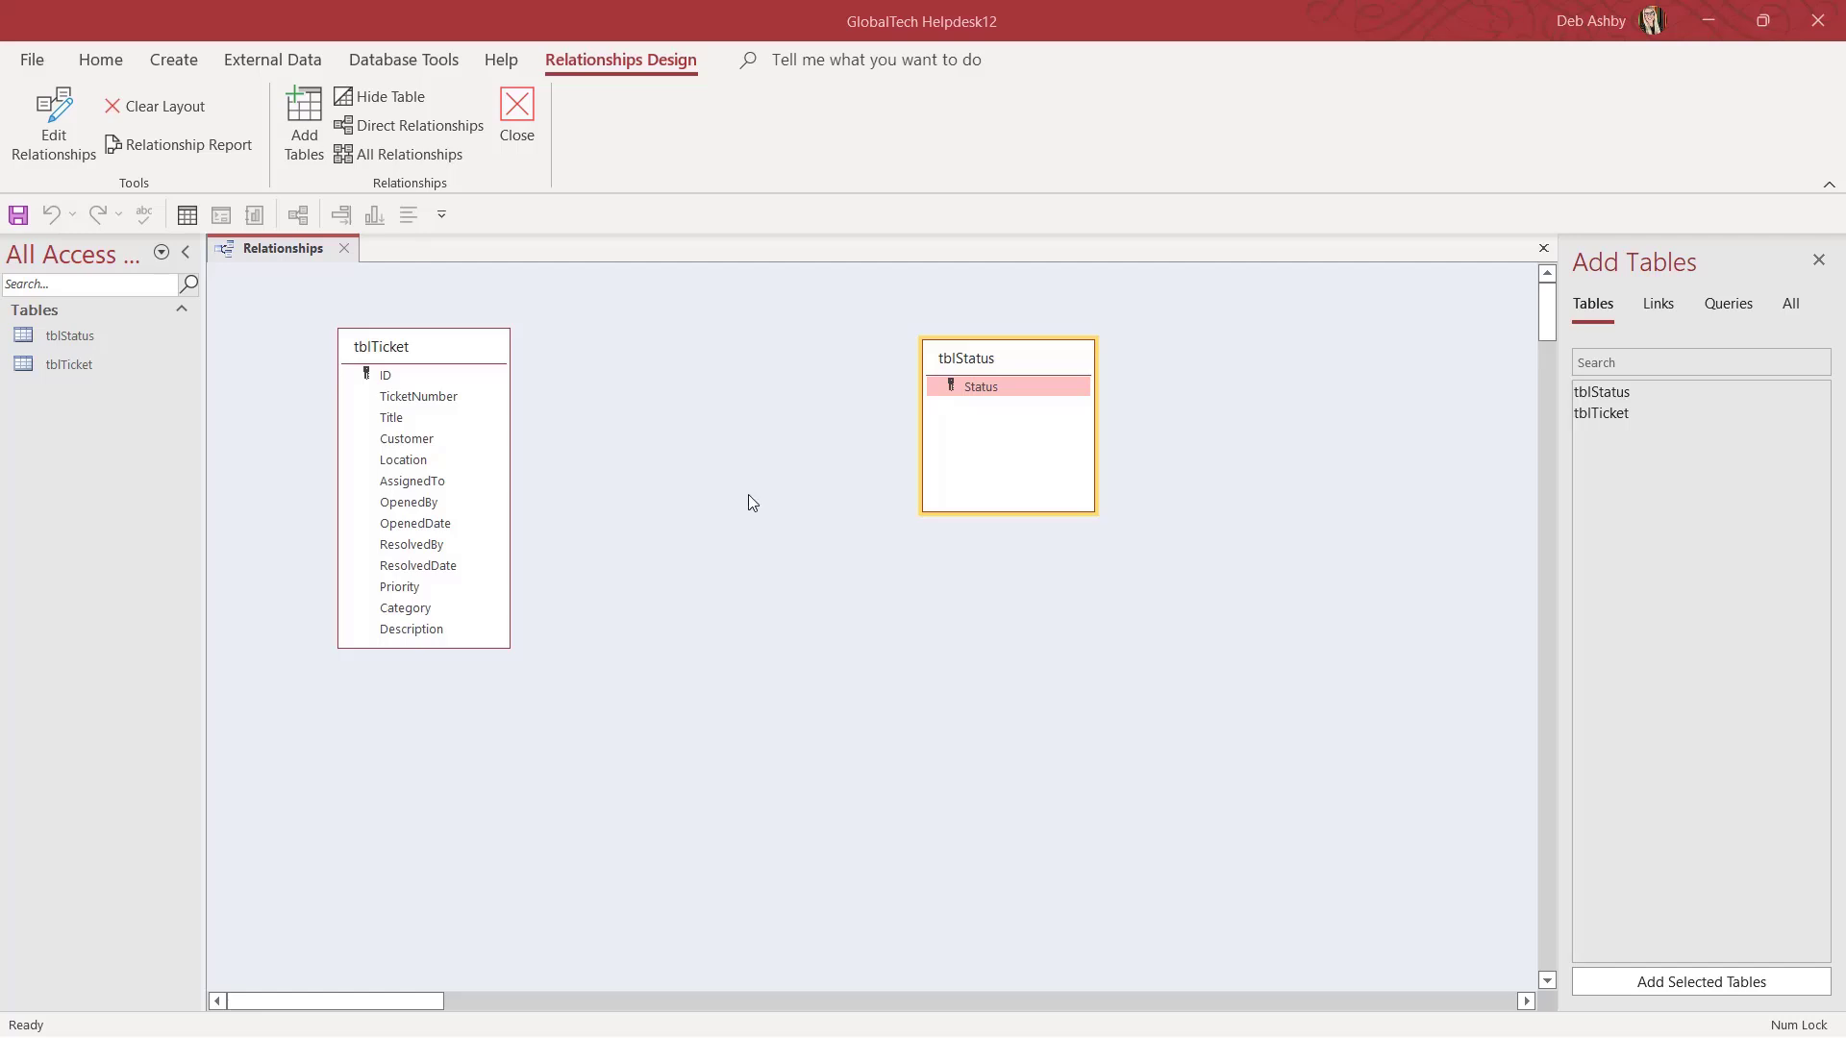
Save and close the Relationships layout and create a new blank table.
{"action": "left_click", "coordinate": [343, 248]}
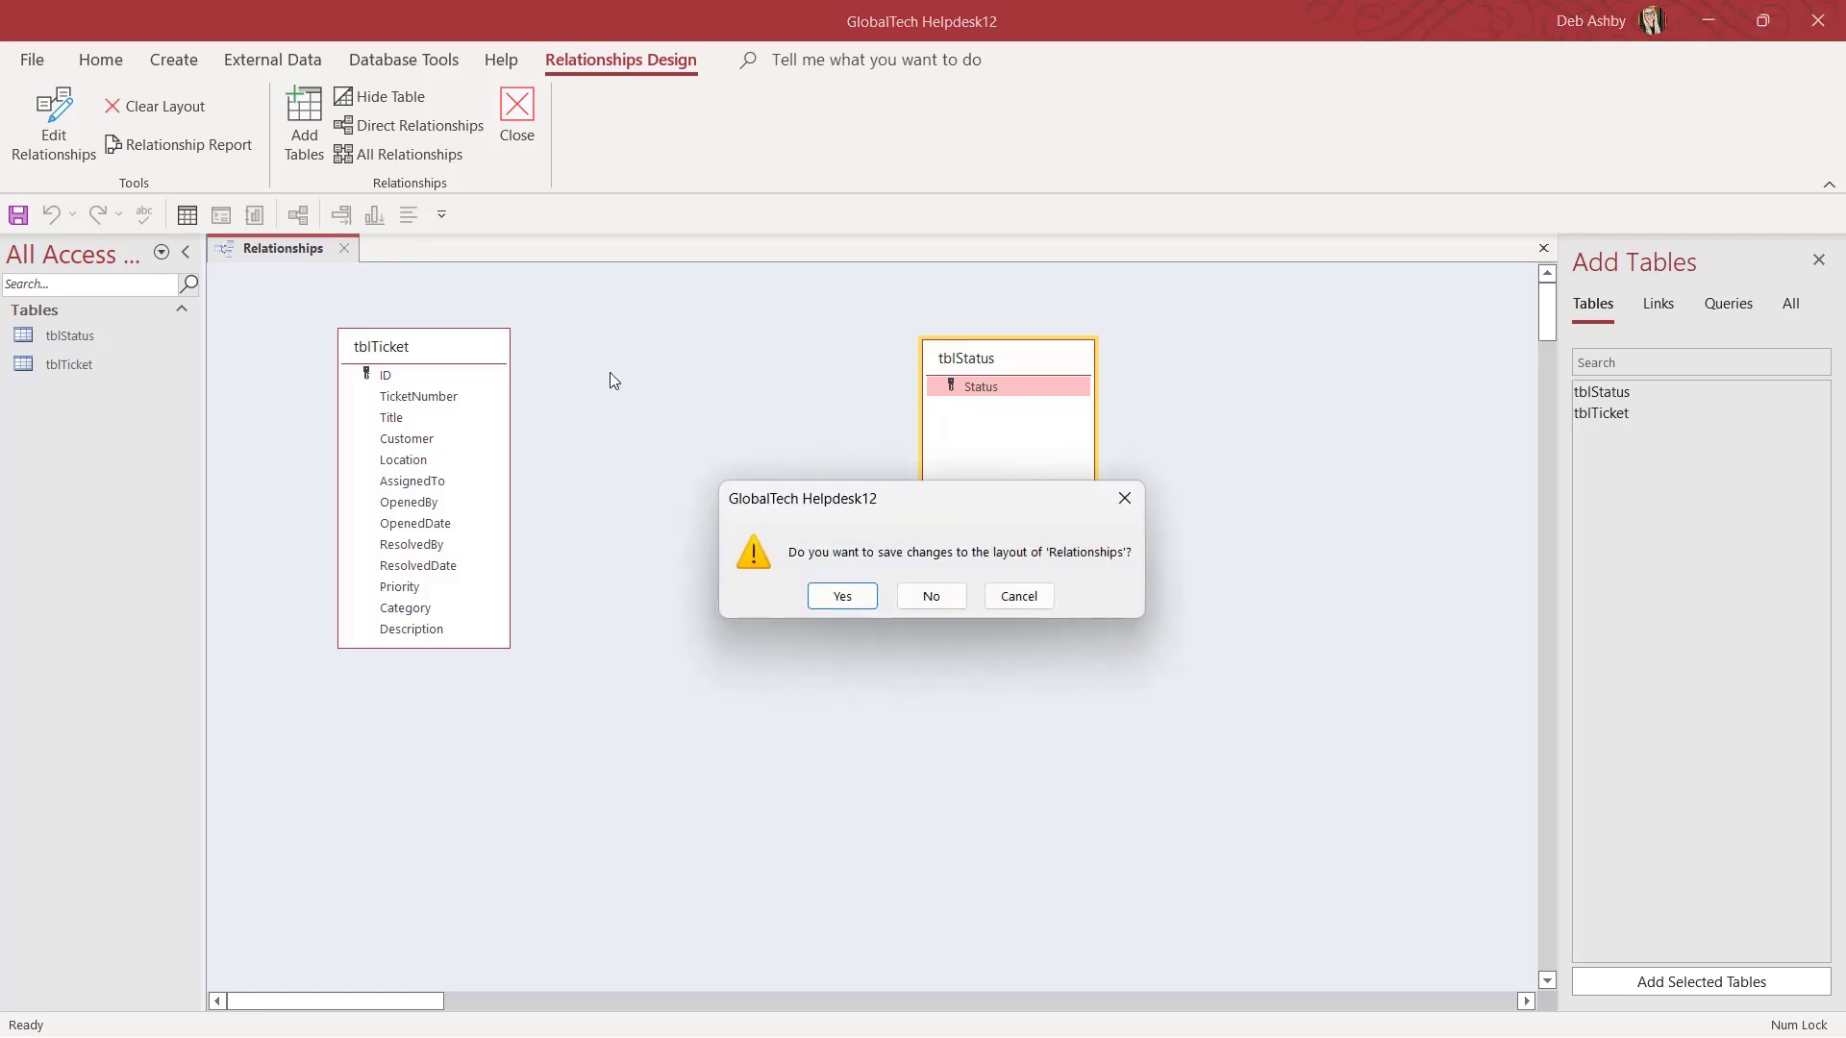
{"action": "left_click", "coordinate": [860, 600]}
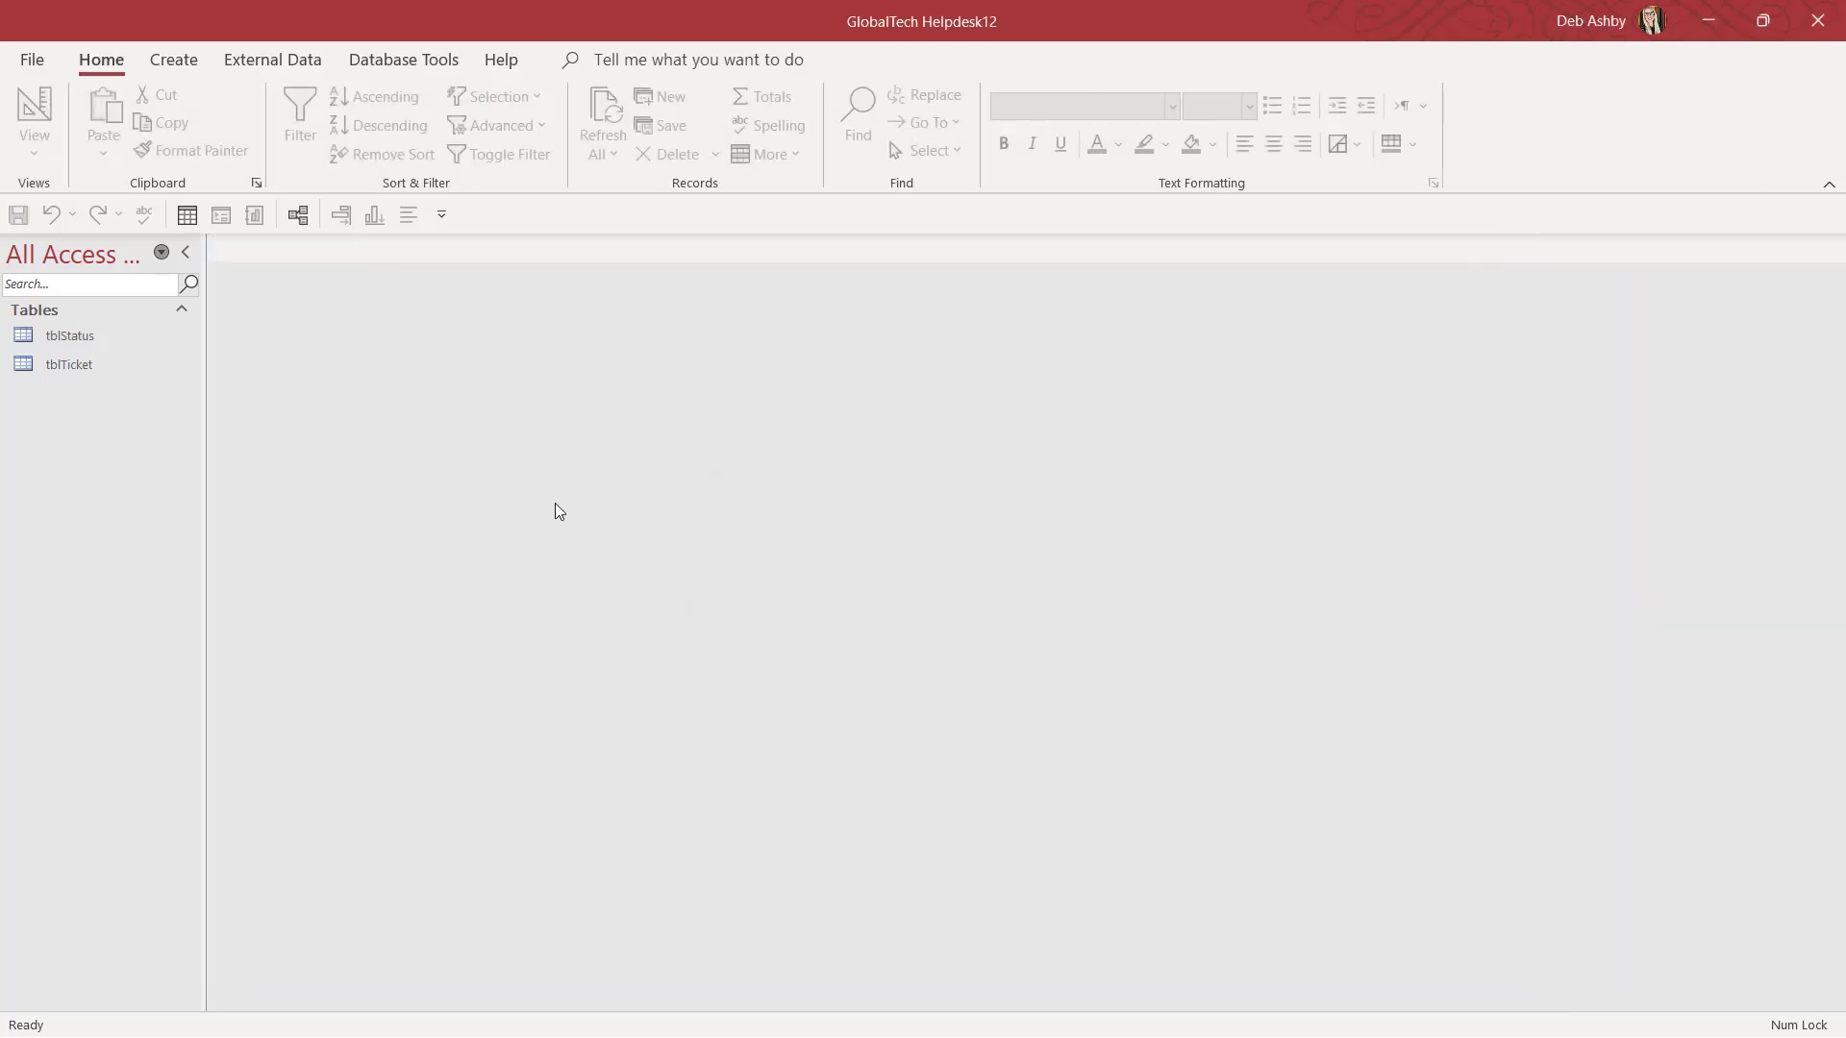
{"action": "left_click", "coordinate": [169, 62]}
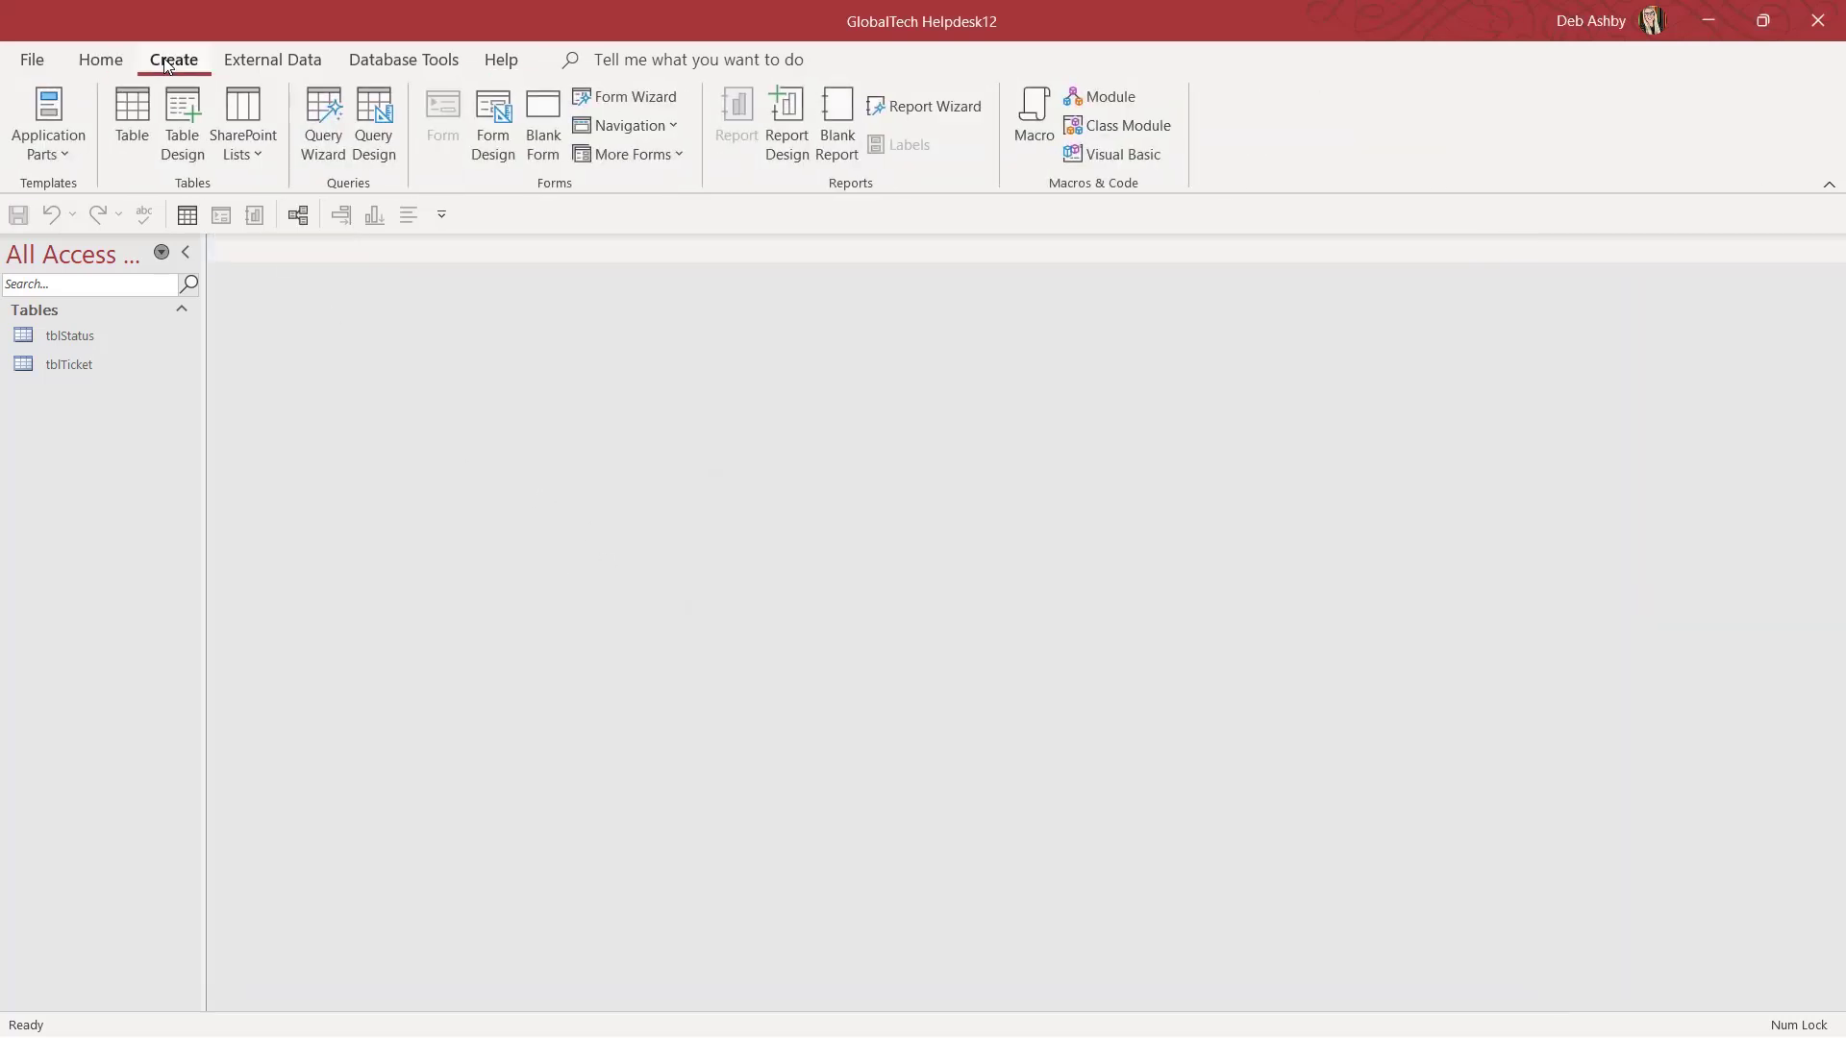
{"action": "left_click", "coordinate": [132, 142]}
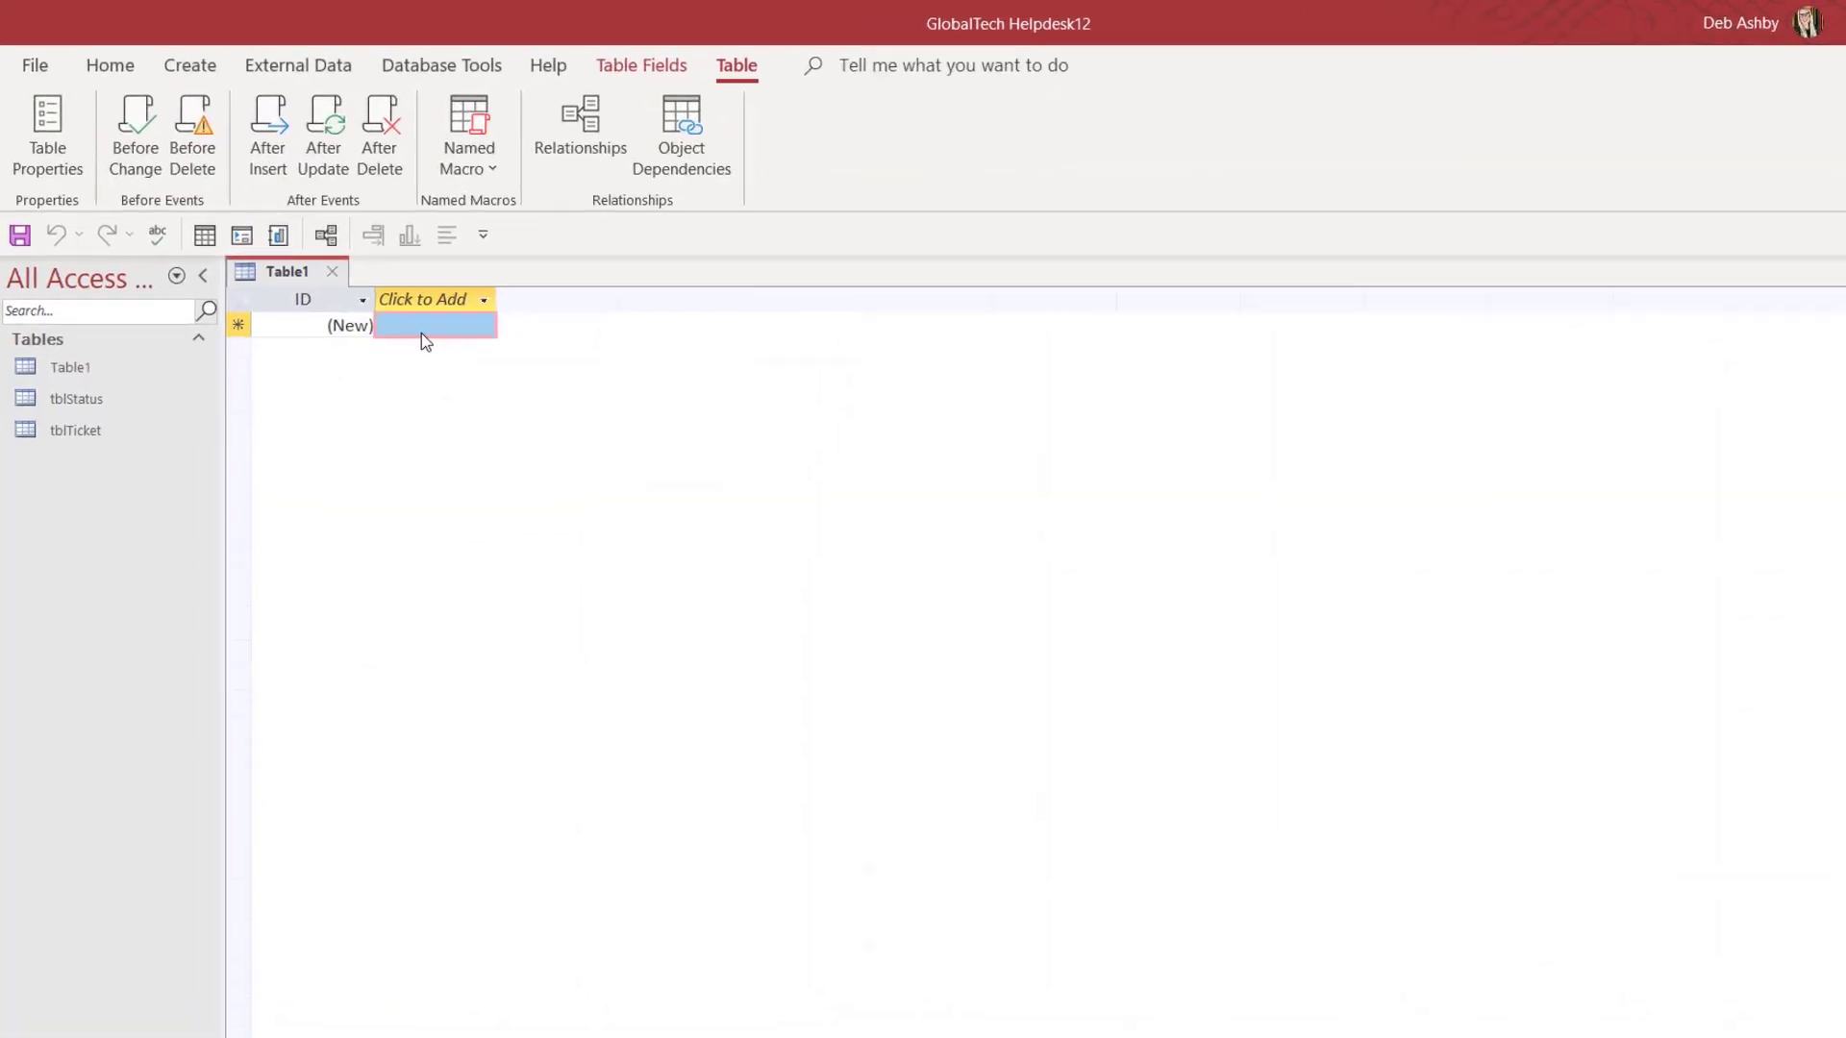
Save the new table as tblTicketStatus and open it in Design View.
{"action": "right_click", "coordinate": [249, 253]}
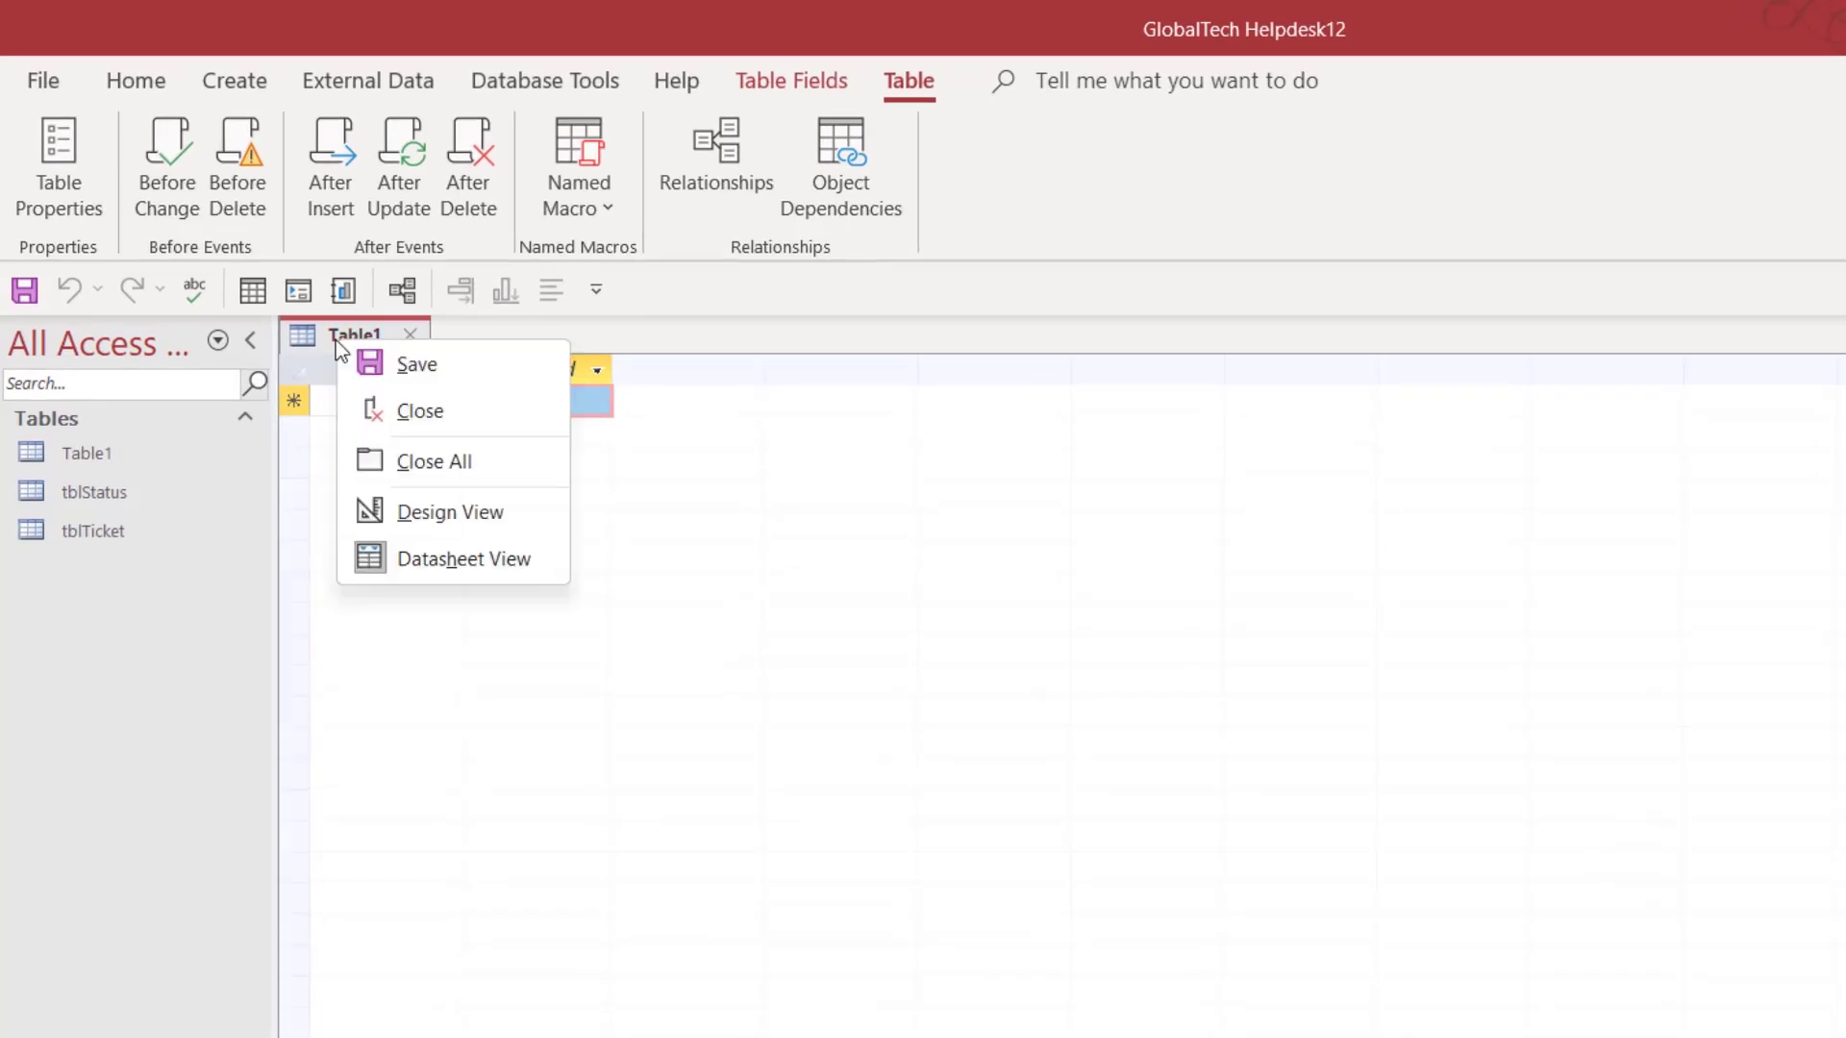
{"action": "left_click", "coordinate": [440, 509]}
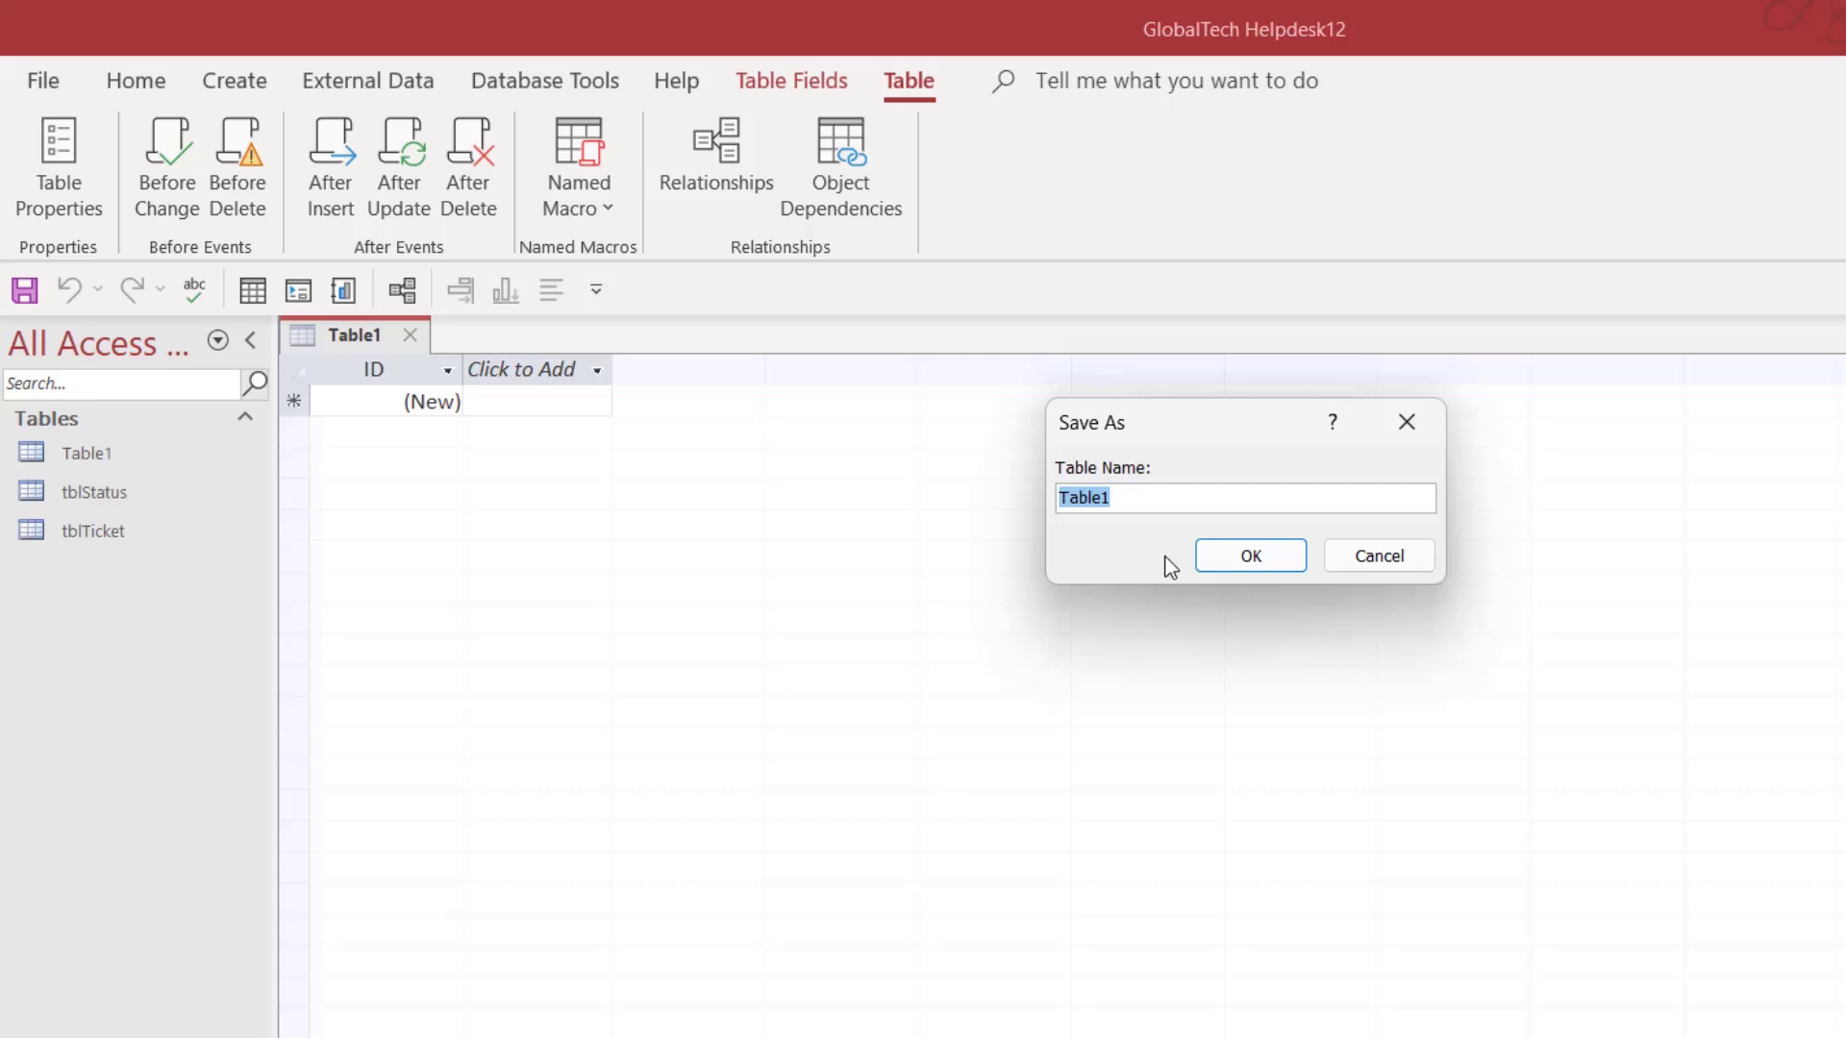
{"action": "type", "text": "tblTicketStatus"}
{"action": "left_click", "coordinate": [1231, 556]}
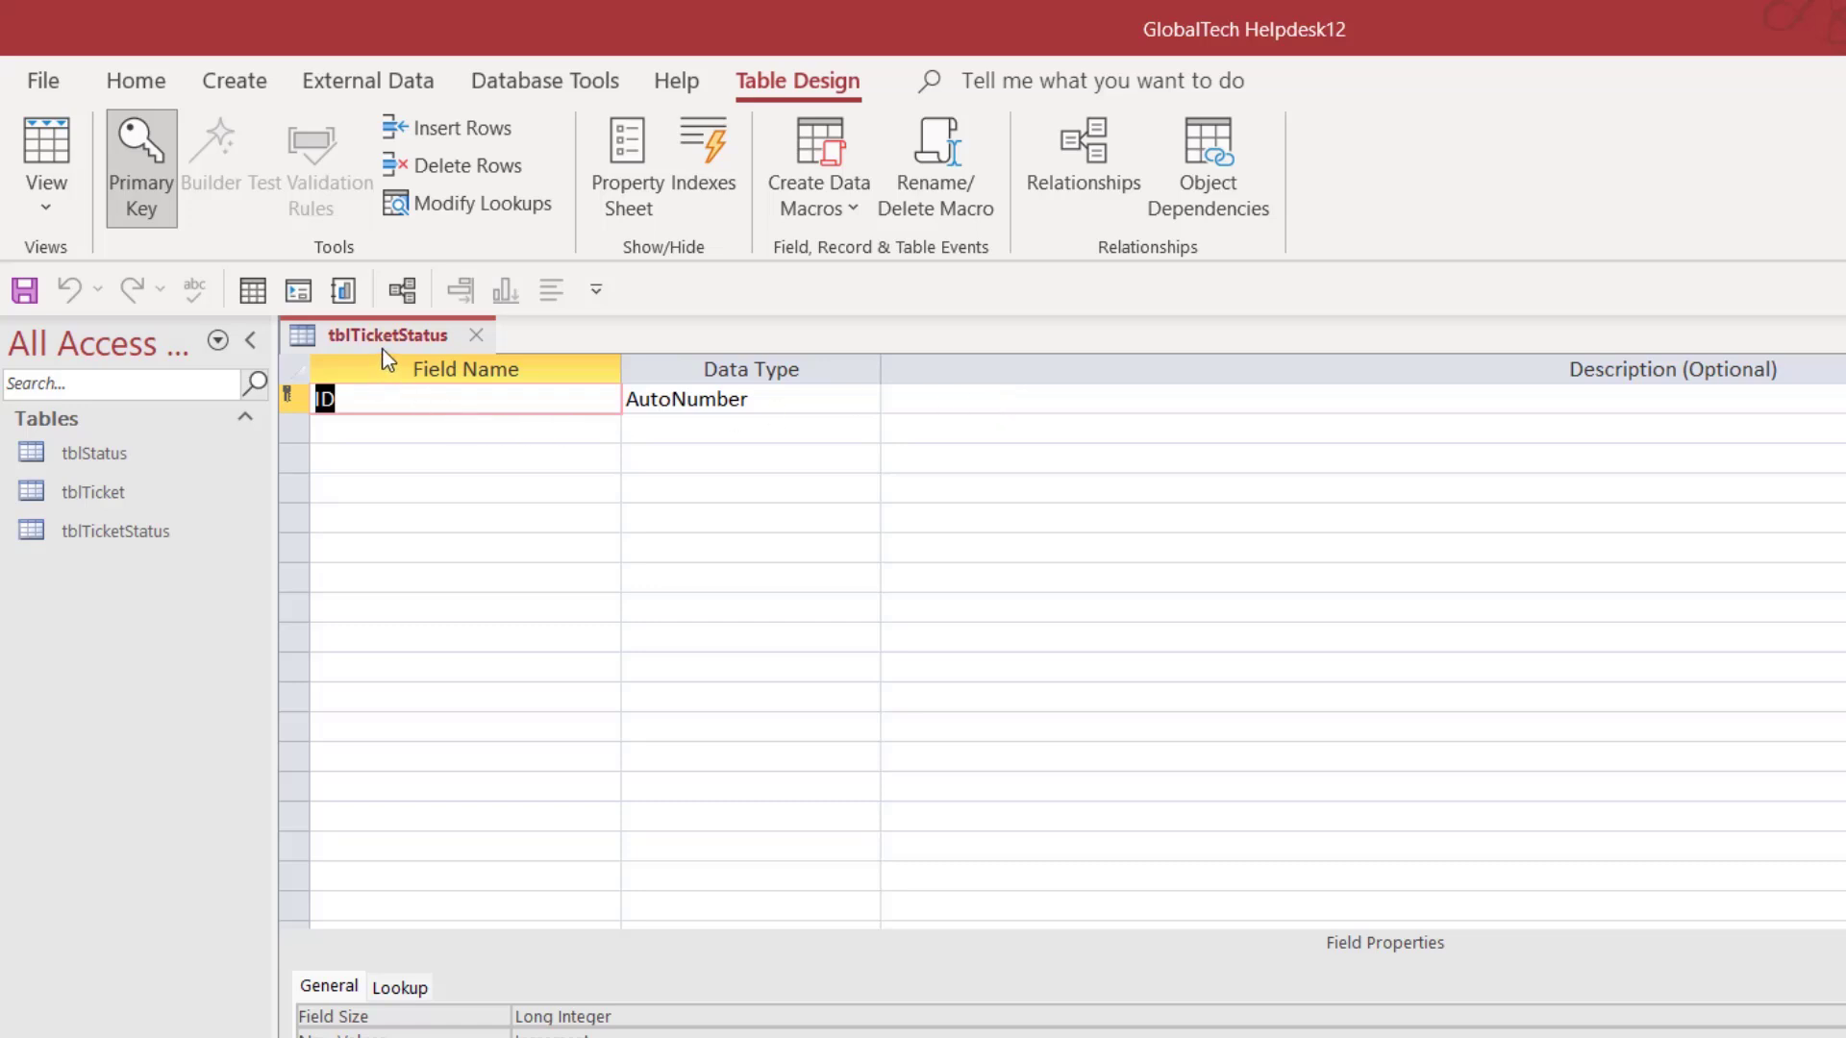
Give the ID field the description "Unique ID (Primary Key) of this table.".
{"action": "left_click", "coordinate": [931, 400]}
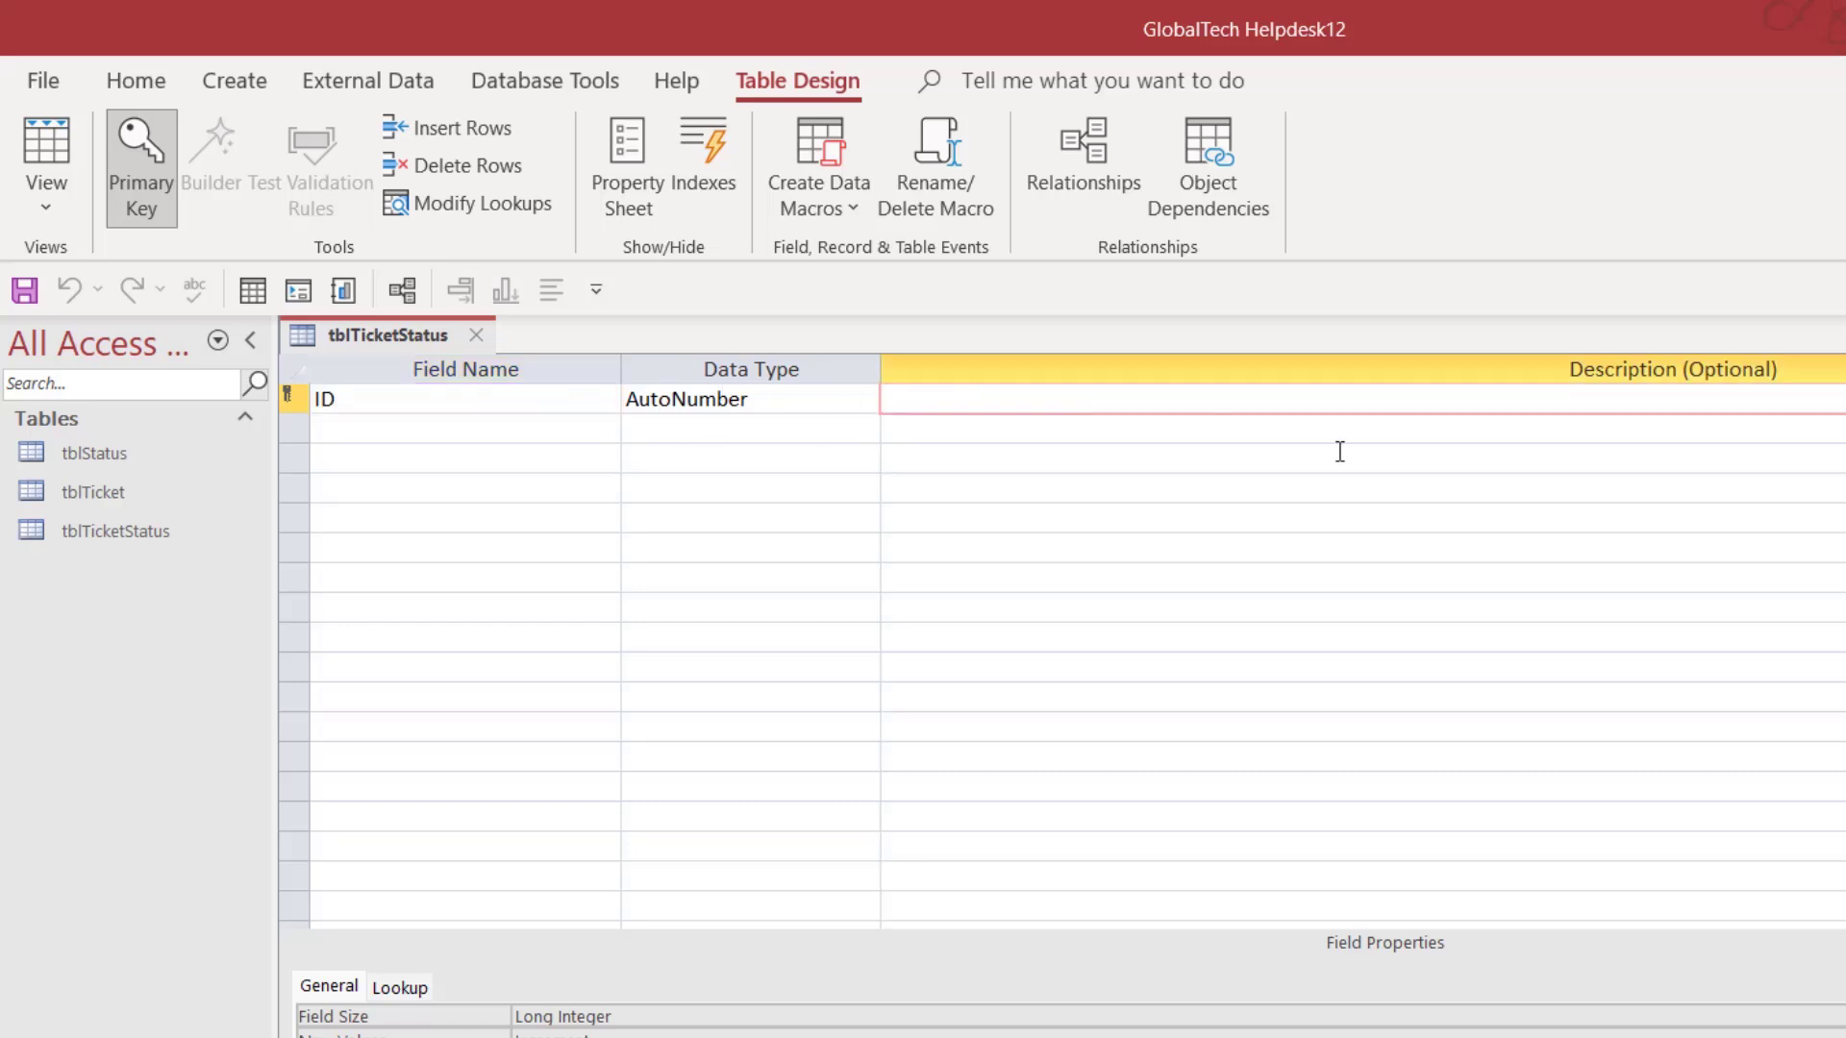
{"action": "type", "text": "Unique ID (Primary Key) of this table."}
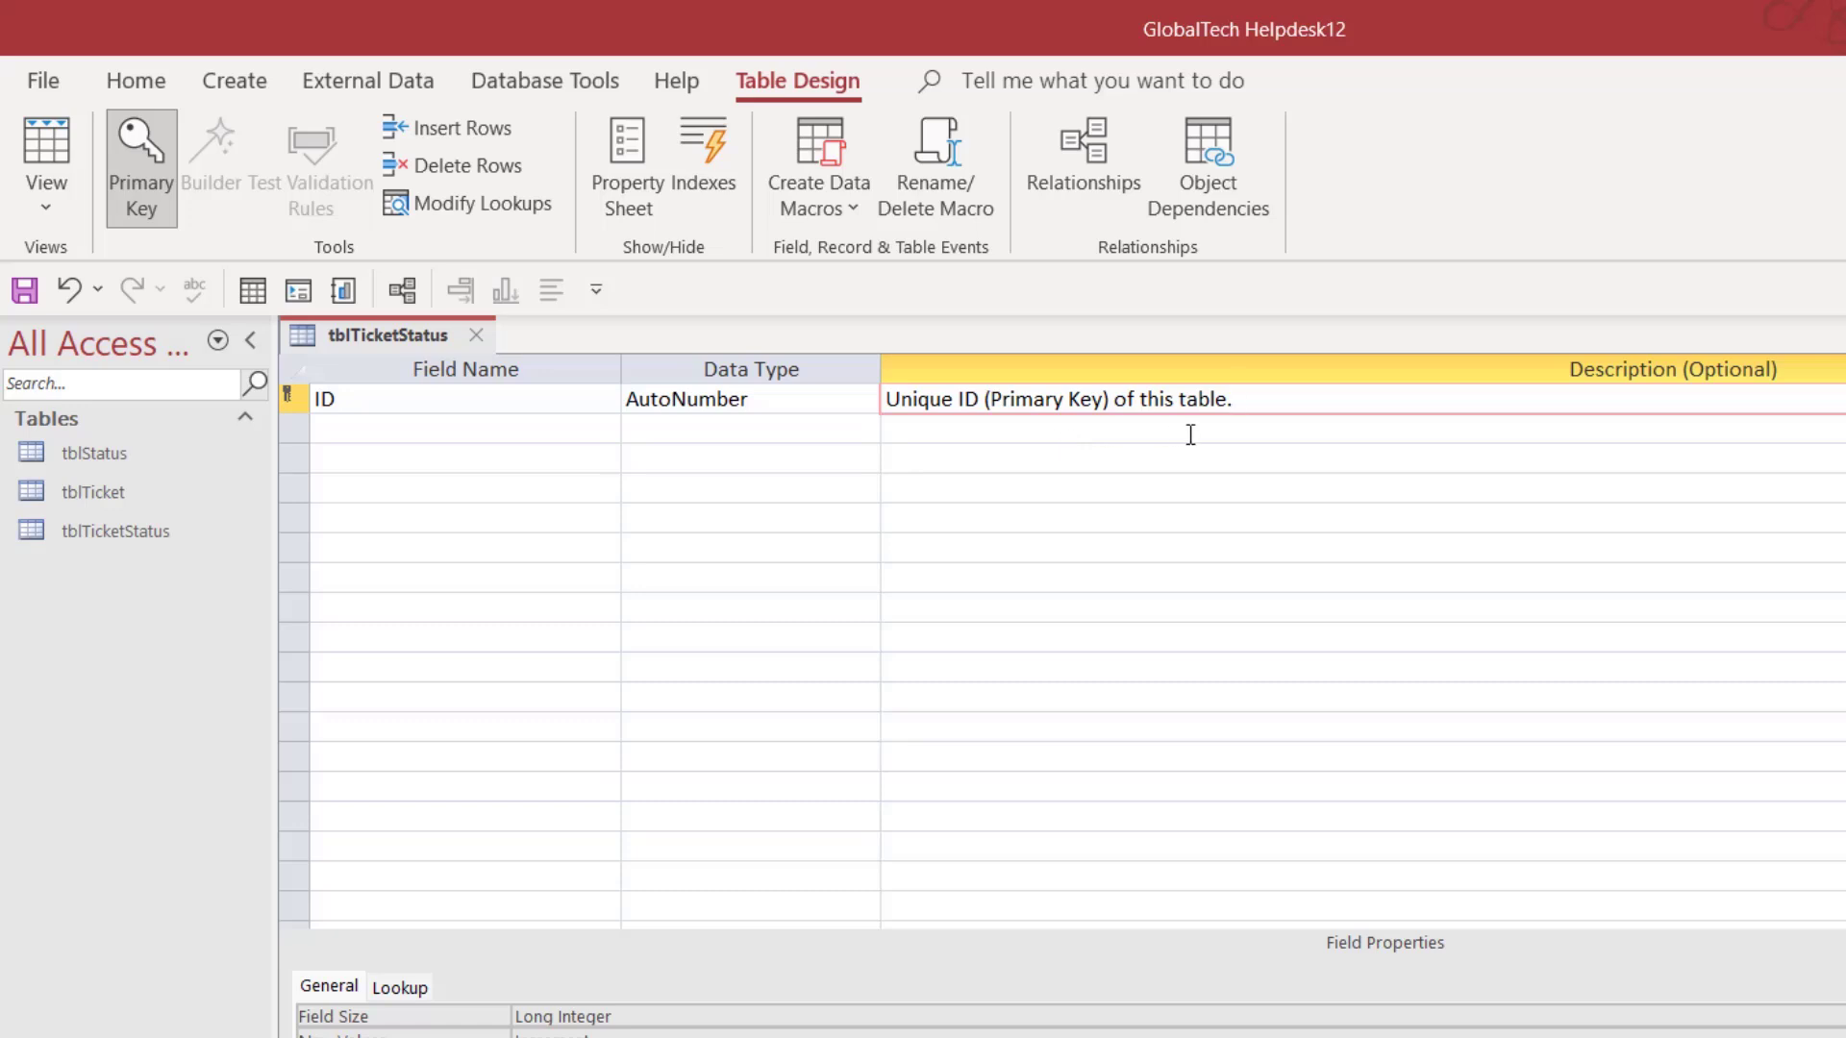
{"action": "key", "text": "Return"}
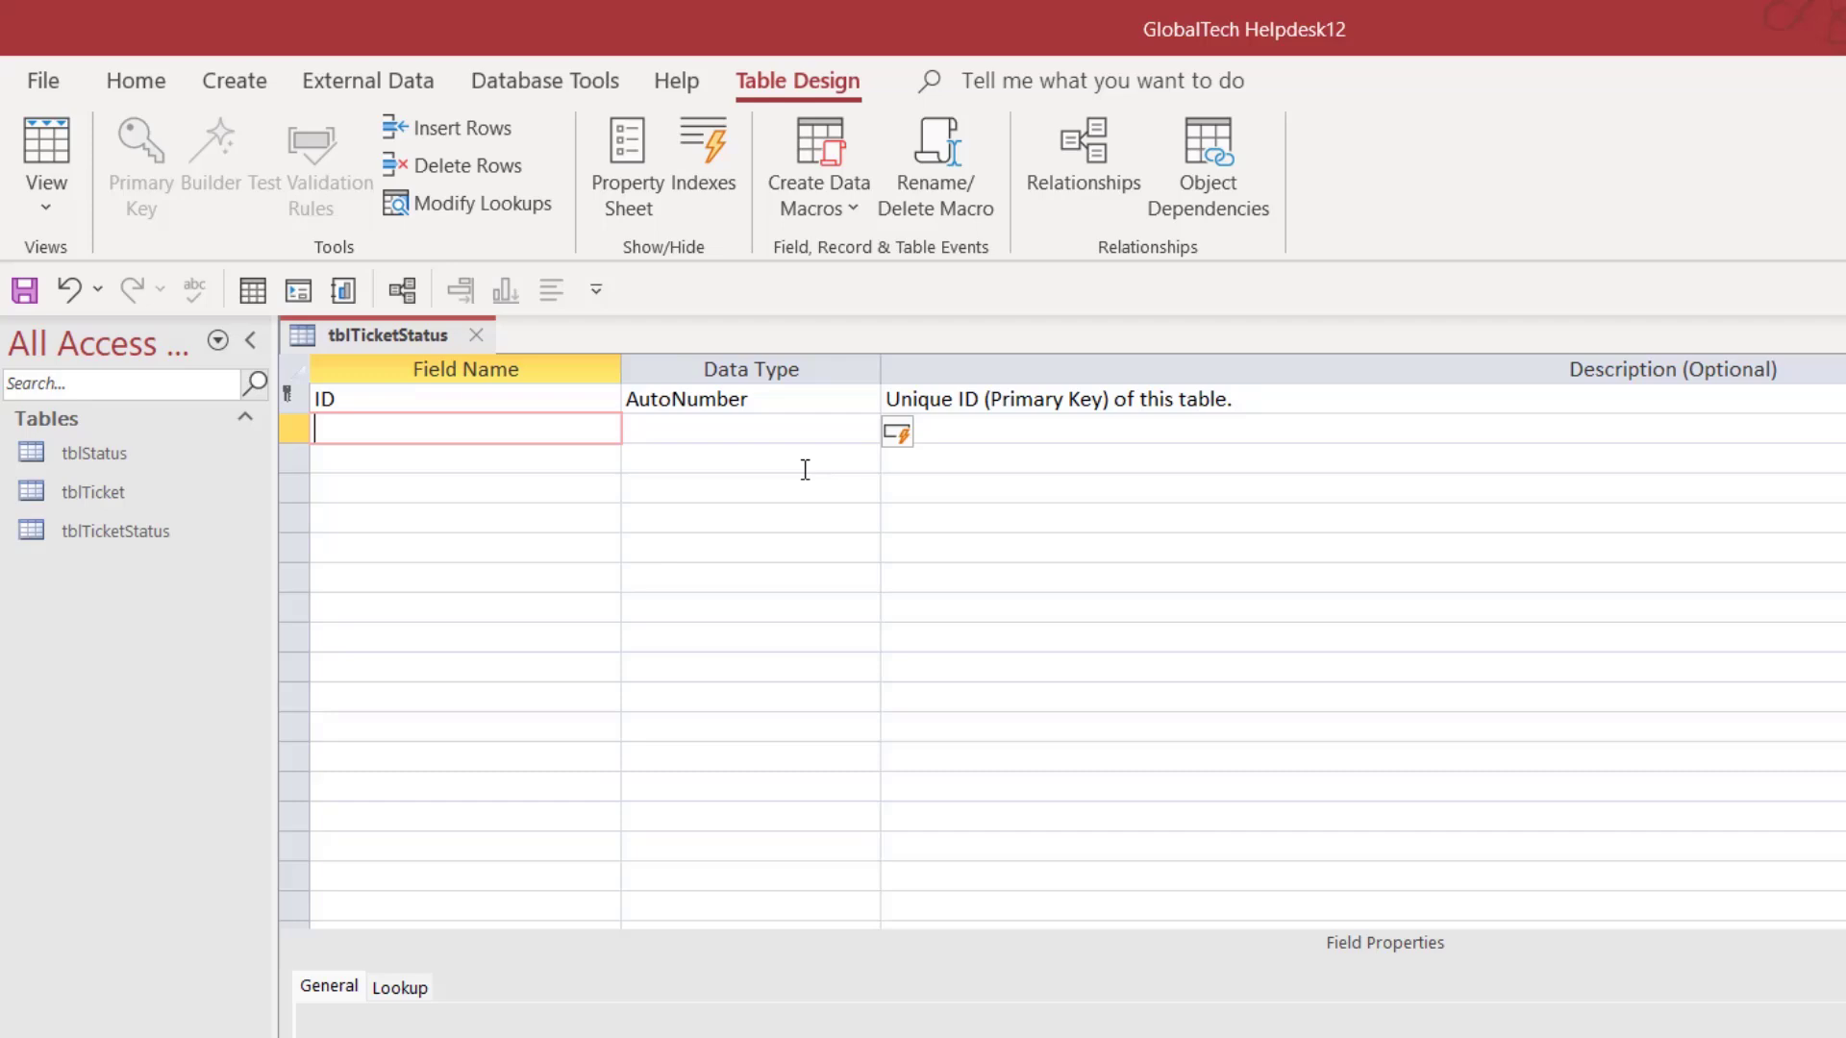
Review the tblTicket records and add a Number field TicketID to tblTicketStatus, described as "Unique ID (Primary Key) of the Ticket table.".
{"action": "double_click", "coordinate": [111, 493]}
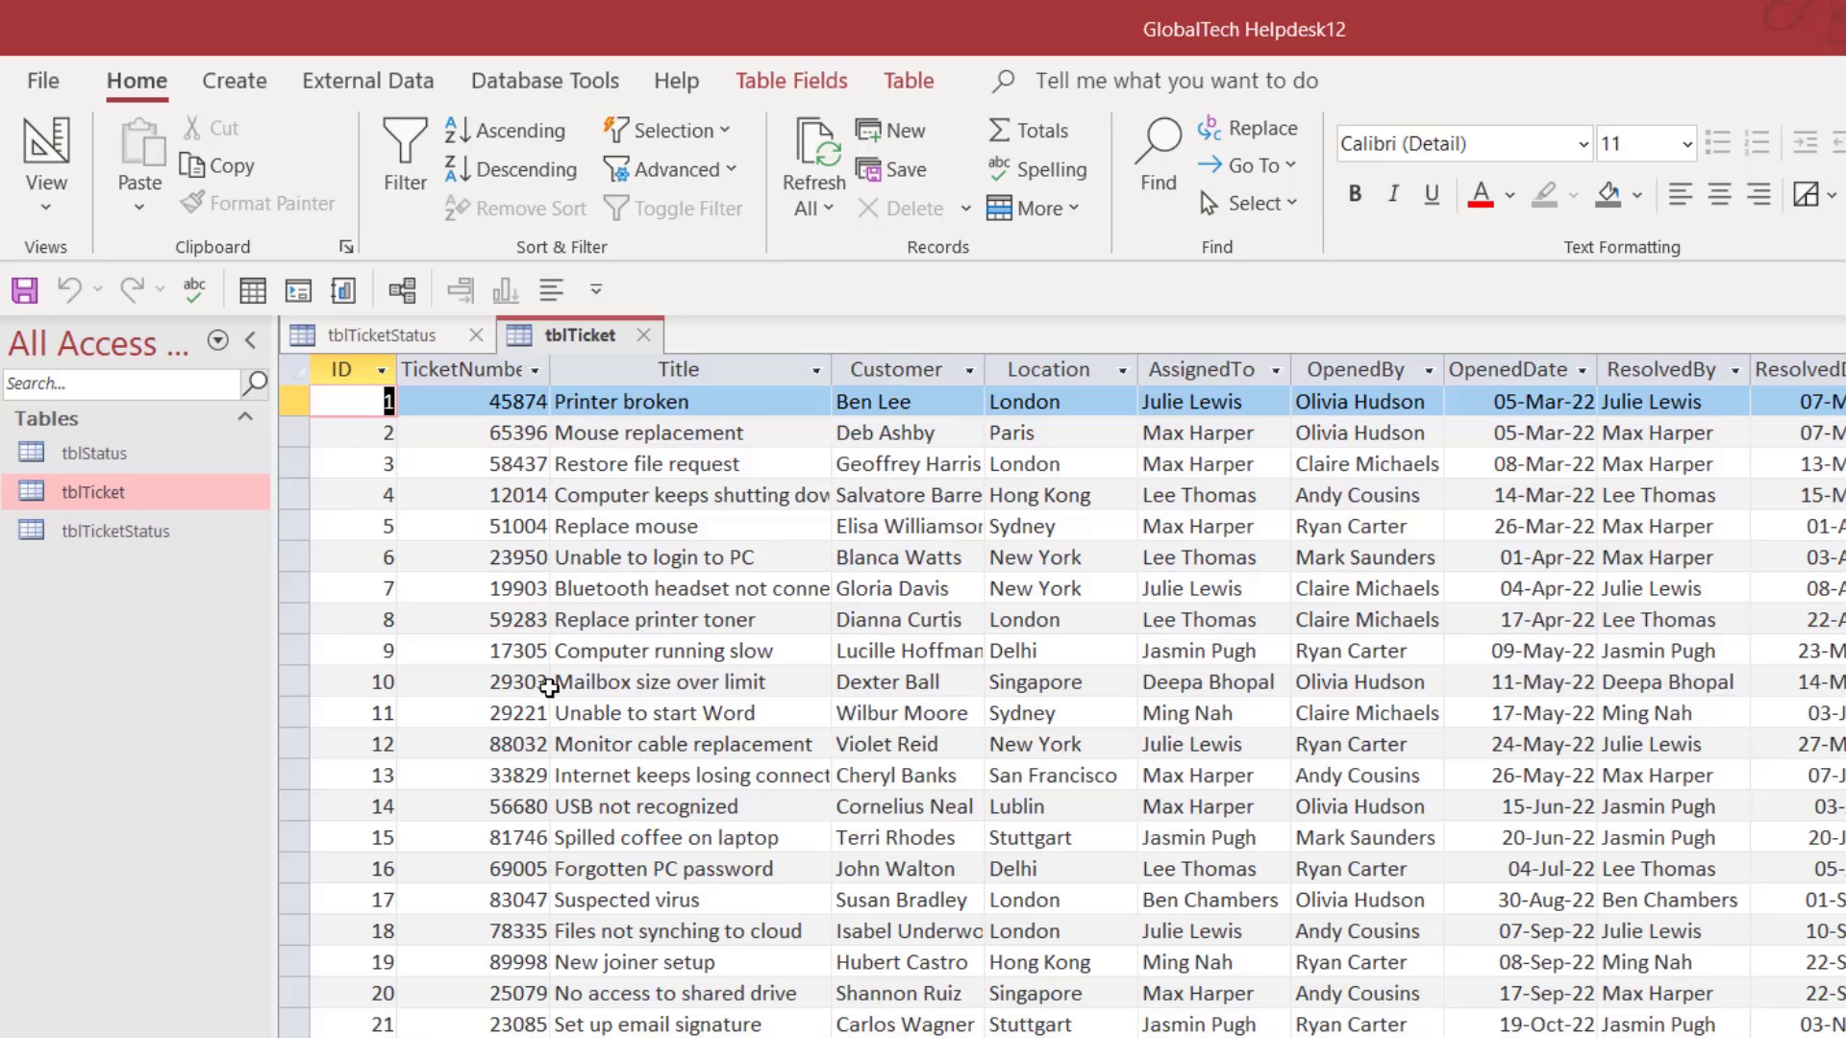
{"action": "left_click", "coordinate": [643, 334]}
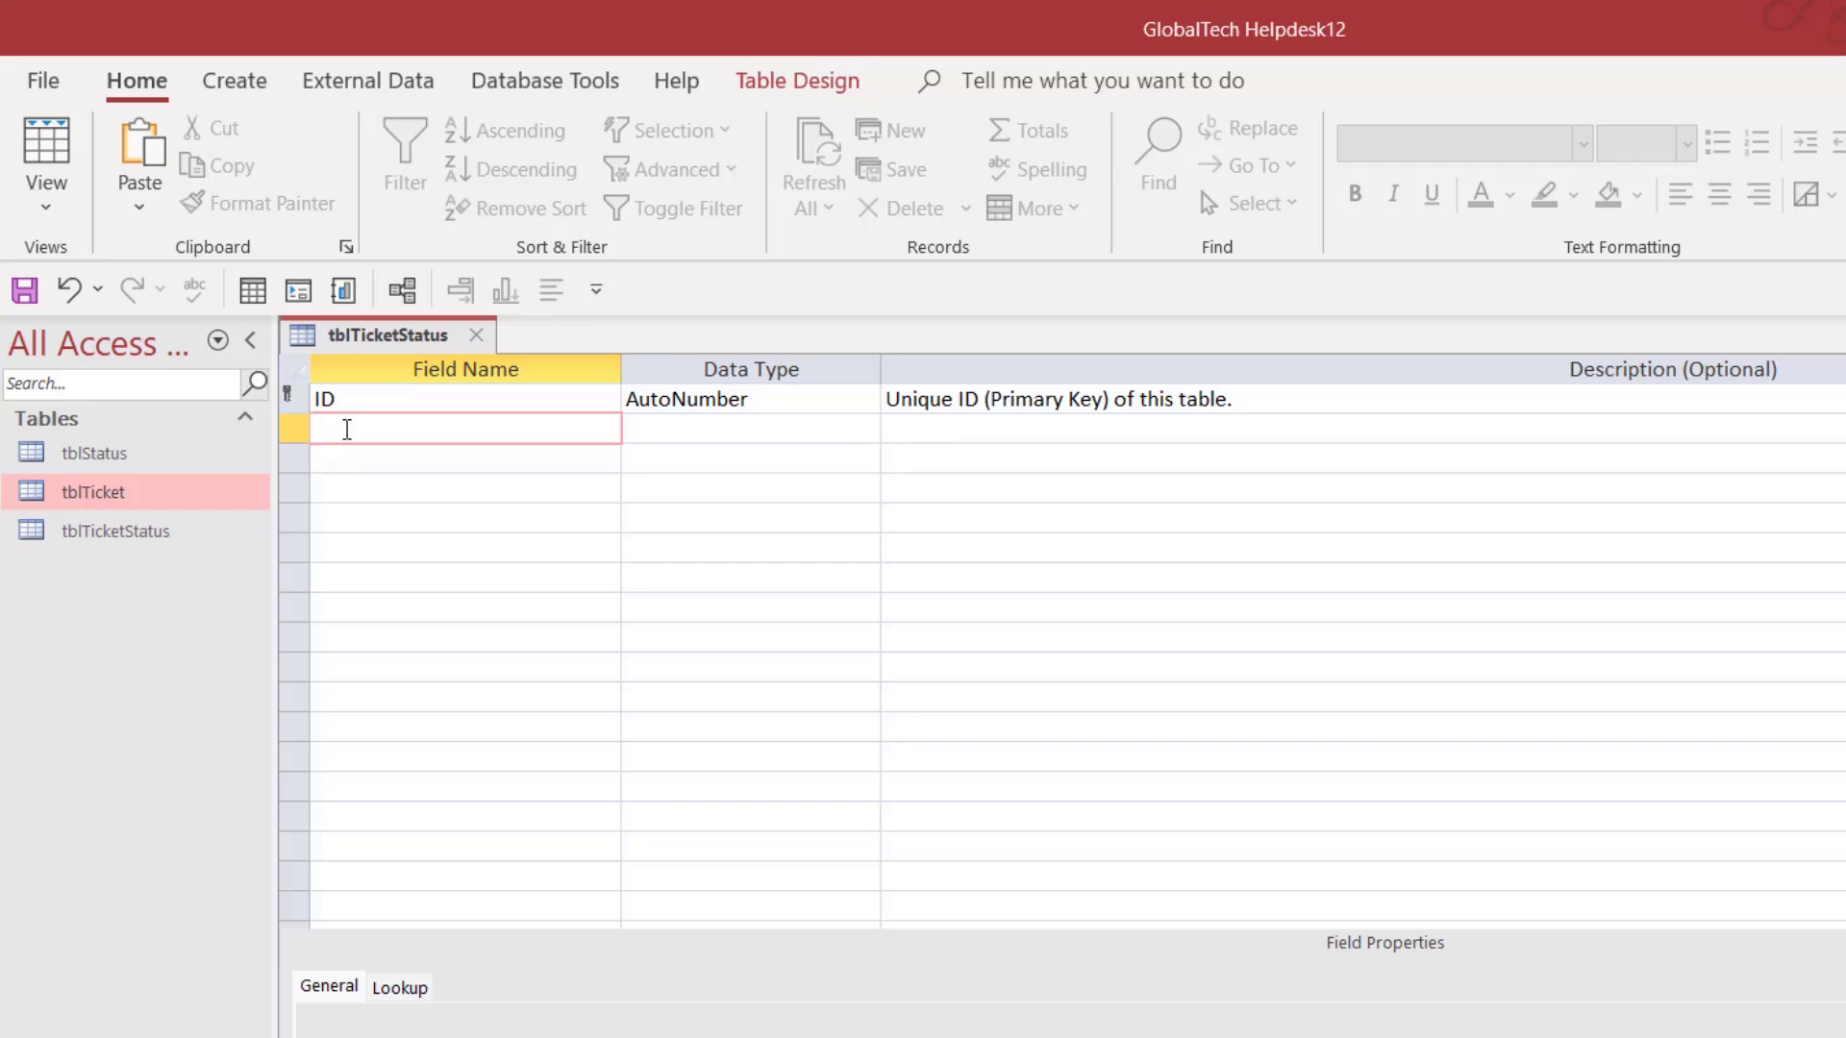
{"action": "type", "text": "TicketID"}
{"action": "left_click", "coordinate": [865, 429]}
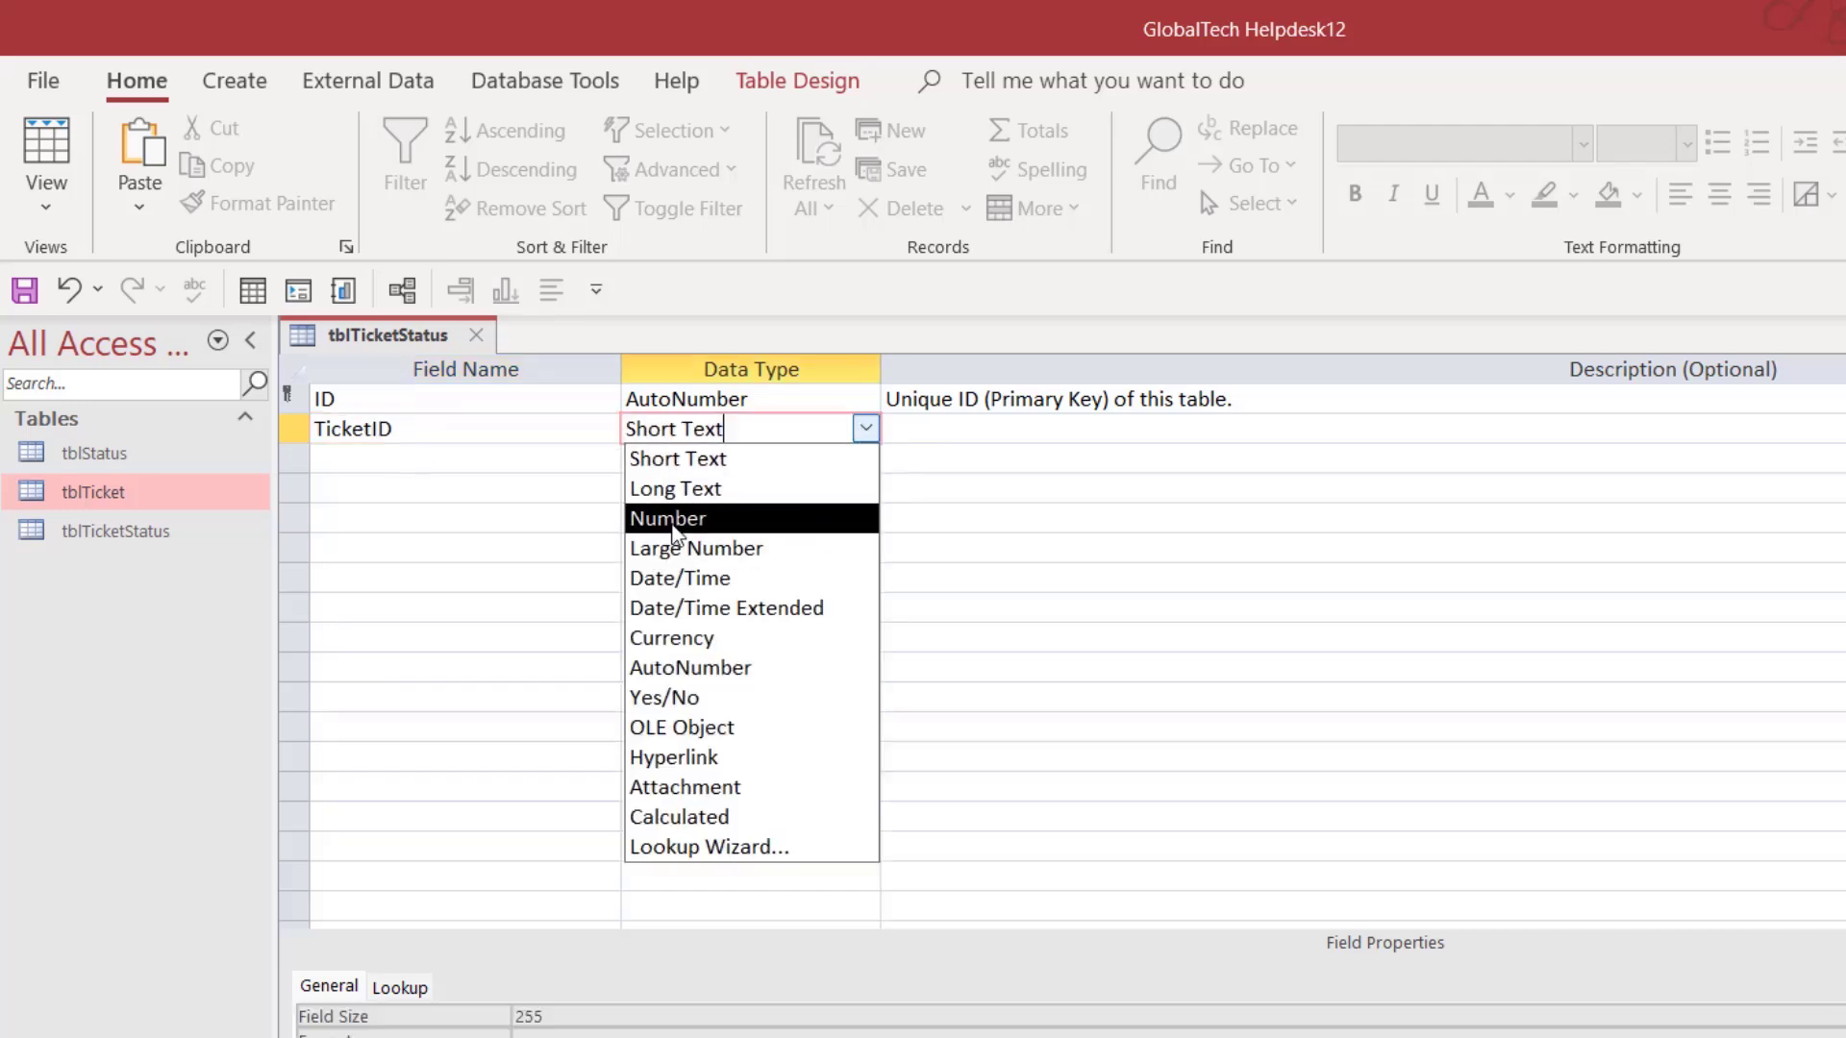
{"action": "left_click", "coordinate": [673, 519]}
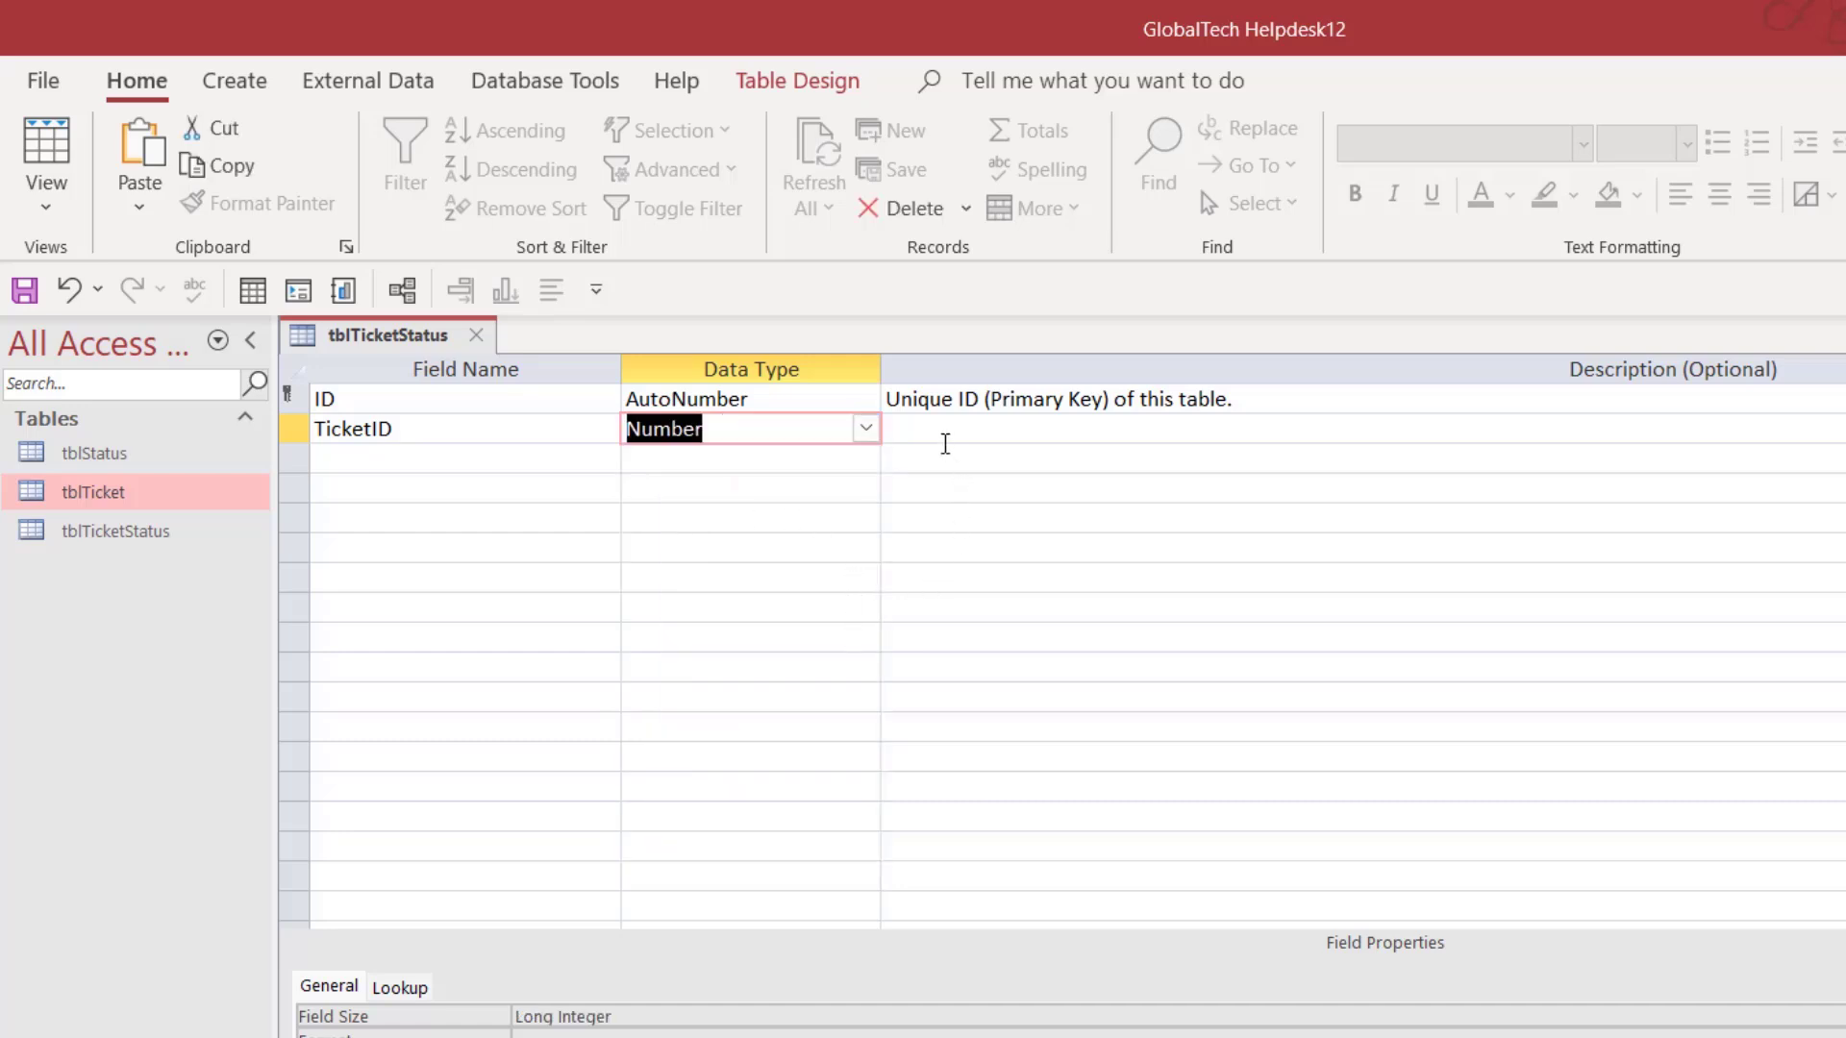
{"action": "left_click", "coordinate": [952, 431]}
{"action": "type", "text": "Unique ID (Primary Key) of the Ticket table."}
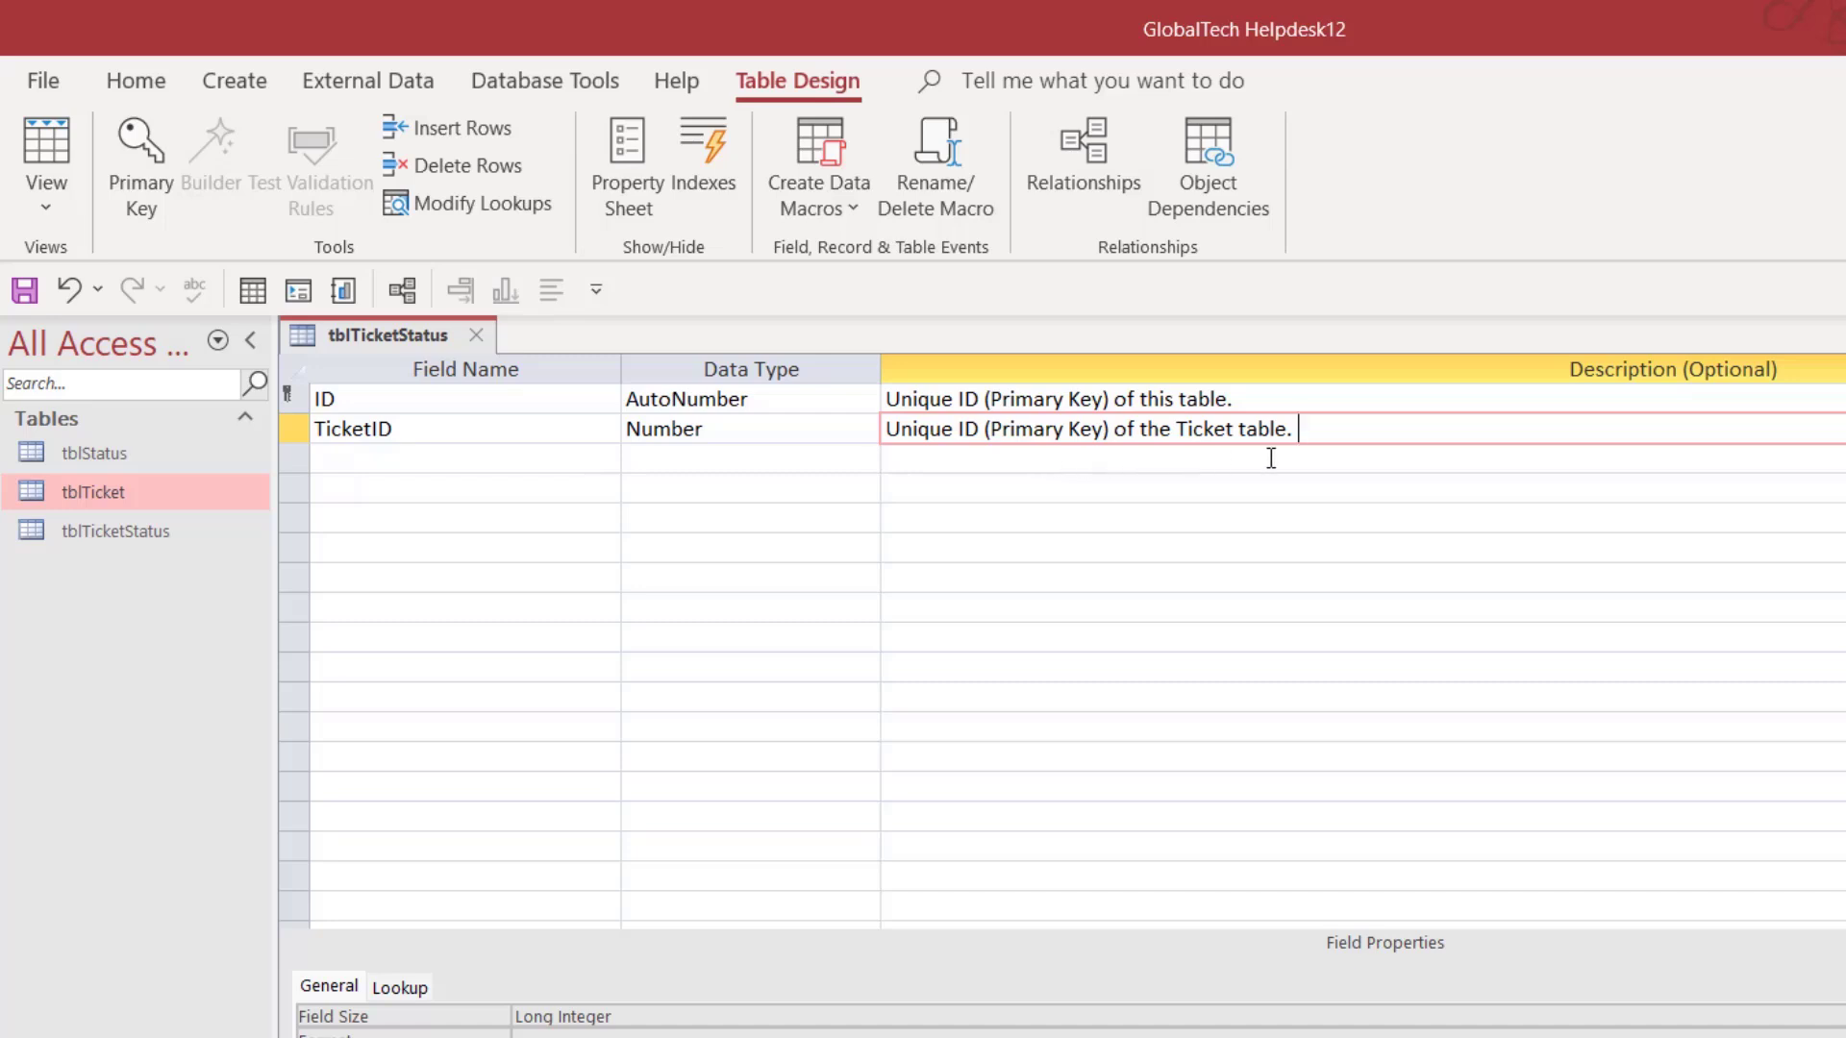
Review the TicketID field's properties, including its field size, required and indexed settings.
{"action": "left_click", "coordinate": [286, 428]}
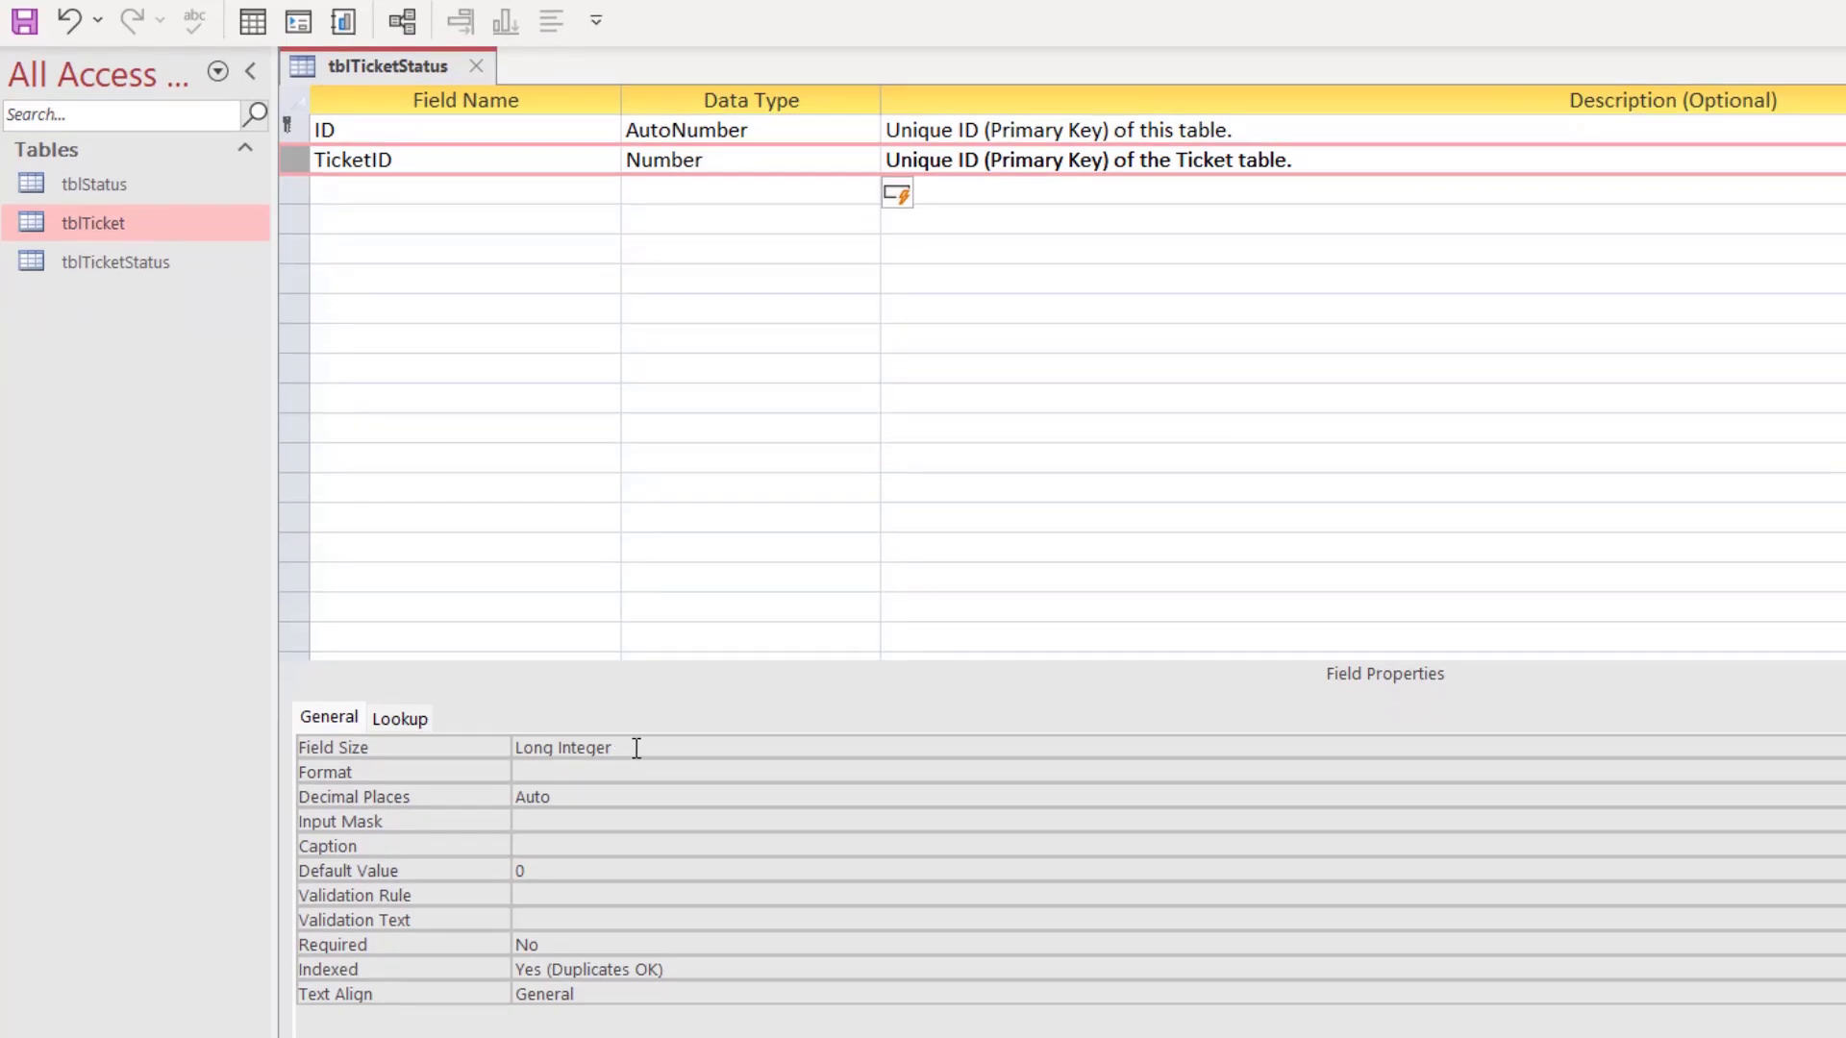
{"action": "left_click", "coordinate": [637, 969]}
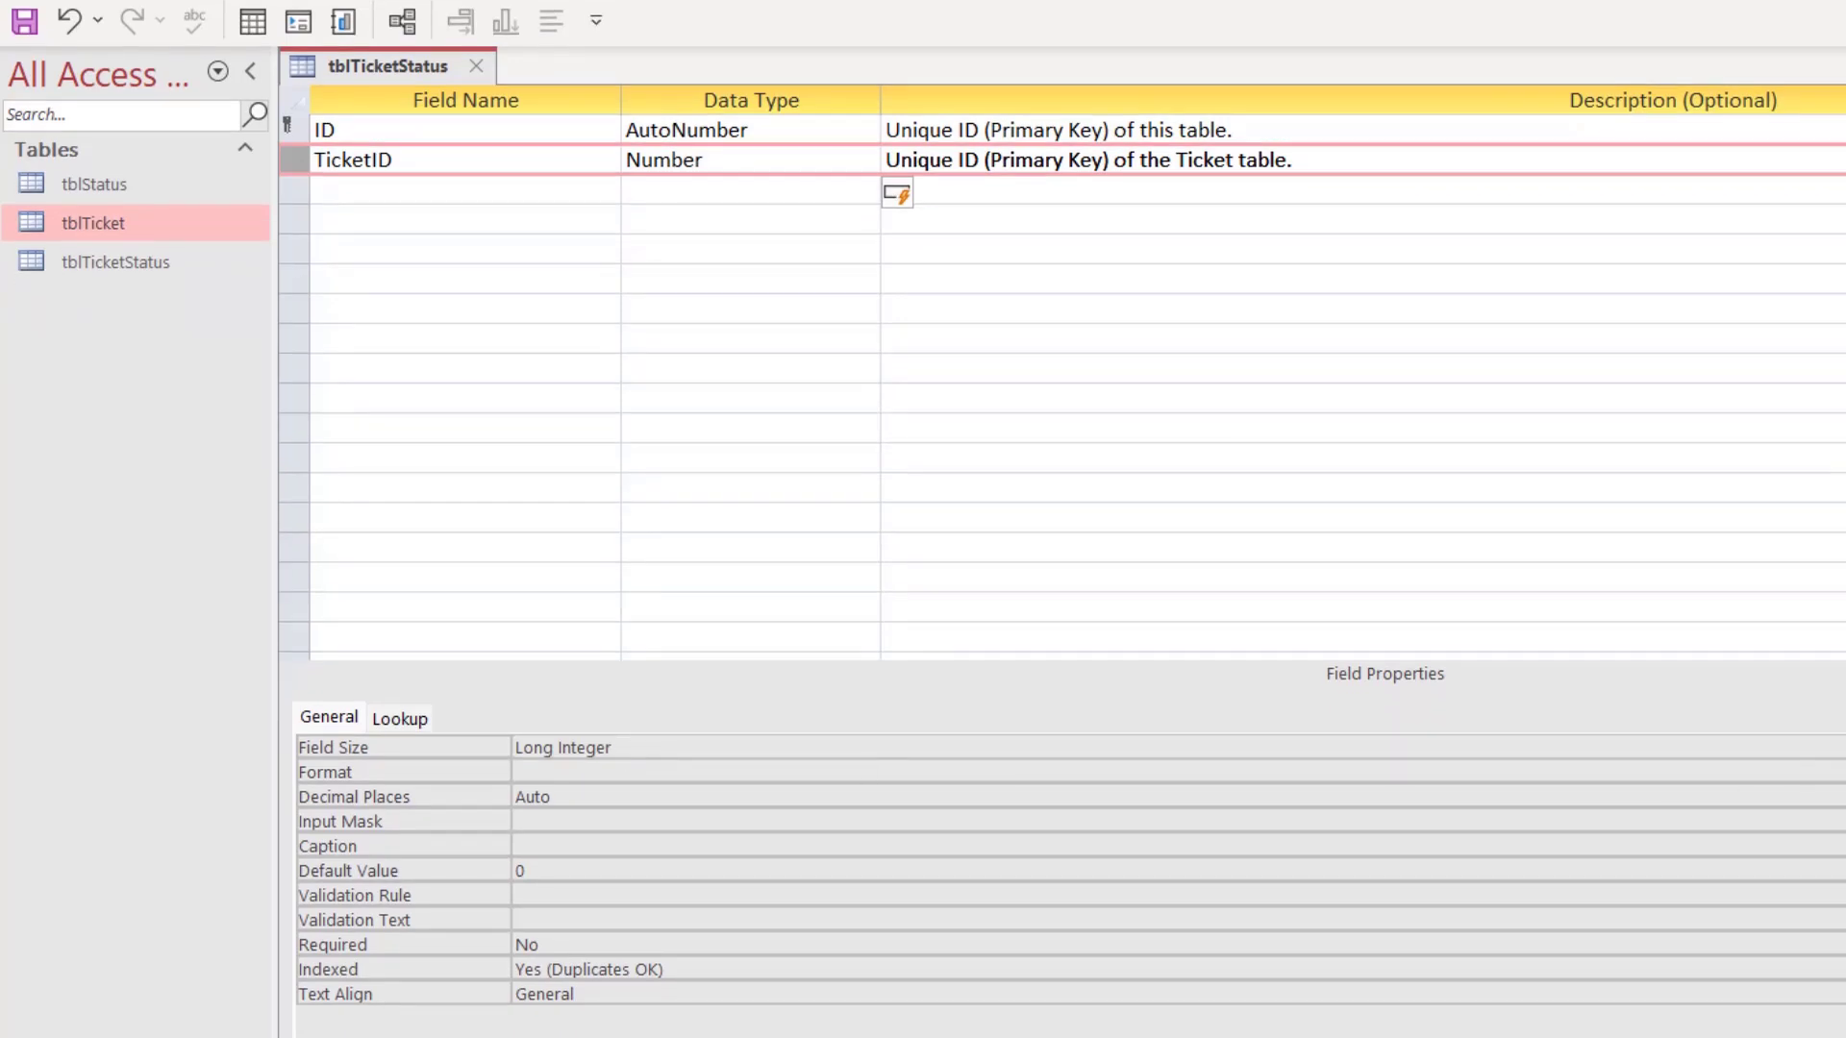
{"action": "left_click", "coordinate": [1845, 748]}
{"action": "left_click", "coordinate": [589, 818]}
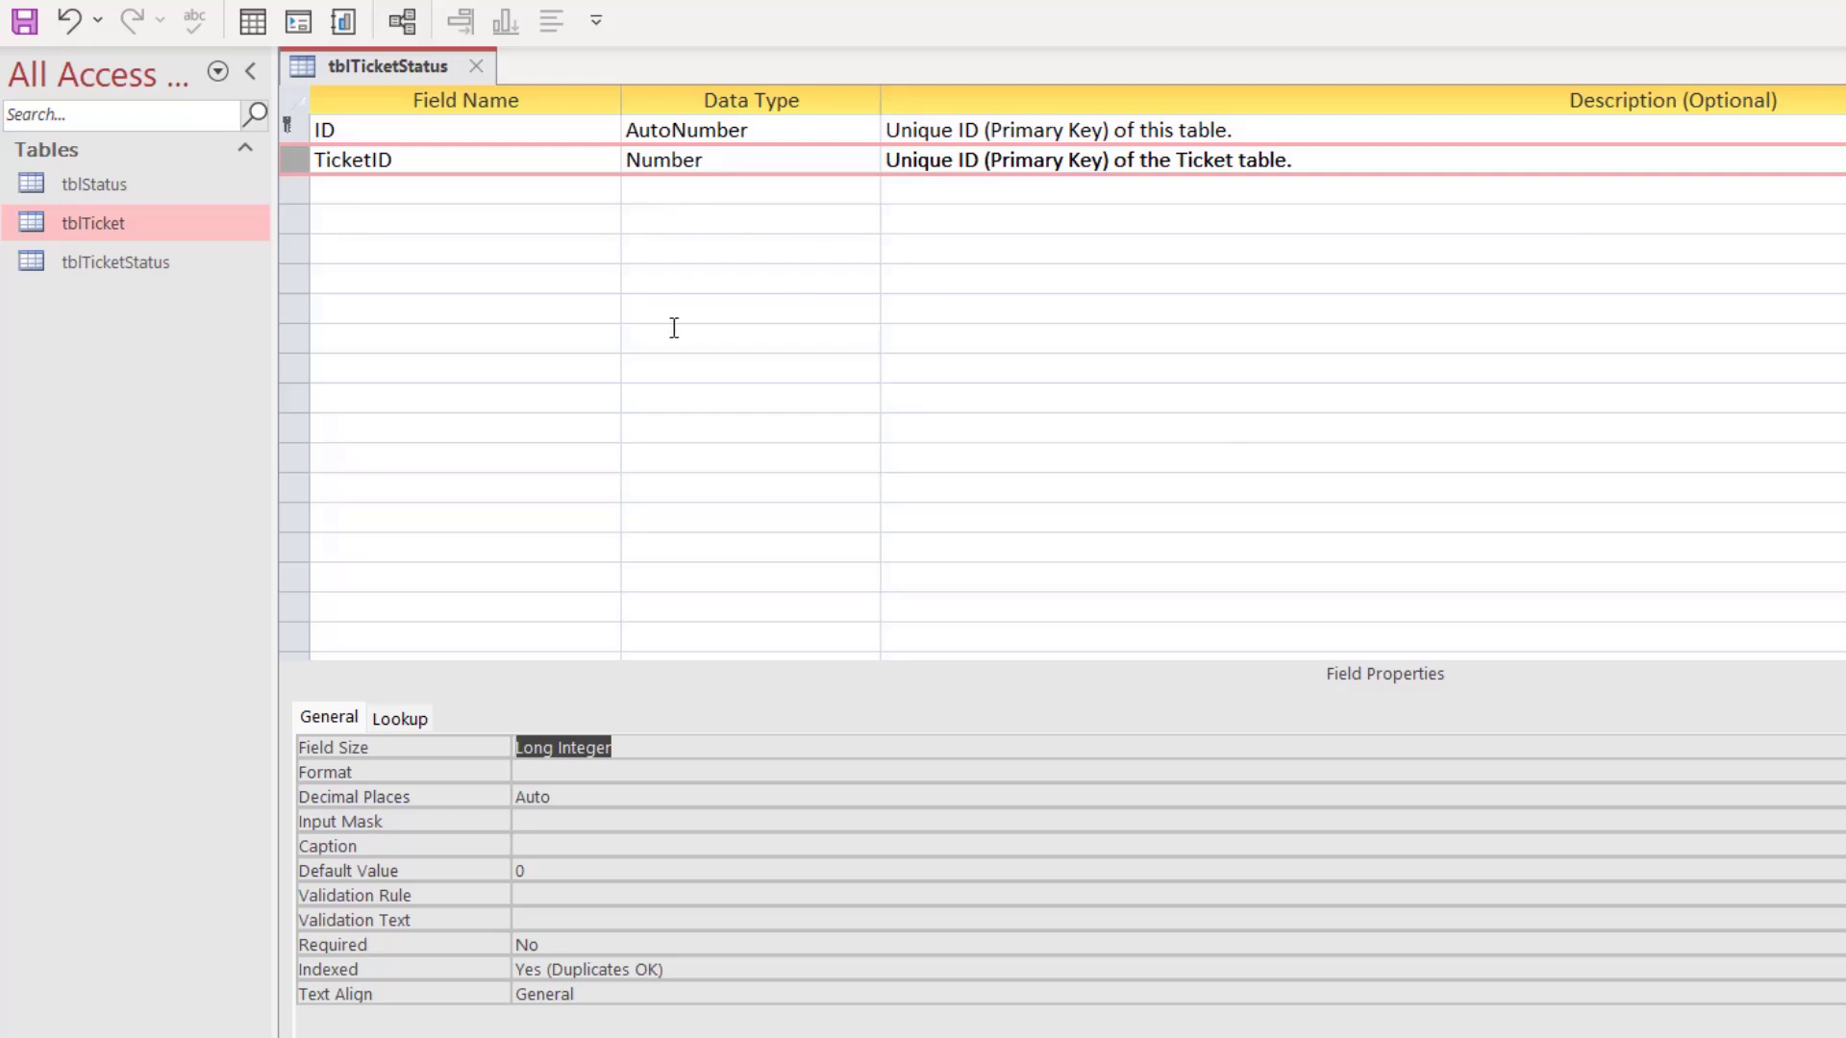
{"action": "left_click", "coordinate": [522, 938]}
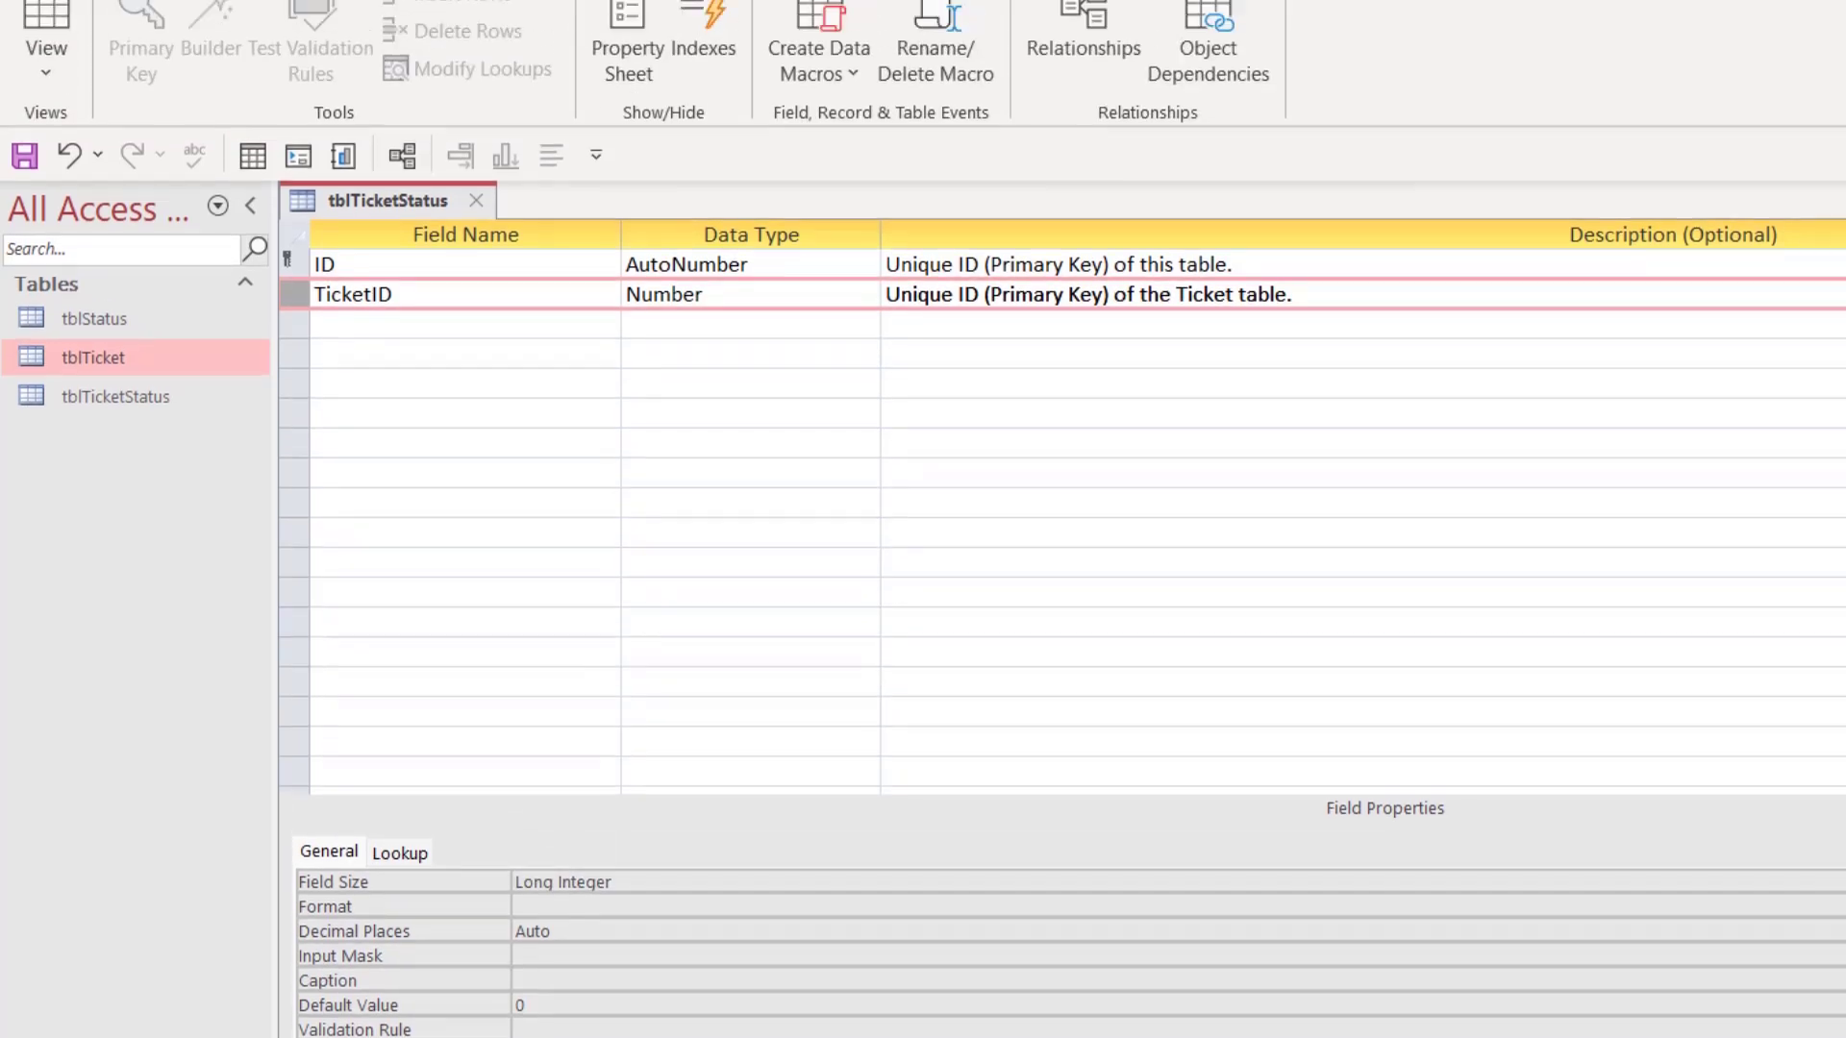
Add a Short Text field named Status with the description "Unique ID (Primary Key) of the Status table.".
{"action": "left_click", "coordinate": [359, 327]}
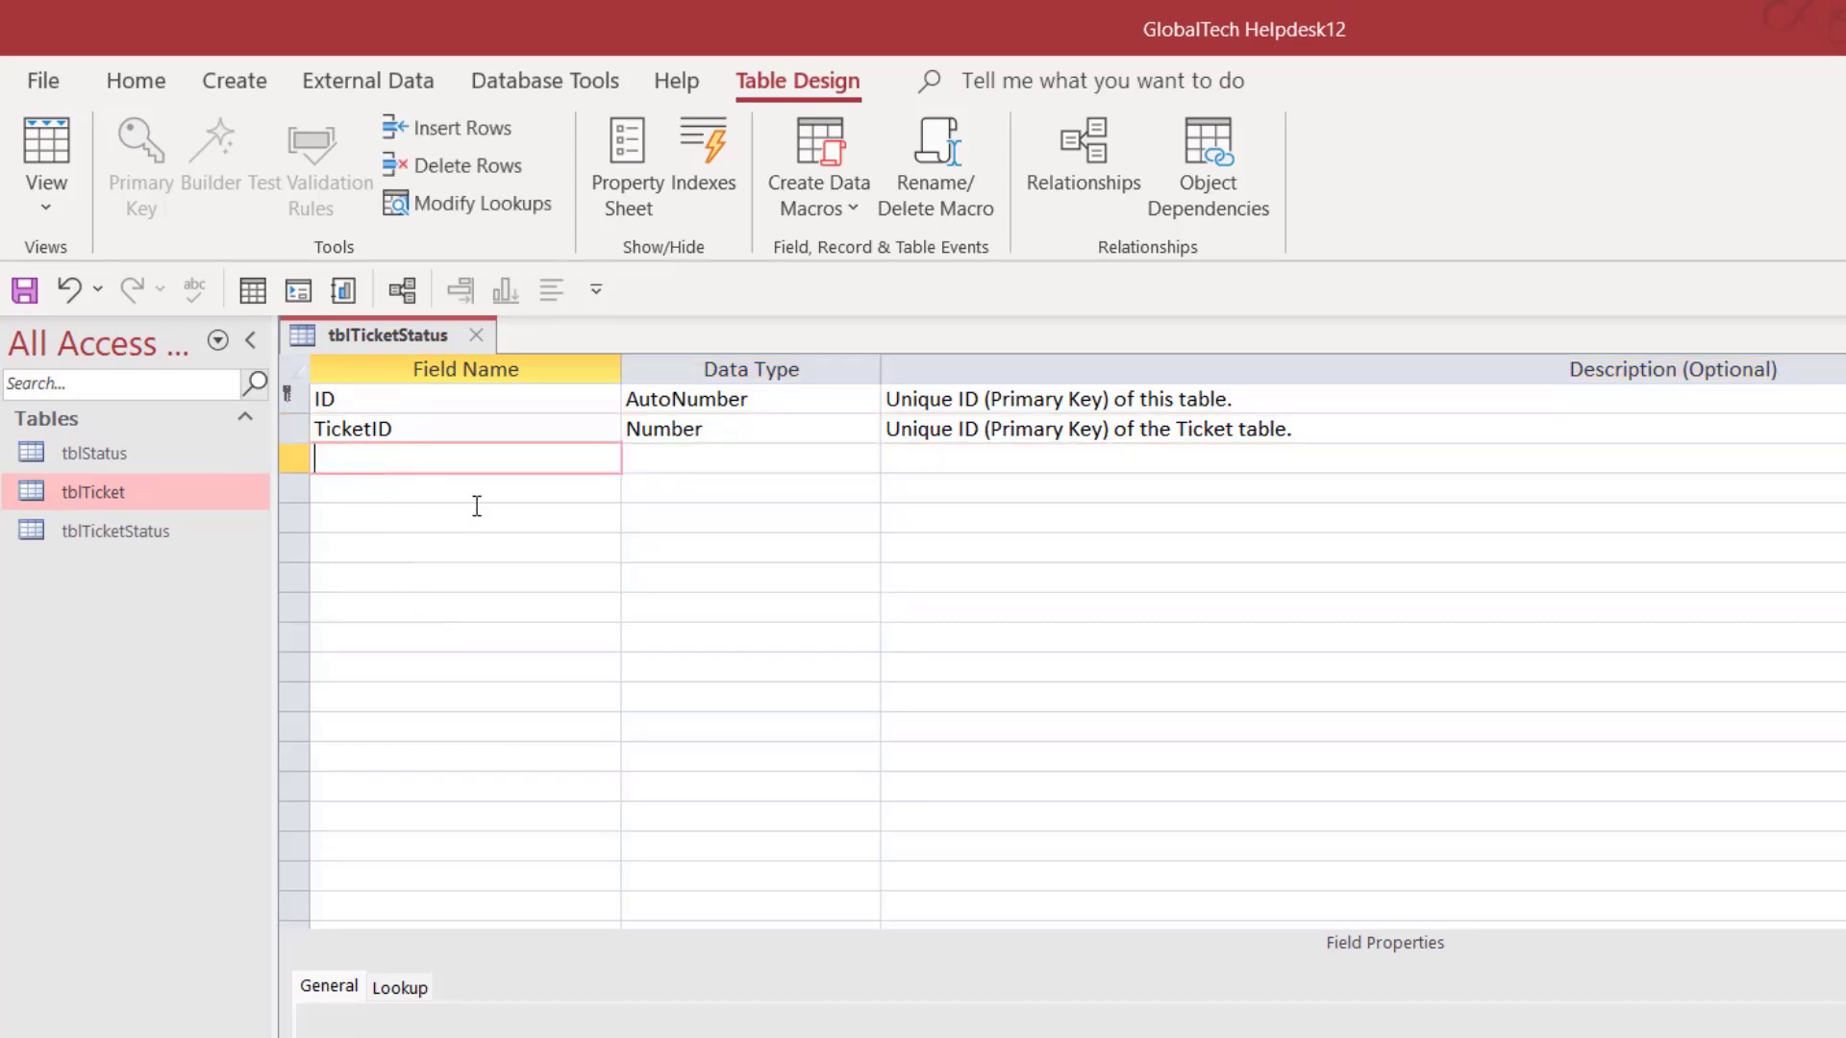
{"action": "type", "text": "Status"}
{"action": "left_click", "coordinate": [857, 459]}
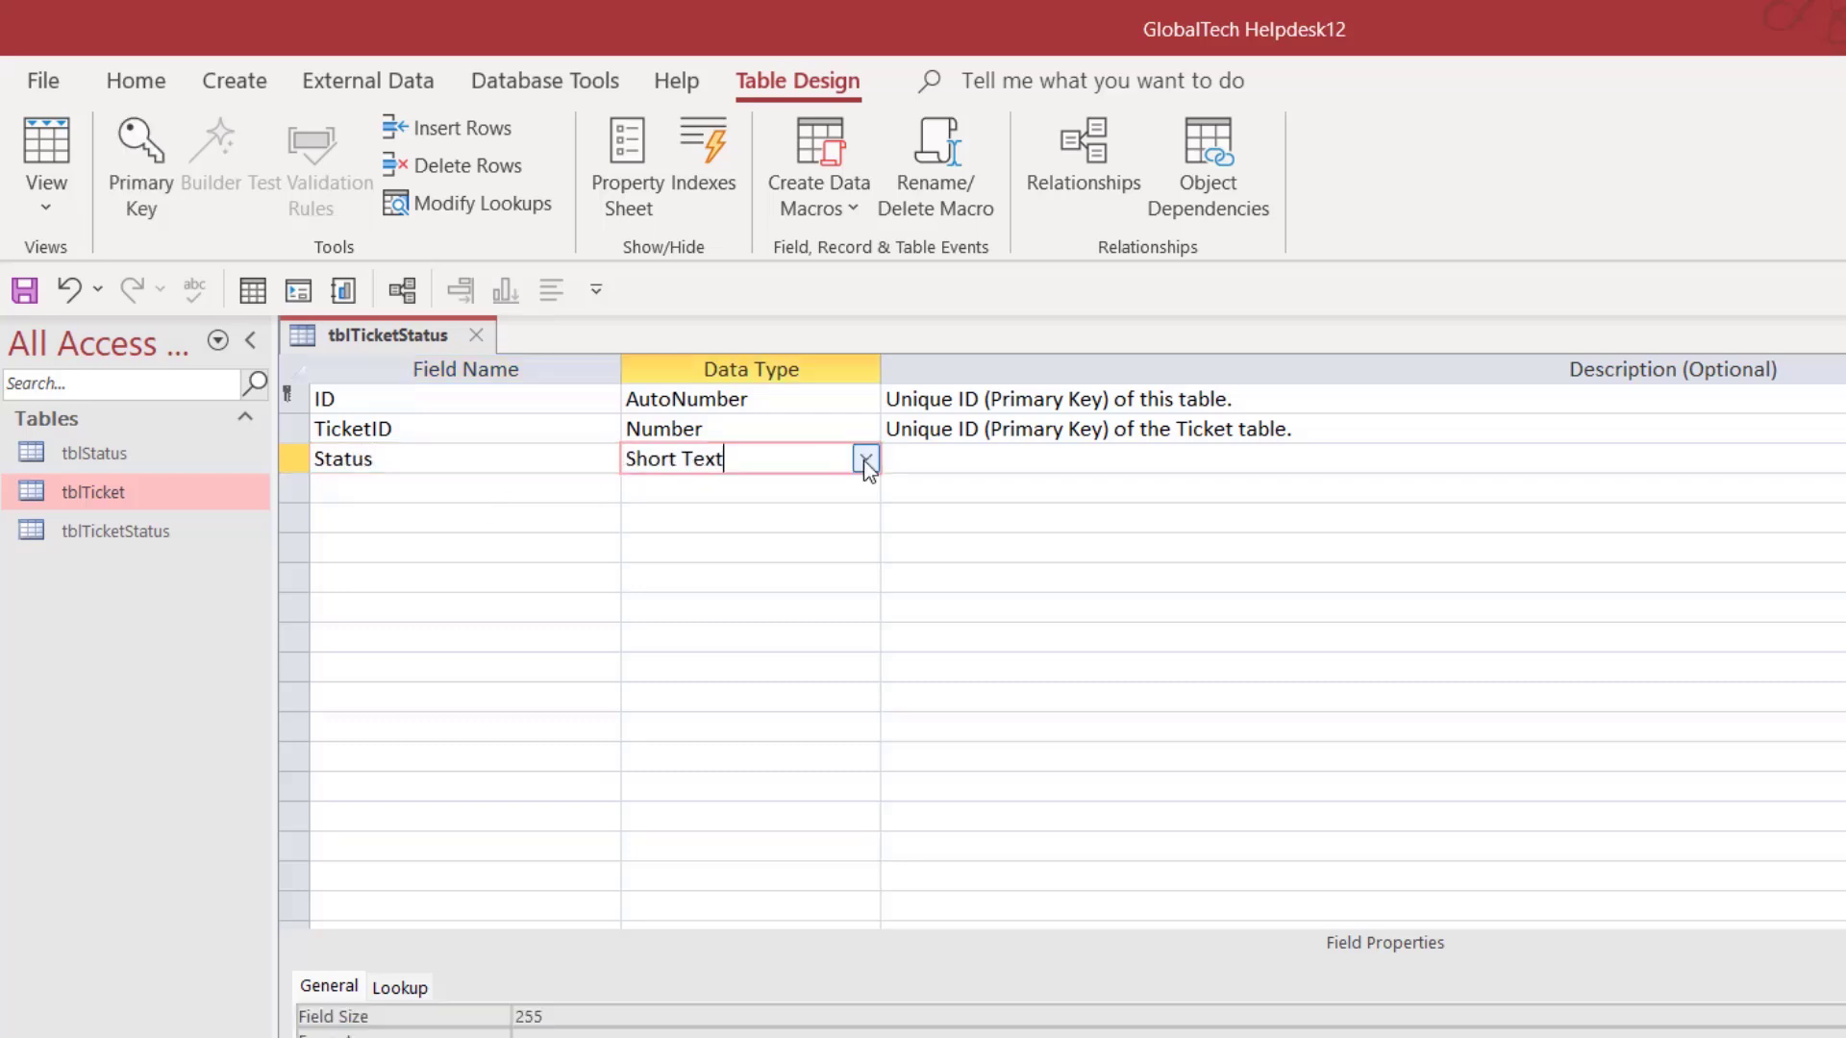
{"action": "left_click", "coordinate": [865, 459]}
{"action": "left_click", "coordinate": [794, 490]}
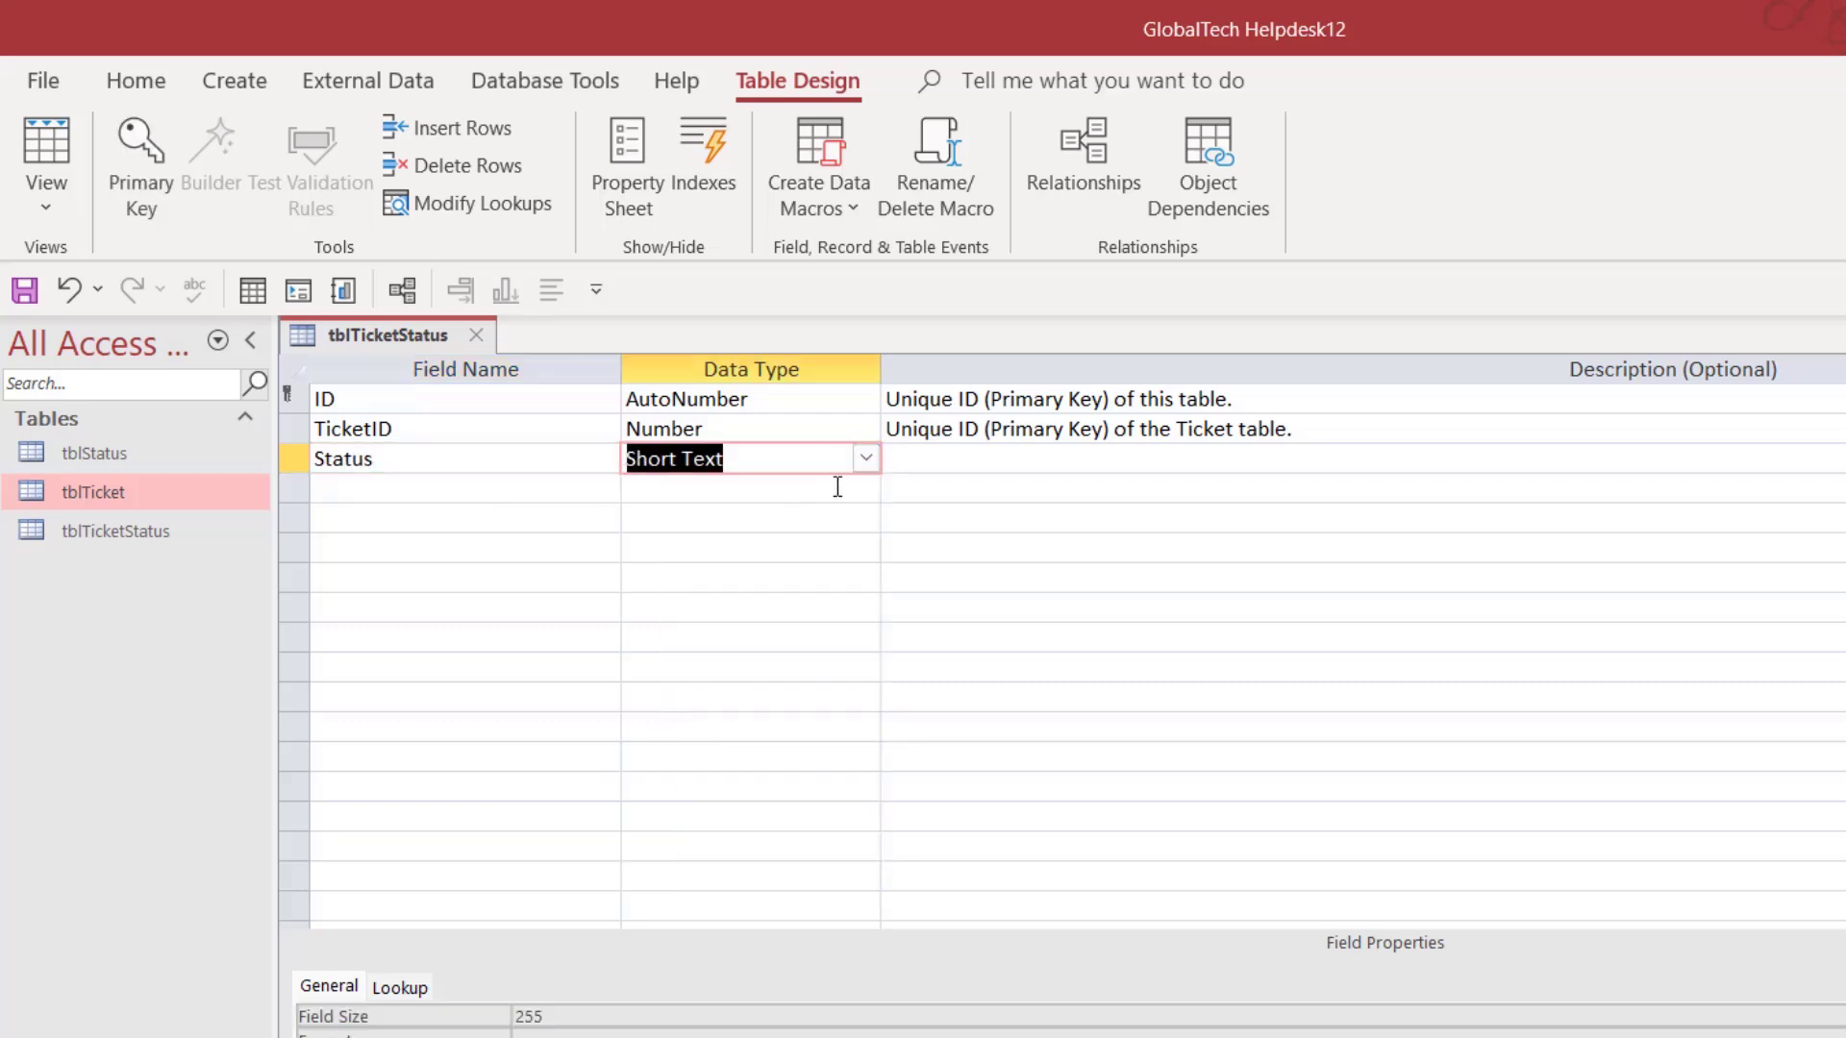
{"action": "left_click", "coordinate": [907, 461]}
{"action": "type", "text": "Unique ID (Primary Key) of the Status table."}
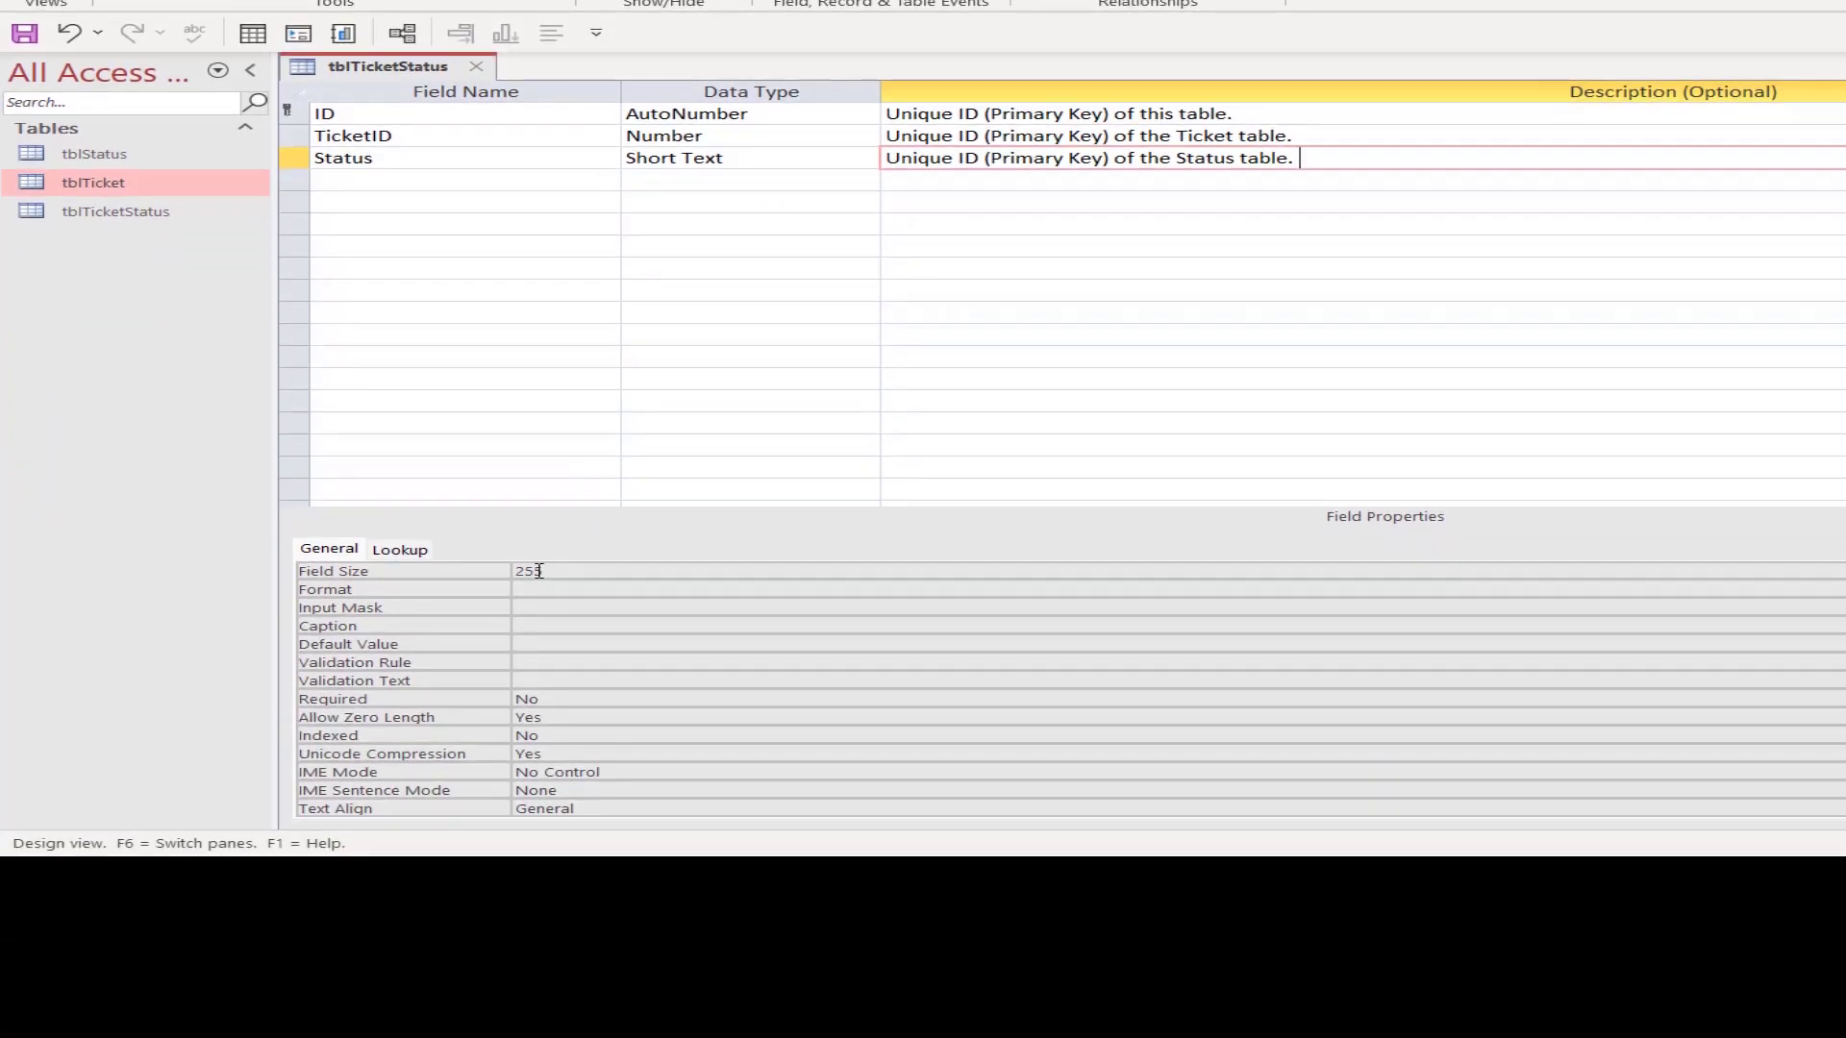
Set the Status field's size to 50, Required to Yes and Allow Zero Length to No, and change its Indexed setting.
{"action": "double_click", "coordinate": [539, 571]}
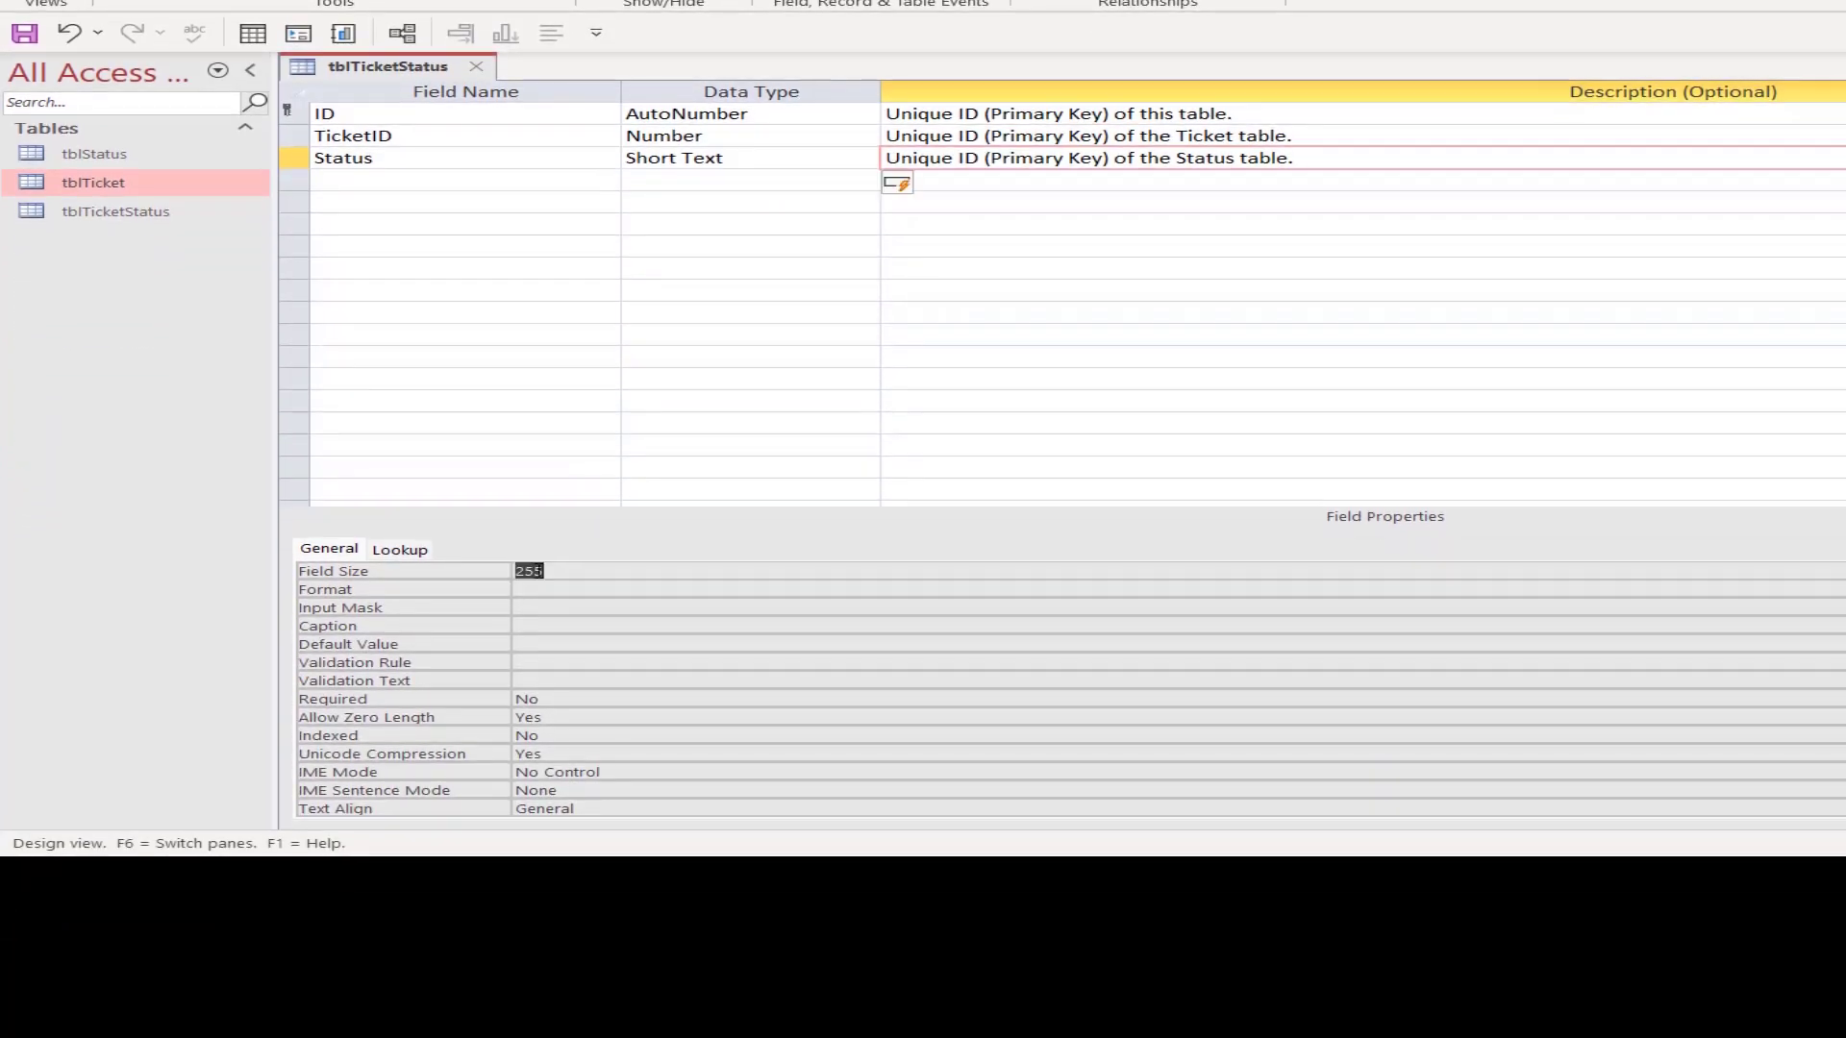
{"action": "type", "text": "50"}
{"action": "double_click", "coordinate": [532, 697]}
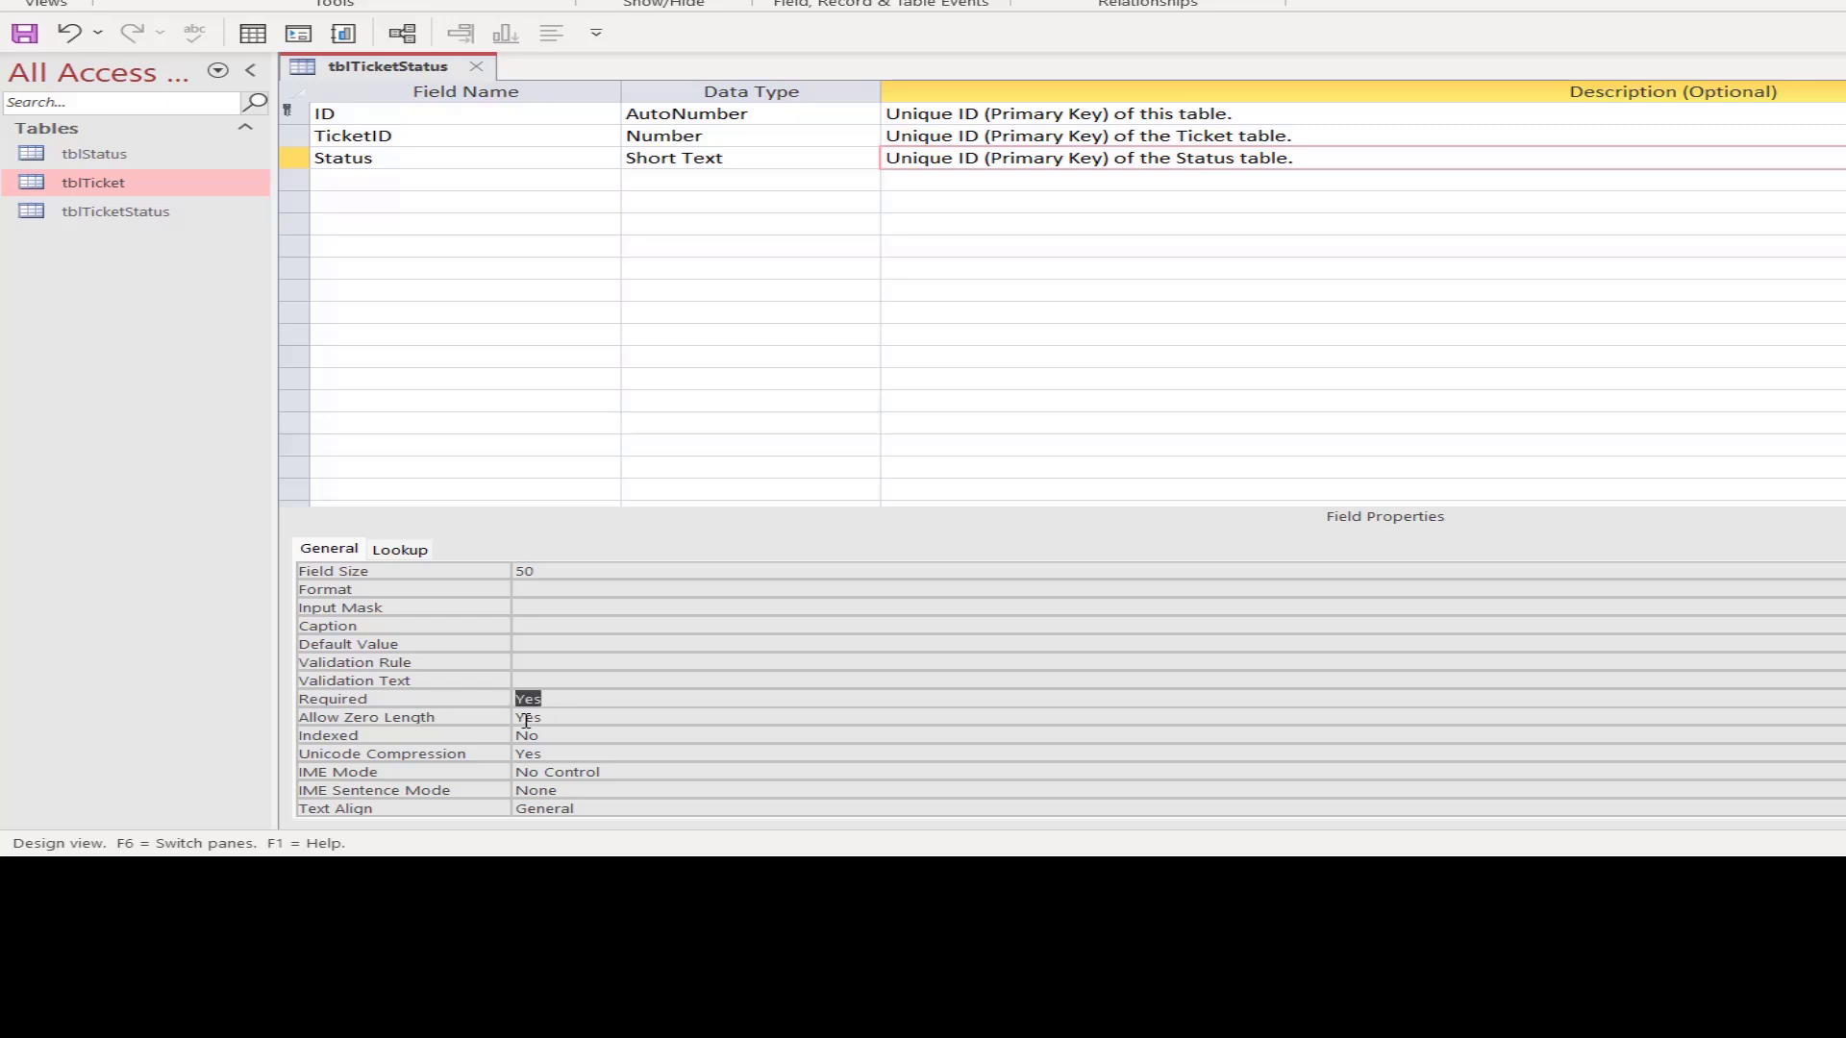
{"action": "double_click", "coordinate": [527, 718]}
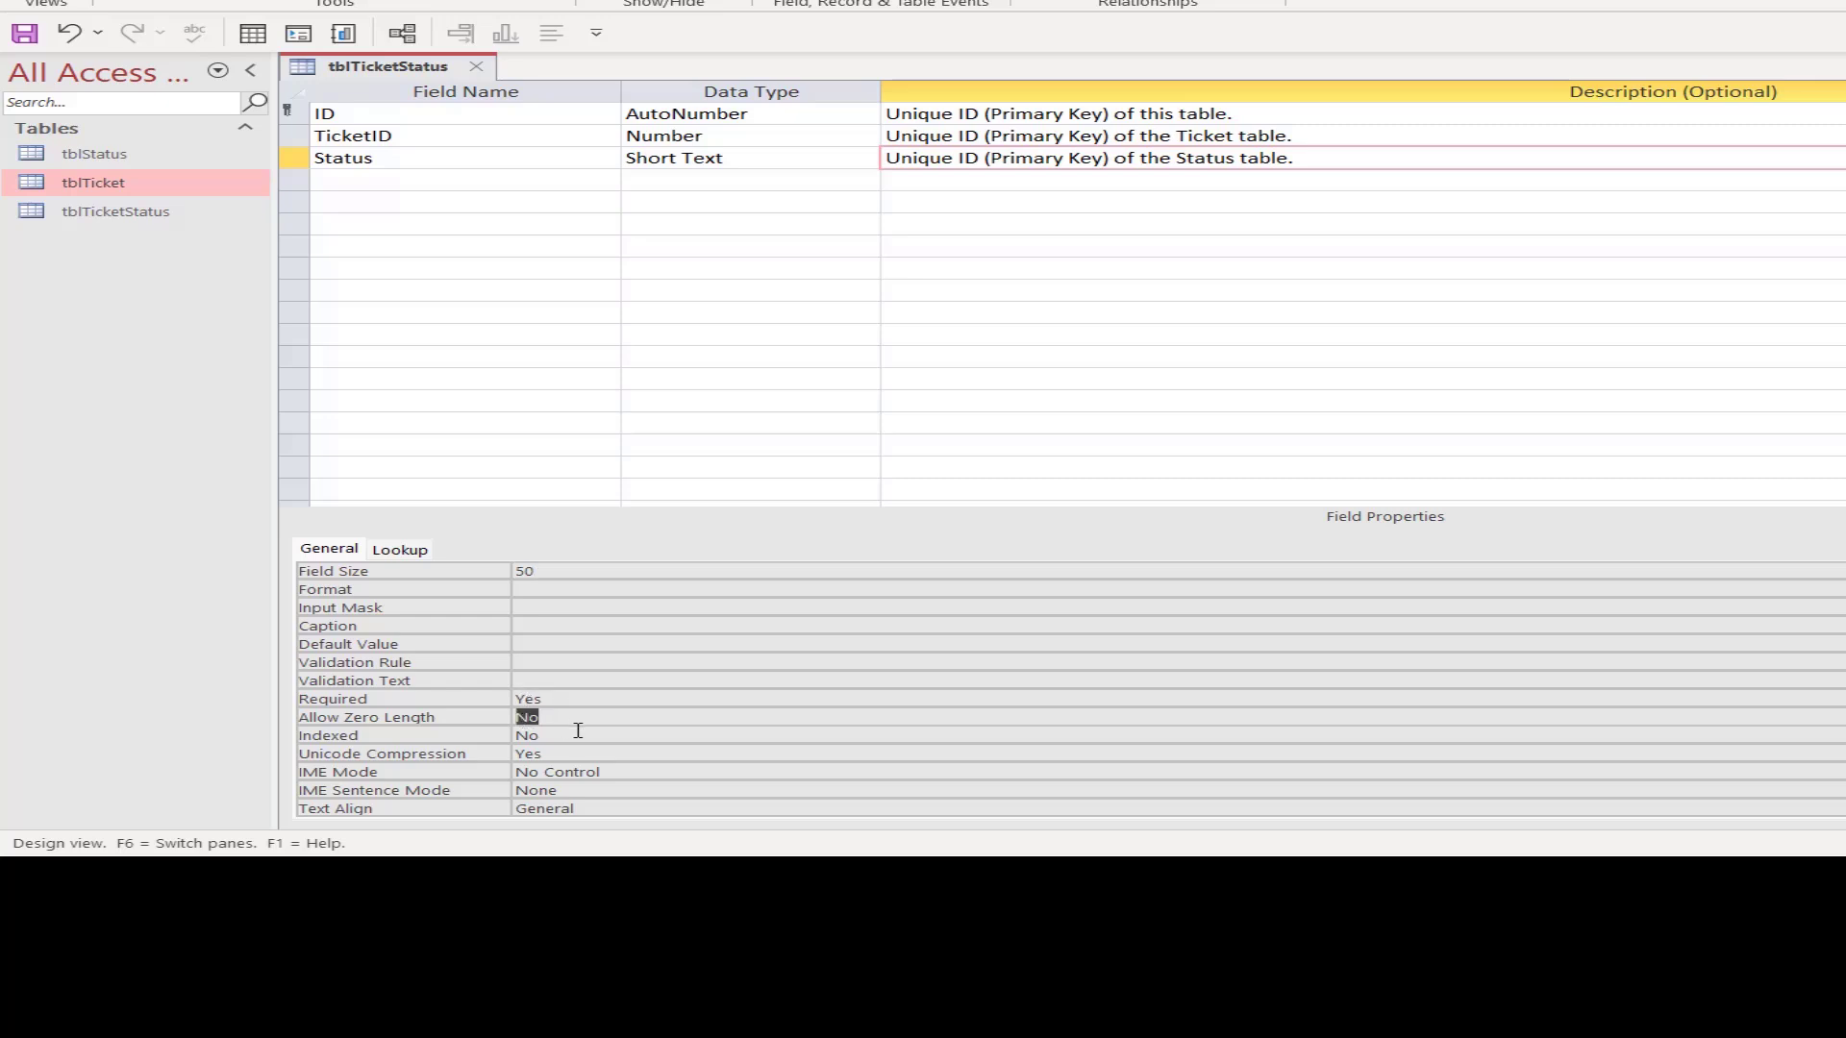
{"action": "double_click", "coordinate": [524, 736]}
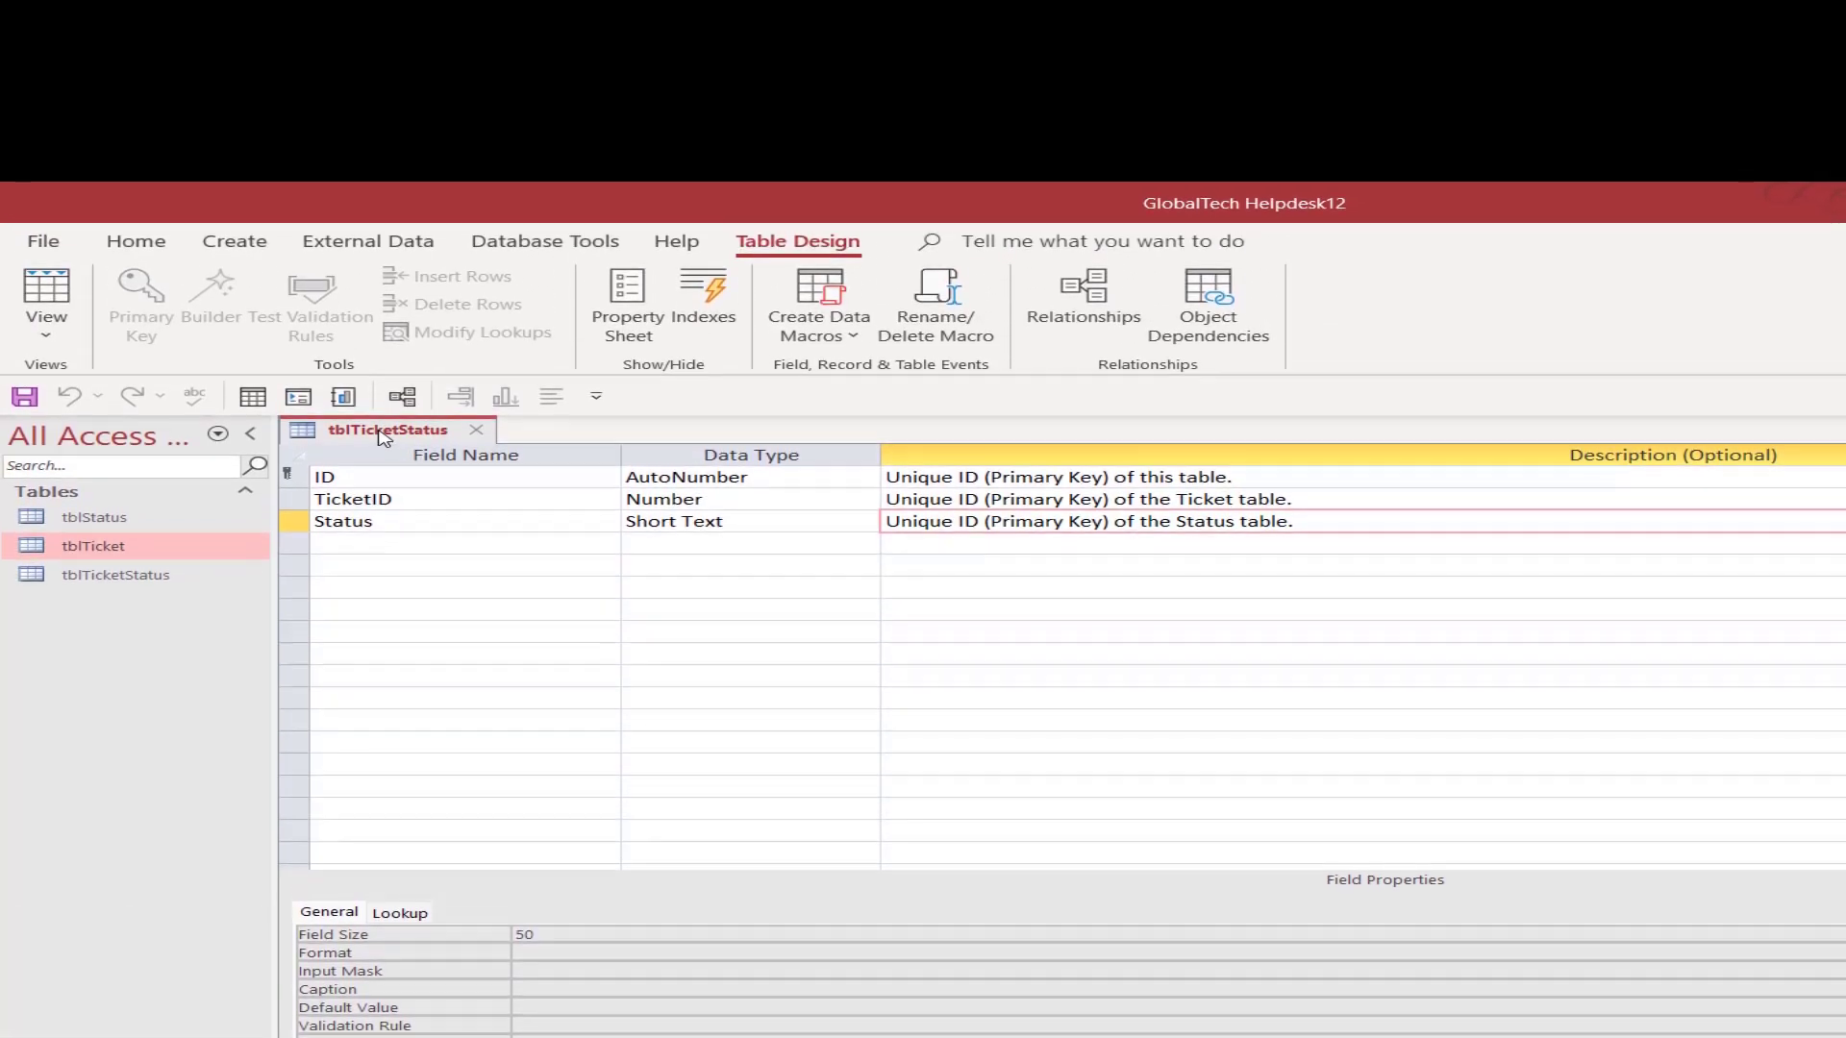
Display tblTicketStatus in Datasheet View and close the table.
{"action": "right_click", "coordinate": [381, 271]}
{"action": "left_click", "coordinate": [481, 431]}
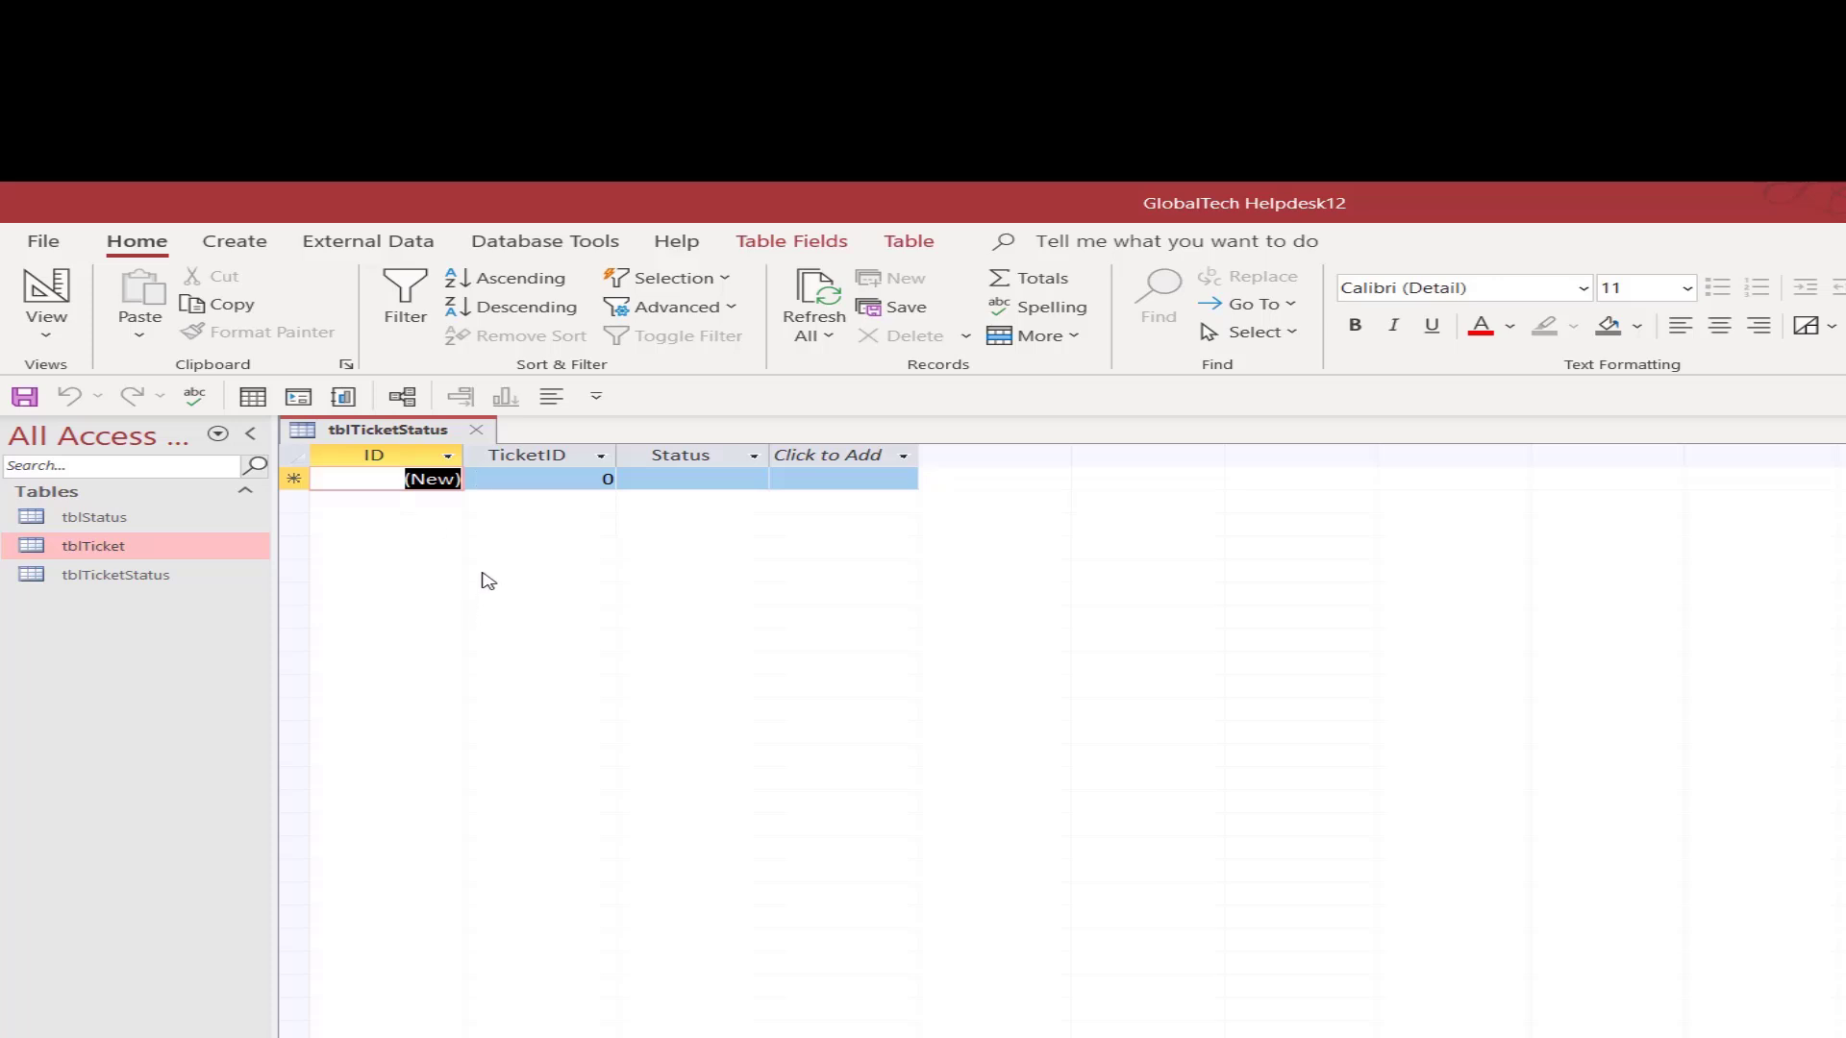
{"action": "left_click", "coordinate": [476, 431]}
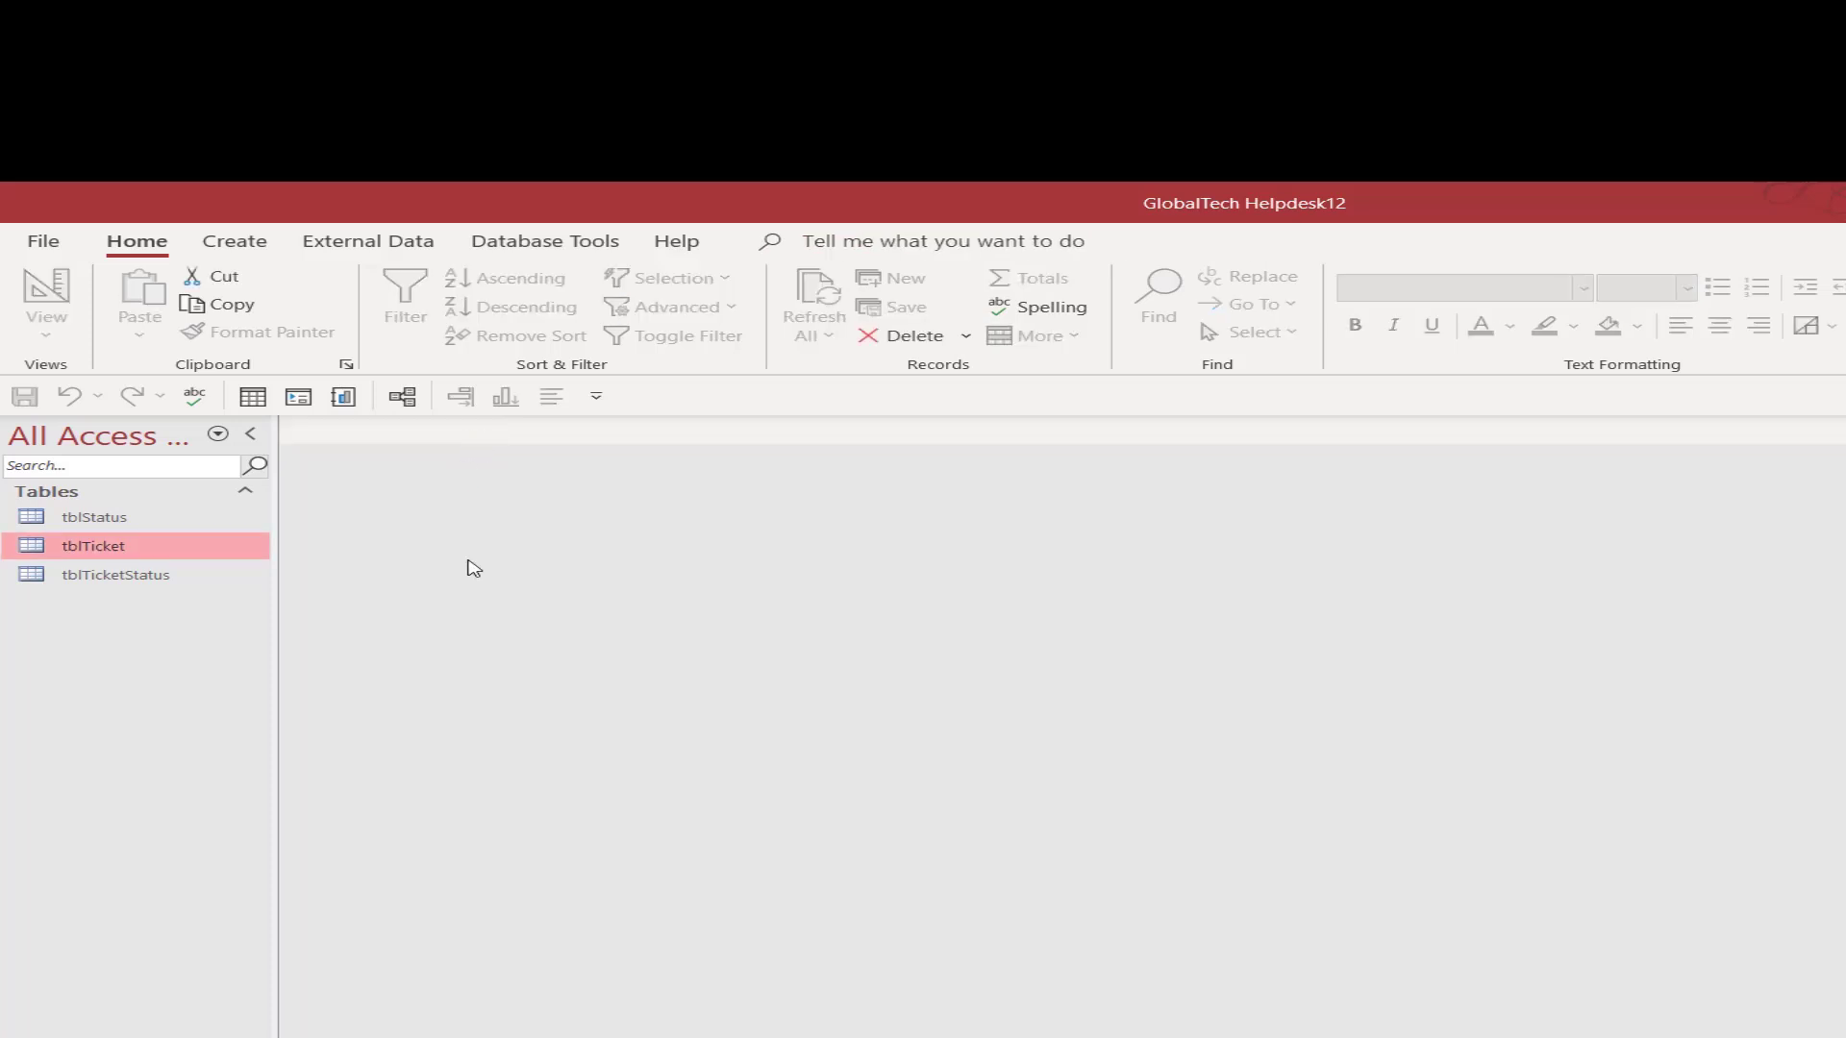
Open the database relationships and add the tblTicketStatus table to the layout.
{"action": "left_click", "coordinate": [546, 248]}
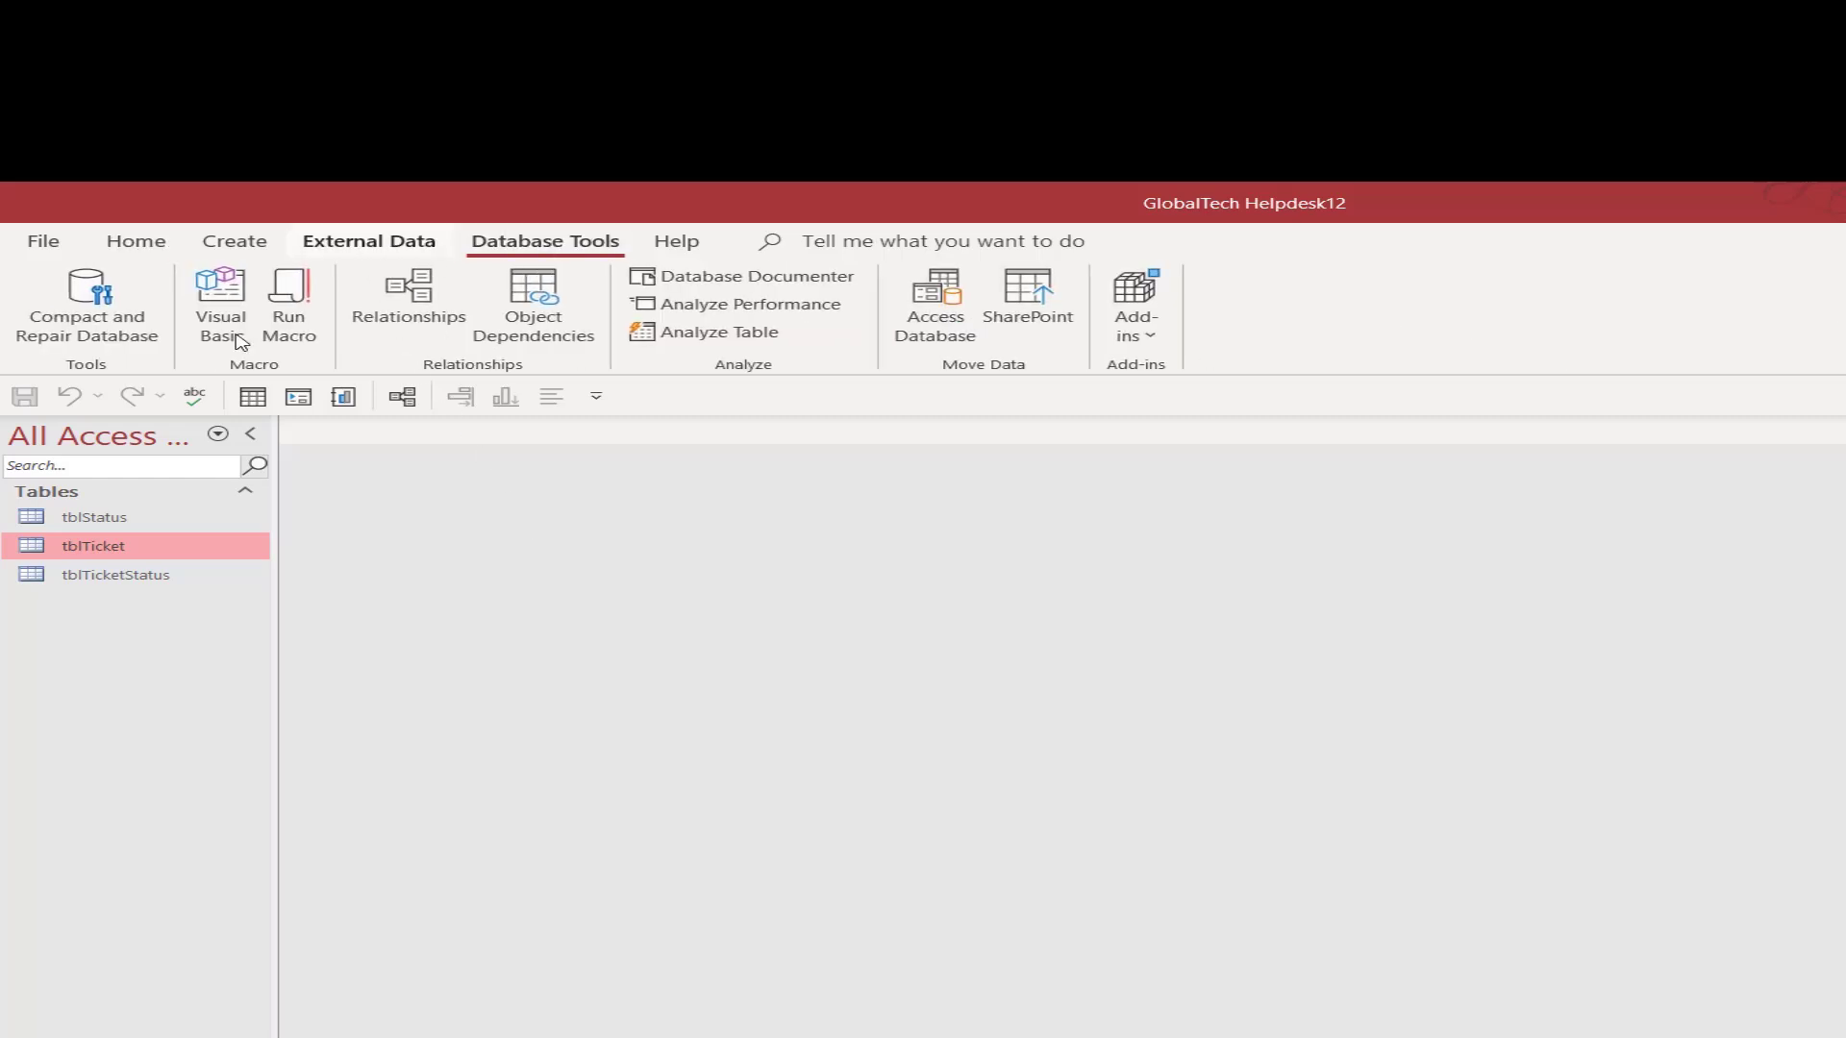
{"action": "left_click", "coordinate": [404, 298]}
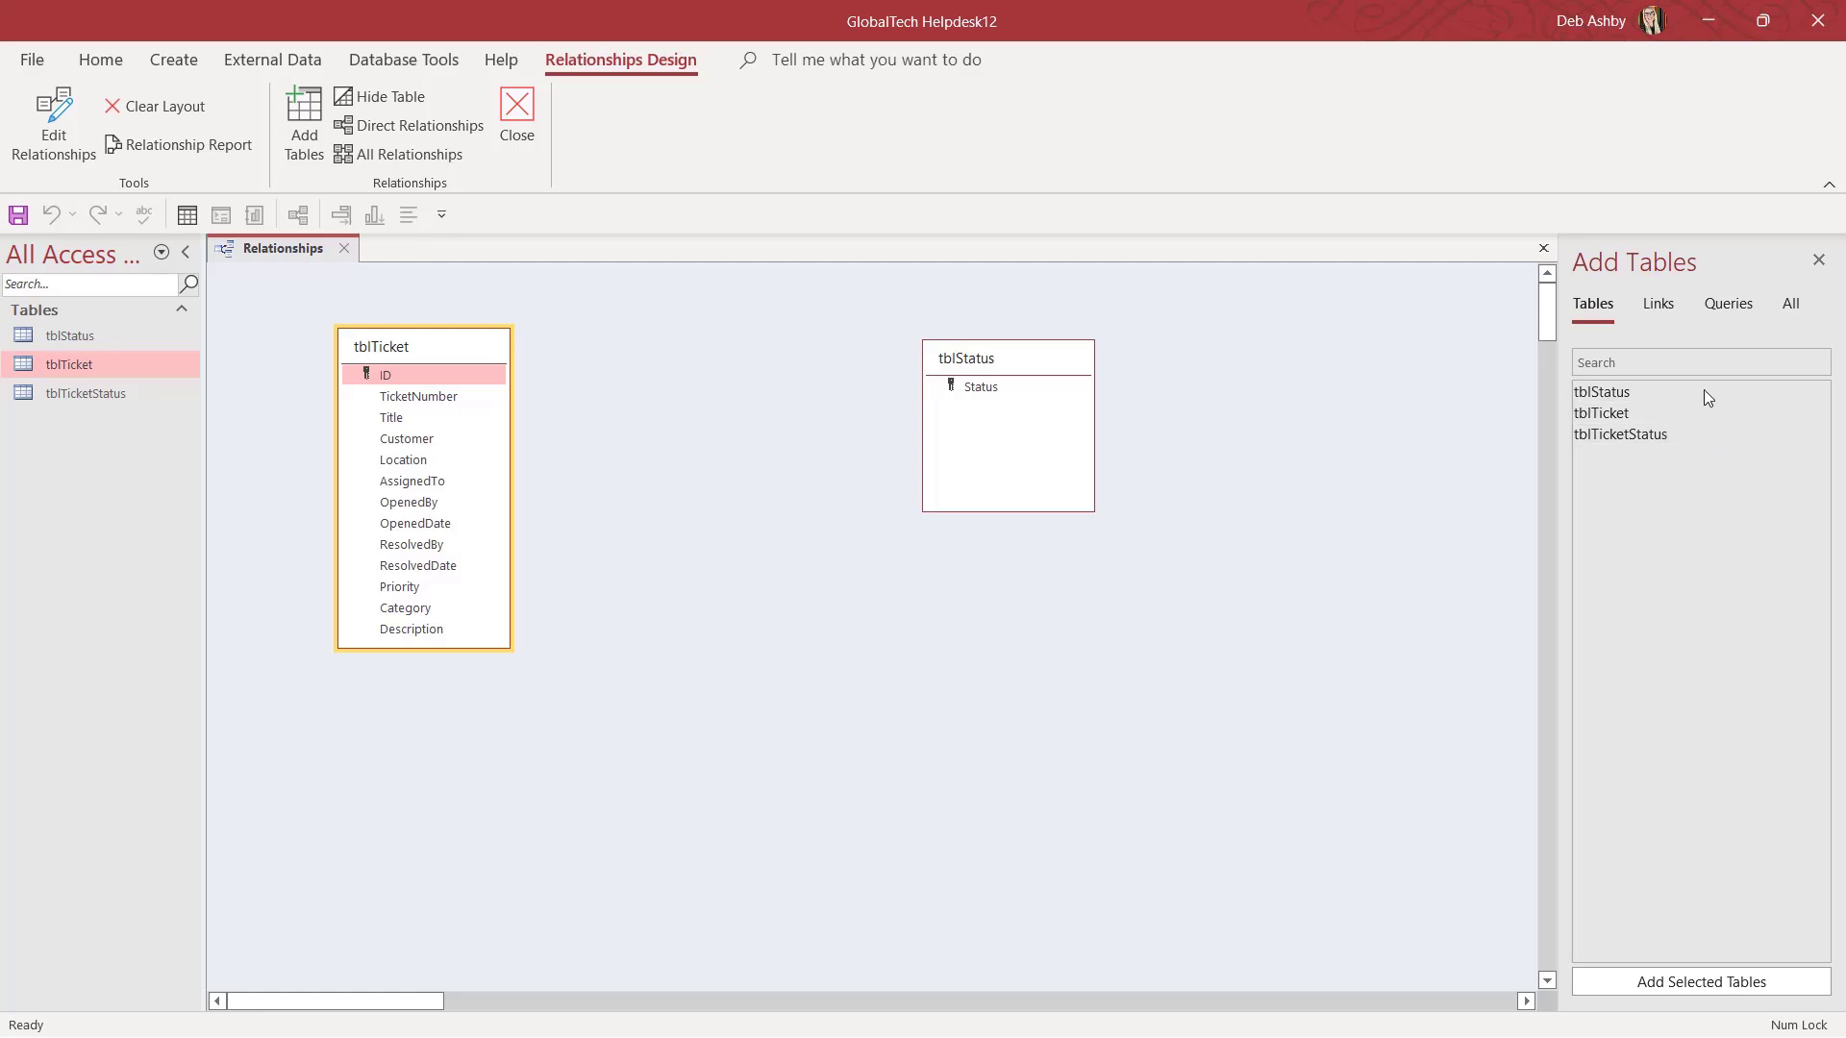
{"action": "left_click", "coordinate": [1610, 433]}
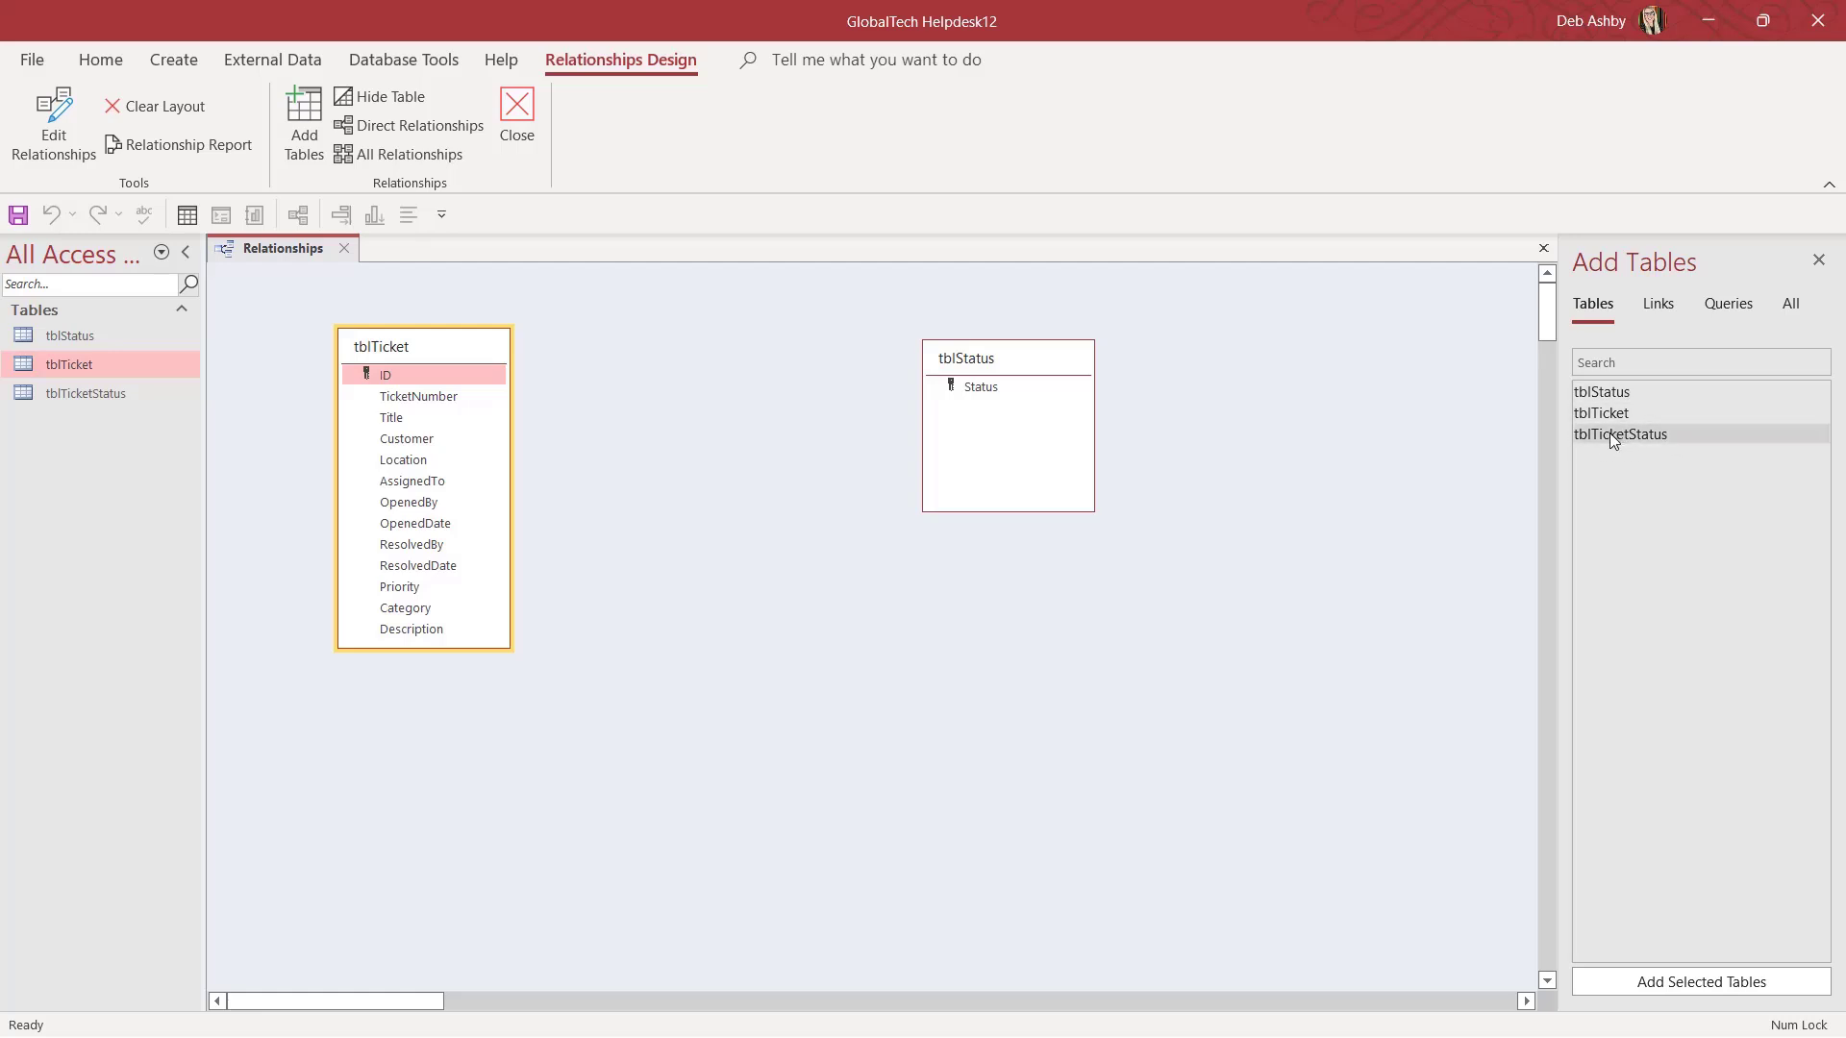
{"action": "left_click", "coordinate": [1609, 432]}
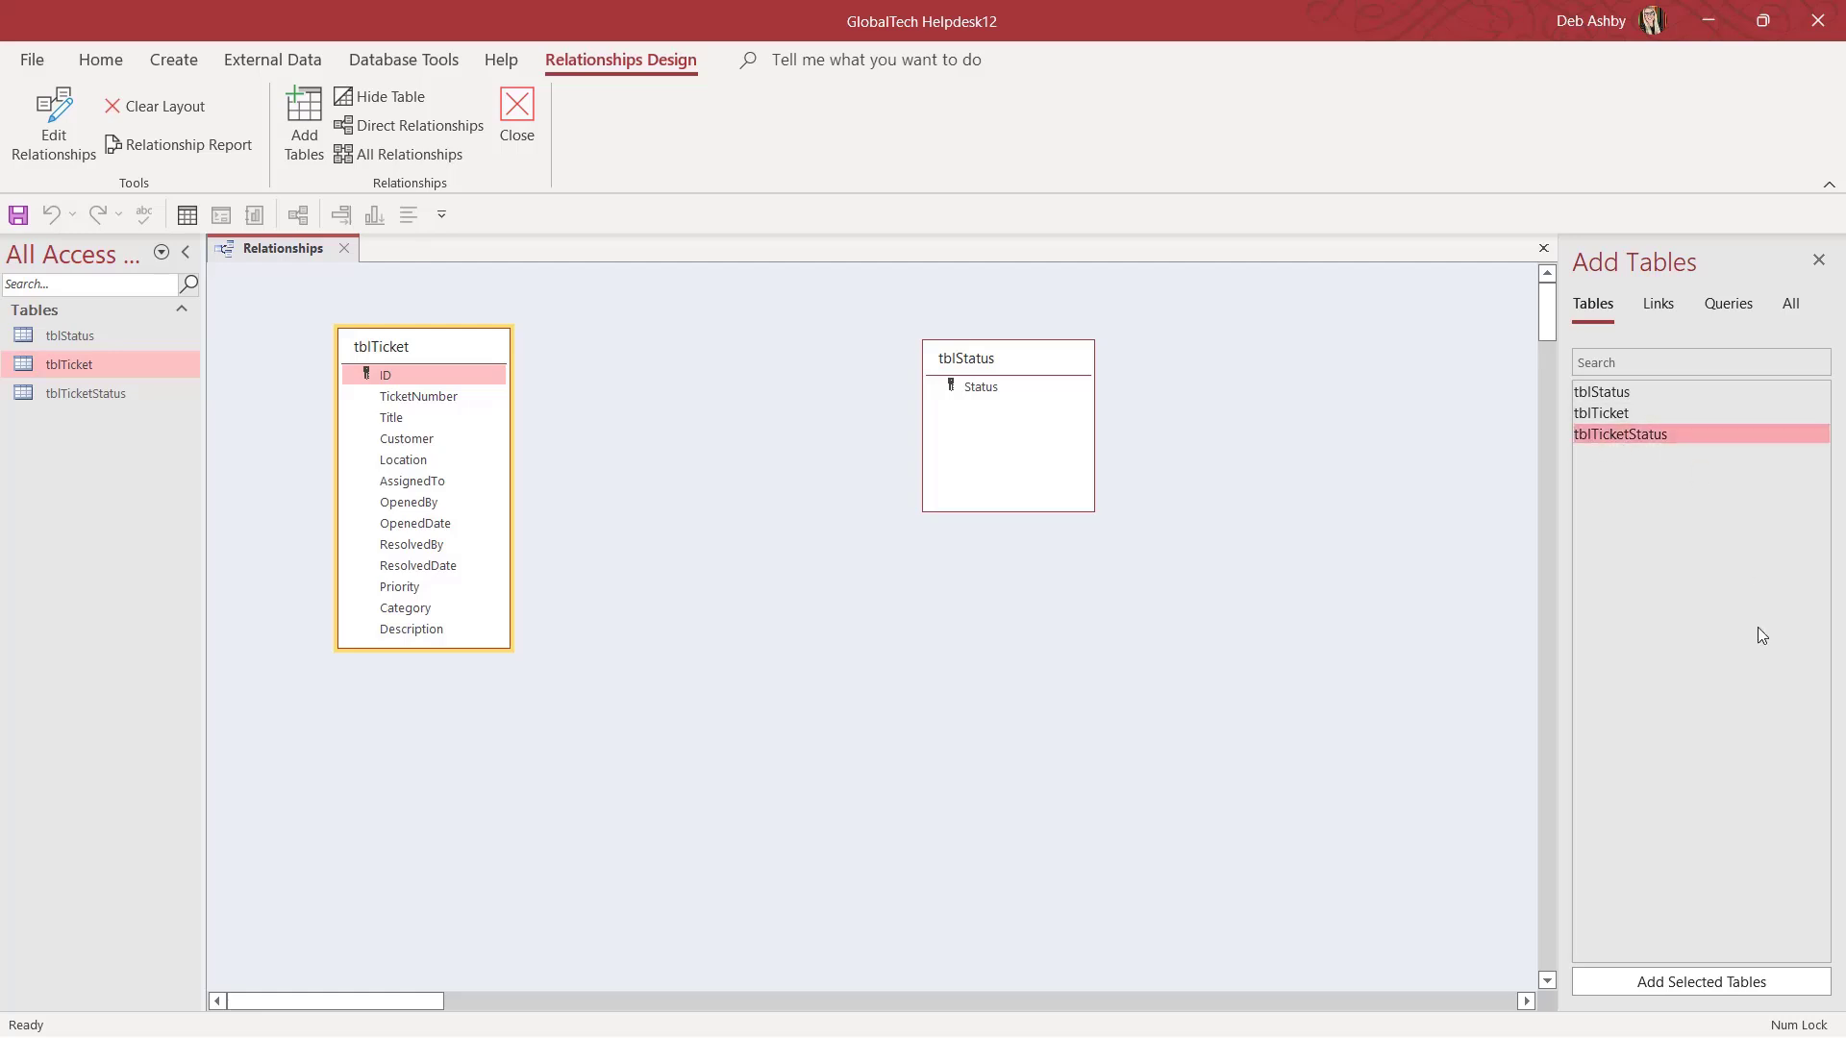
{"action": "left_click", "coordinate": [1704, 979]}
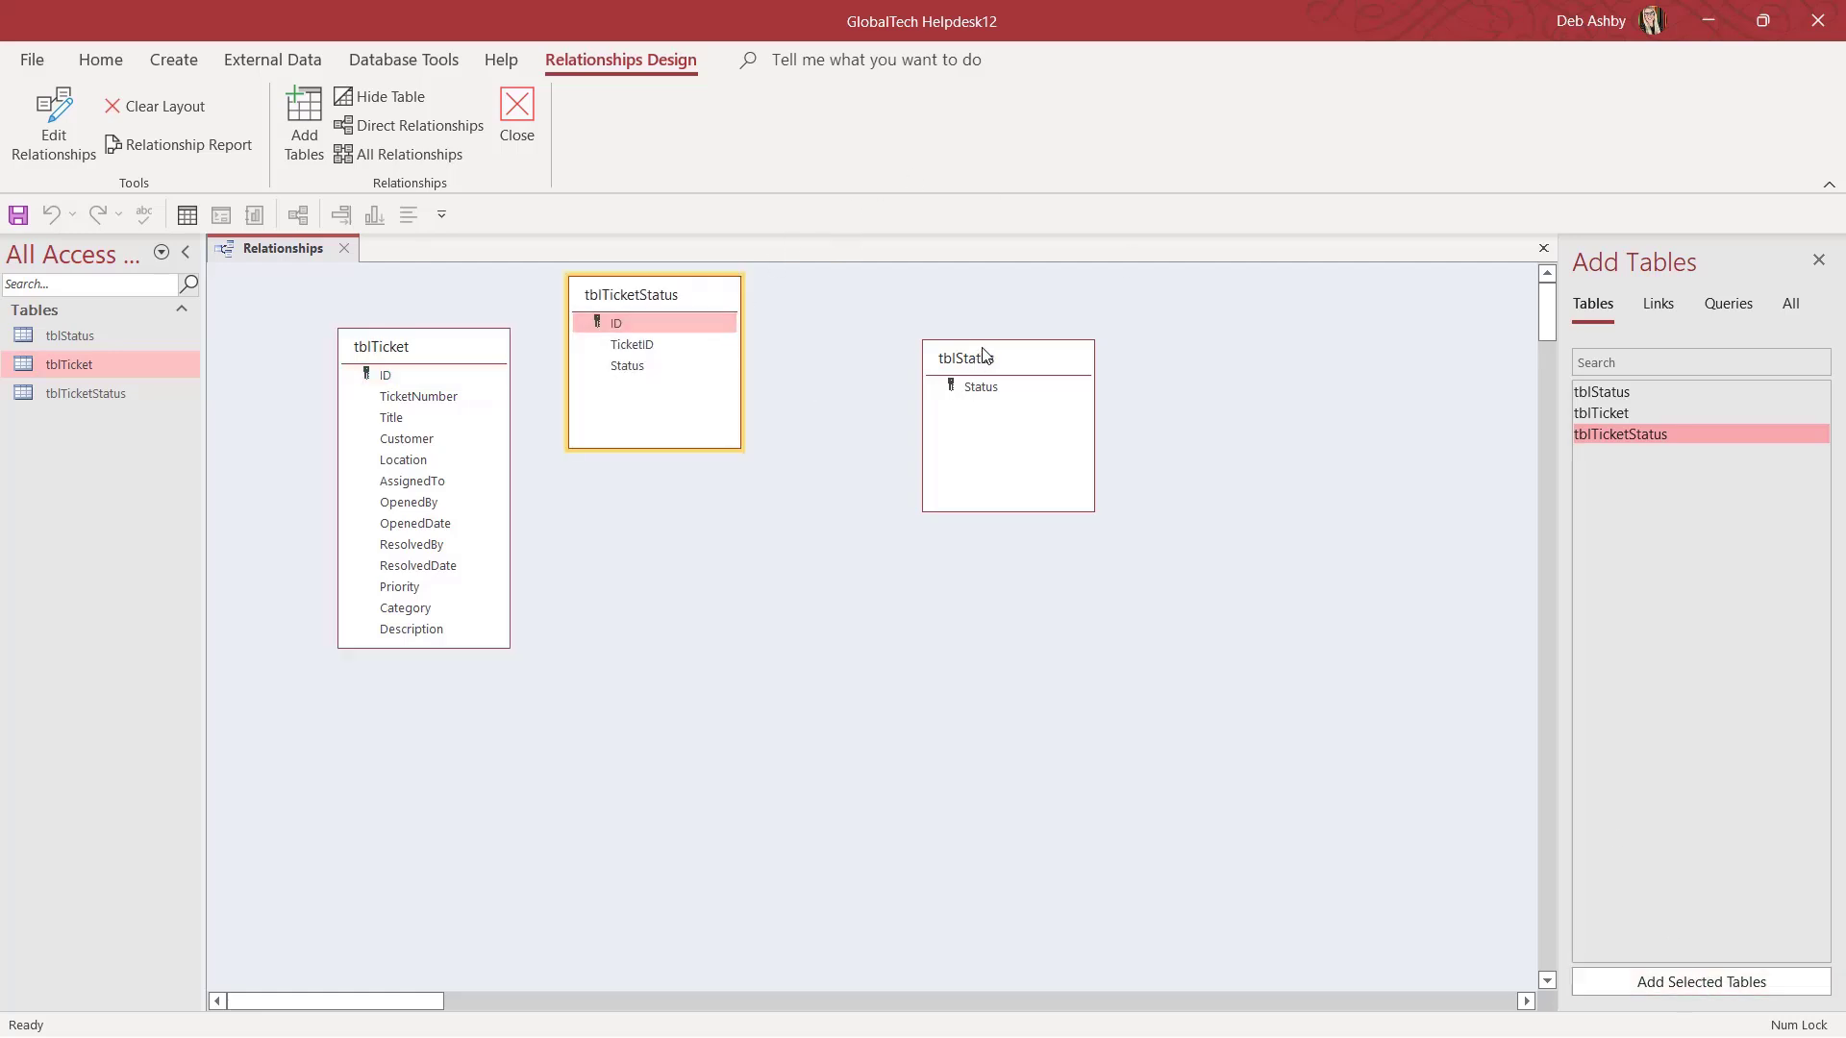
Arrange the relationships layout so that tblTicketStatus sits between tblTicket and tblStatus.
{"action": "left_click_drag", "start_coordinate": [987, 357], "coordinate": [1111, 389]}
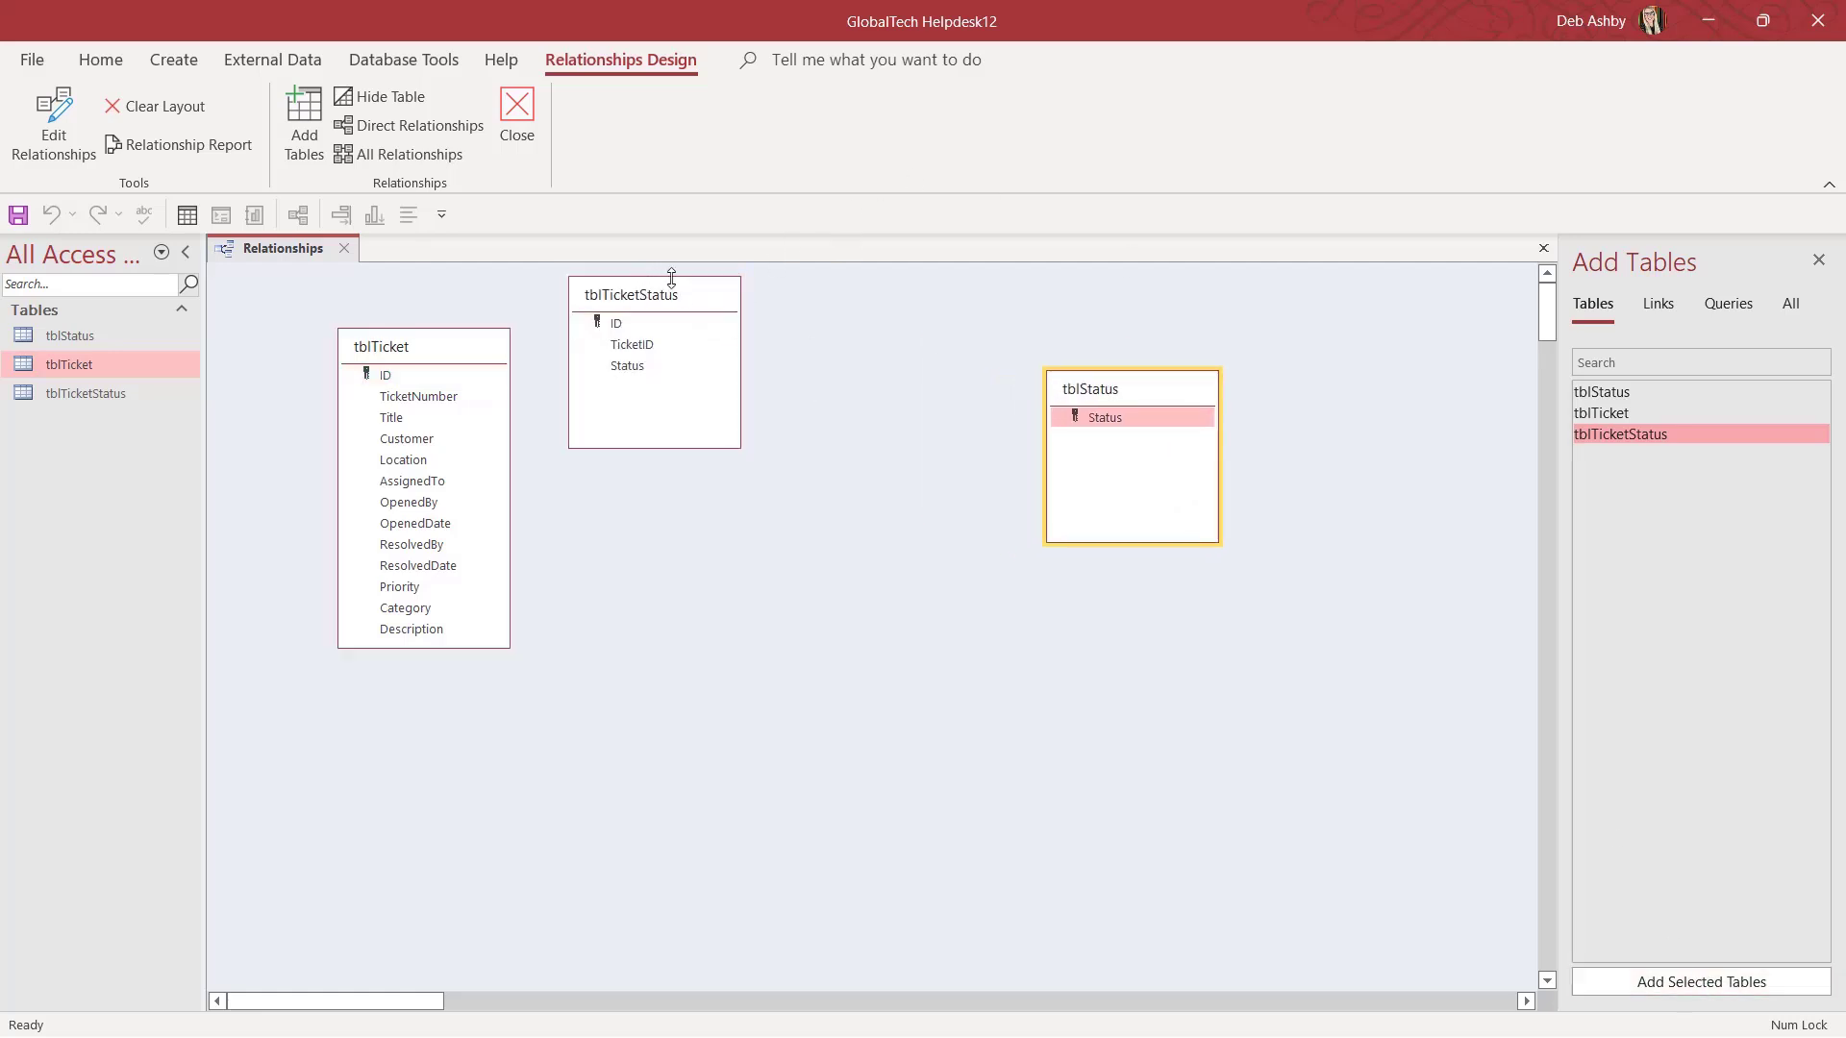
{"action": "left_click_drag", "start_coordinate": [655, 294], "coordinate": [771, 404]}
{"action": "left_click_drag", "start_coordinate": [1132, 395], "coordinate": [1144, 409]}
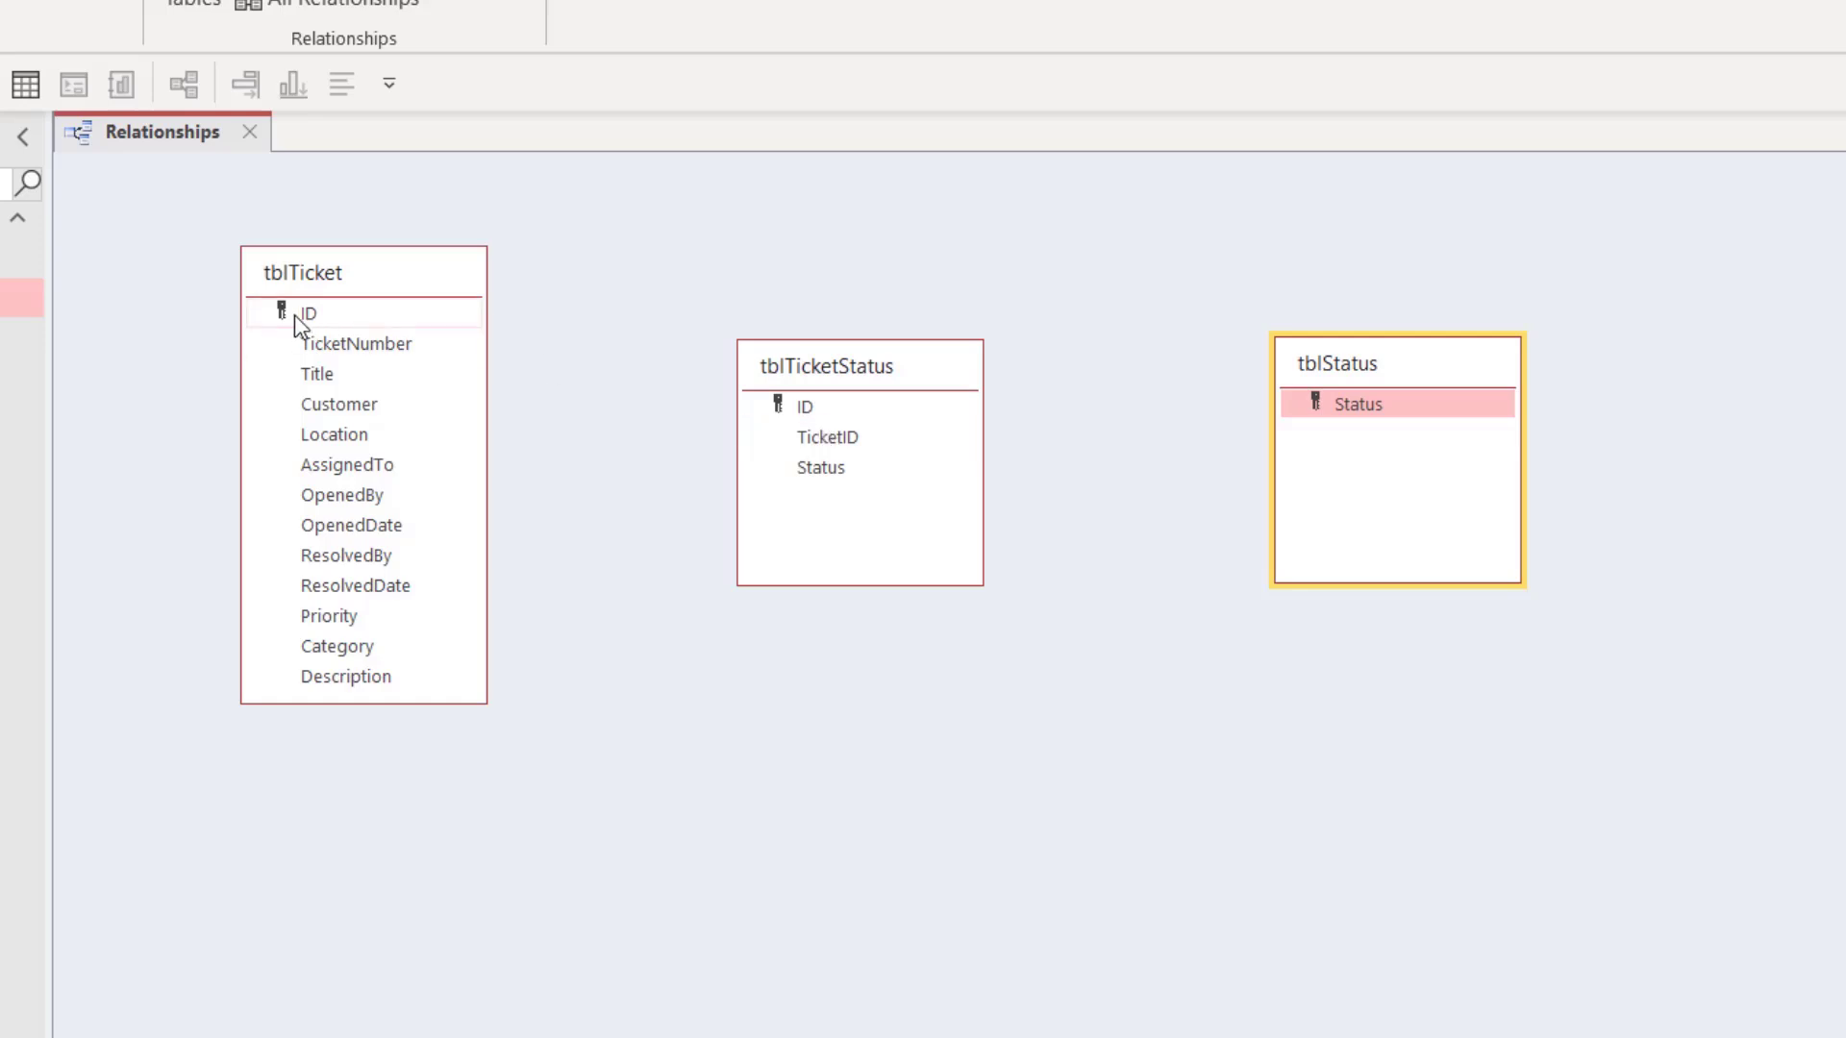
Create a relationship from tblTicket's ID to tblTicketStatus's TicketID with referential integrity enforced, and shift the tblTicketStatus table slightly.
{"action": "left_click_drag", "start_coordinate": [295, 315], "coordinate": [840, 435]}
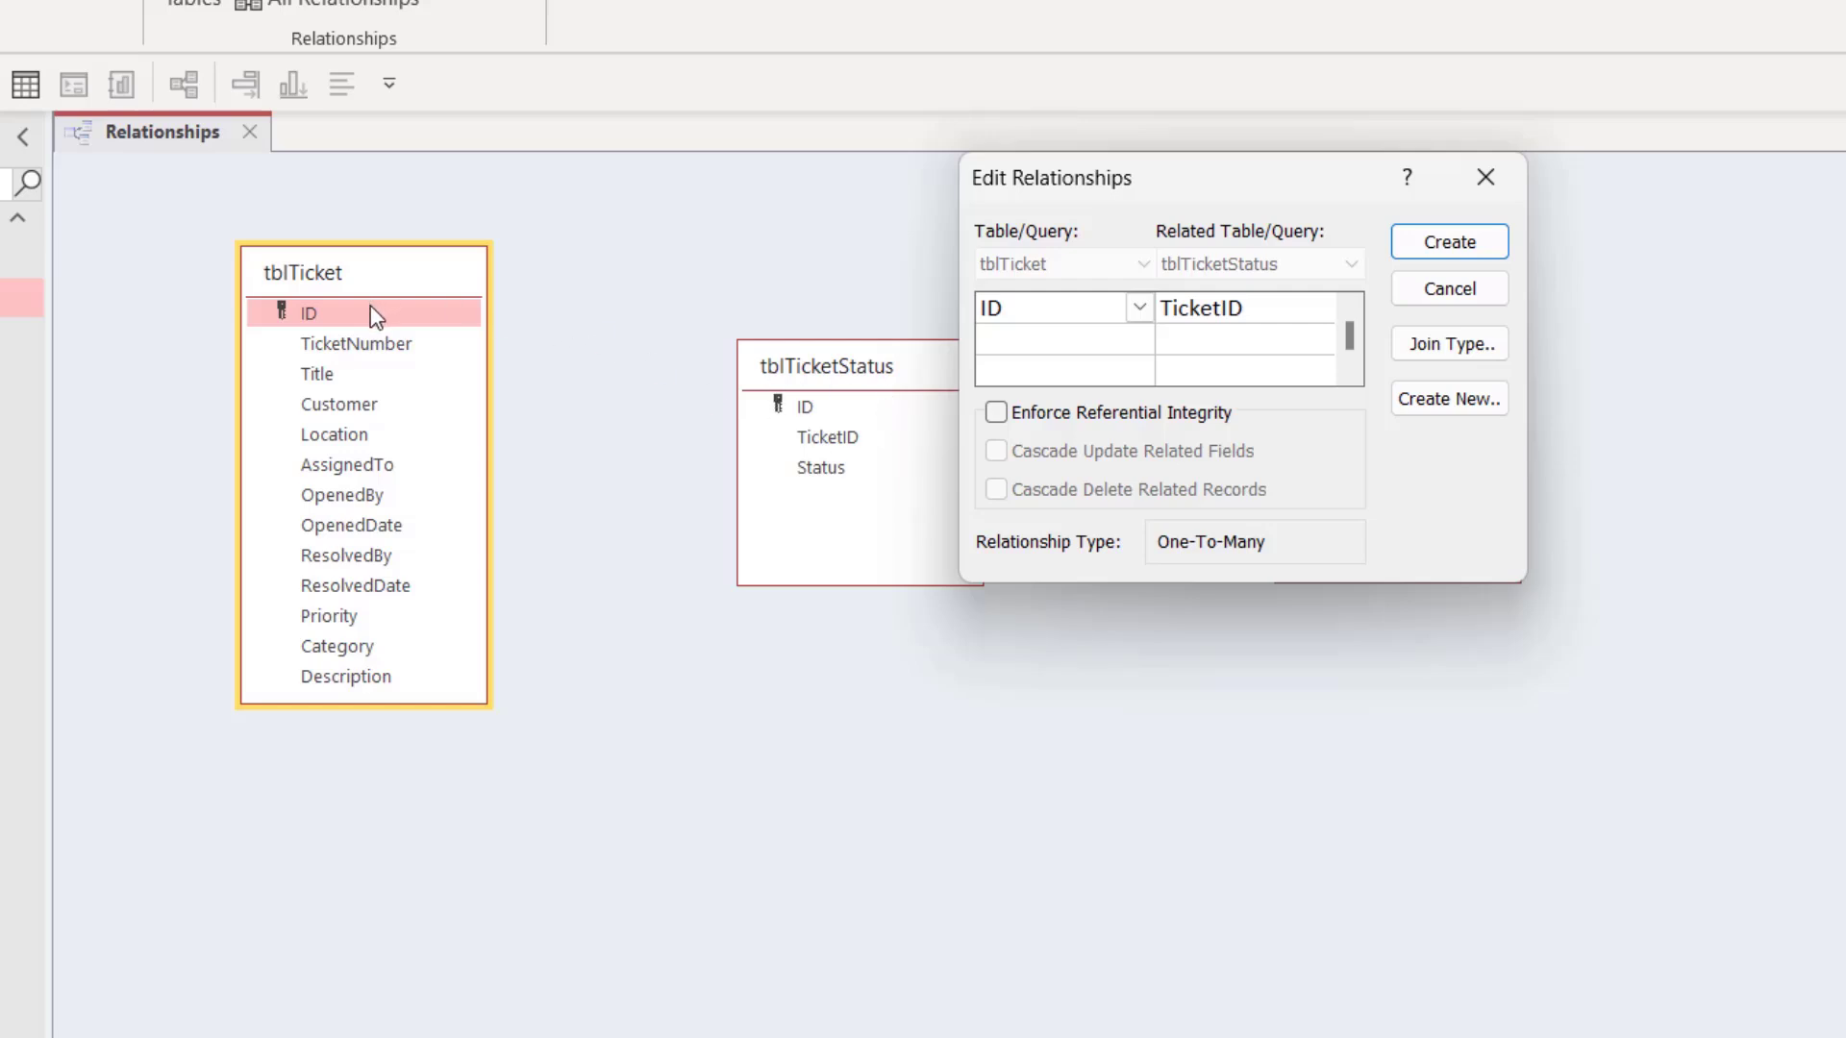
{"action": "key", "text": "Tab"}
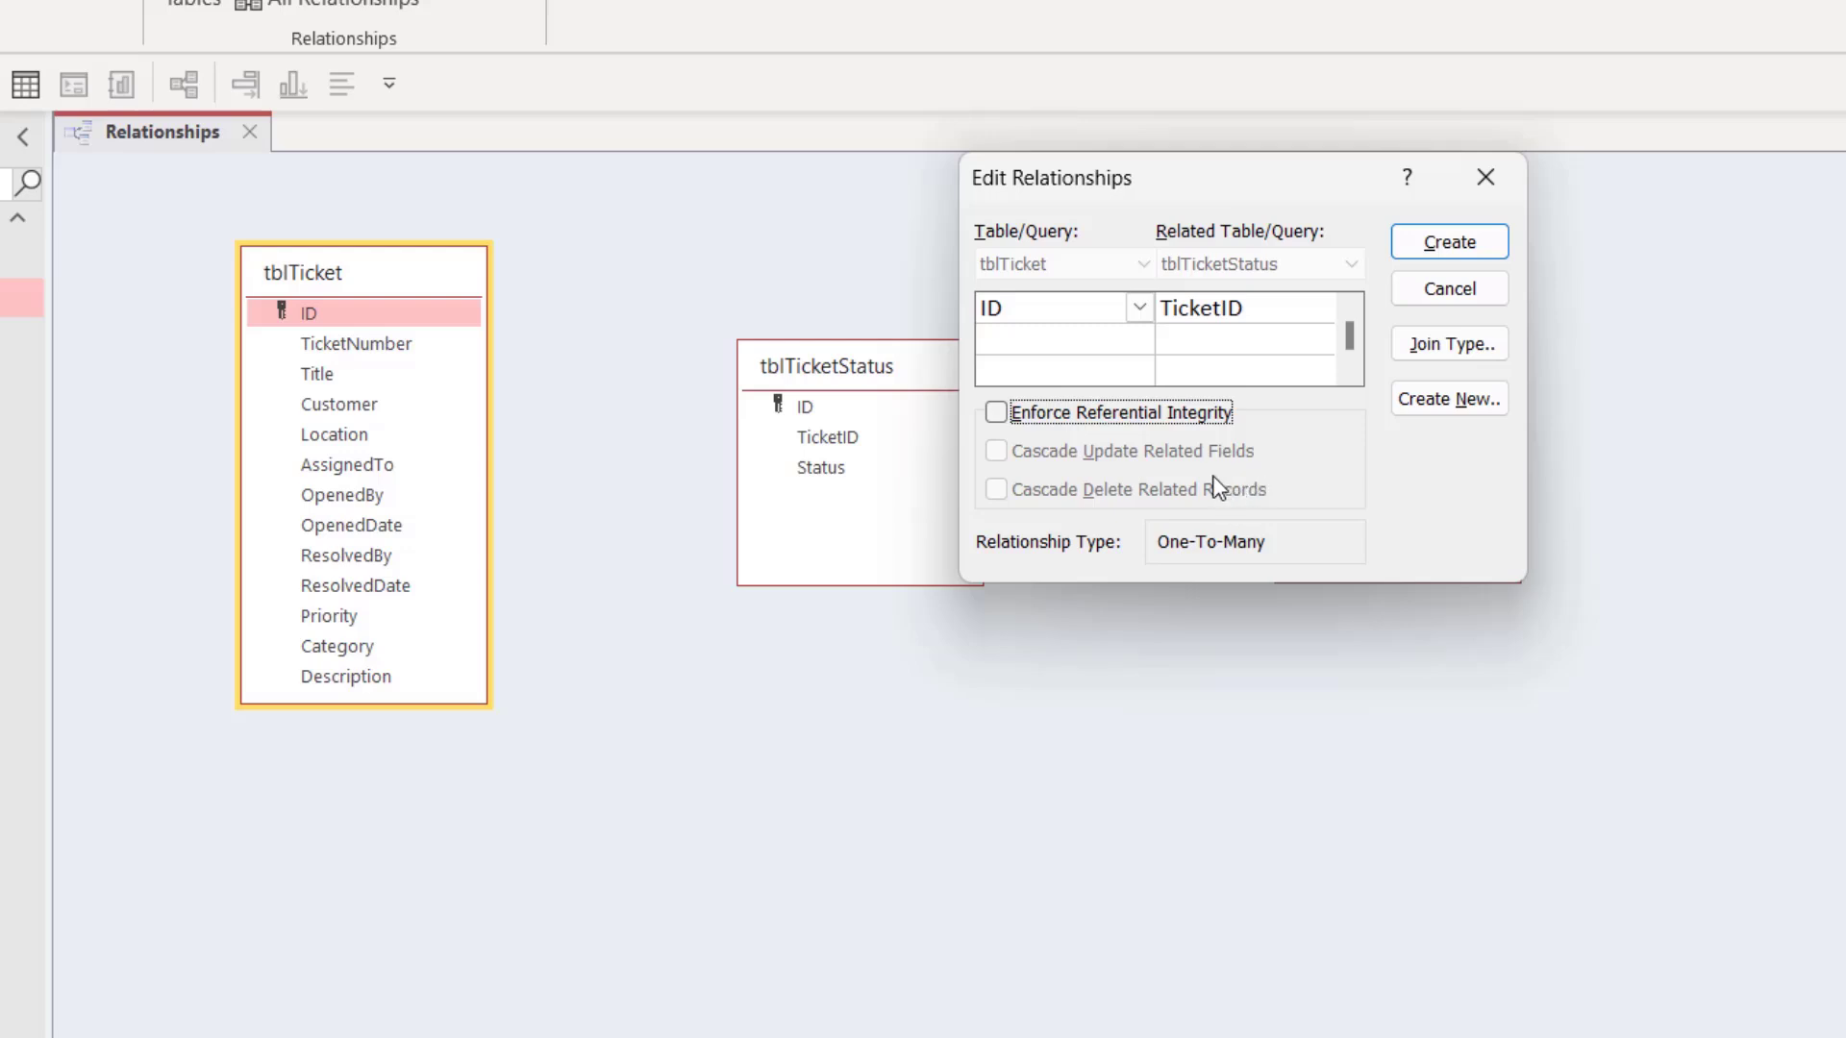
{"action": "left_click", "coordinate": [998, 415]}
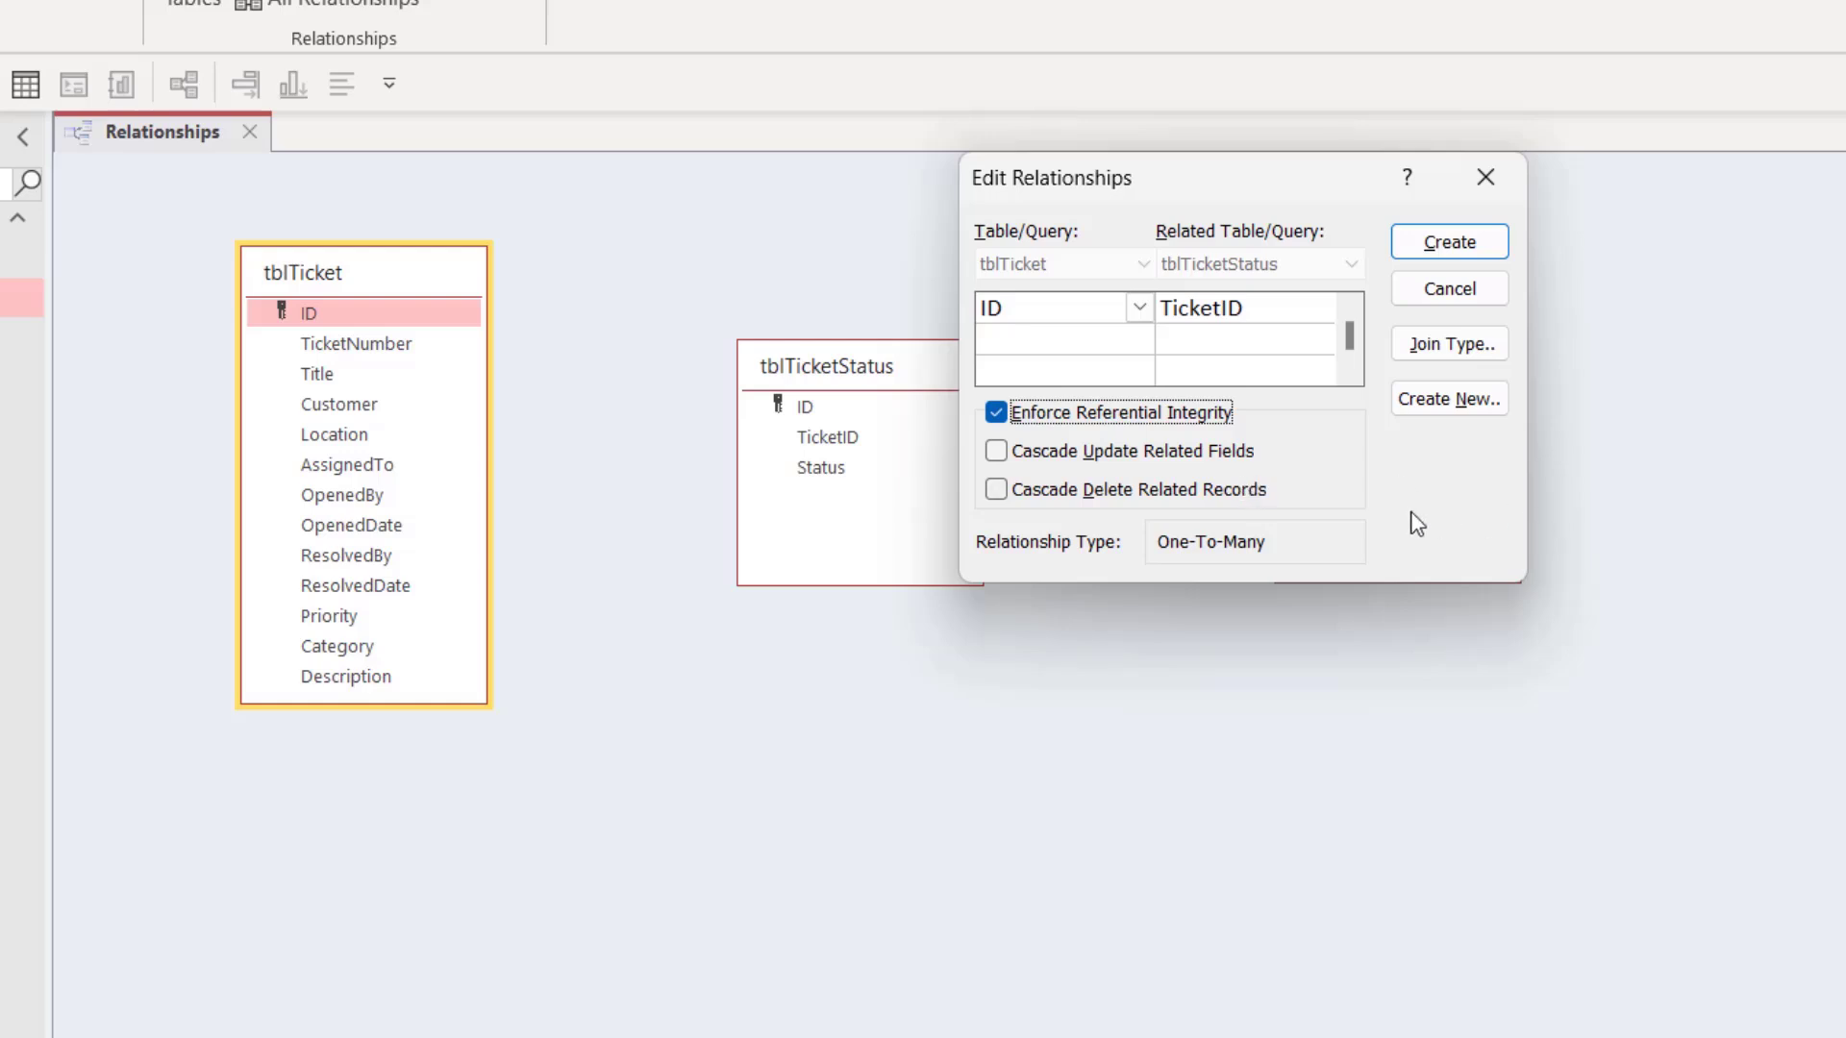
{"action": "left_click", "coordinate": [1444, 250]}
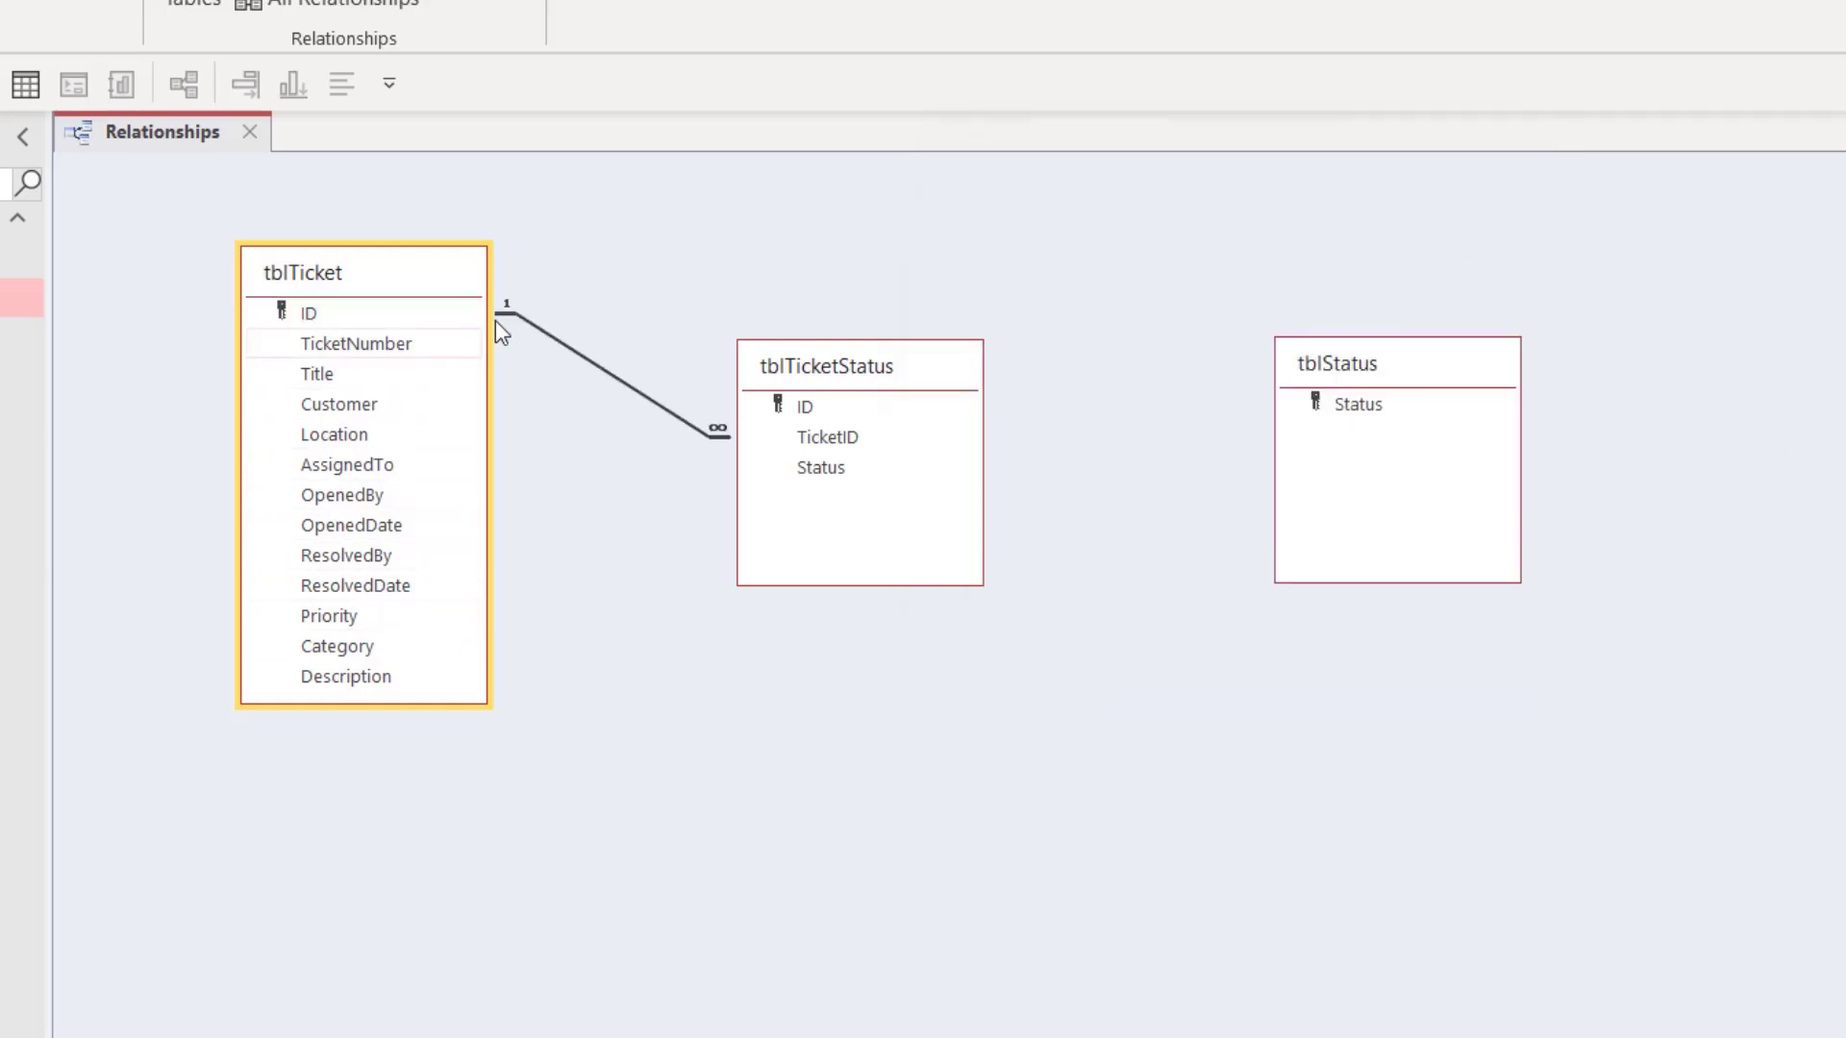
{"action": "mouse_move", "coordinate": [905, 371]}
{"action": "left_mouse_down"}
{"action": "mouse_move", "coordinate": [914, 285]}
{"action": "mouse_move", "coordinate": [898, 378]}
{"action": "left_mouse_up"}
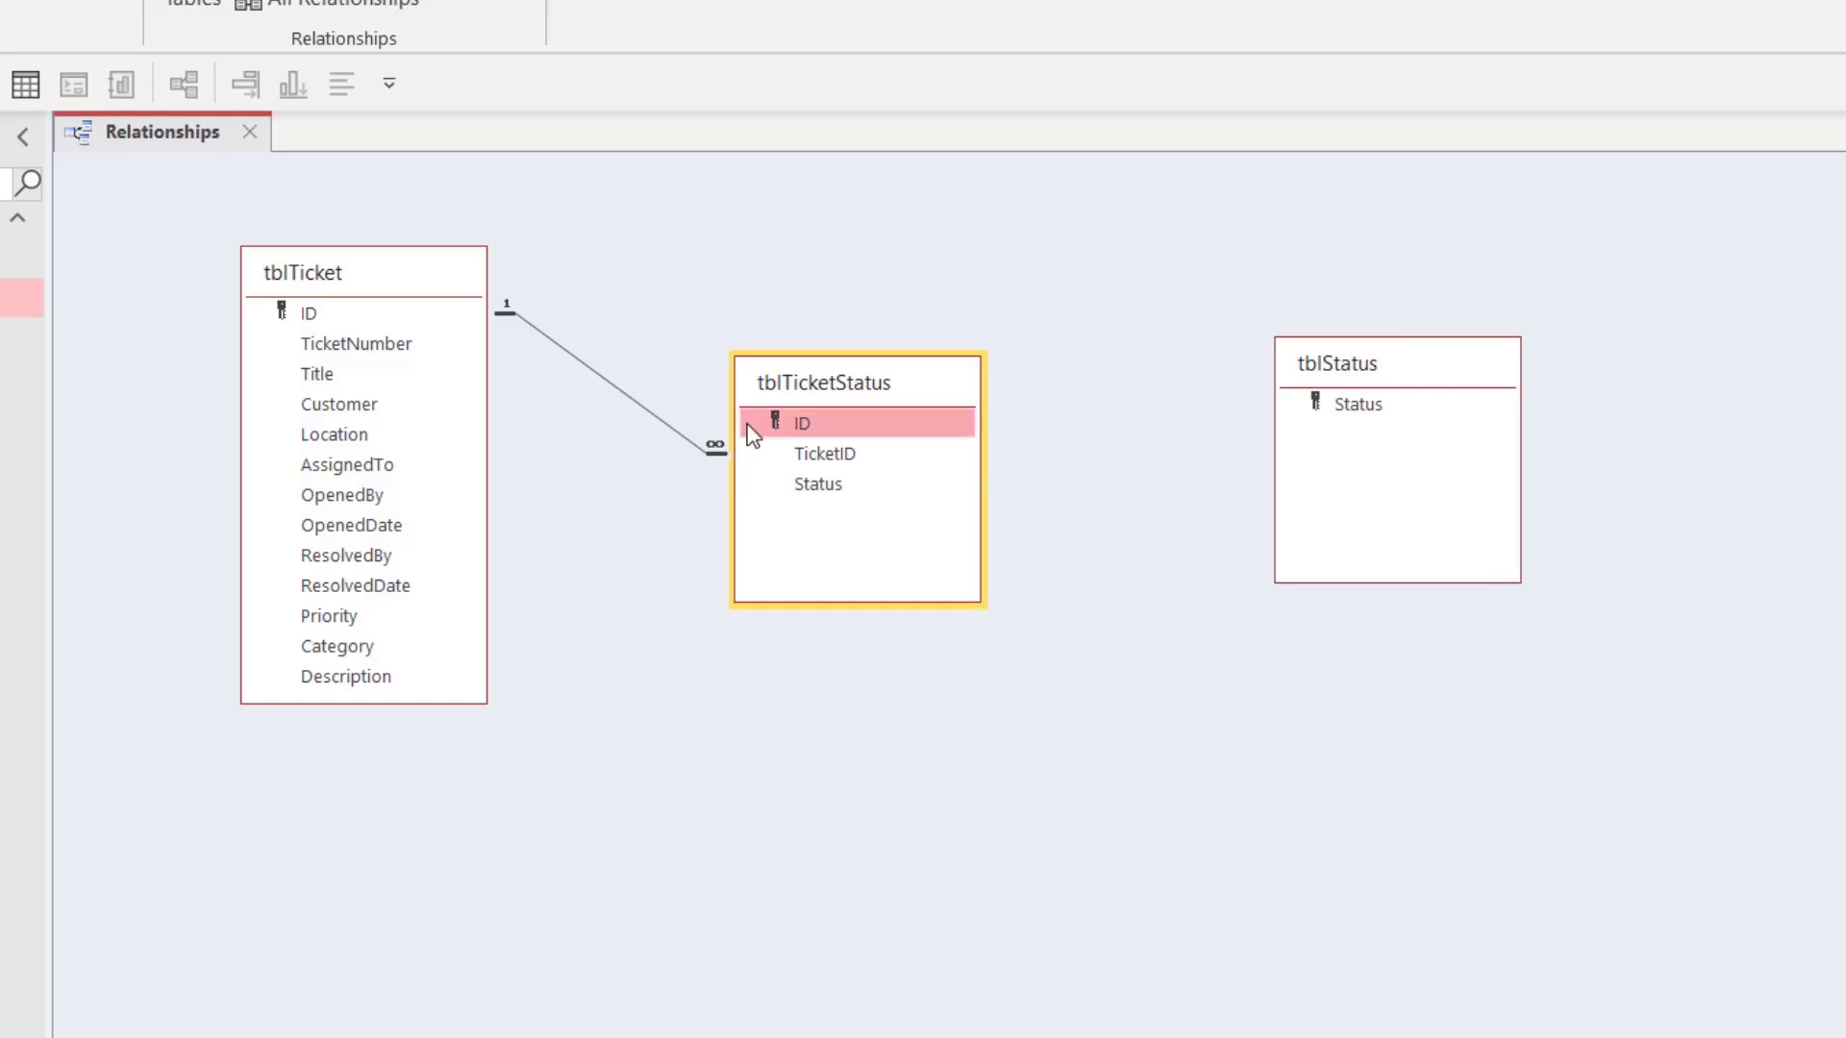
{"action": "double_click", "coordinate": [635, 409]}
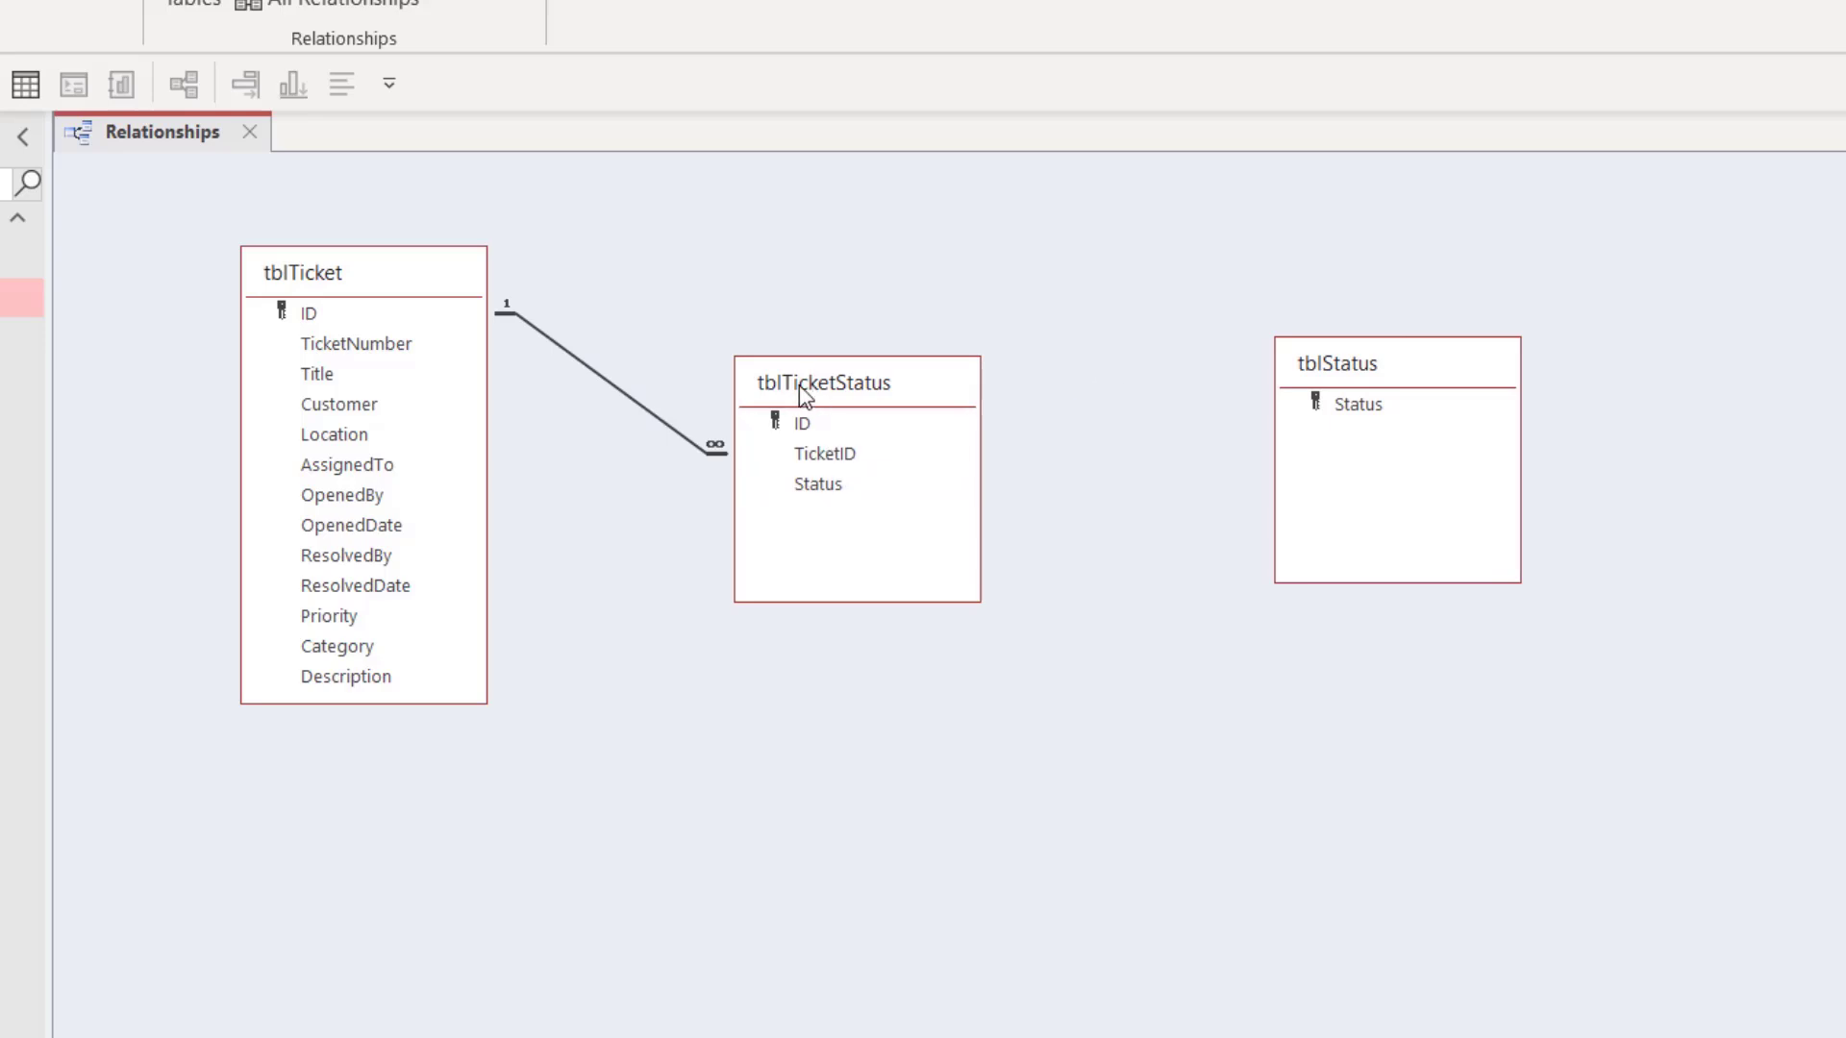
Create a relationship from tblStatus's Status field to tblTicketStatus's Status field with referential integrity enforced.
{"action": "left_click", "coordinate": [1346, 401]}
{"action": "left_click_drag", "start_coordinate": [1385, 404], "coordinate": [827, 486]}
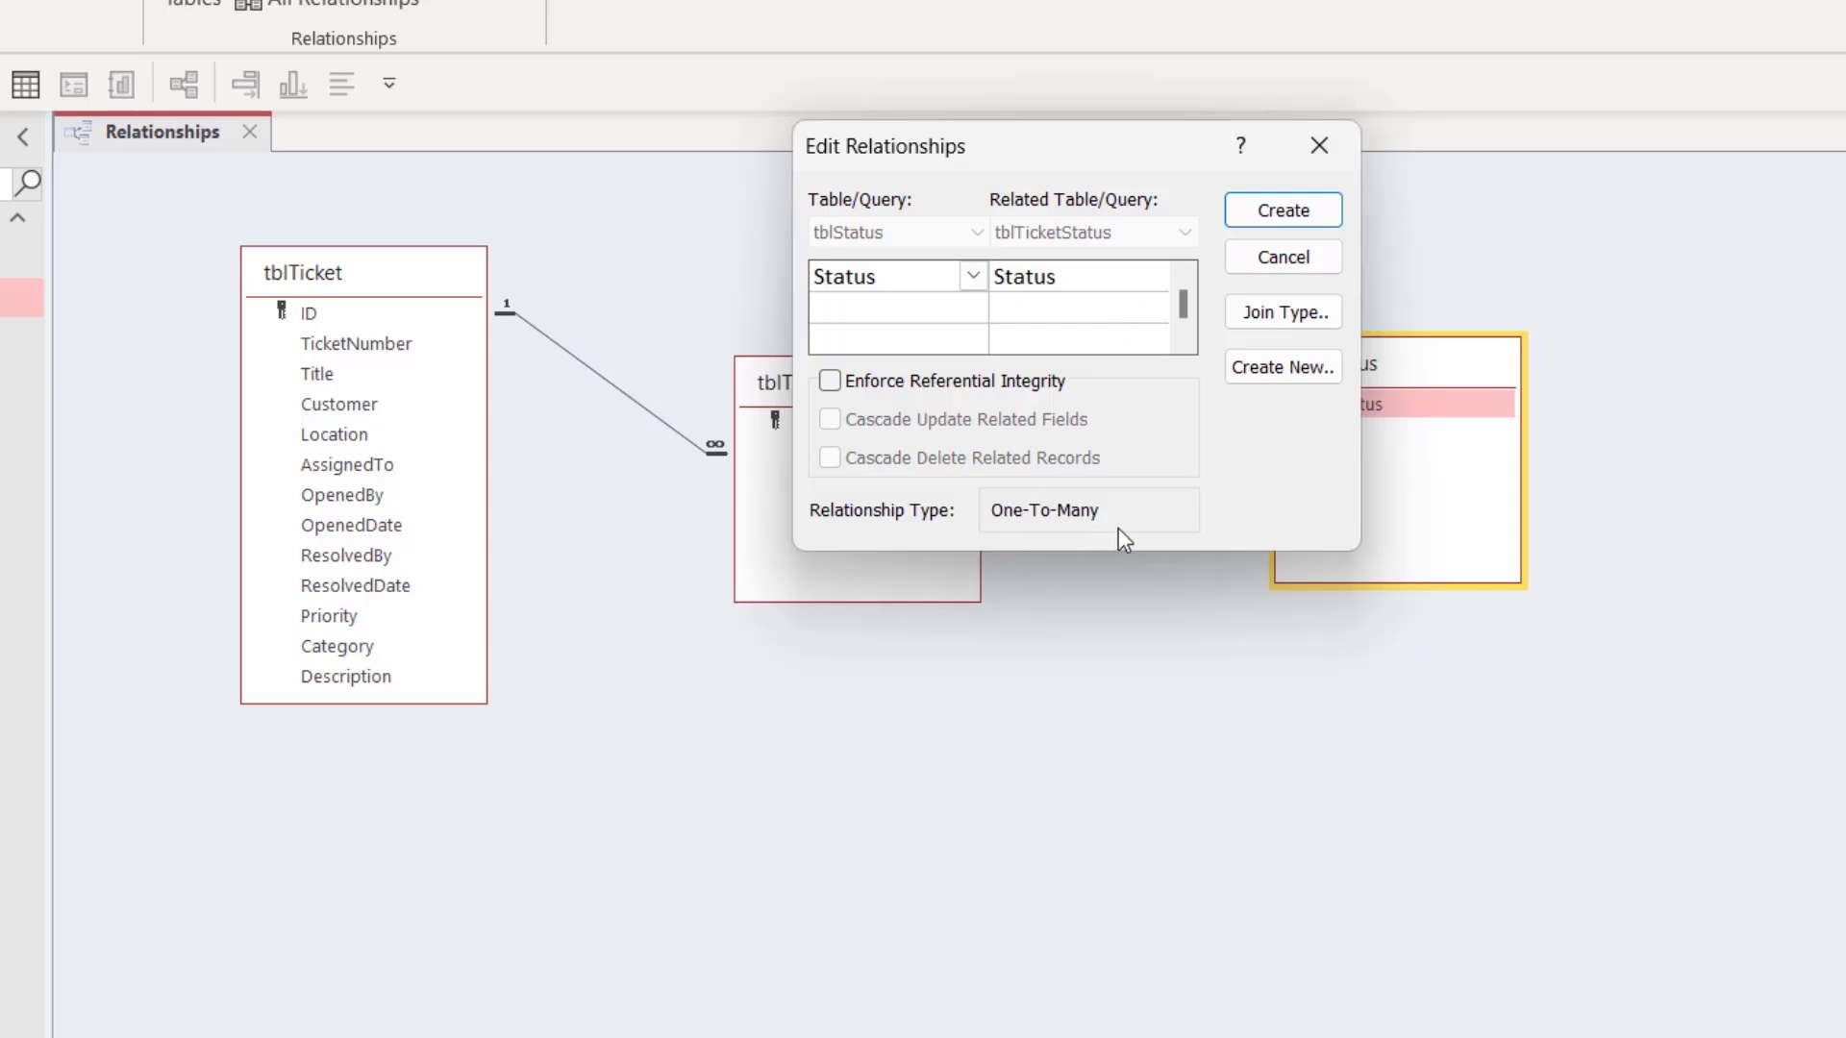
{"action": "left_click", "coordinate": [830, 381]}
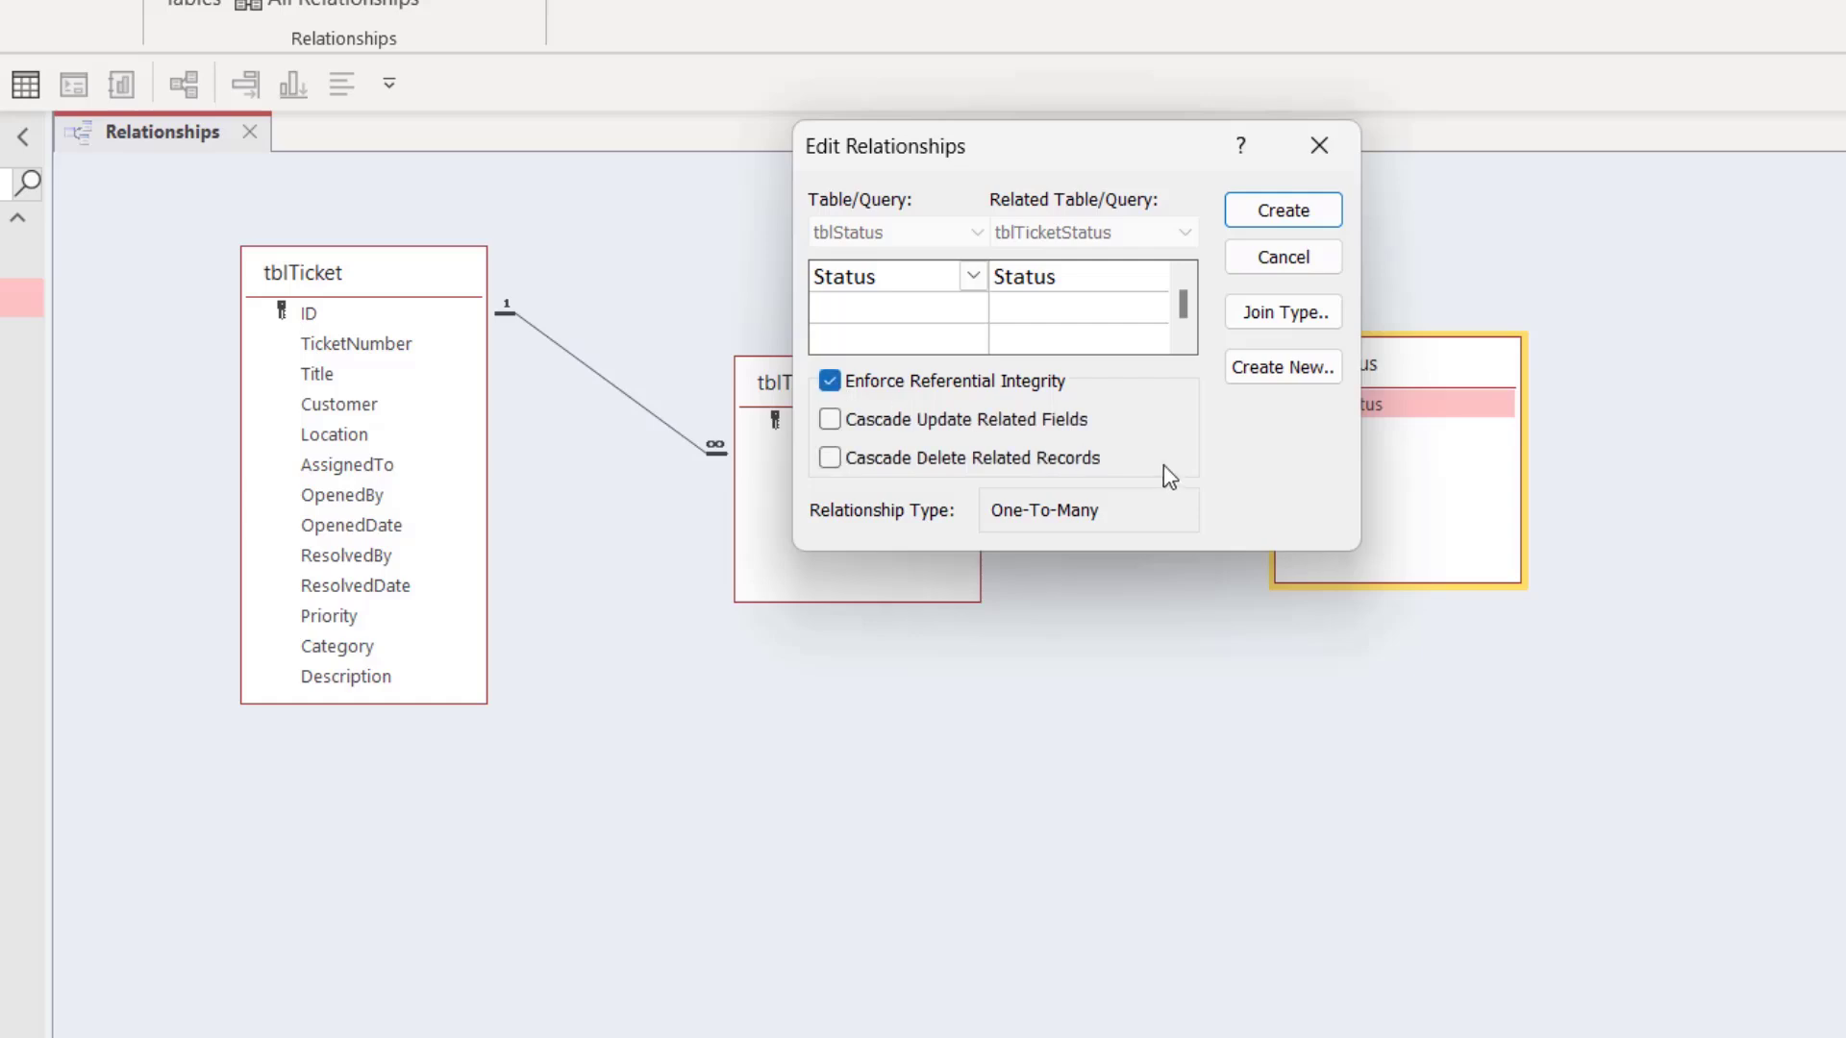
{"action": "left_click", "coordinate": [1284, 212]}
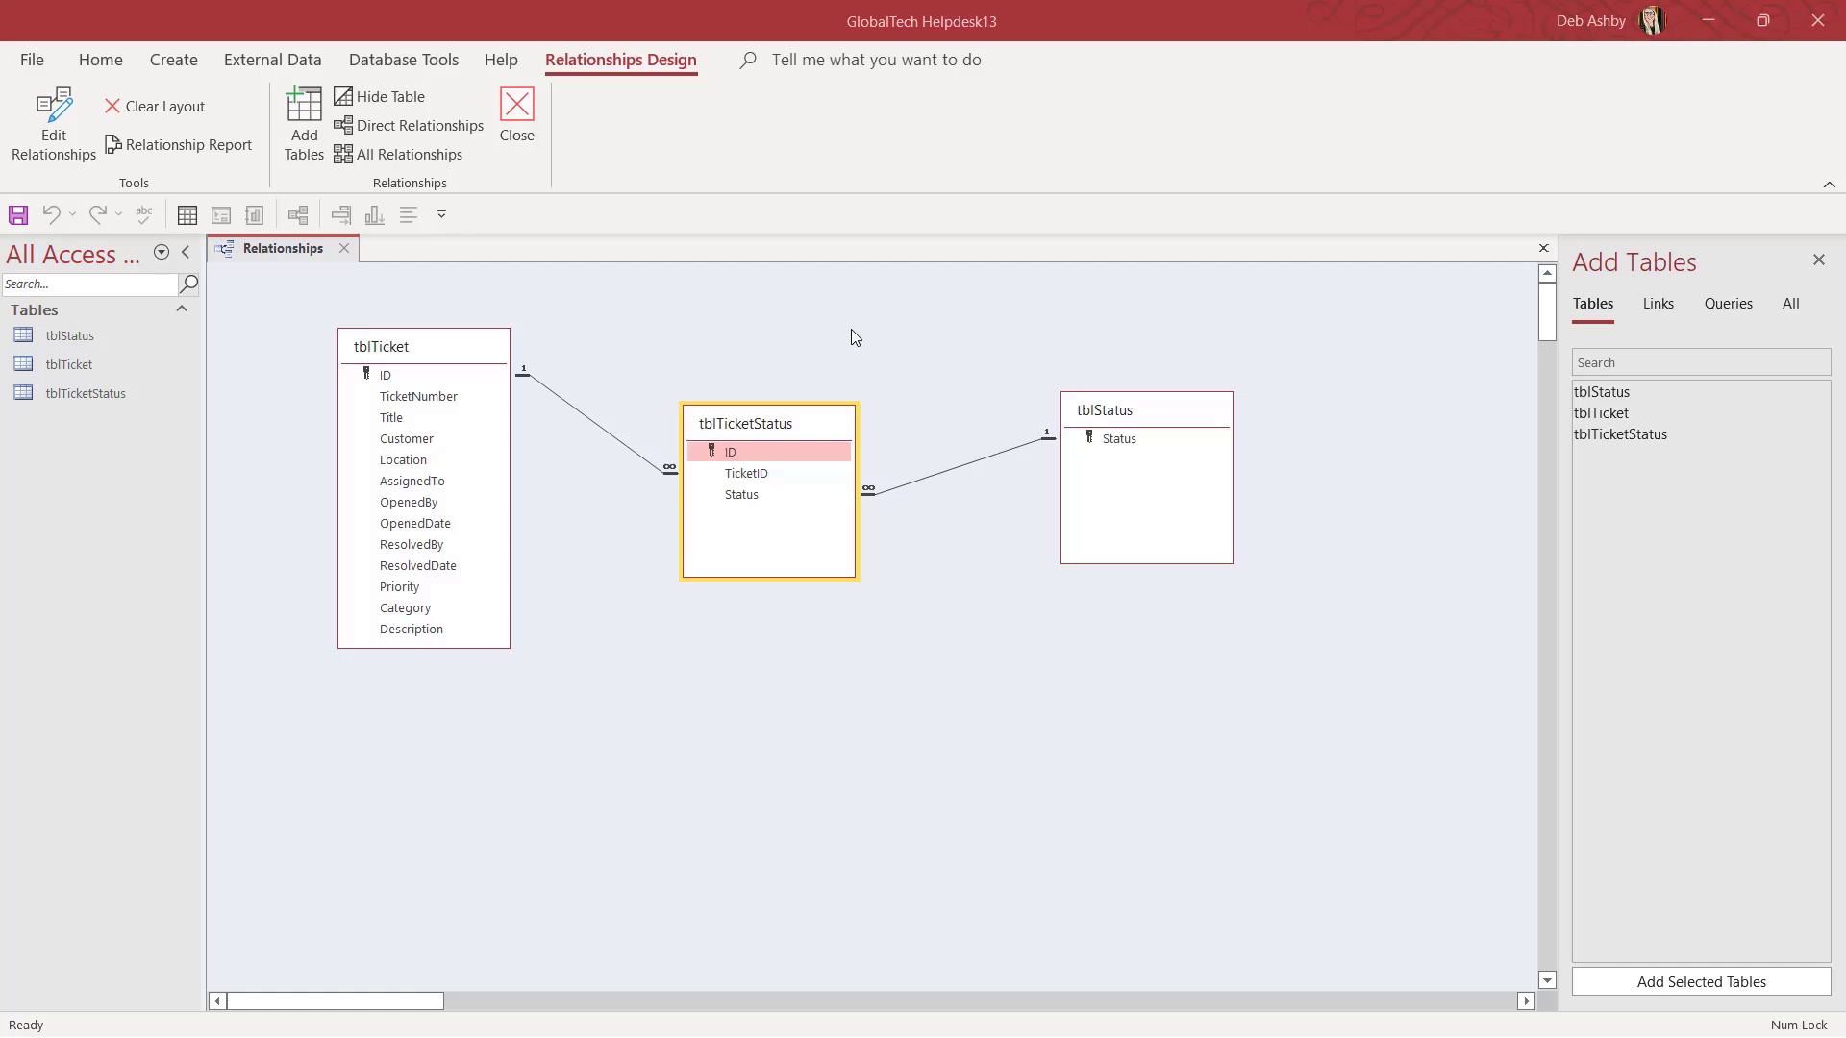
Review the tblTicket records in Datasheet View, and close both the table and the relationships layout.
{"action": "double_click", "coordinate": [79, 367]}
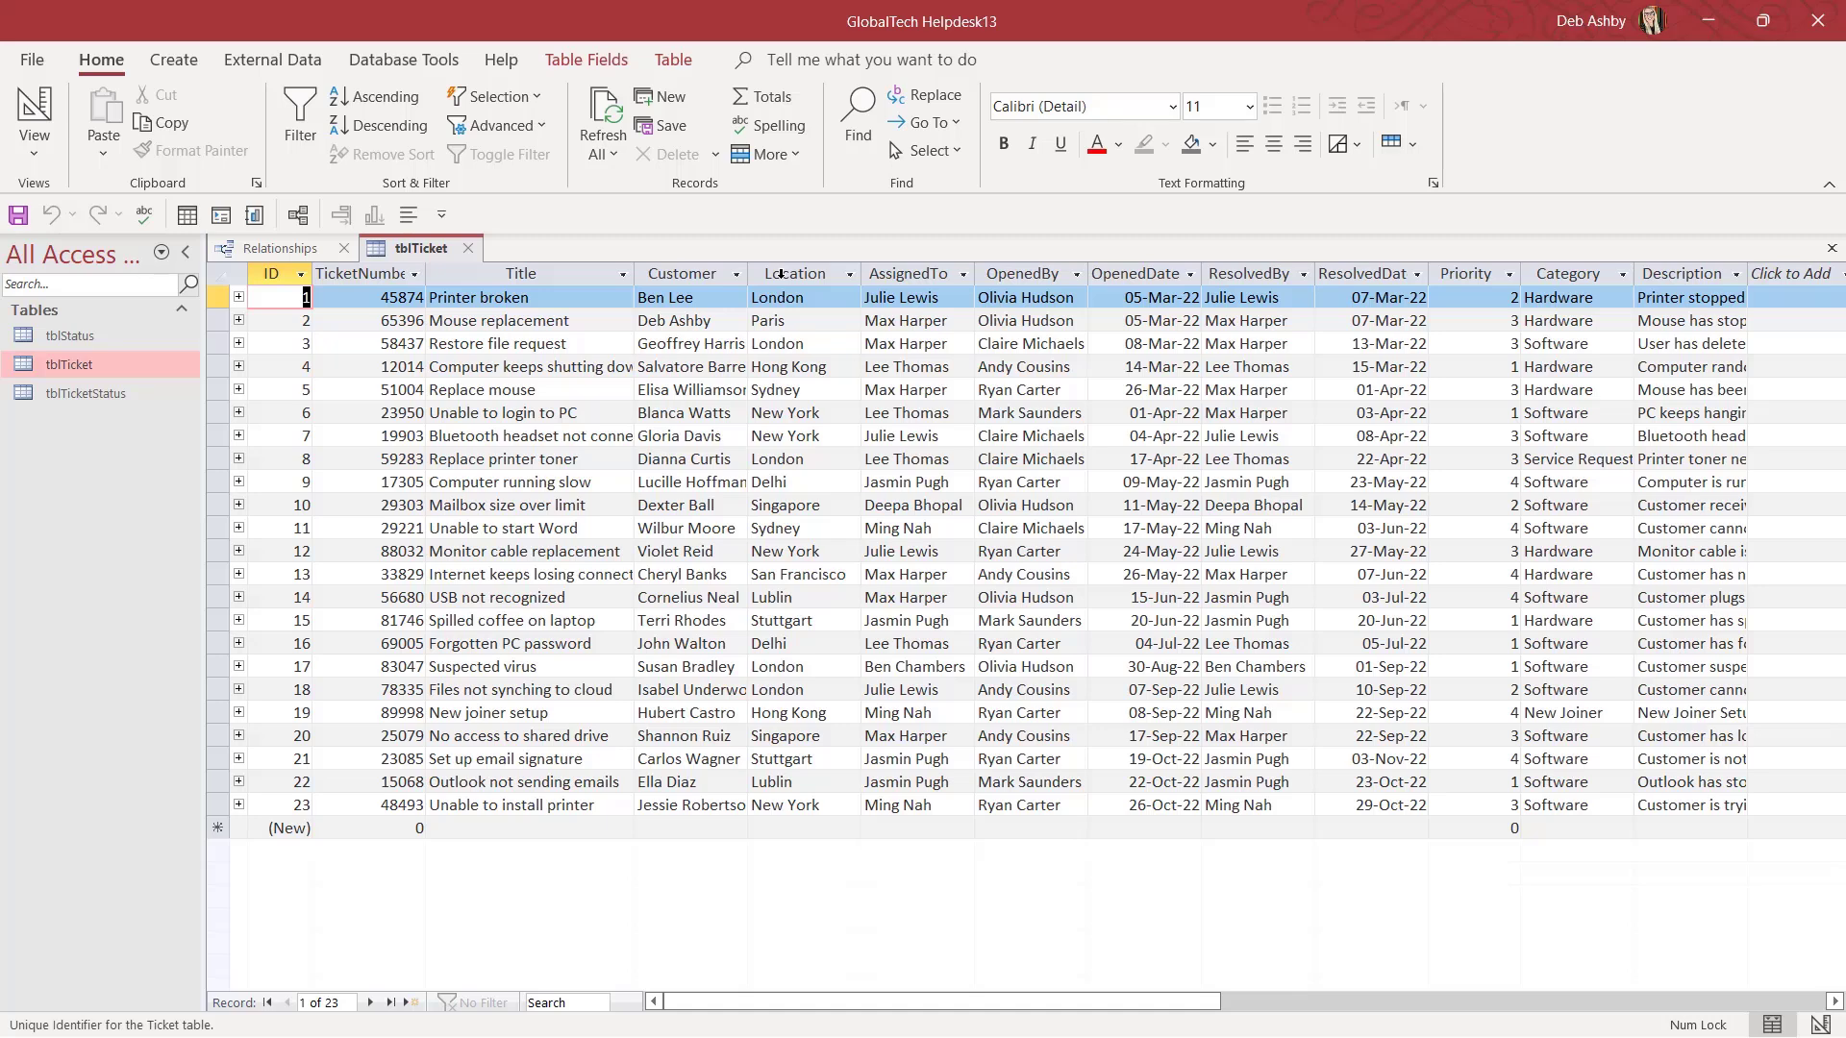
{"action": "left_click", "coordinate": [468, 249]}
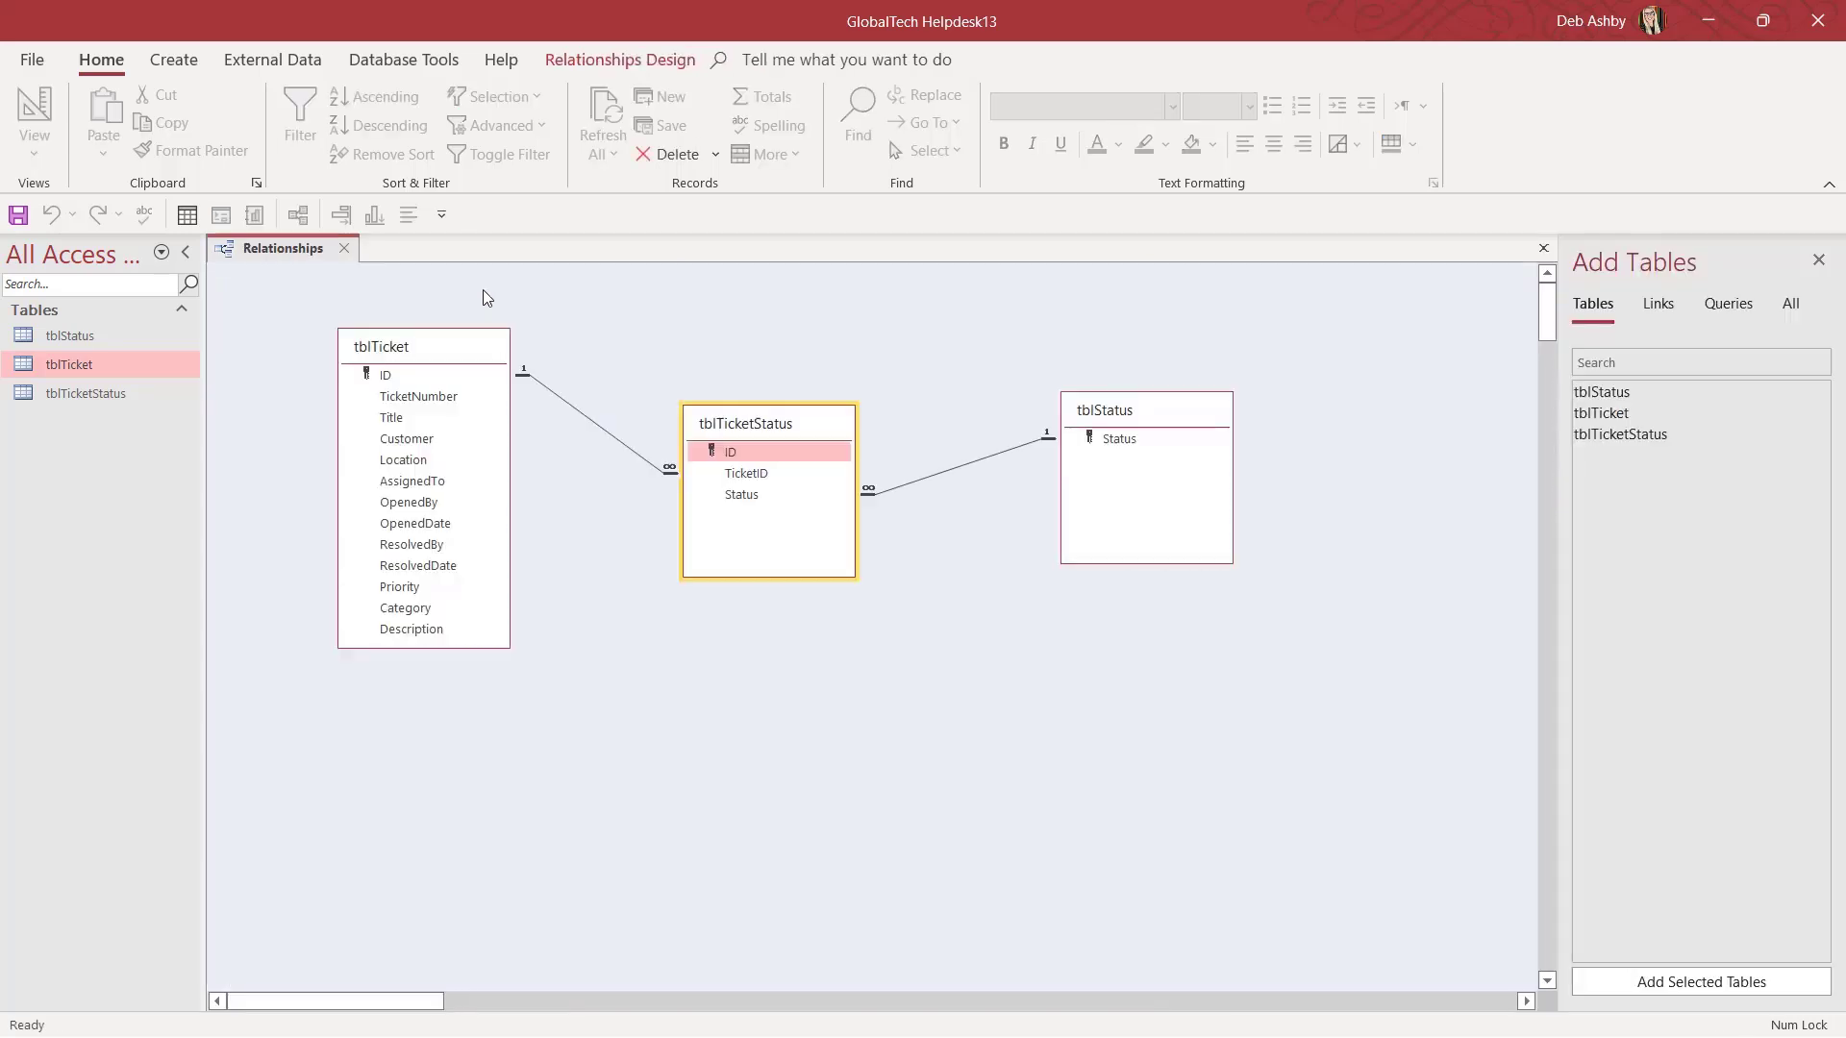
{"action": "left_click", "coordinate": [343, 248]}
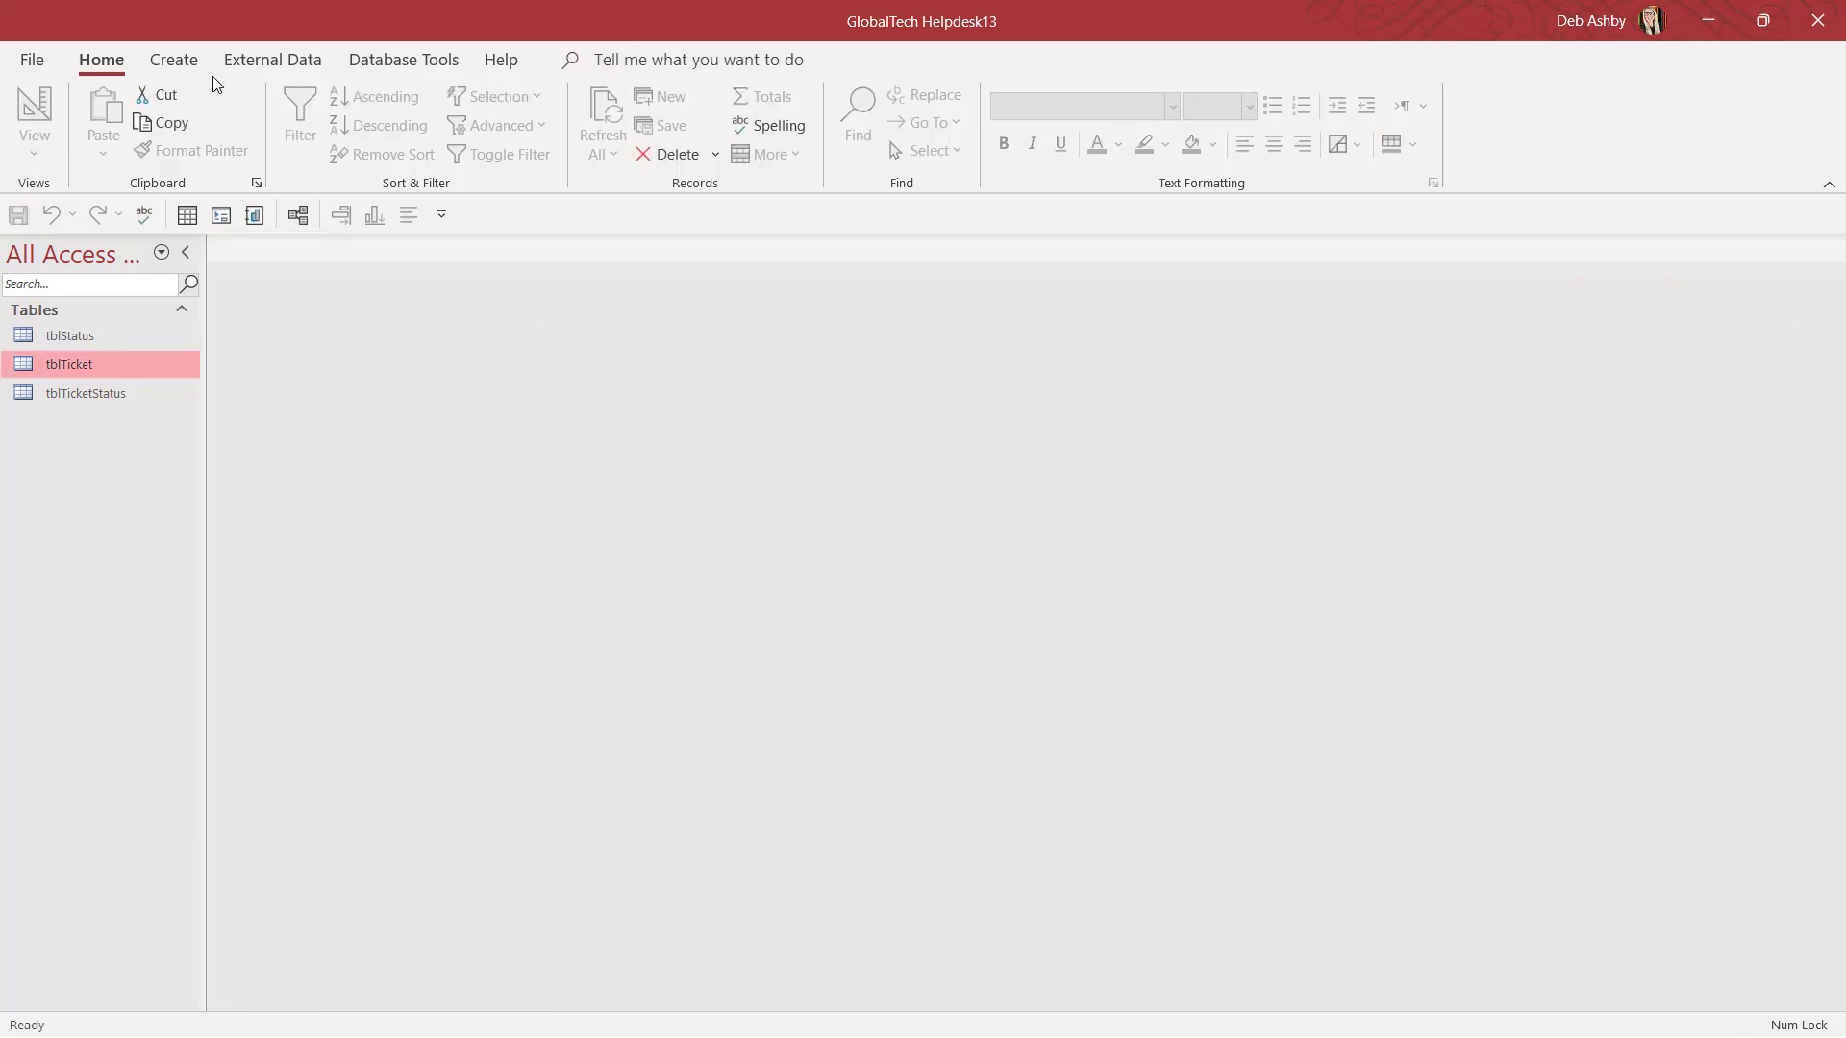
Create a new table in Design View with a Short Text field named Region as its primary key.
{"action": "left_click", "coordinate": [176, 62]}
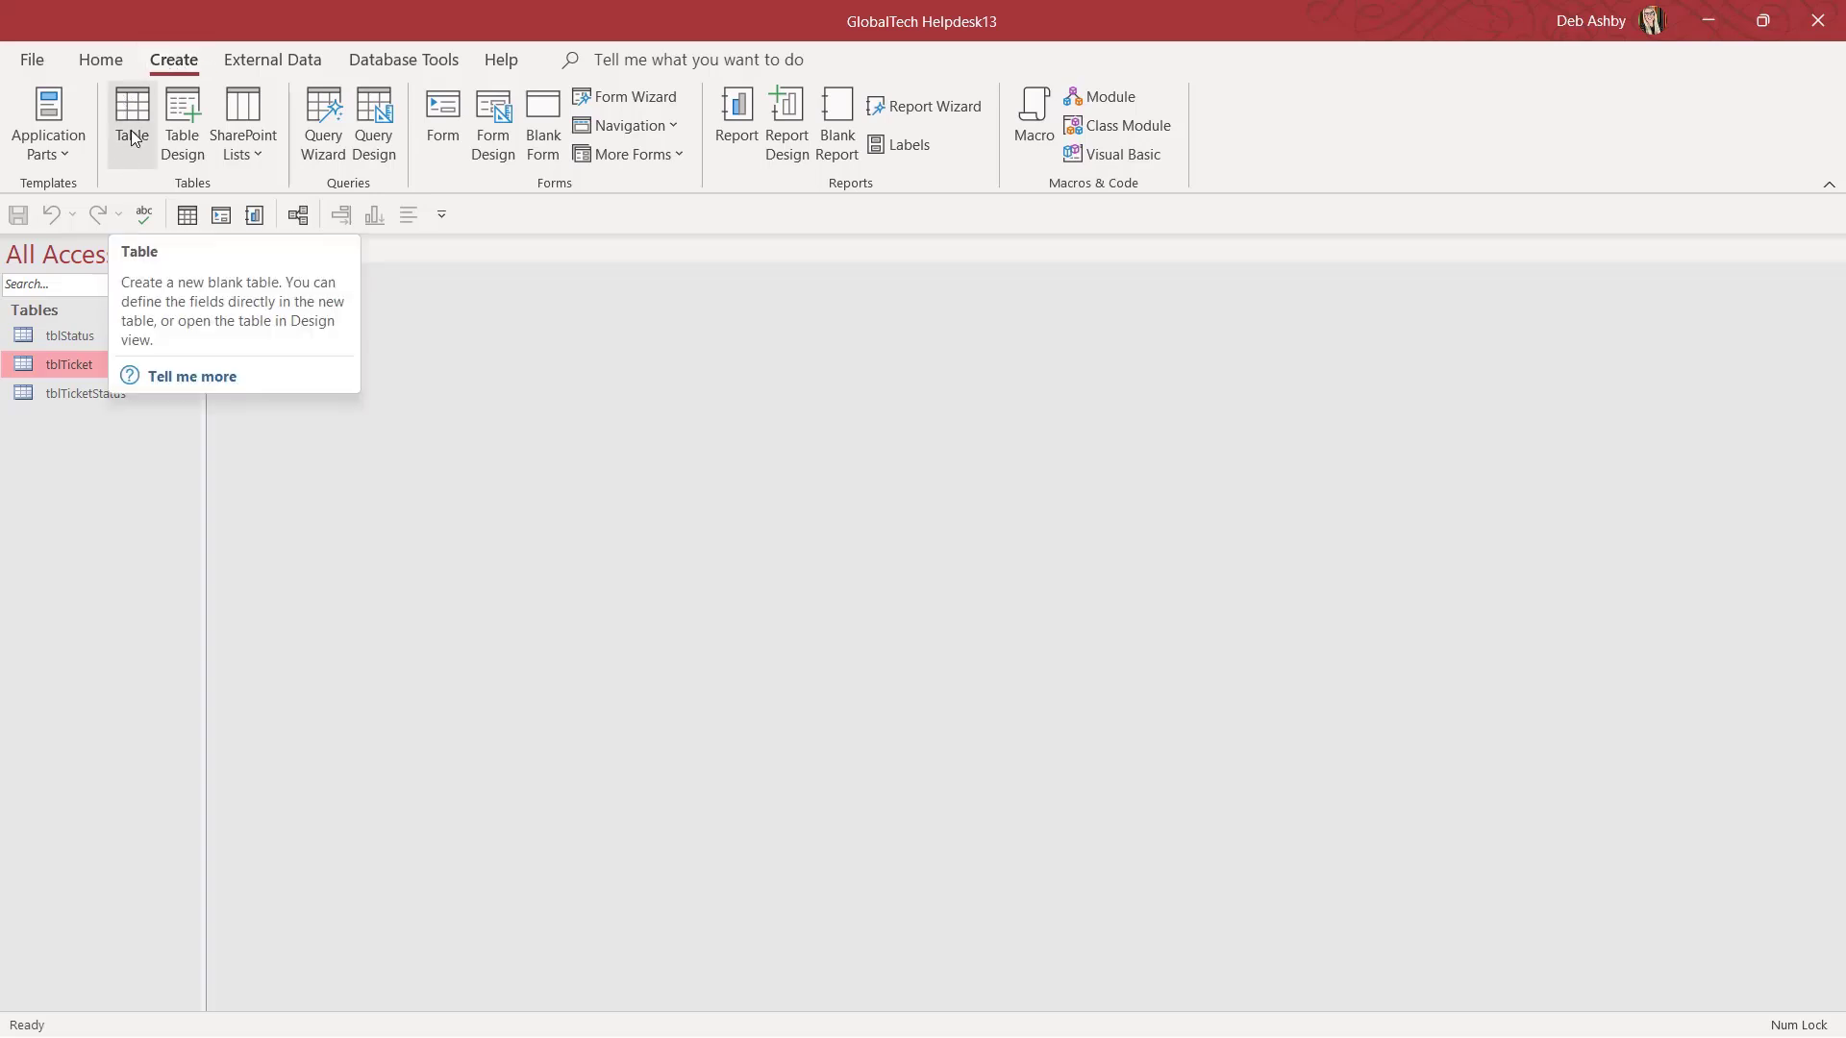
{"action": "left_click", "coordinate": [182, 136]}
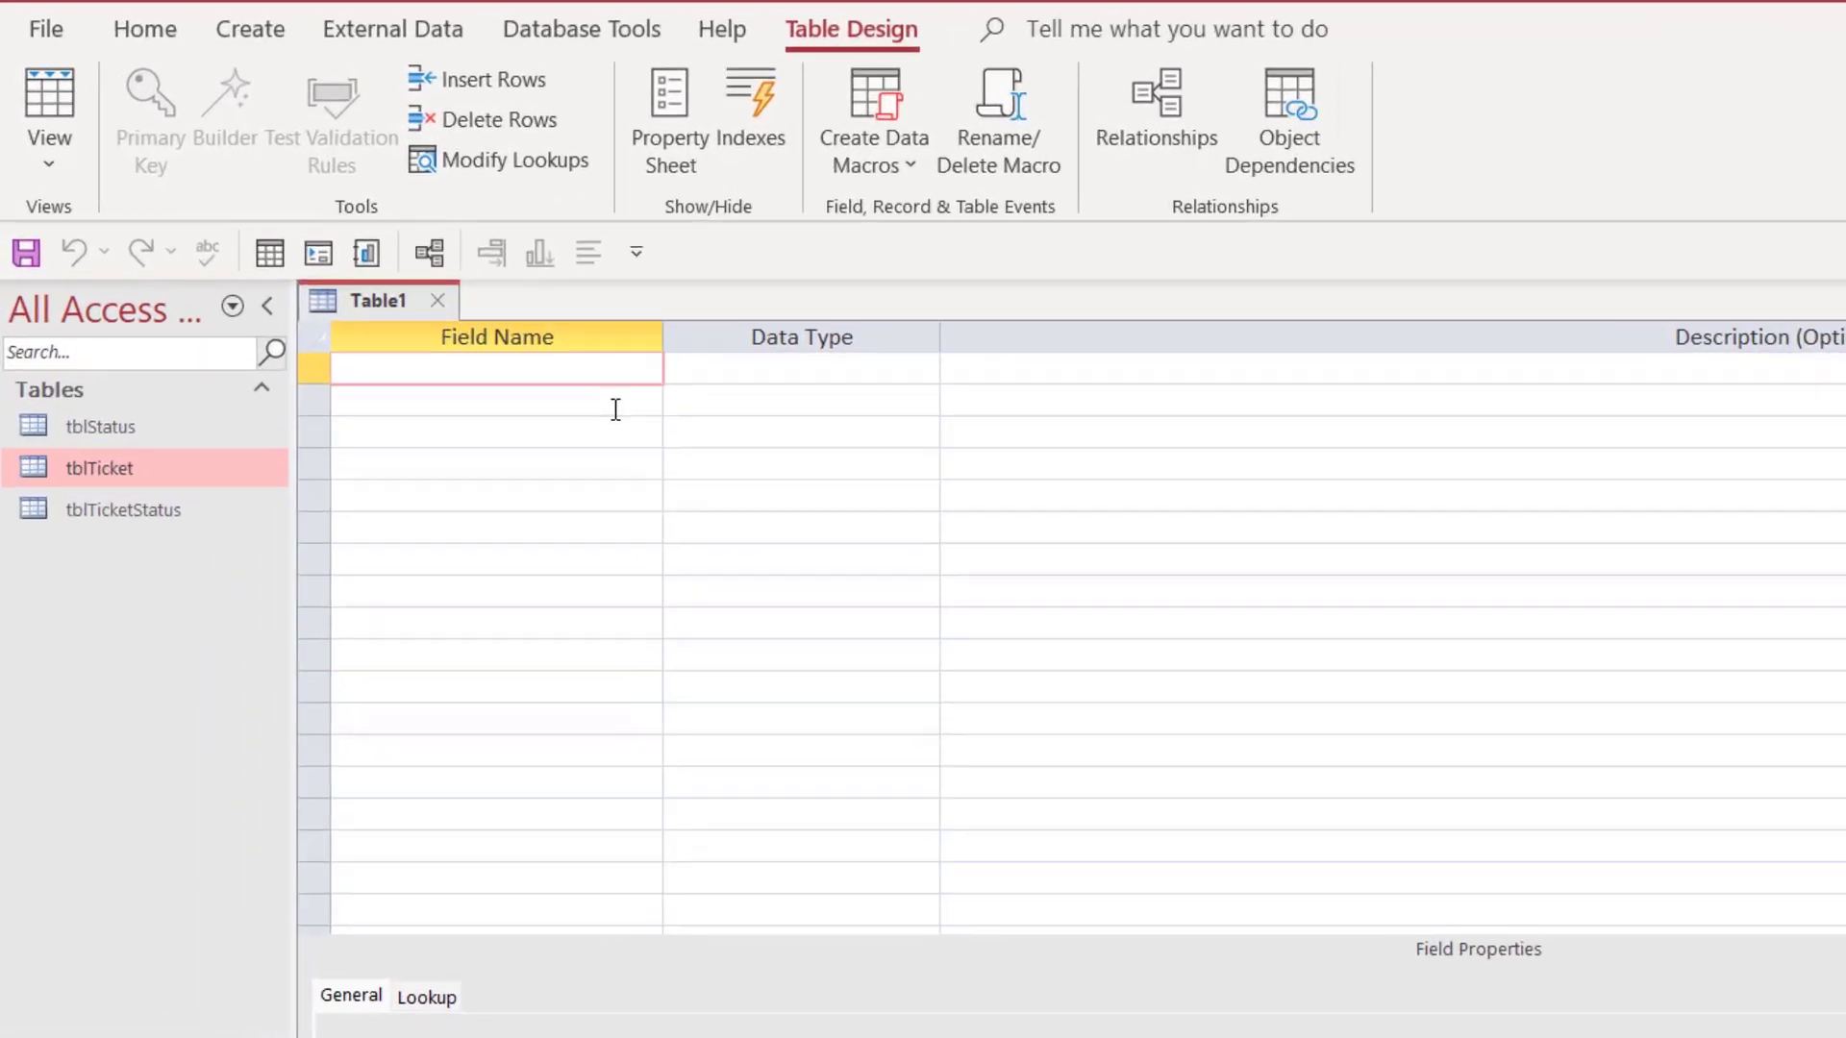
{"action": "type", "text": "Region"}
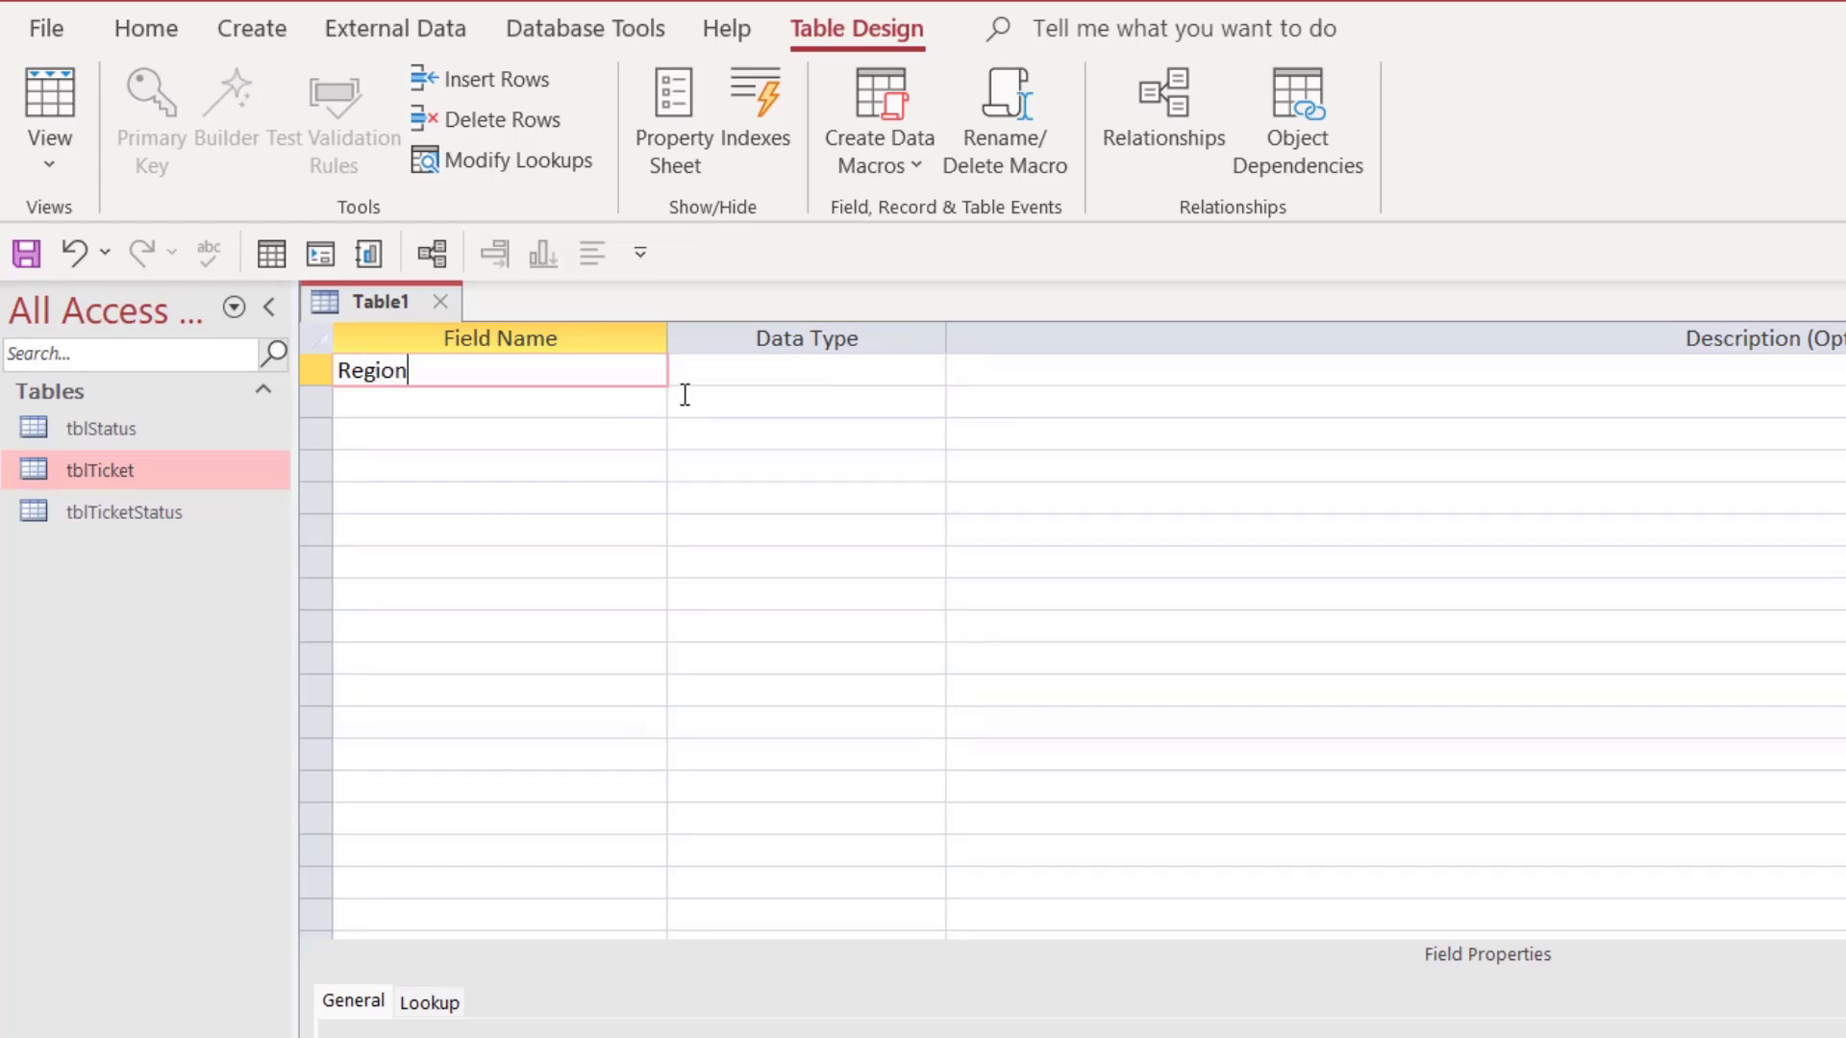
{"action": "left_click", "coordinate": [711, 373]}
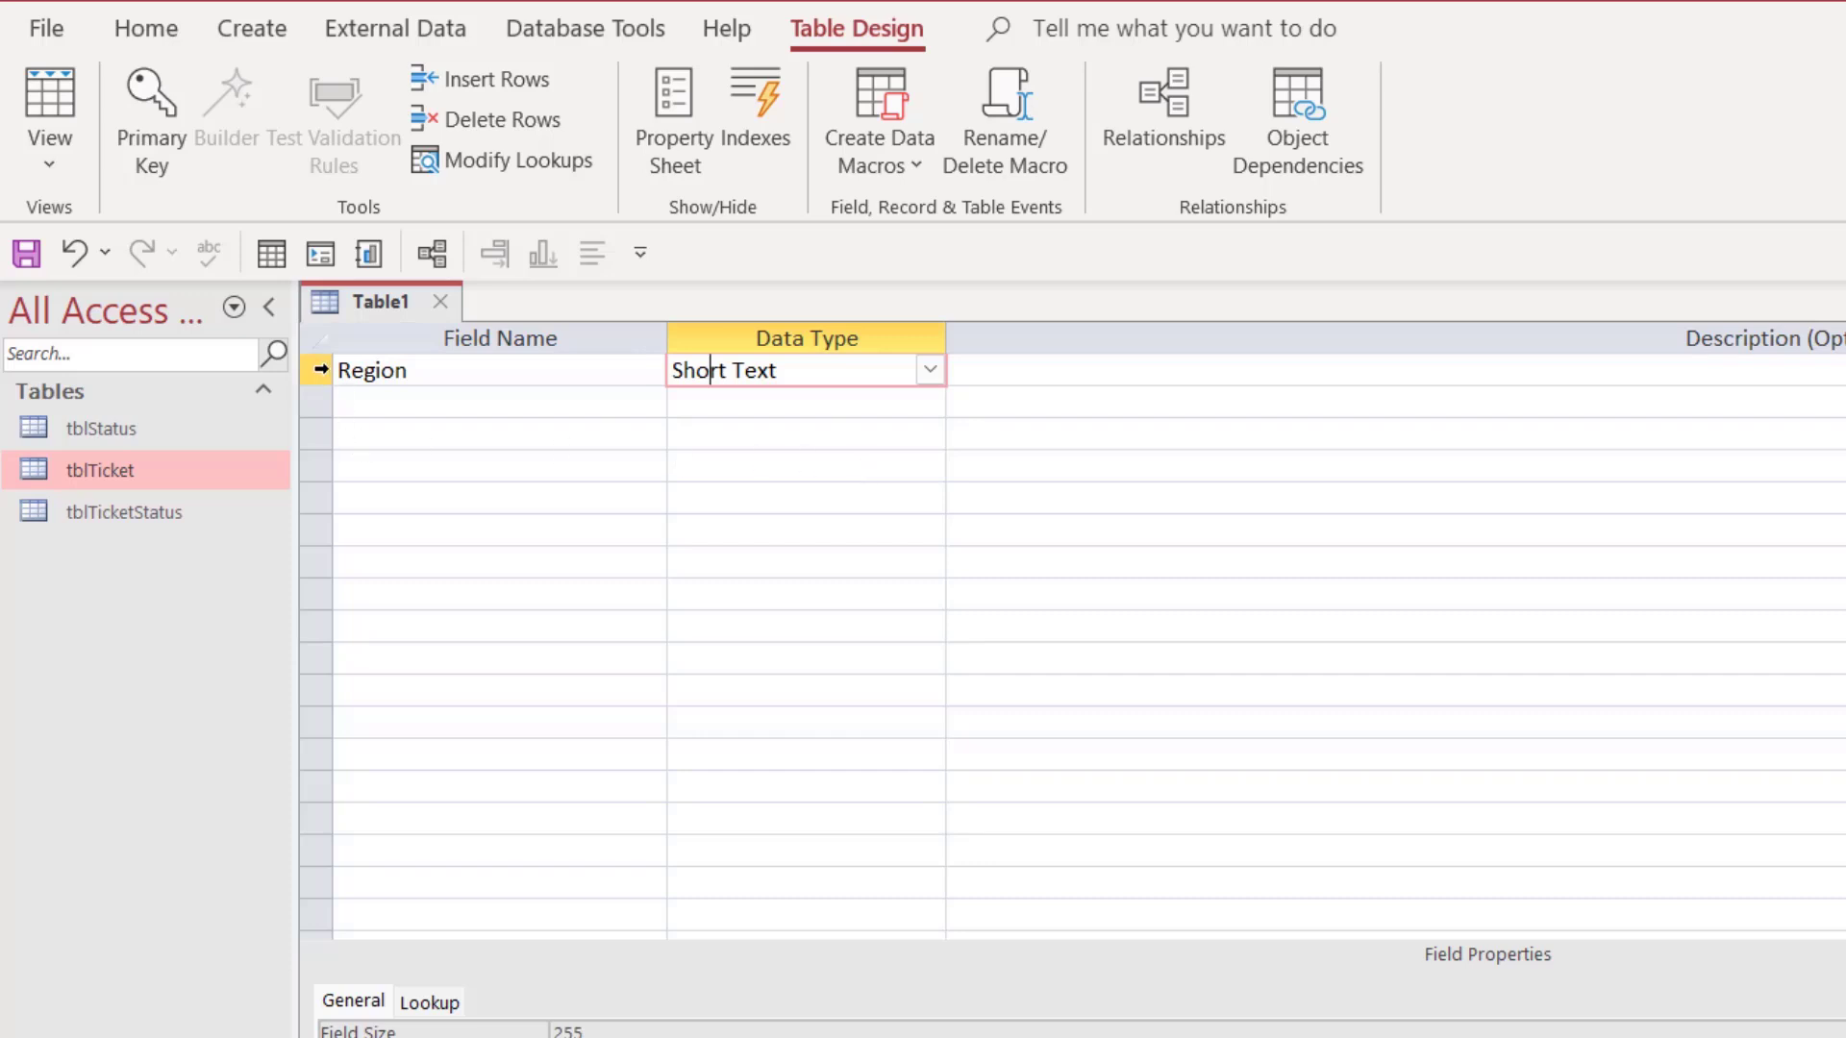
{"action": "left_click", "coordinate": [318, 371]}
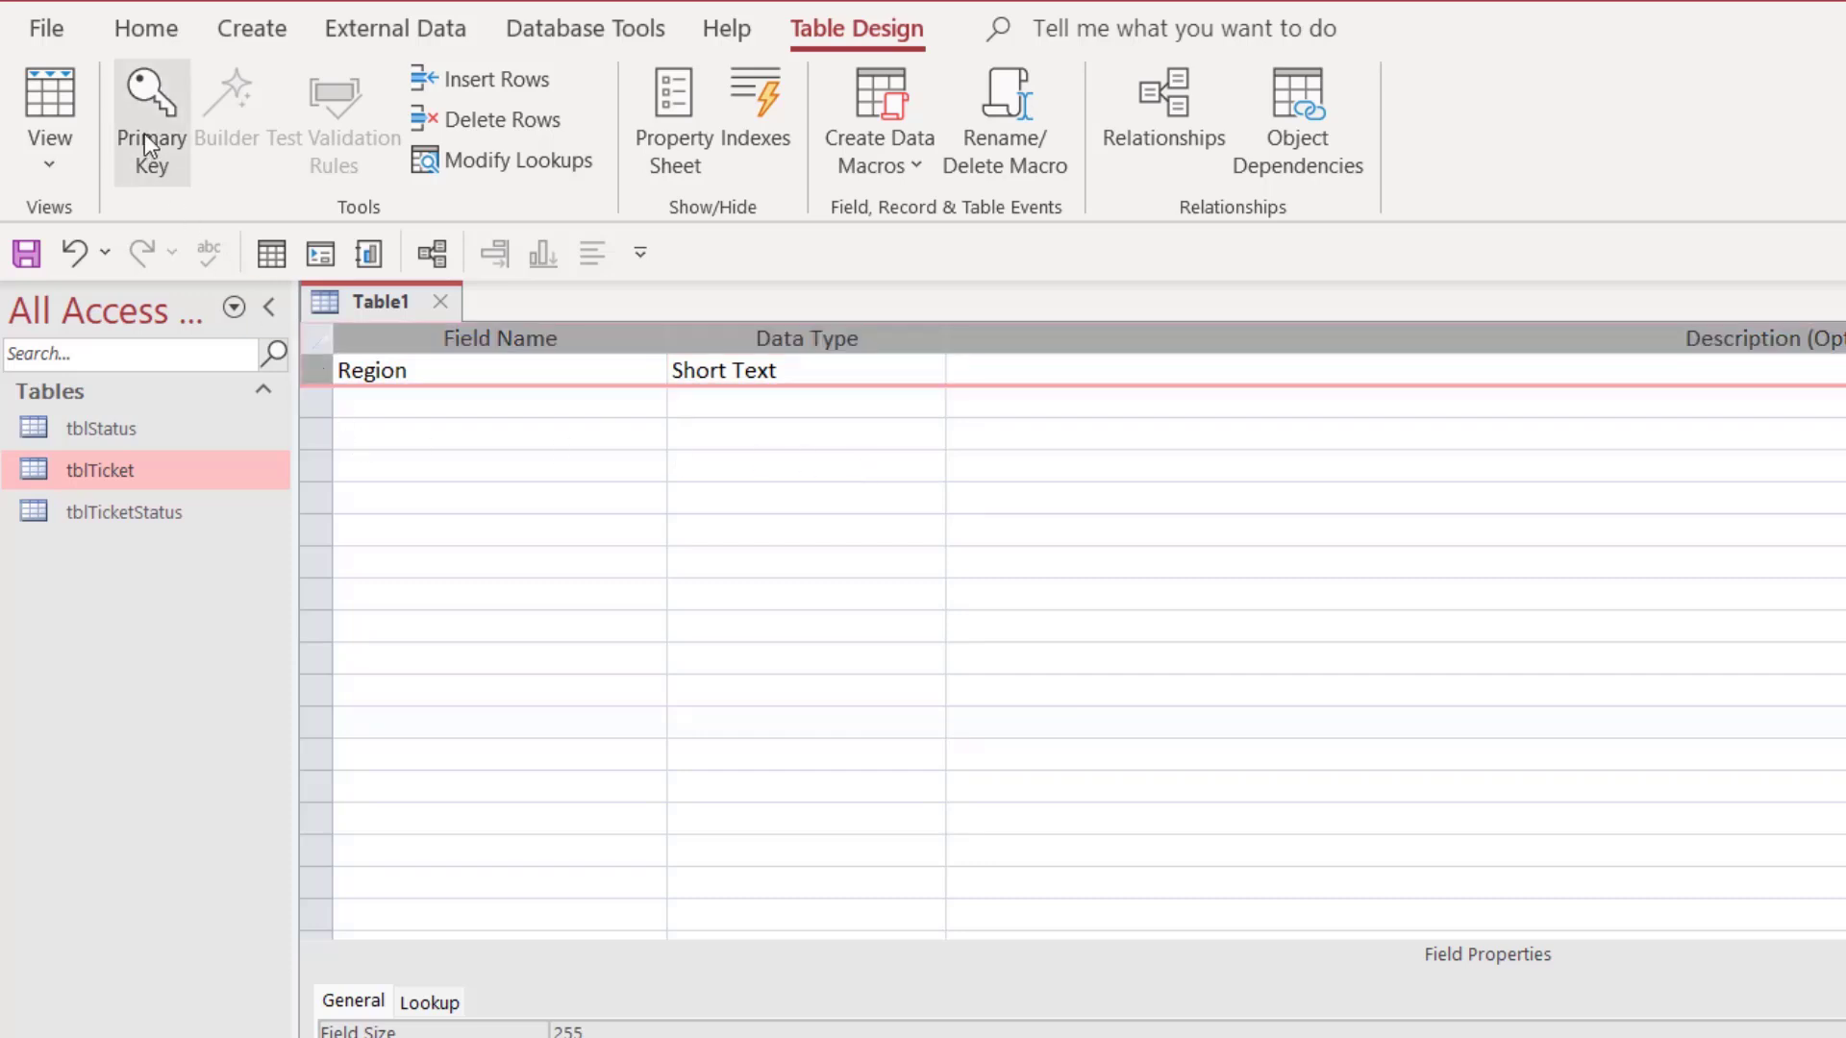
{"action": "left_click", "coordinate": [156, 164]}
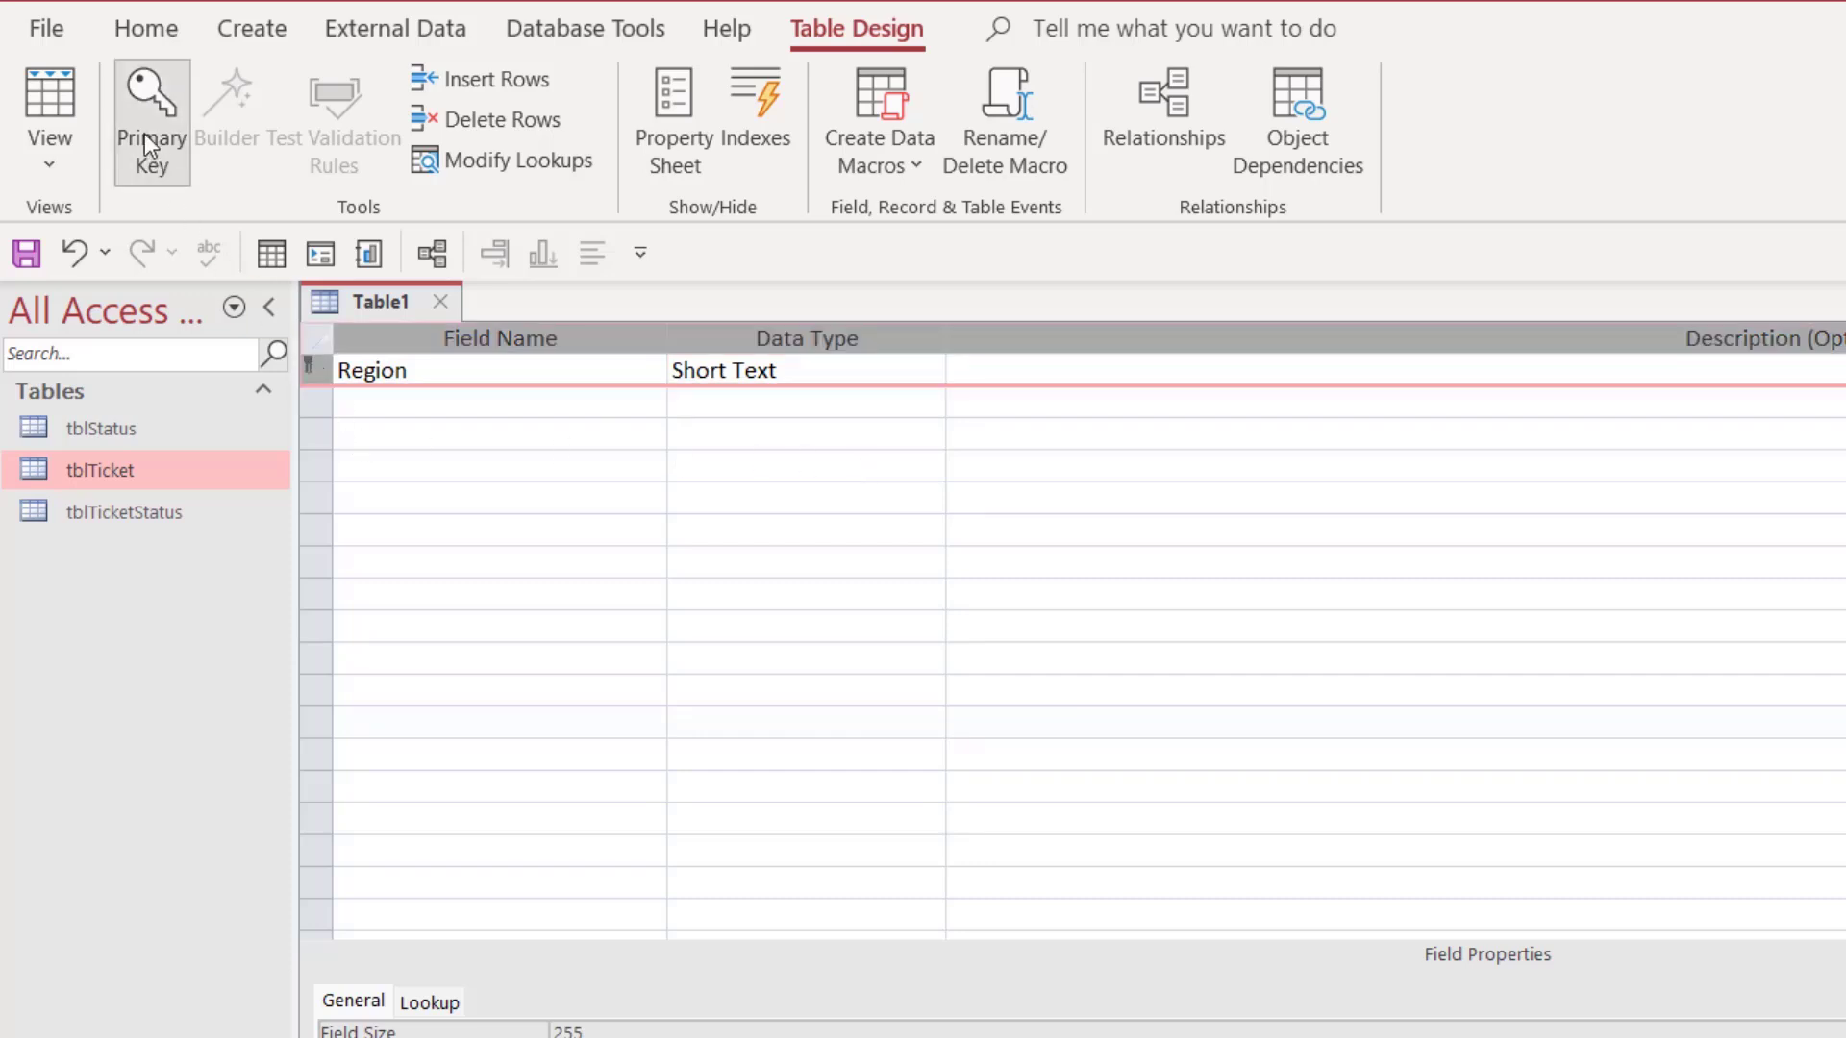
Give the Region field the description "Unique ID (Primary Key) for this table.".
{"action": "left_click", "coordinate": [981, 372]}
{"action": "type", "text": "Unique"}
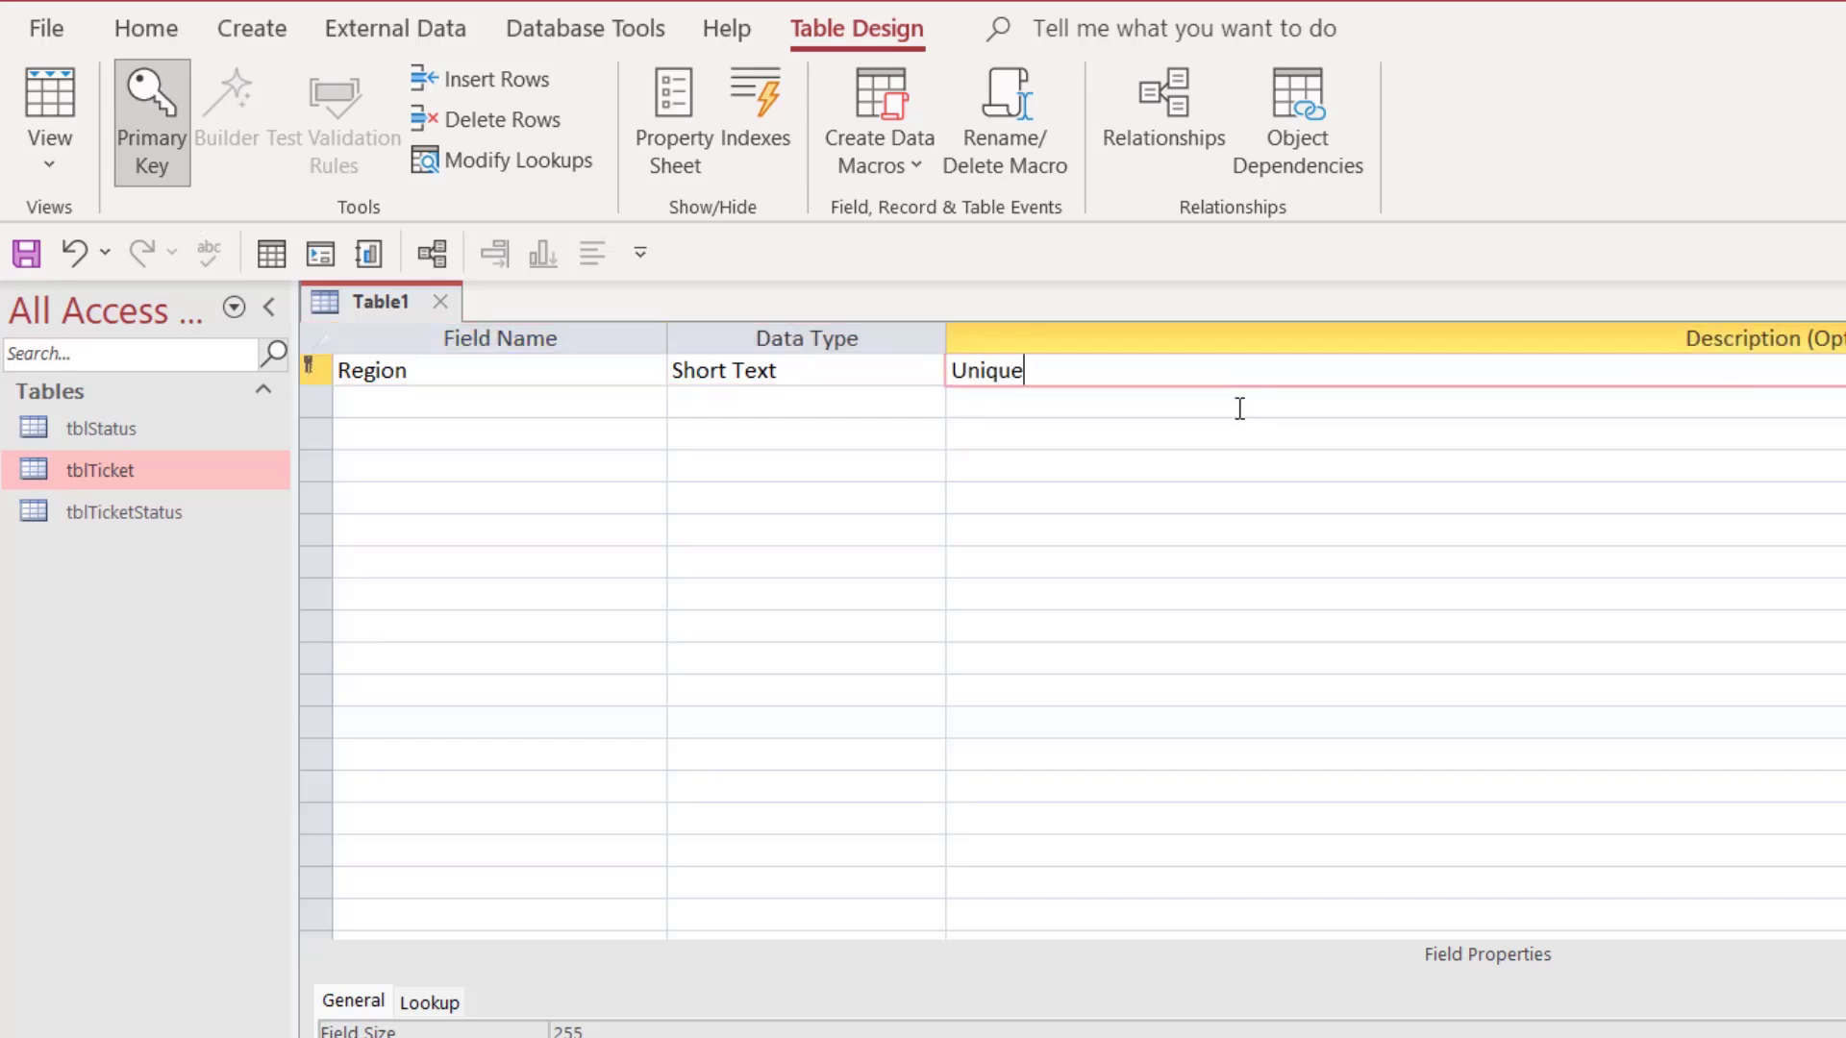
{"action": "type", "text": " ID (Primary Key) for this table."}
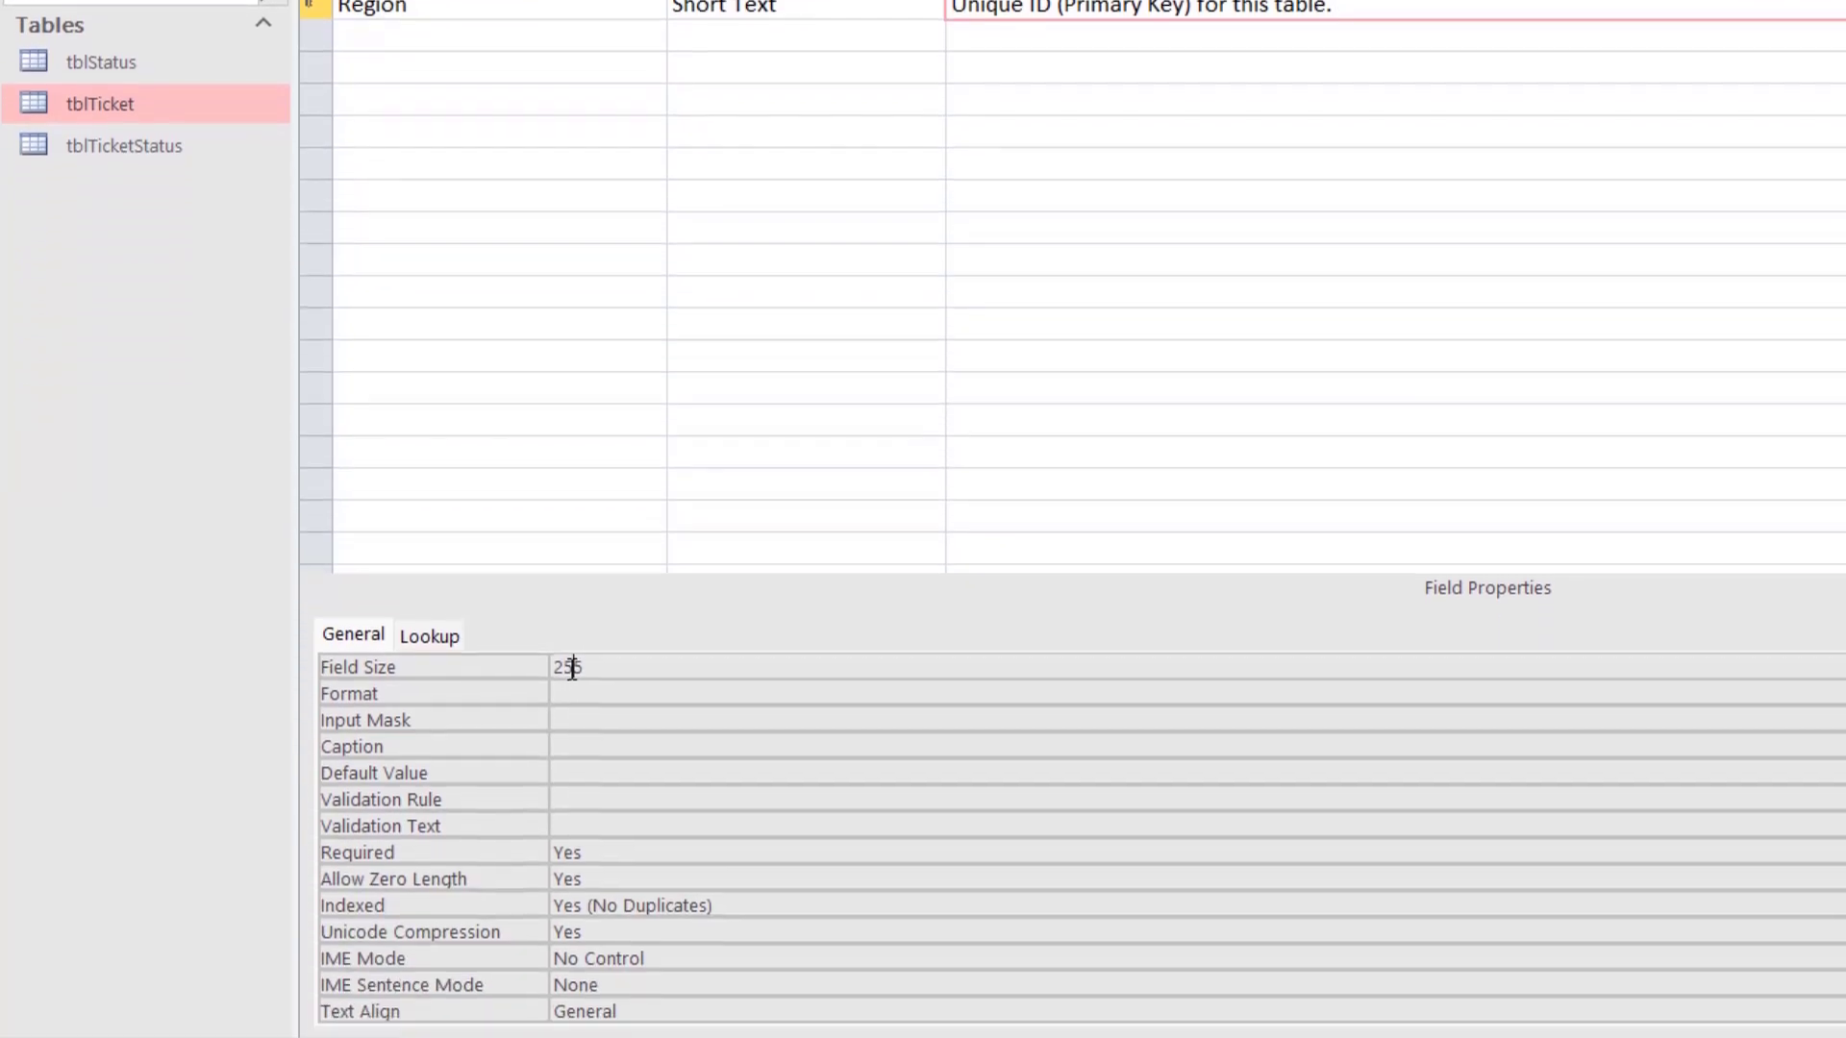
Set the Region field's size to 70, Required to Yes and Allow Zero Length to No.
{"action": "double_click", "coordinate": [572, 667]}
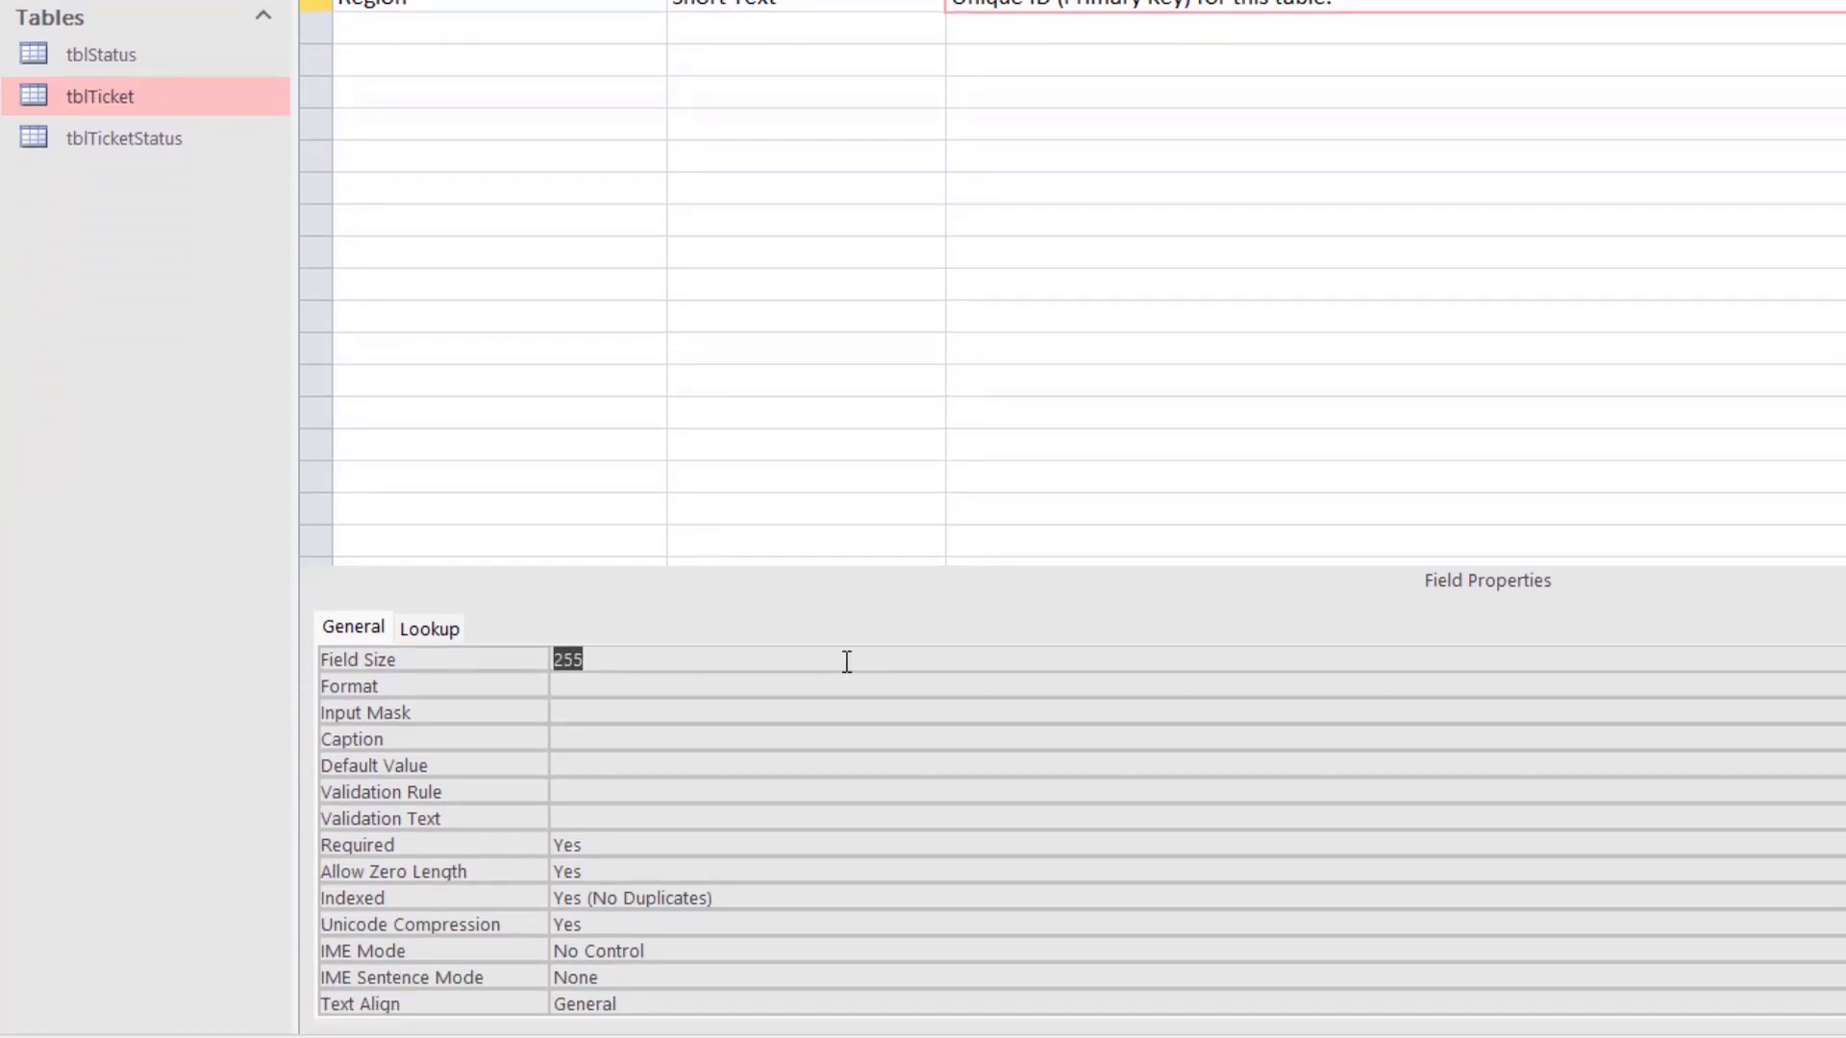
{"action": "type", "text": "70"}
{"action": "double_click", "coordinate": [568, 844]}
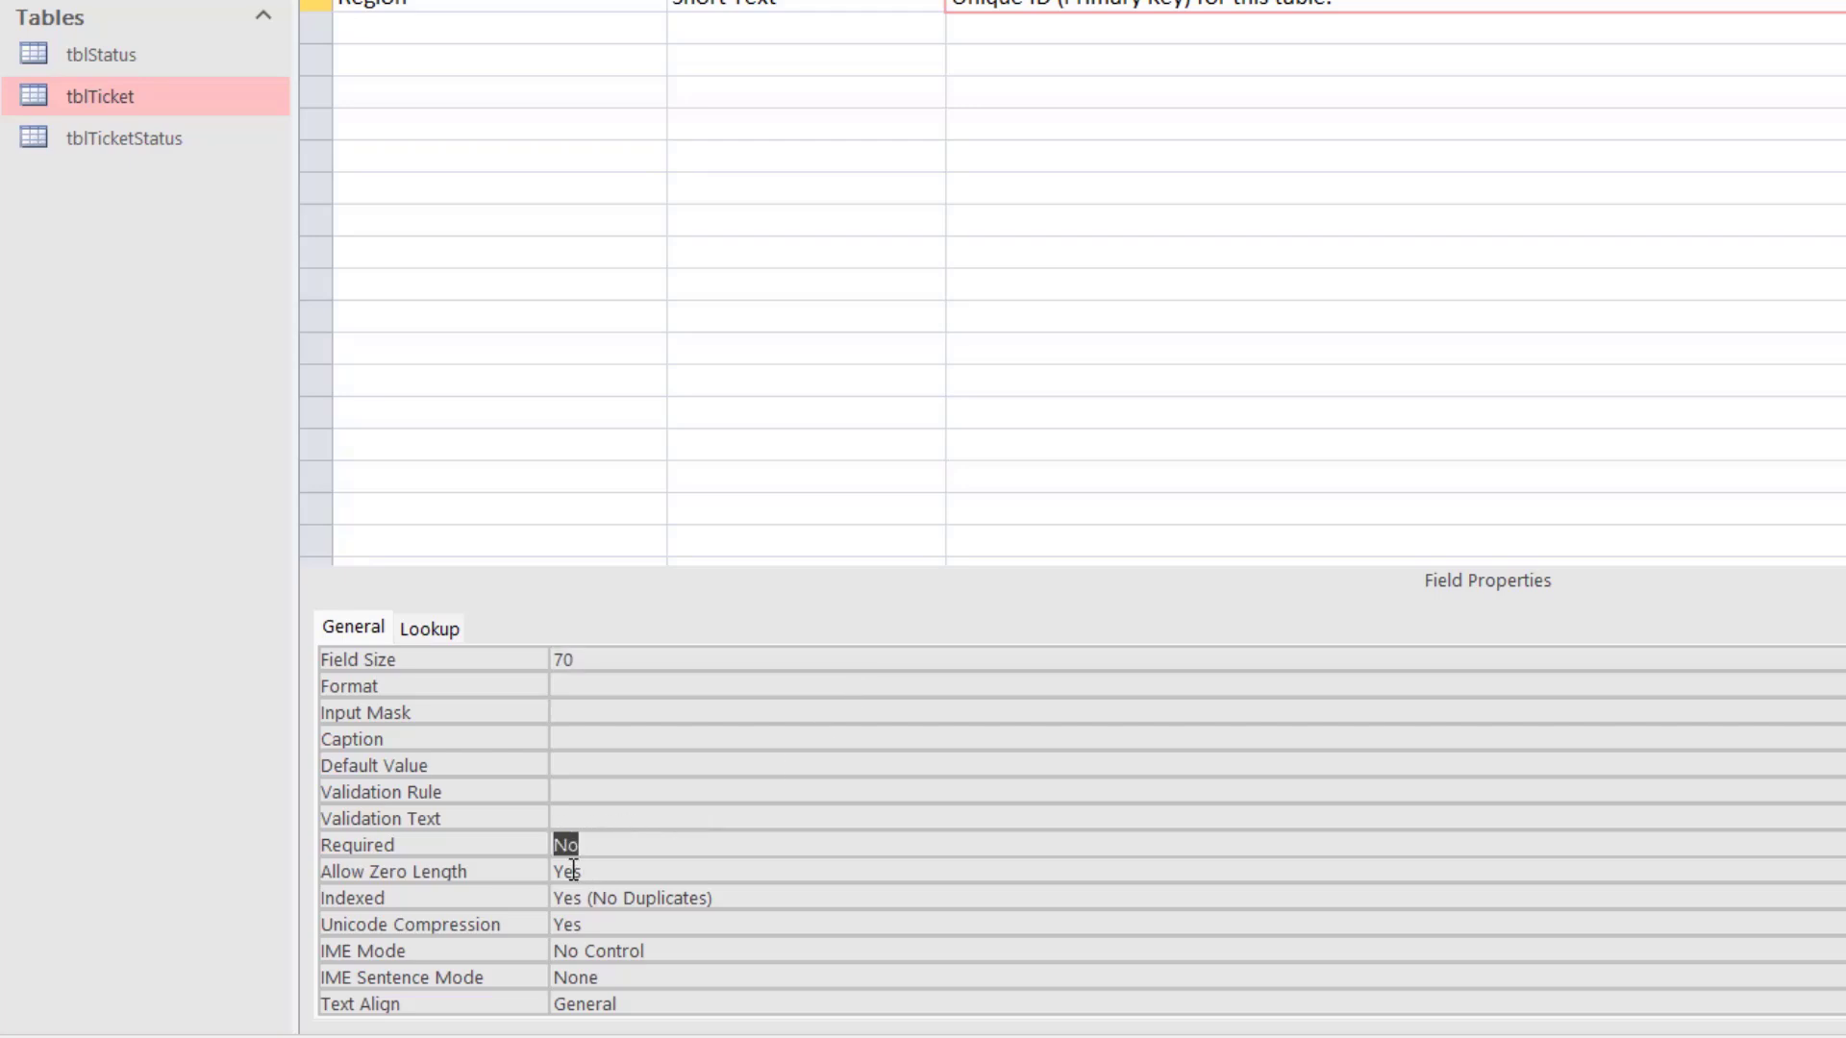
{"action": "double_click", "coordinate": [573, 871]}
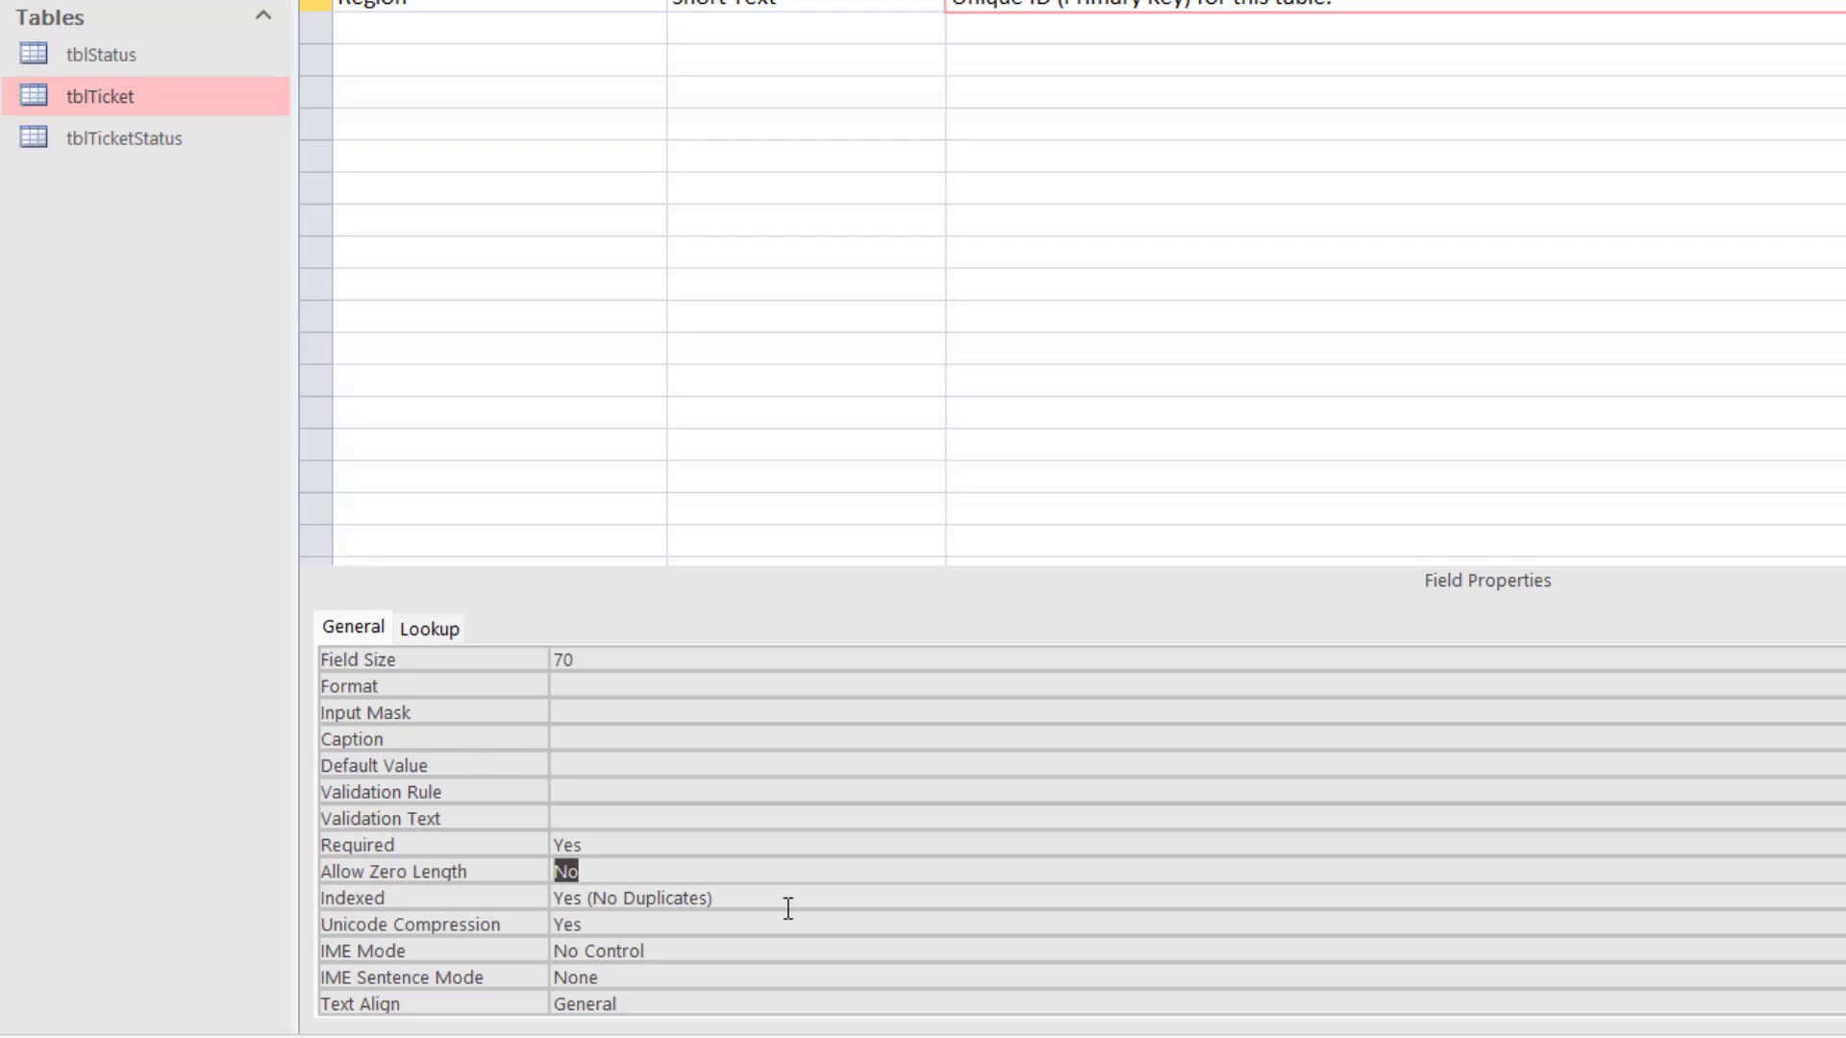
Save the new table as tblRegion and display it in Datasheet View.
{"action": "right_click", "coordinate": [395, 175]}
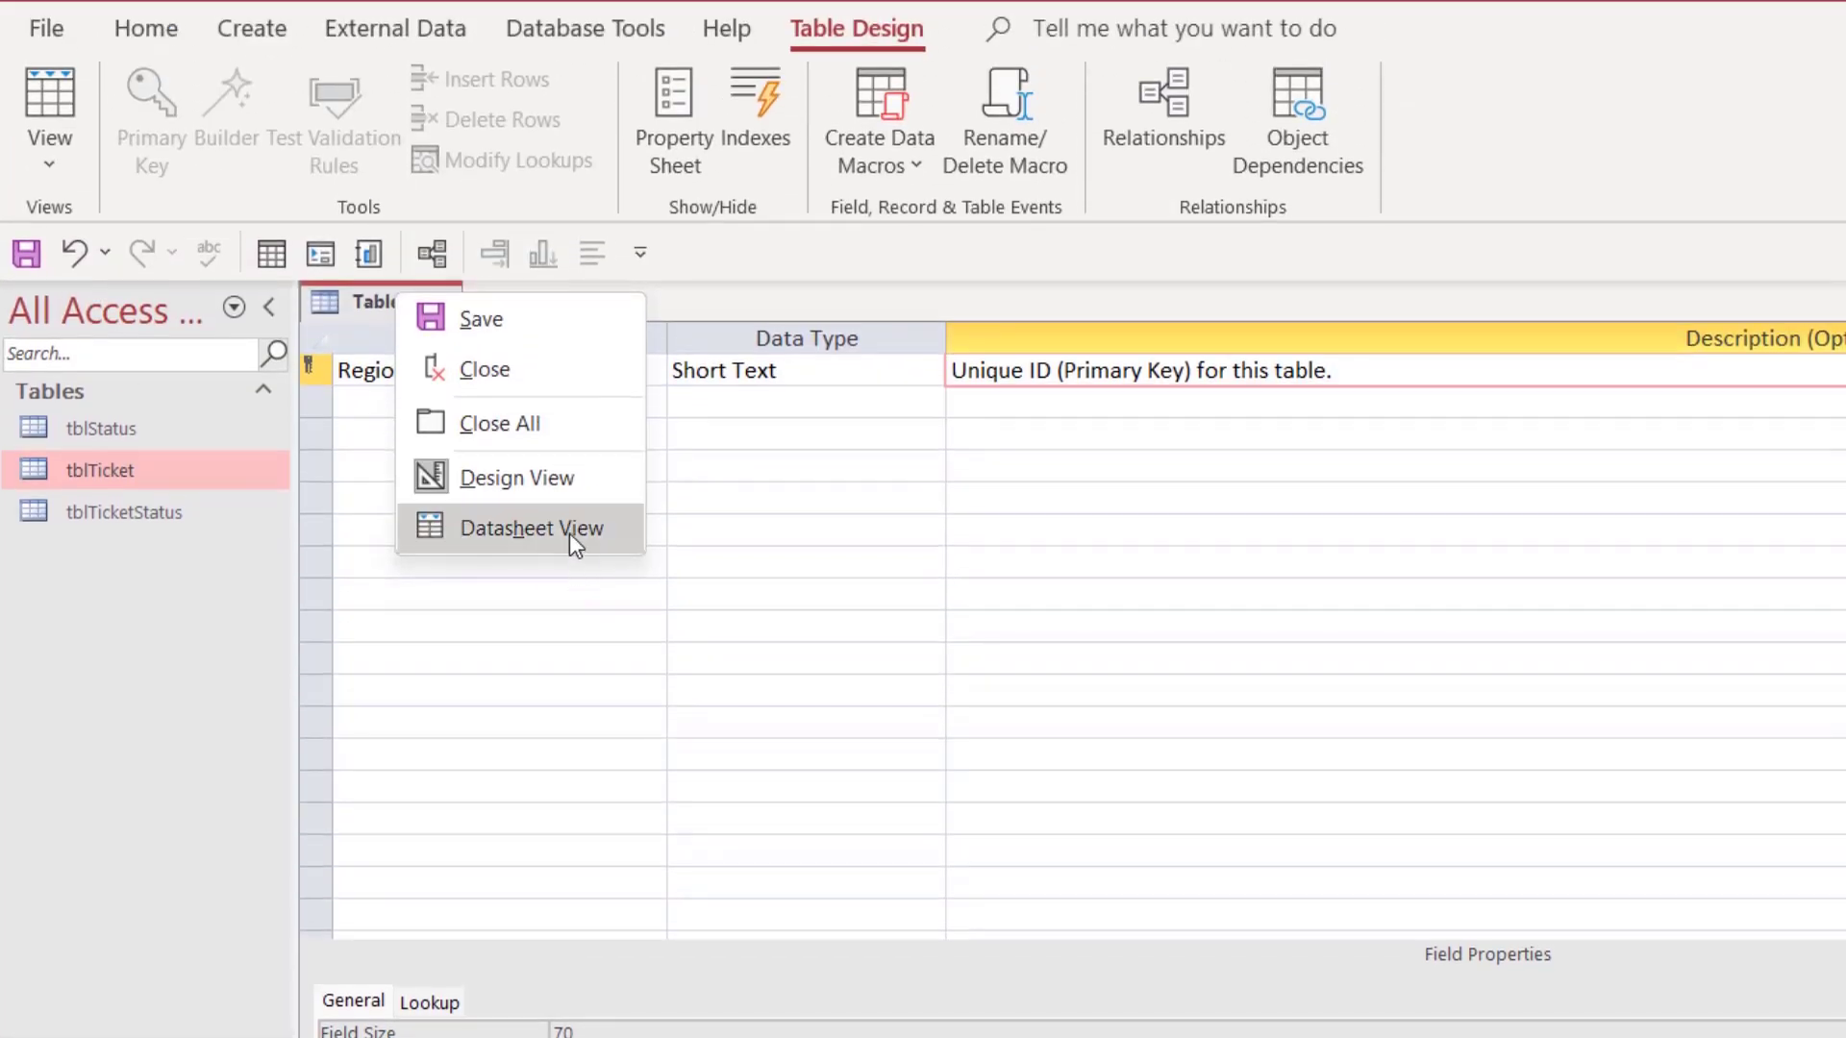
{"action": "left_click", "coordinate": [569, 533]}
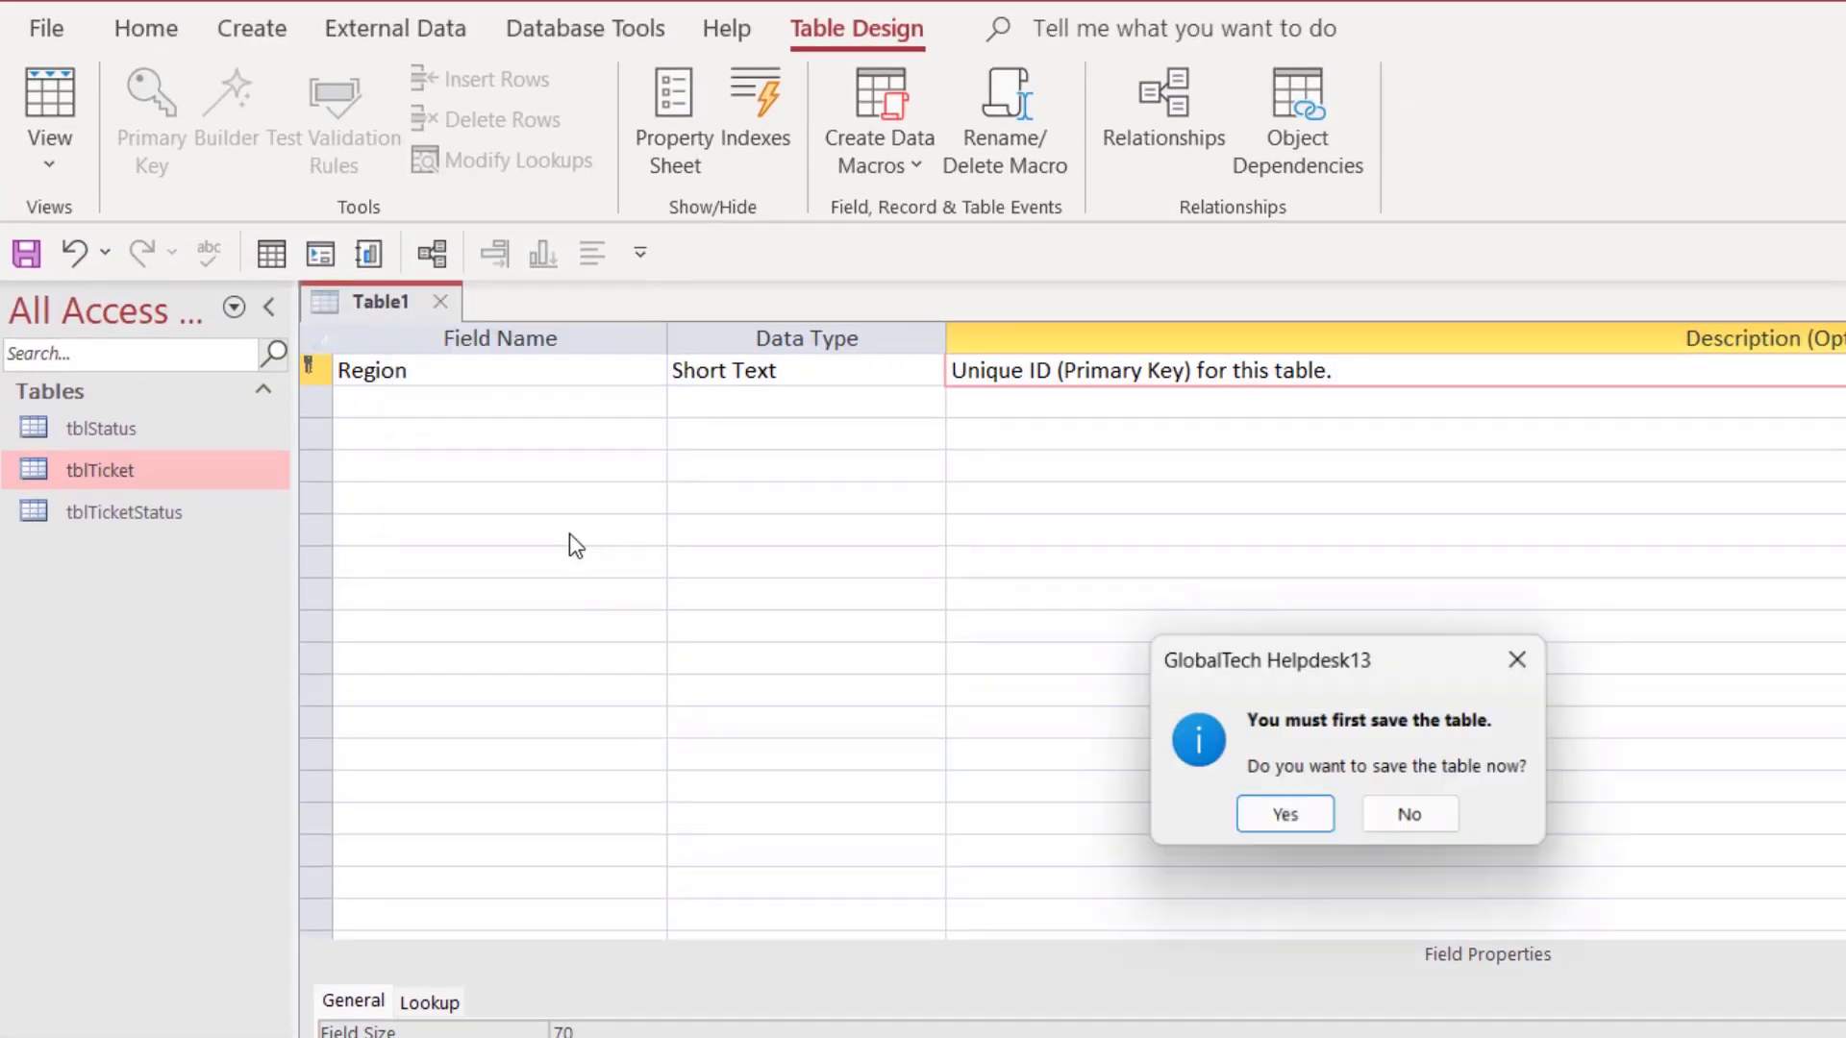
{"action": "left_click", "coordinate": [1317, 822]}
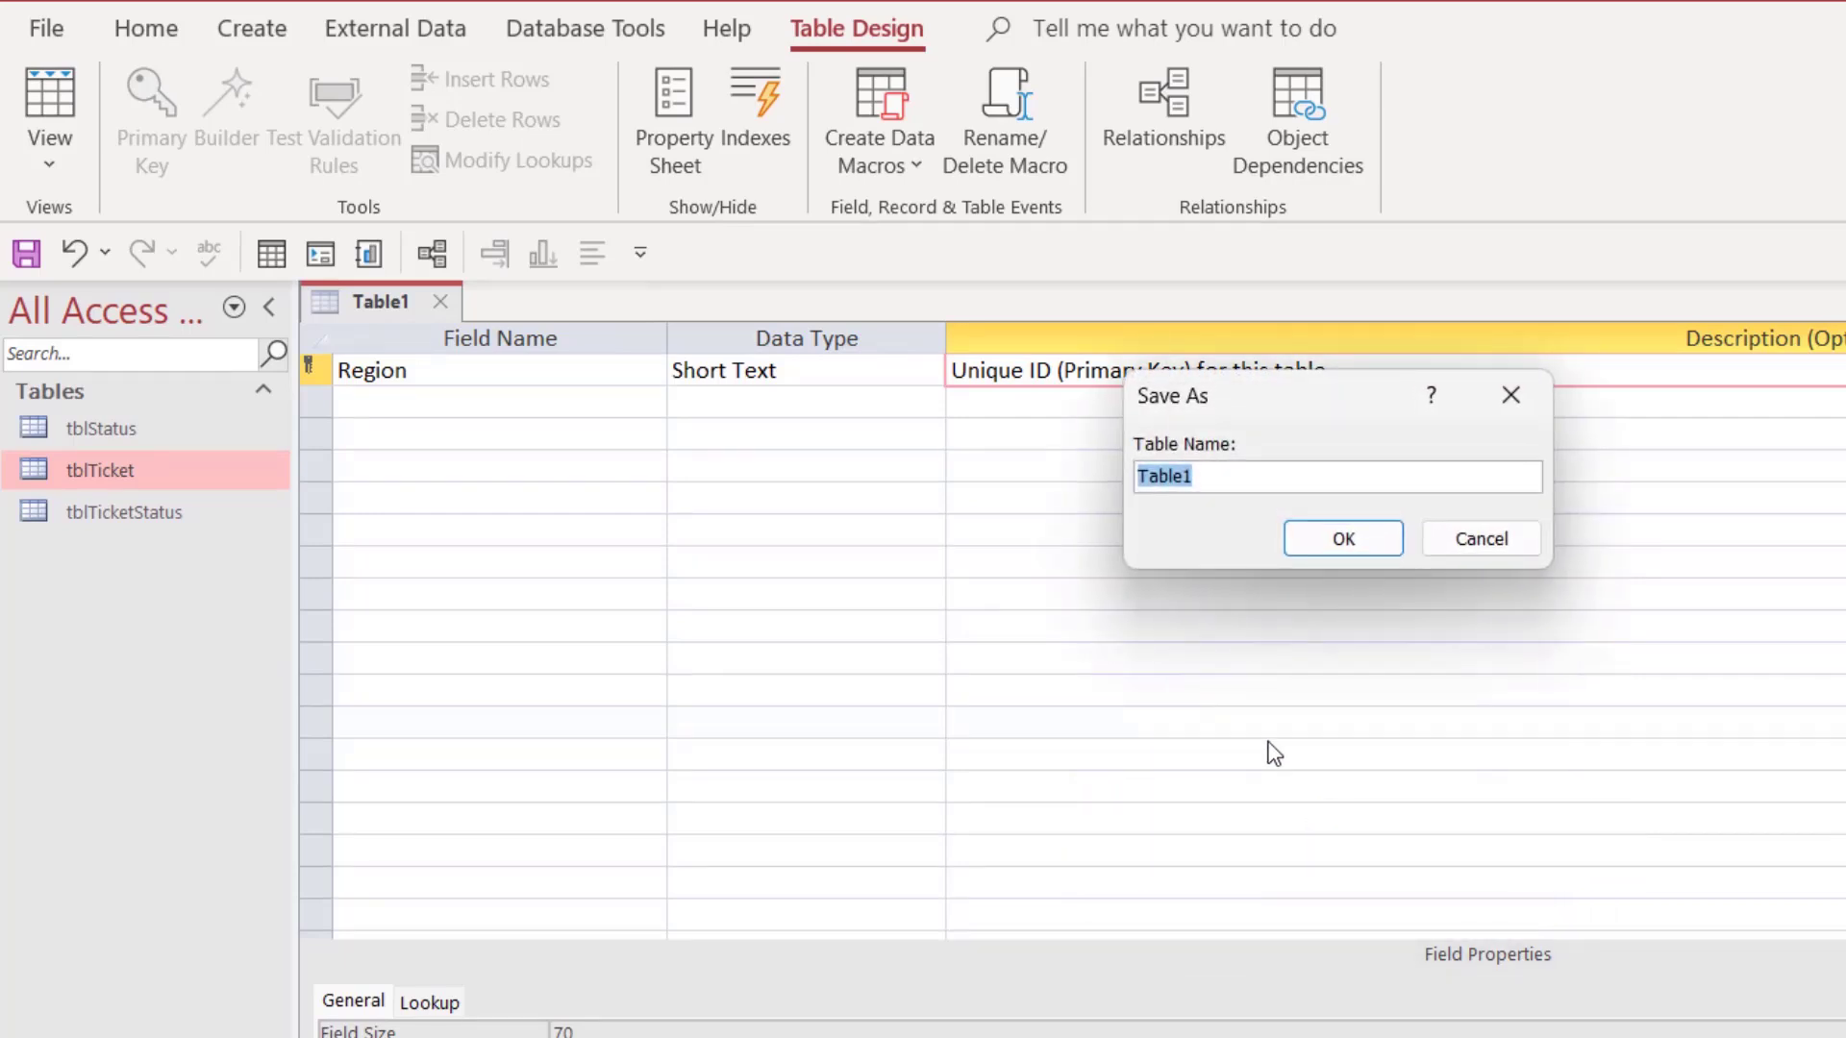
{"action": "type", "text": "tblRegion"}
{"action": "left_click", "coordinate": [1344, 539]}
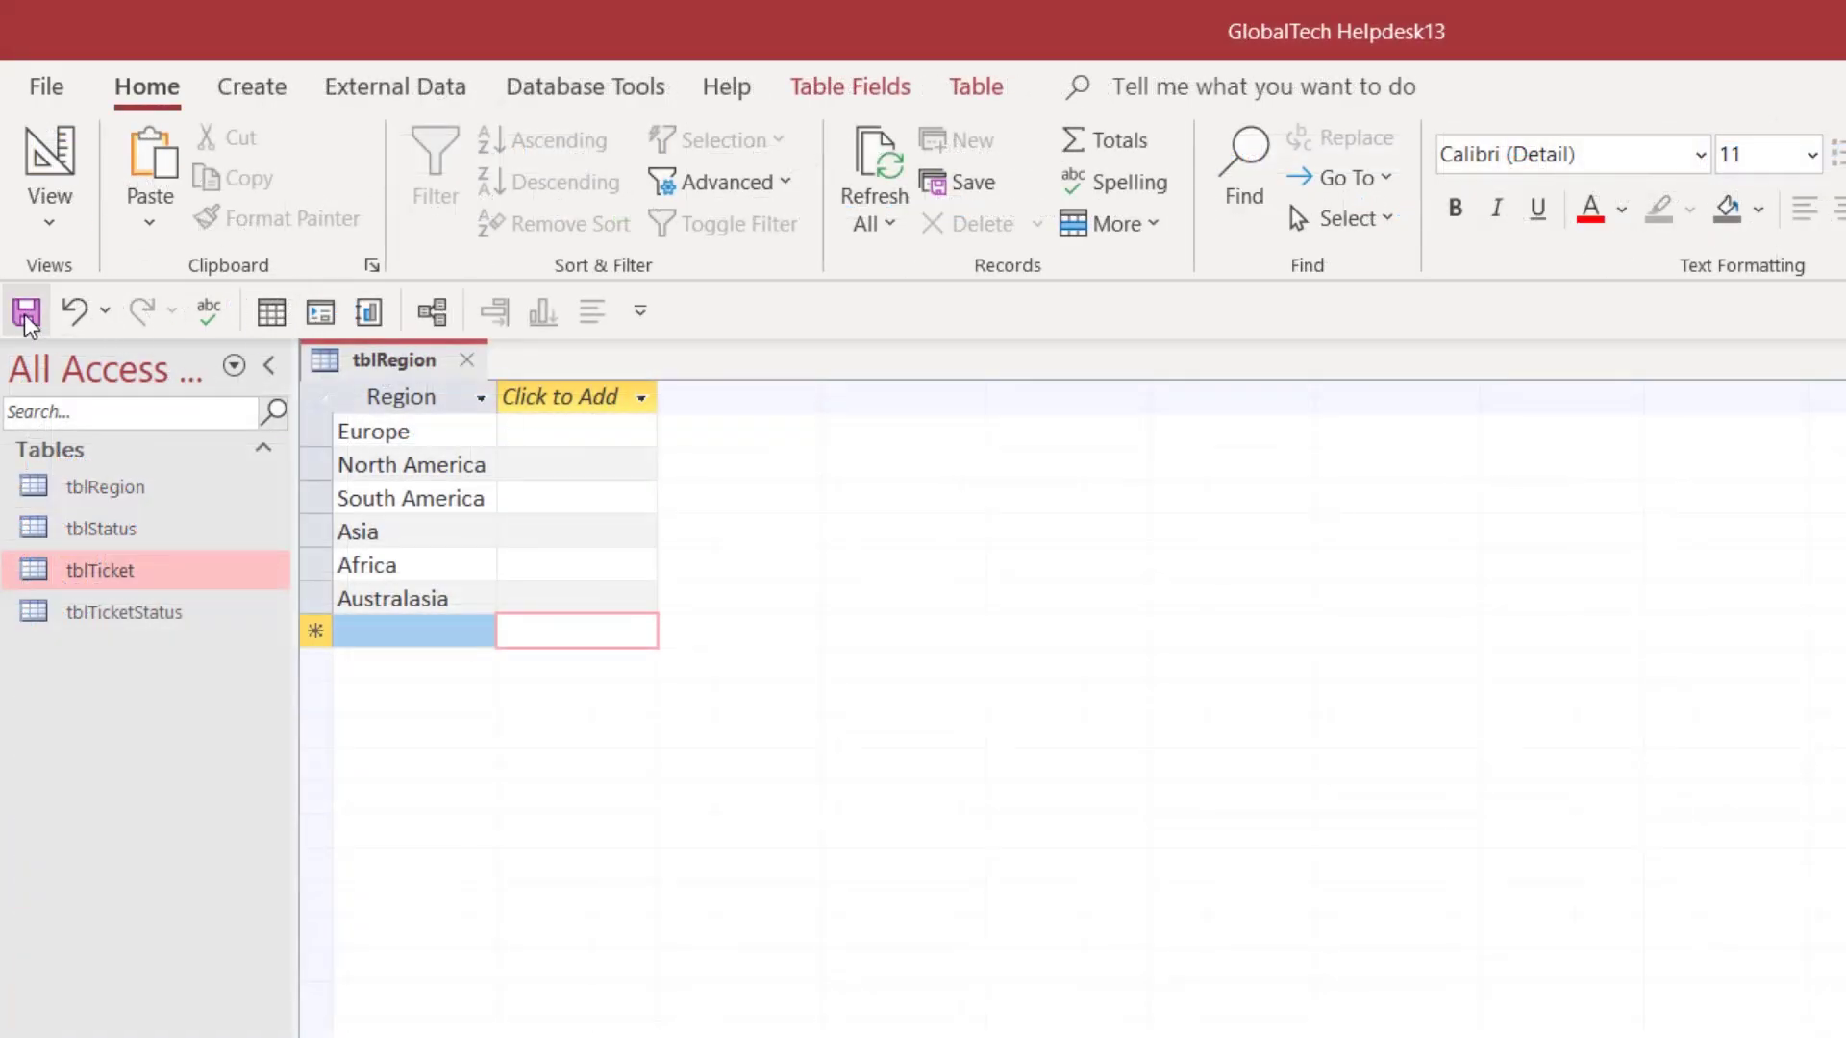
Save and close tblRegion, and add it to the database's relationships layout.
{"action": "left_click", "coordinate": [26, 315]}
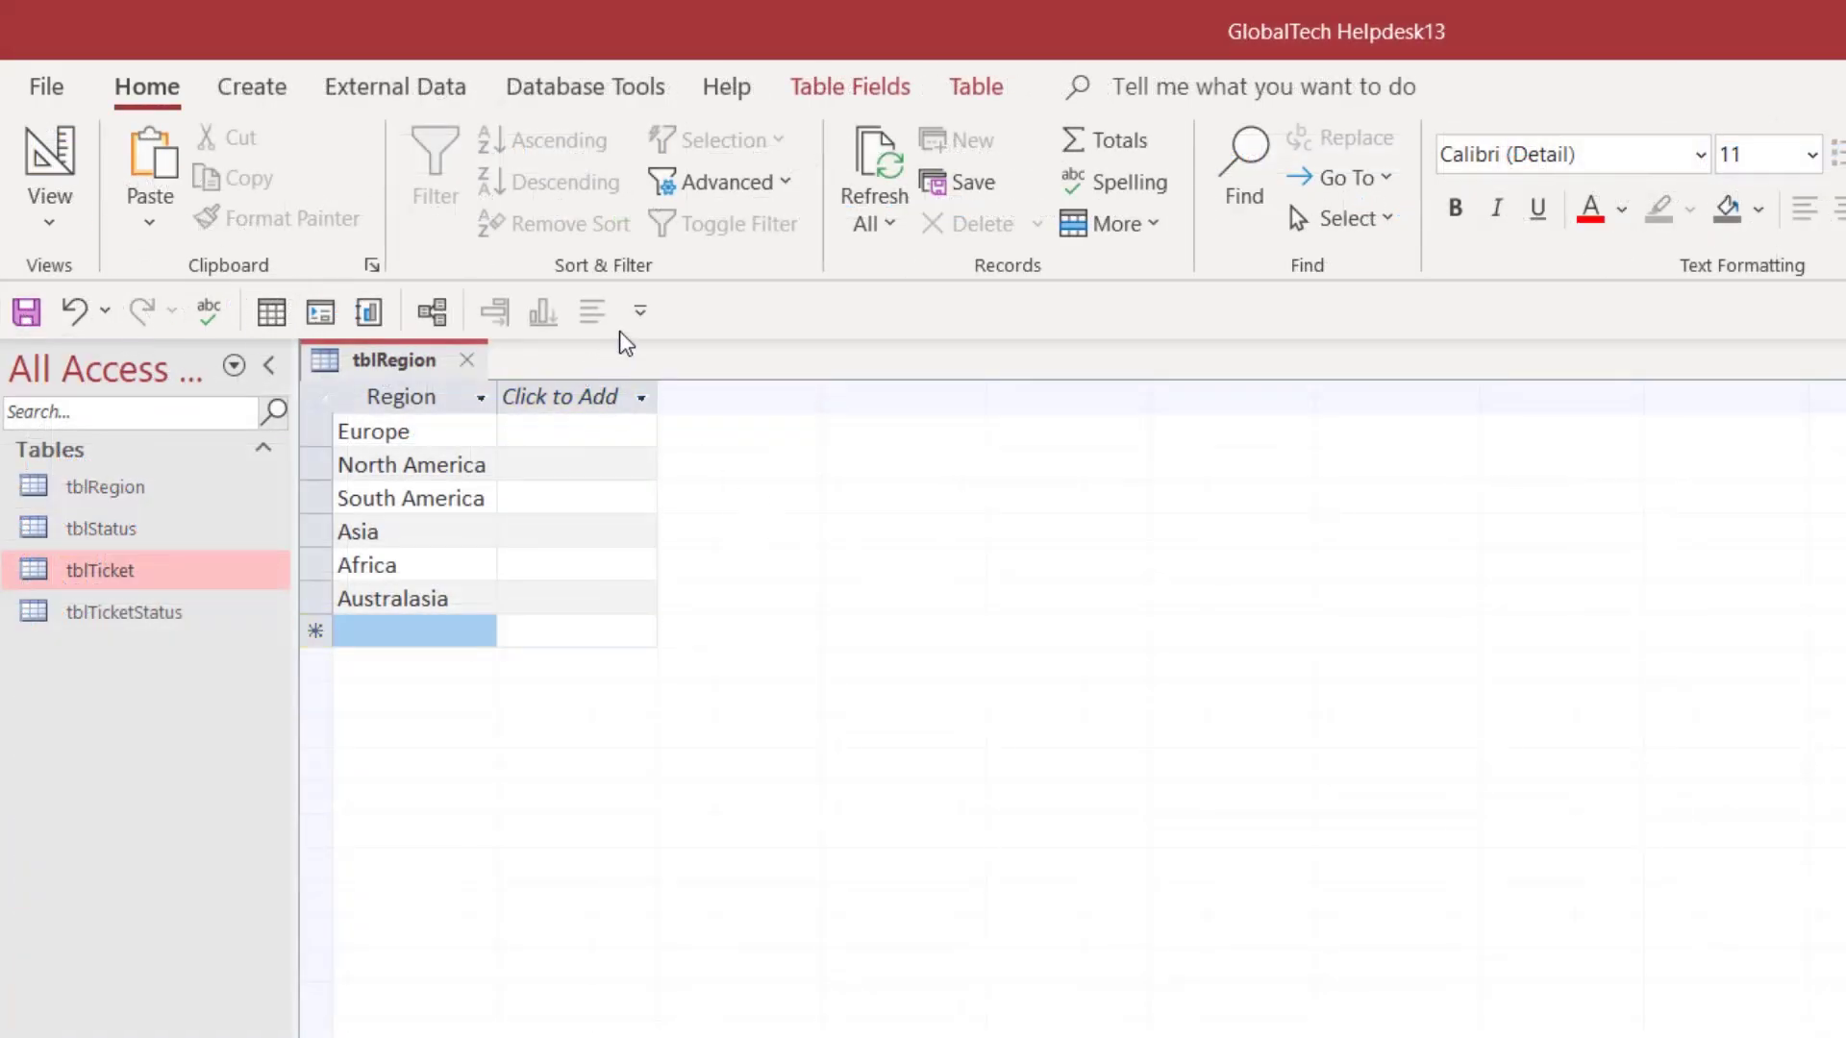
{"action": "left_click", "coordinate": [474, 360]}
{"action": "left_click", "coordinate": [406, 87]}
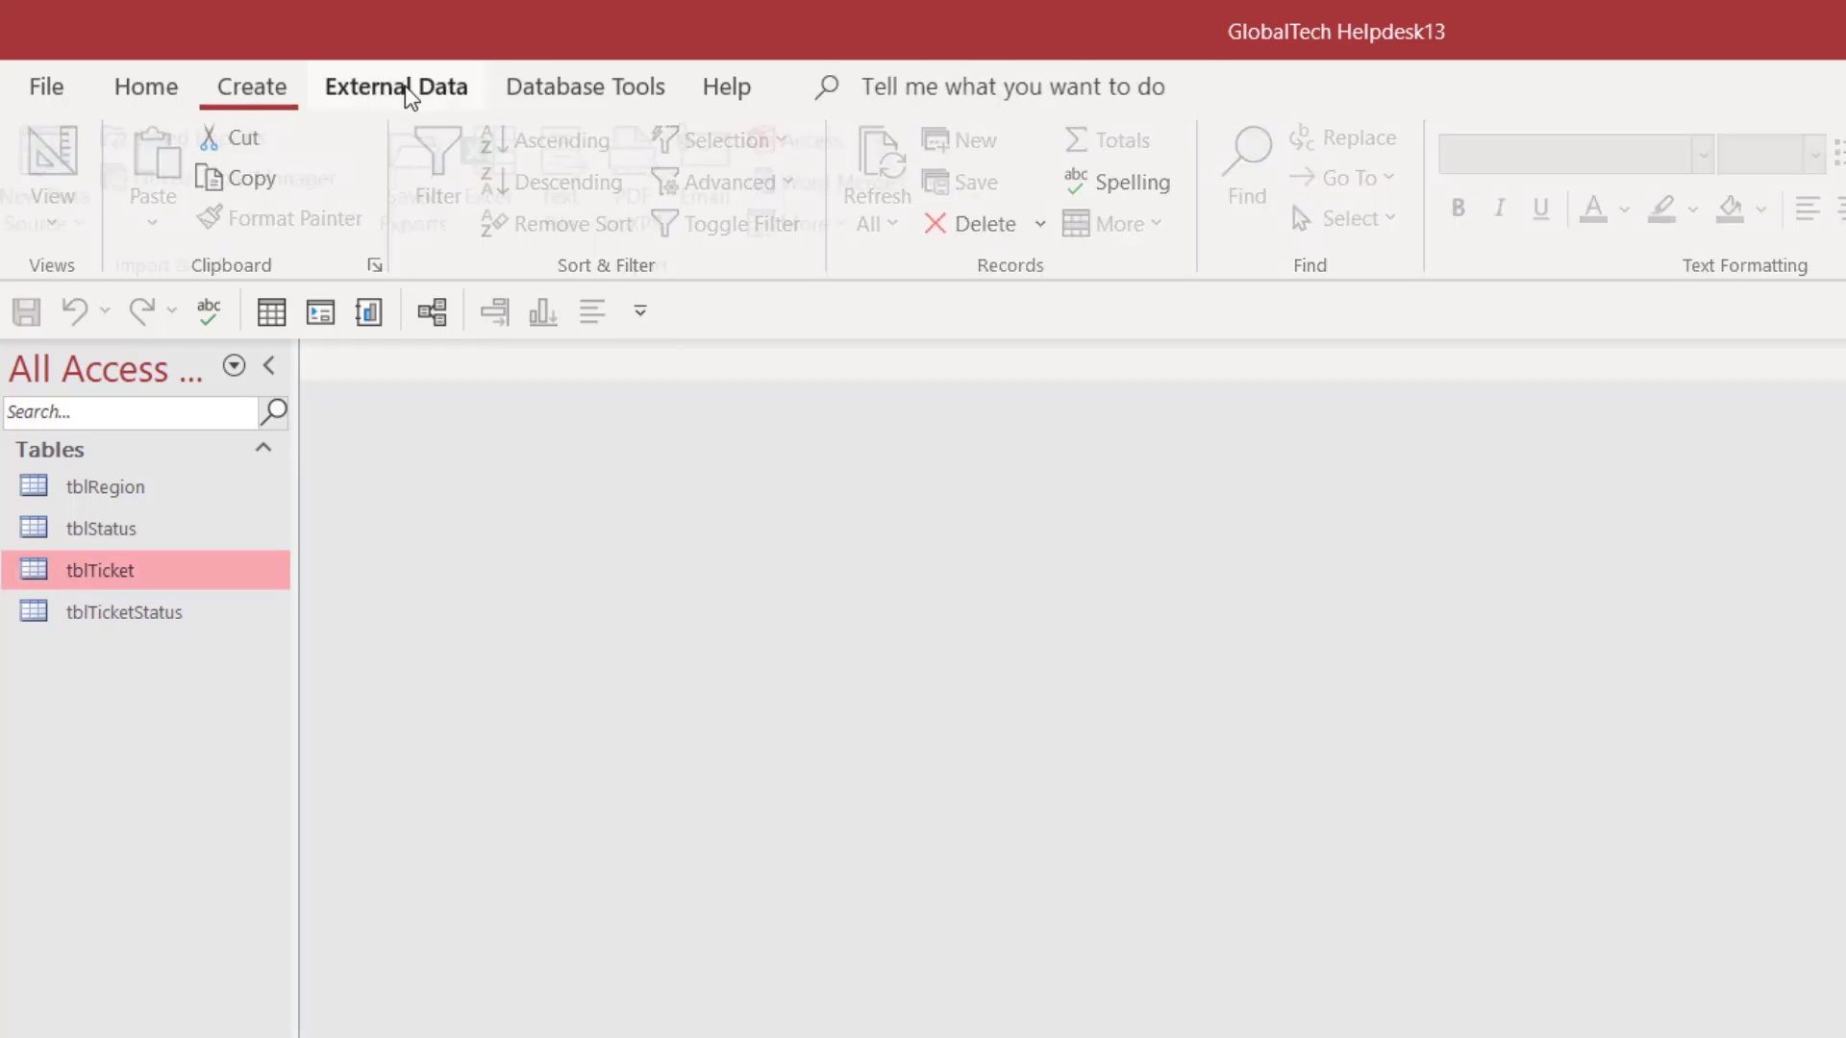
{"action": "left_click", "coordinate": [524, 86]}
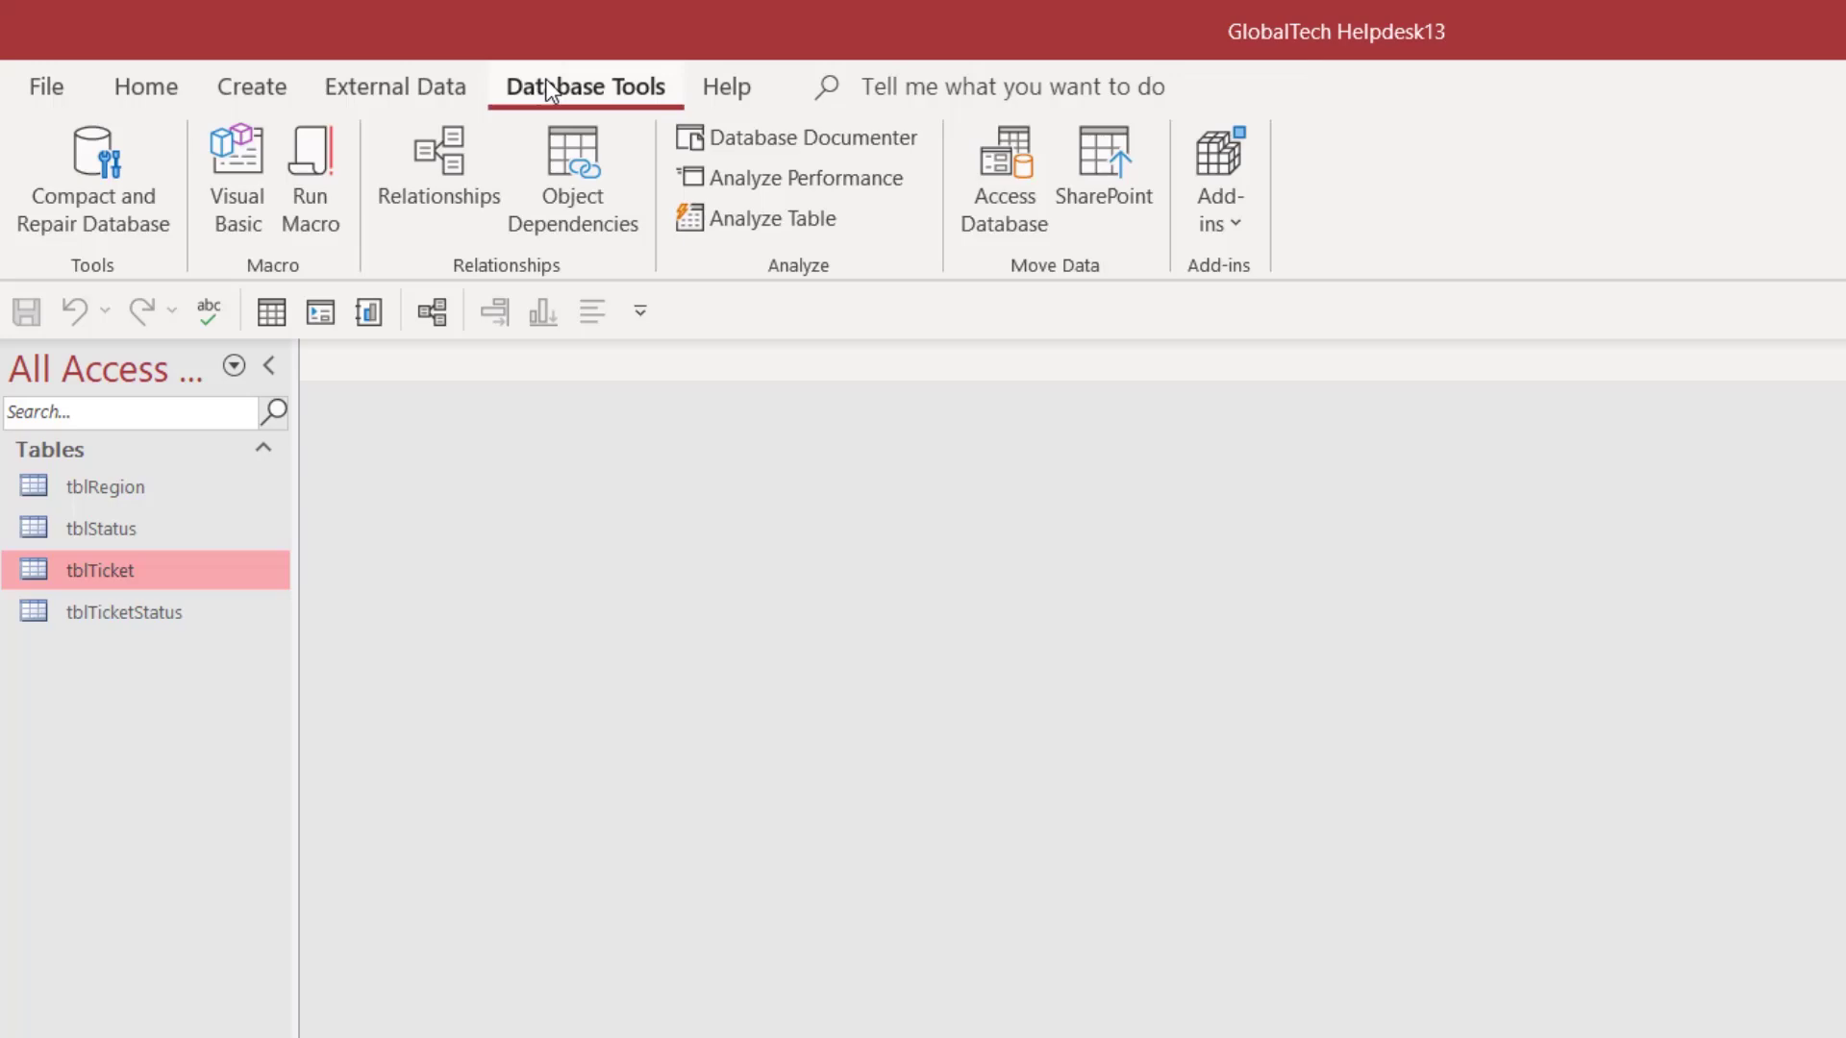
{"action": "left_click", "coordinate": [460, 169]}
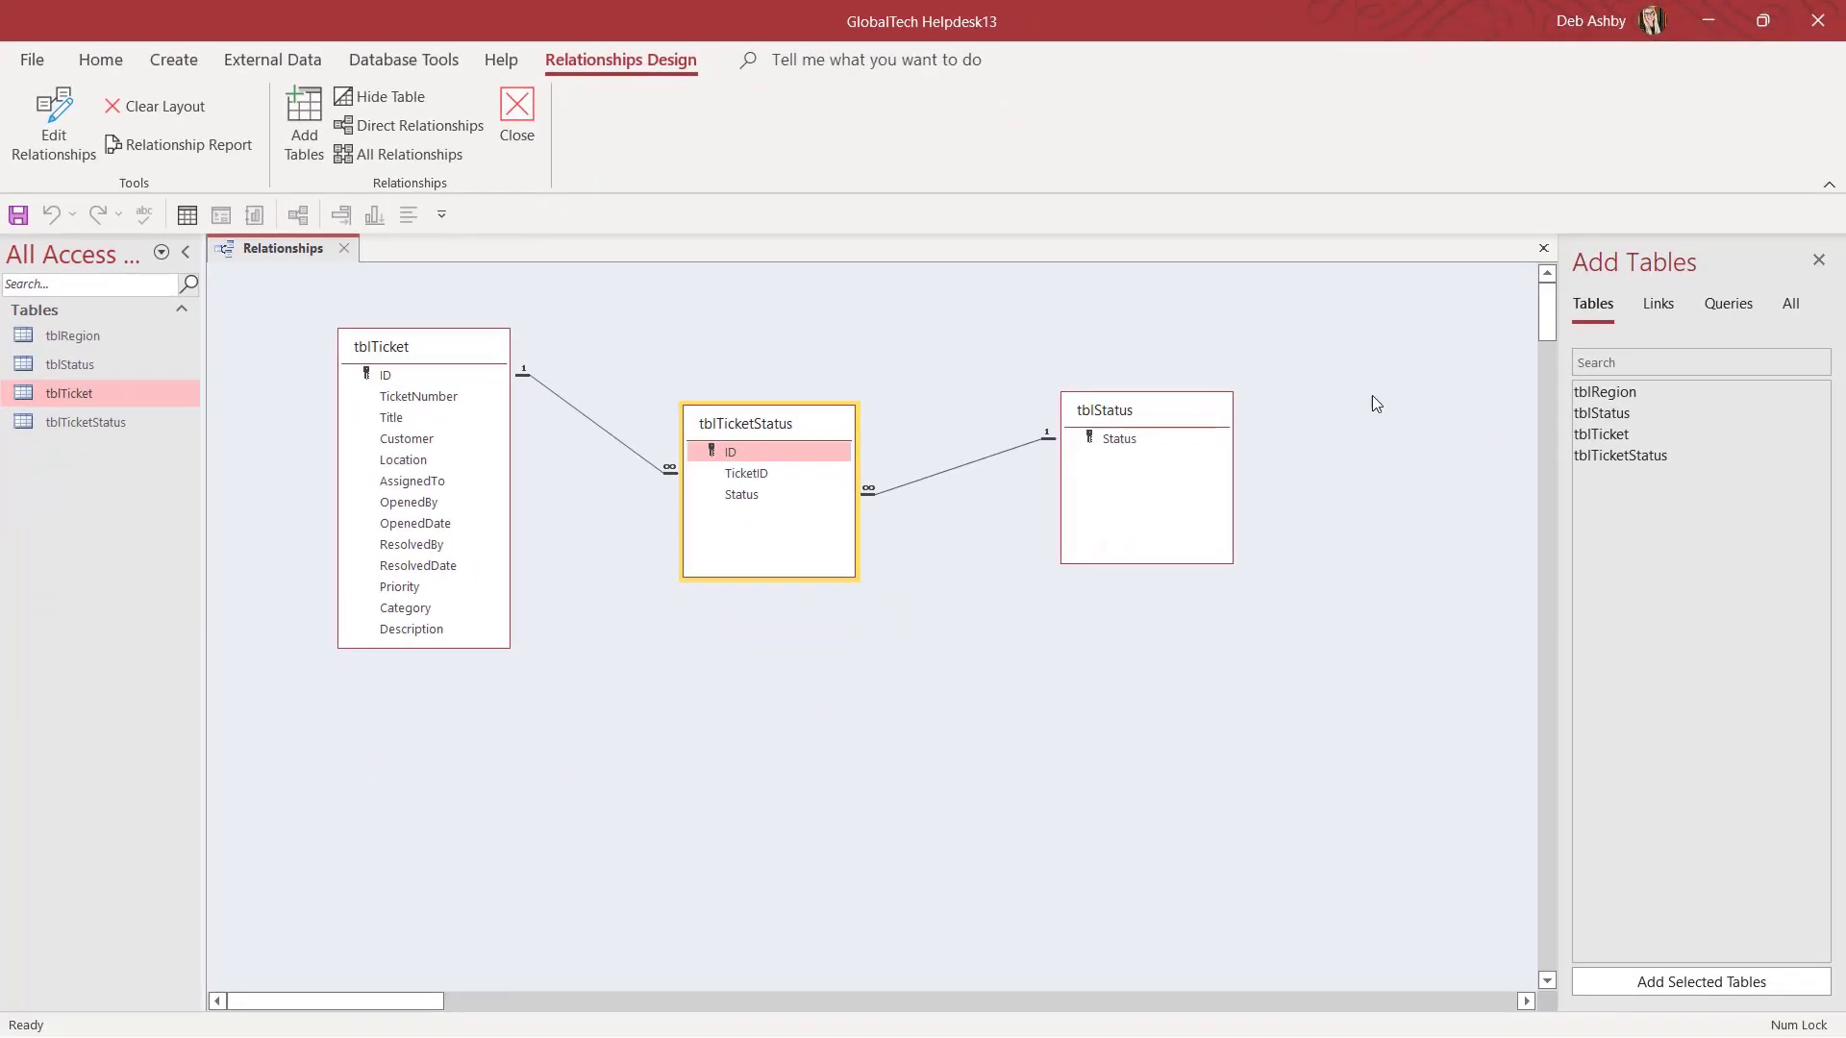
{"action": "left_click", "coordinate": [1619, 392]}
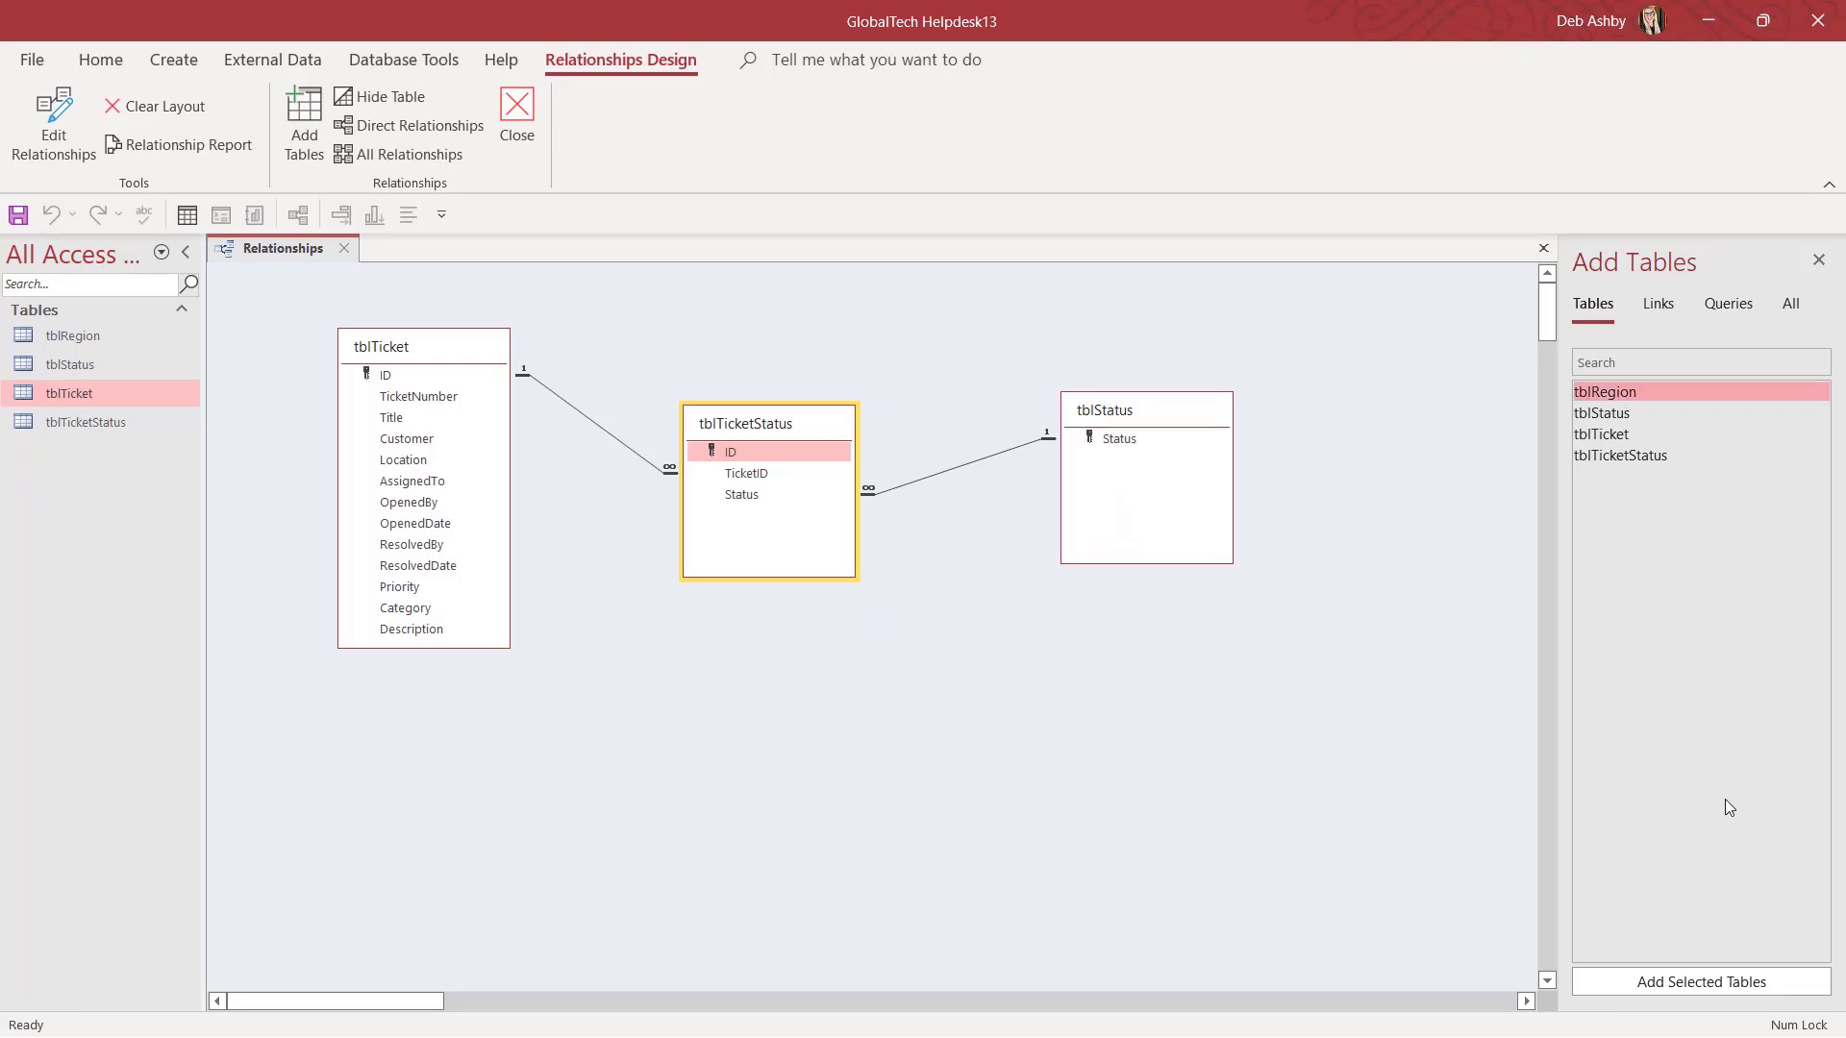
{"action": "left_click", "coordinate": [1701, 983]}
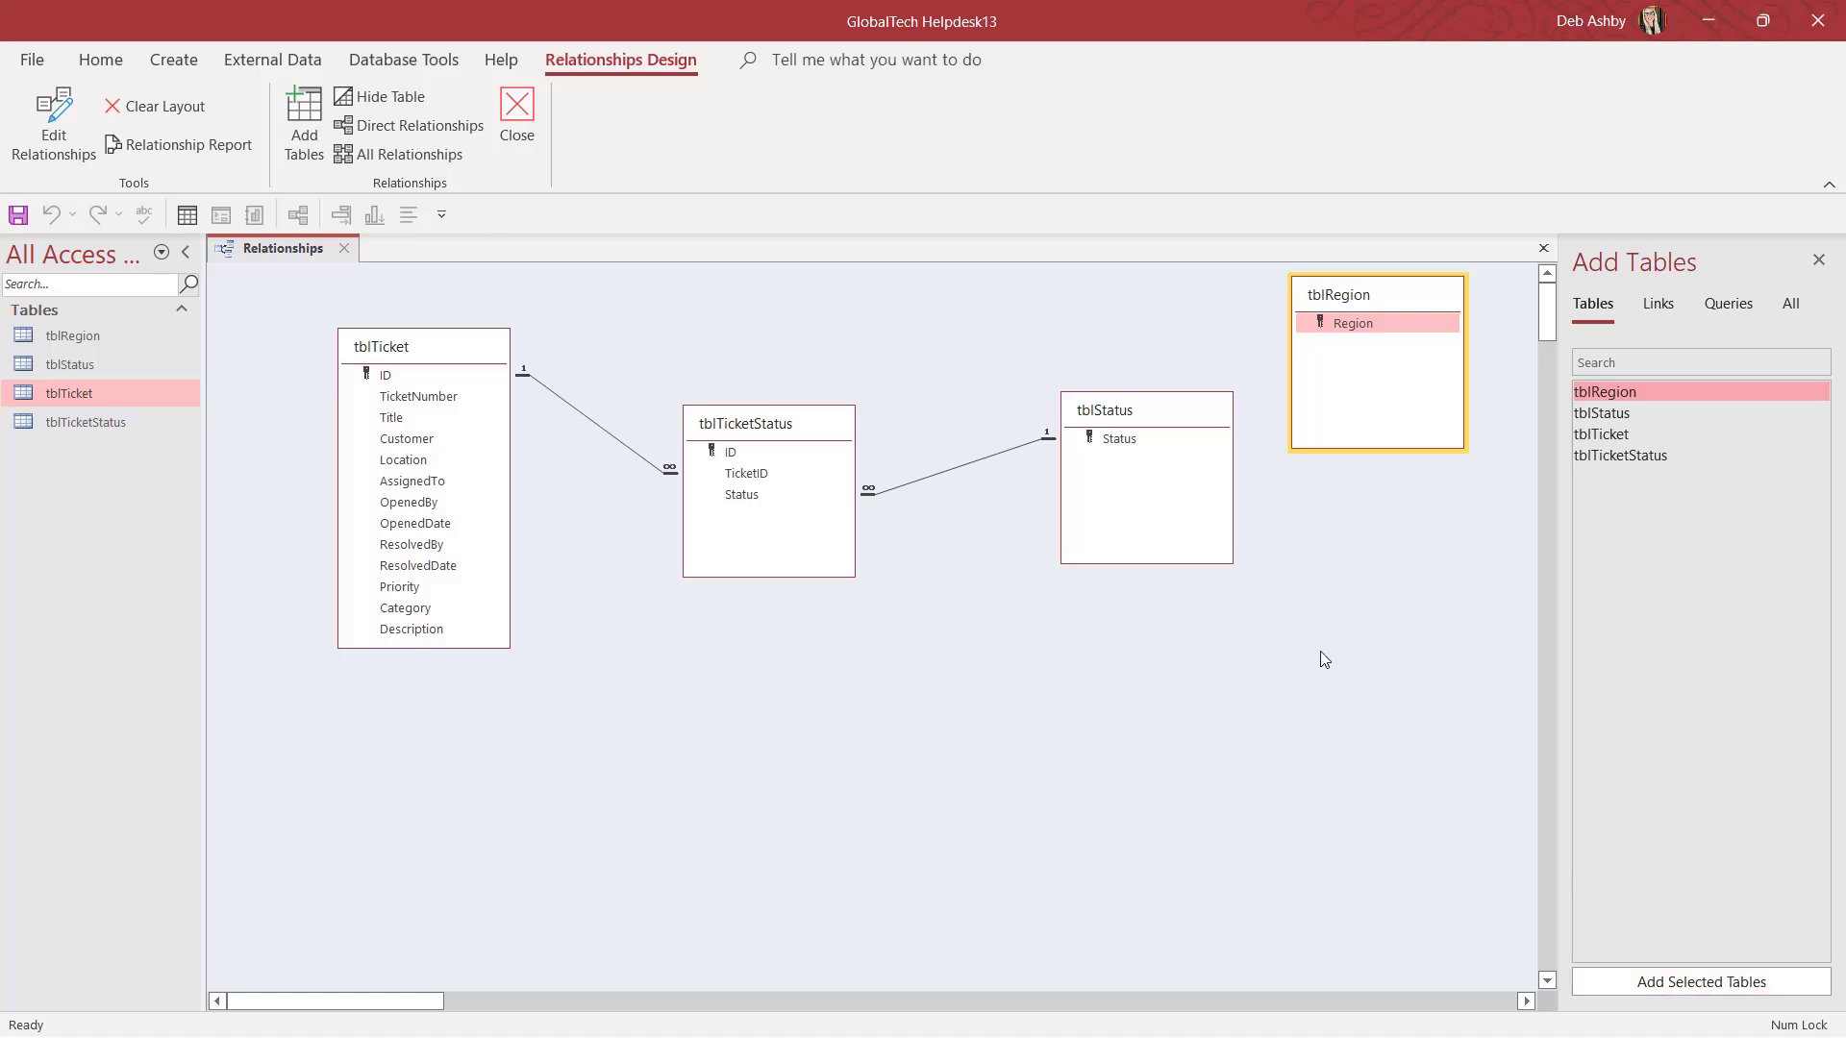
Place tblRegion below tblTicketStatus in the relationships layout, and save and close the layout.
{"action": "left_click_drag", "start_coordinate": [1404, 294], "coordinate": [904, 705]}
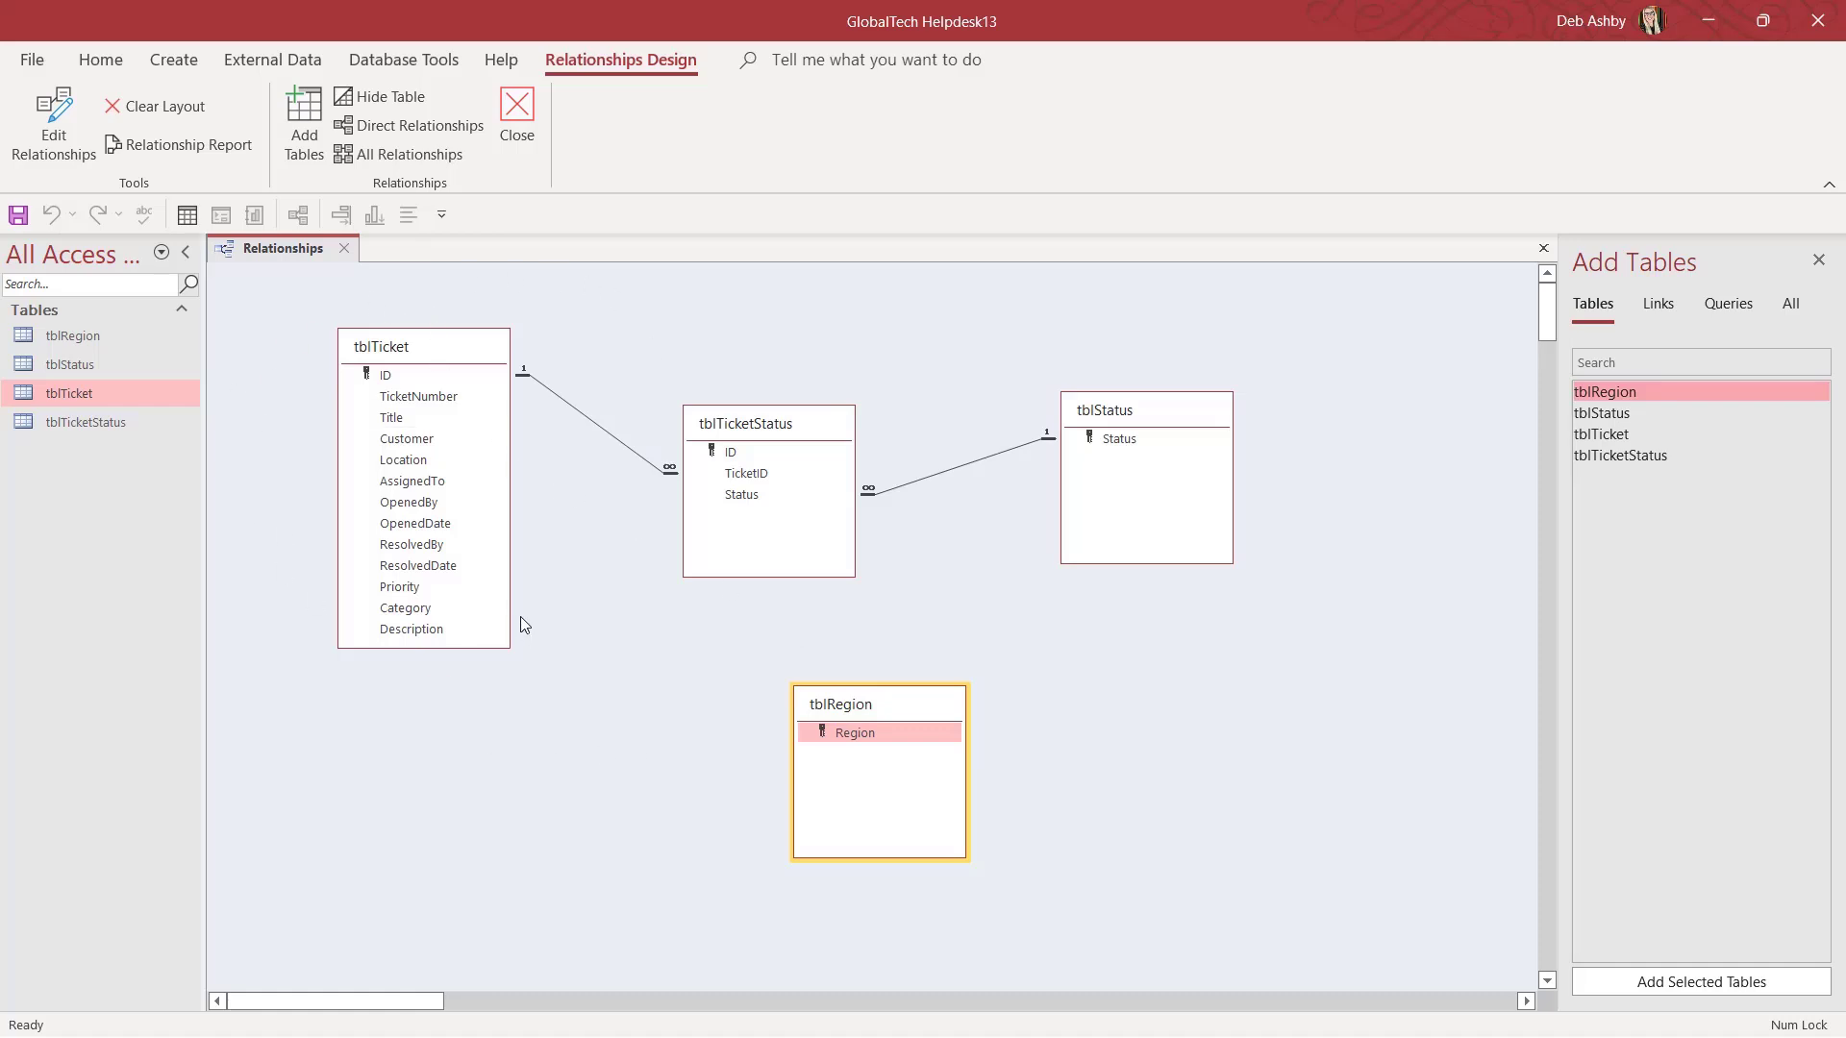
{"action": "left_click_drag", "start_coordinate": [821, 736], "coordinate": [367, 377]}
{"action": "left_click", "coordinate": [345, 251]}
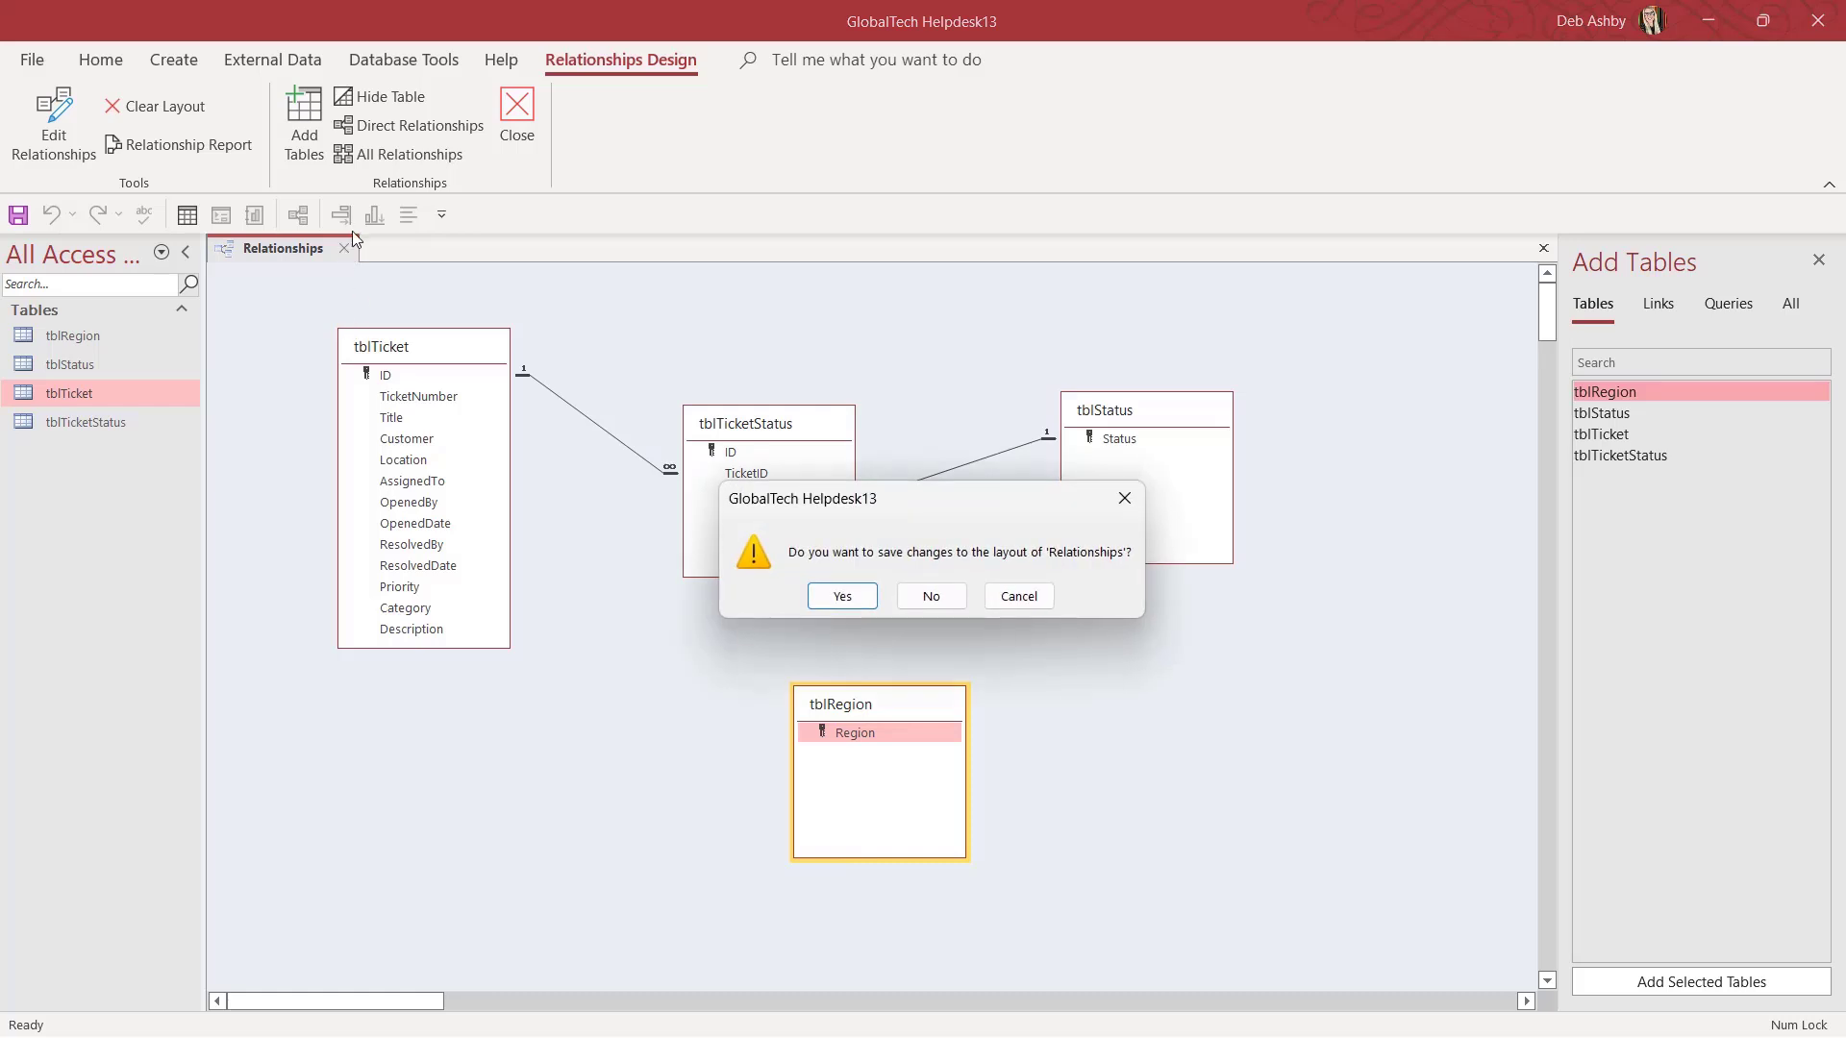
{"action": "left_click", "coordinate": [843, 596]}
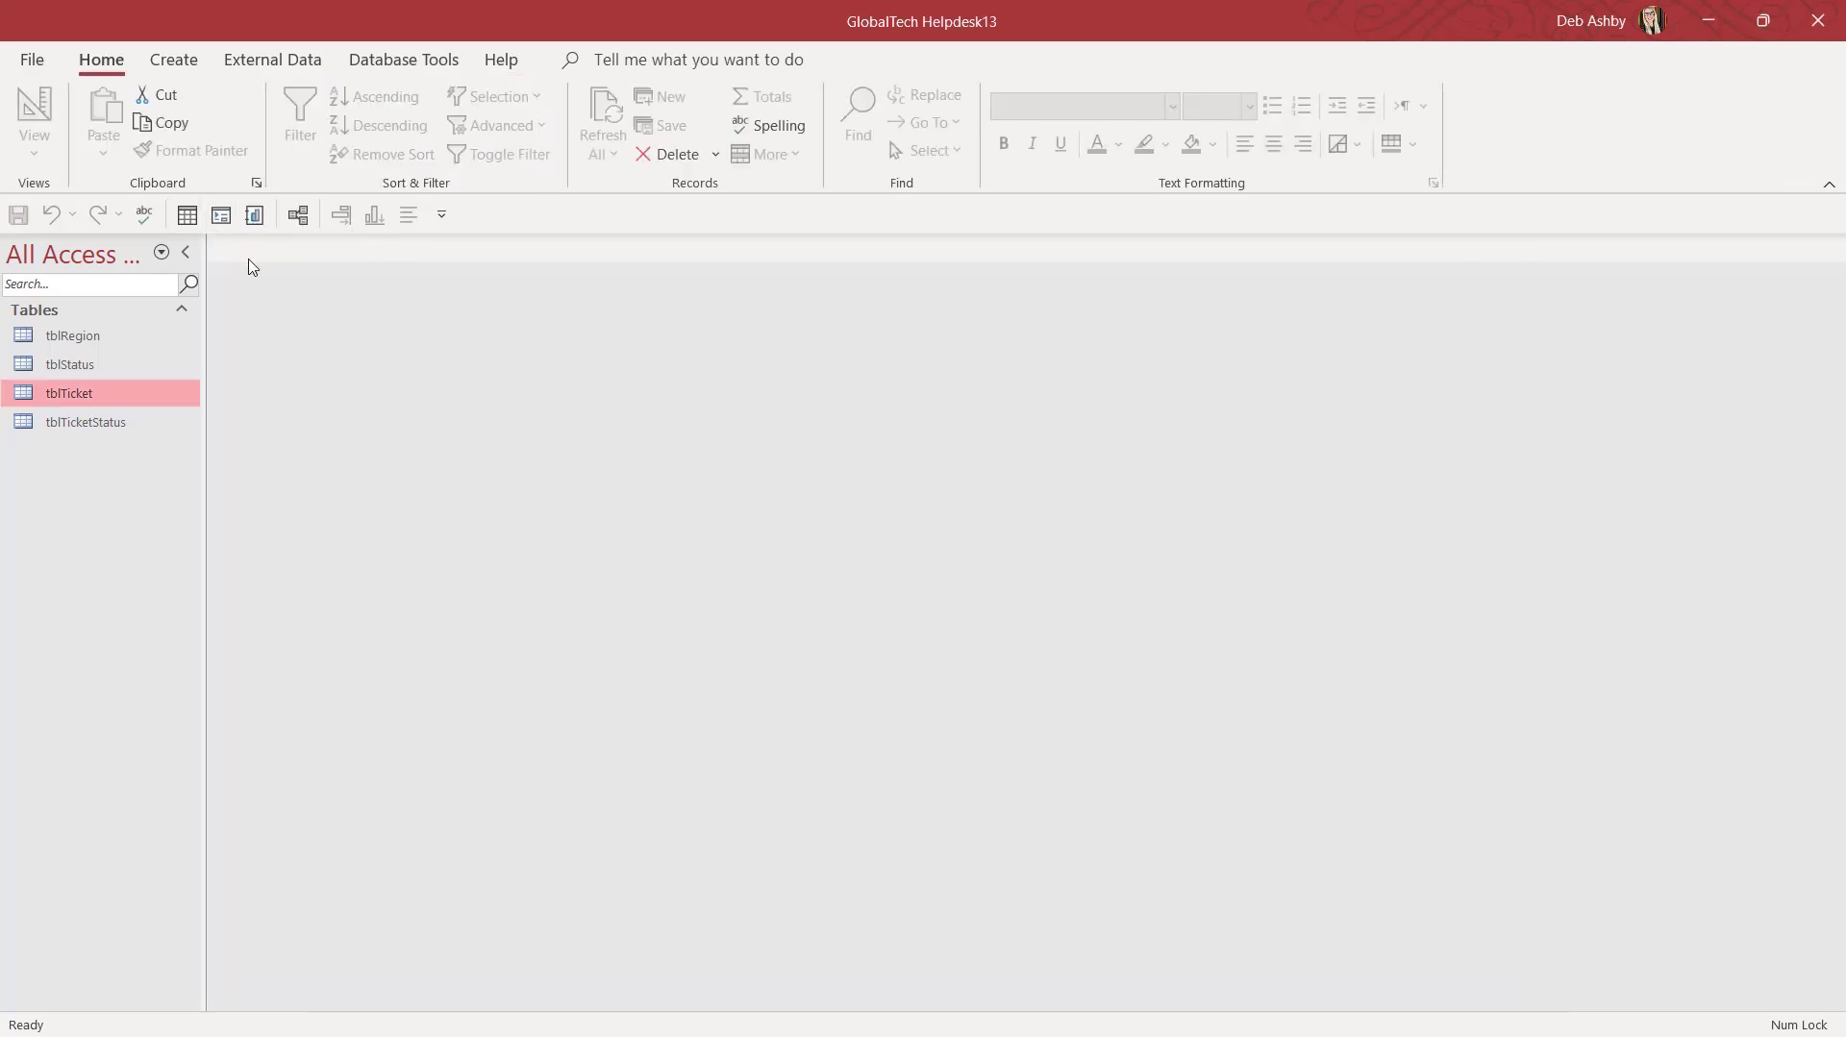
Create a new table, save it as tblTicketRegion and show it in Design View.
{"action": "left_click", "coordinate": [182, 64]}
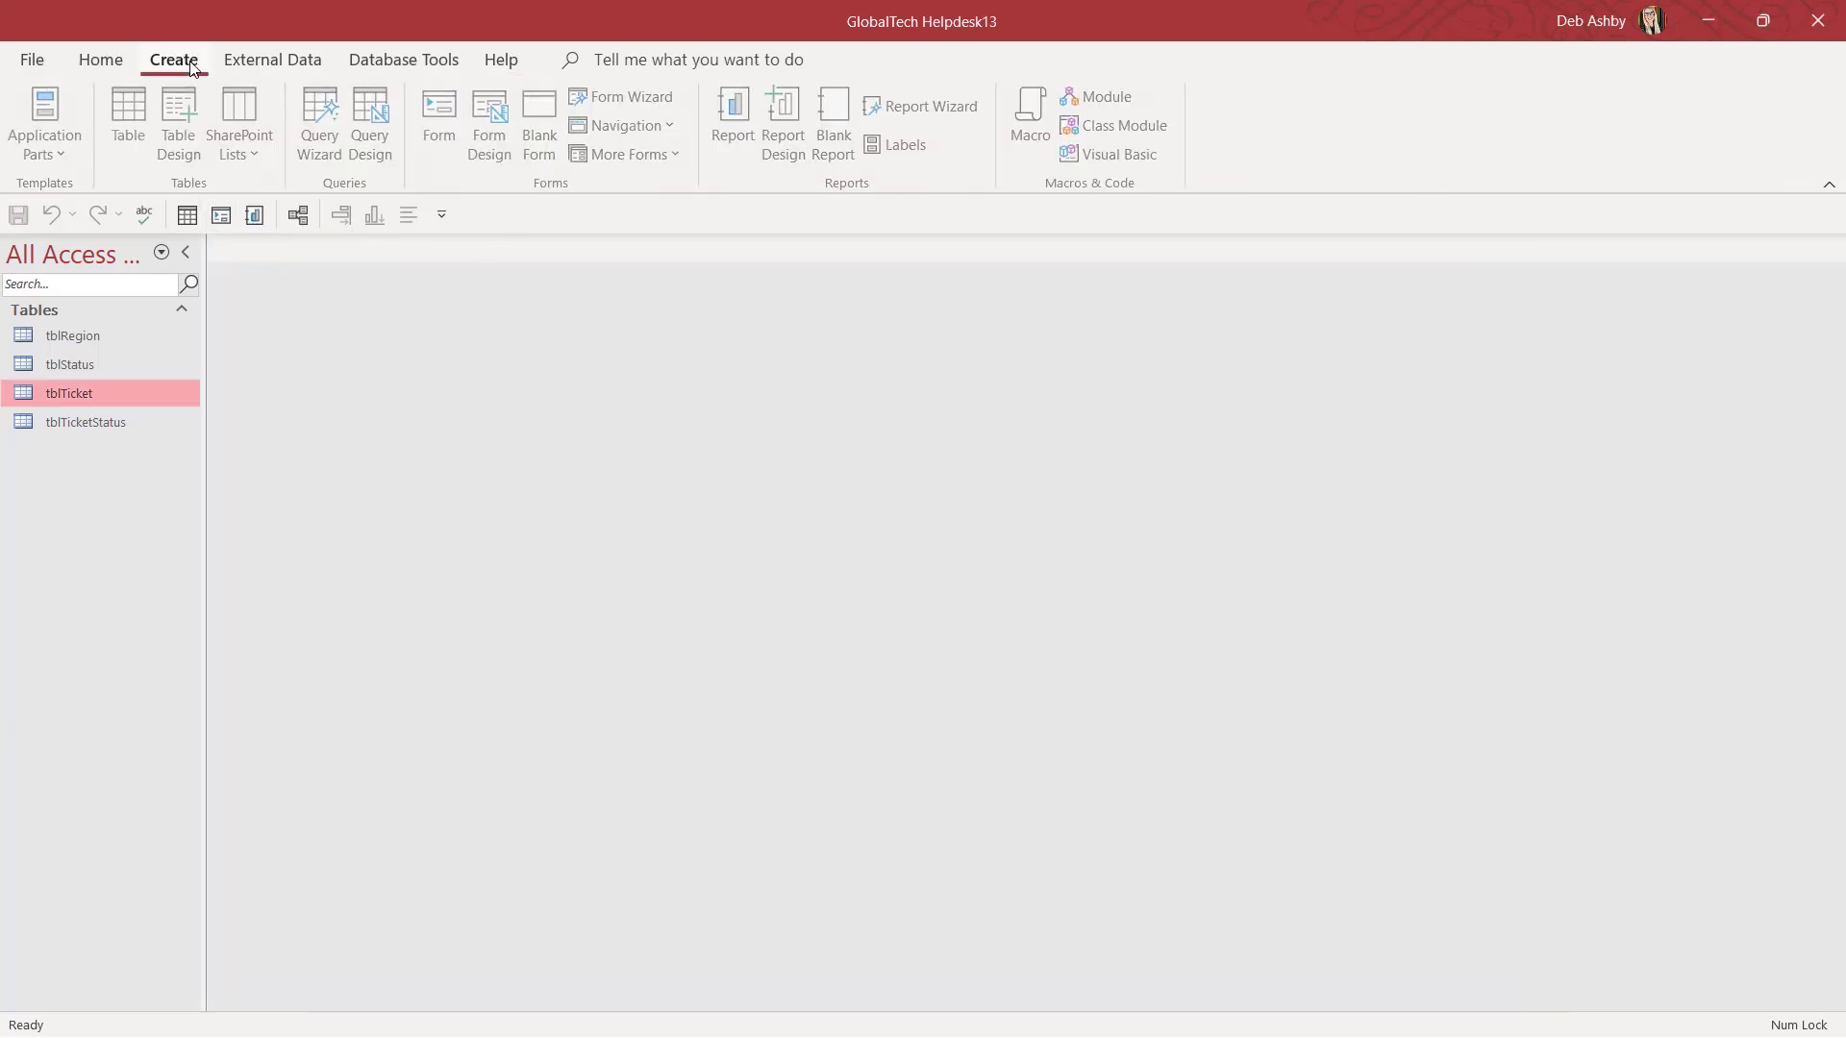
{"action": "left_click", "coordinate": [124, 137]}
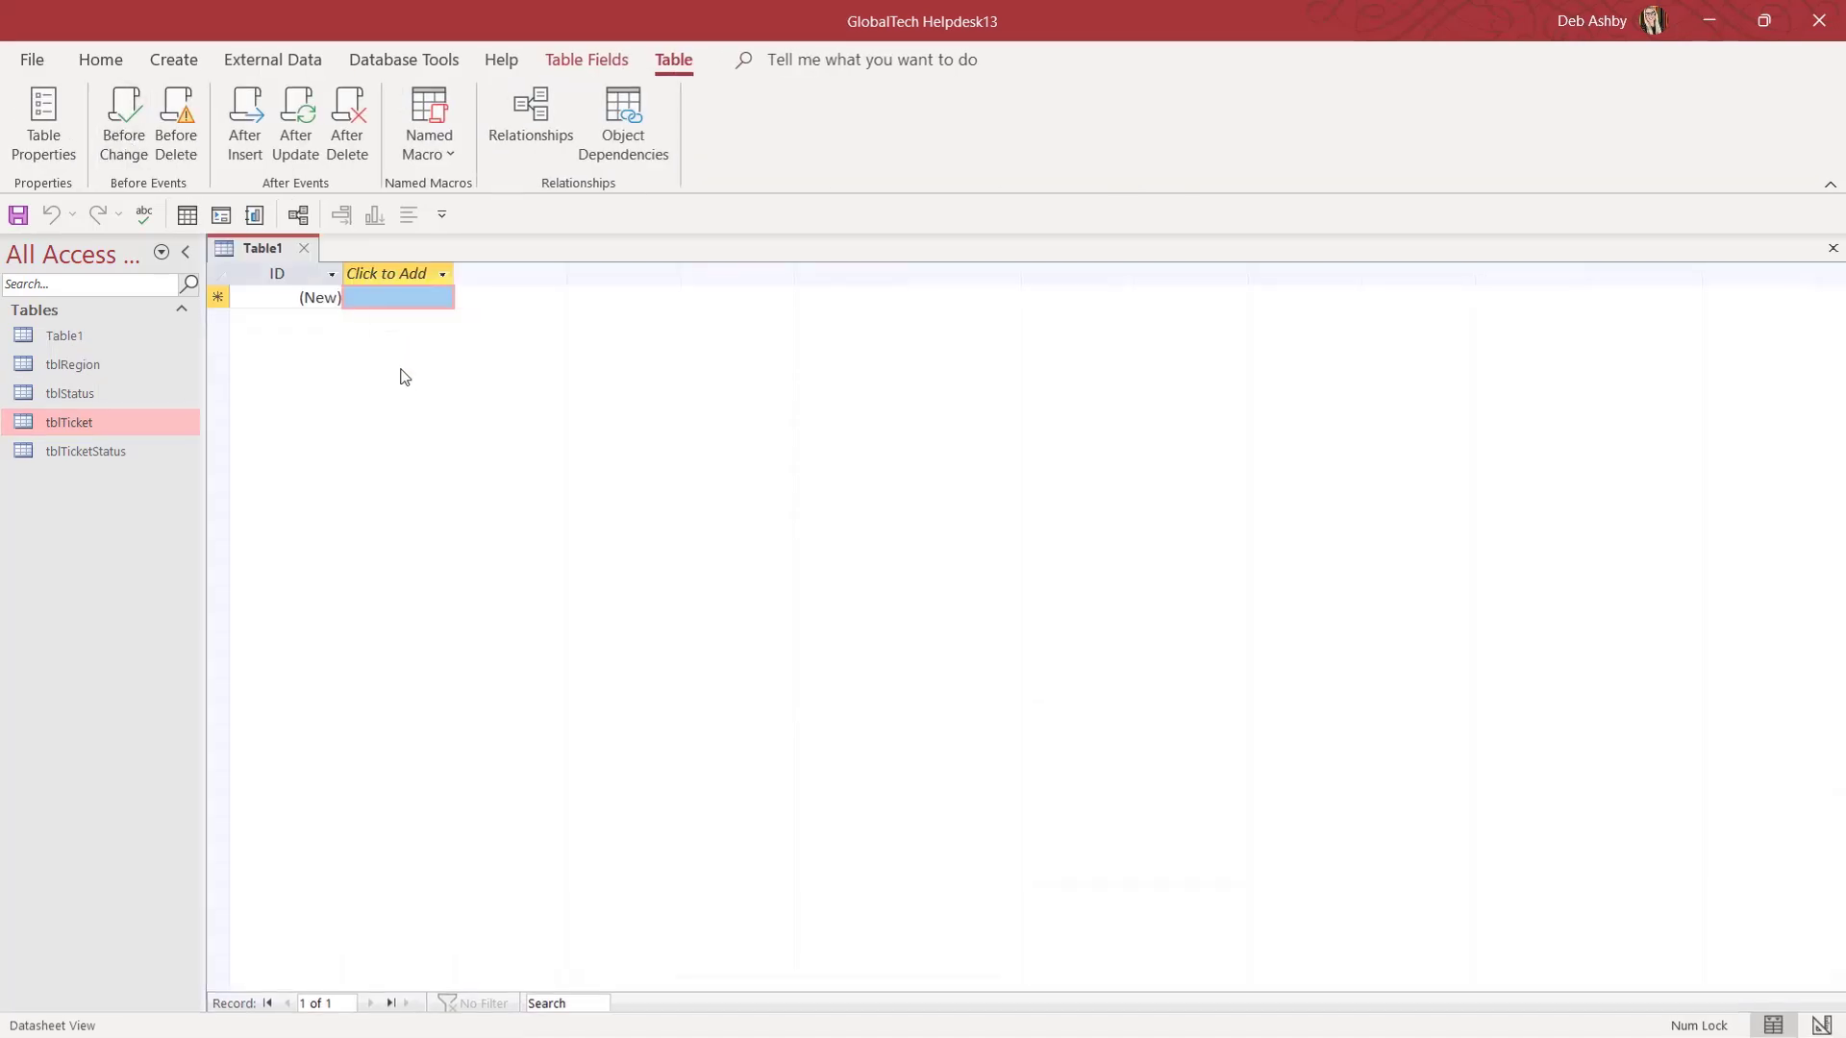
{"action": "right_click", "coordinate": [322, 269]}
{"action": "left_click", "coordinate": [436, 405]}
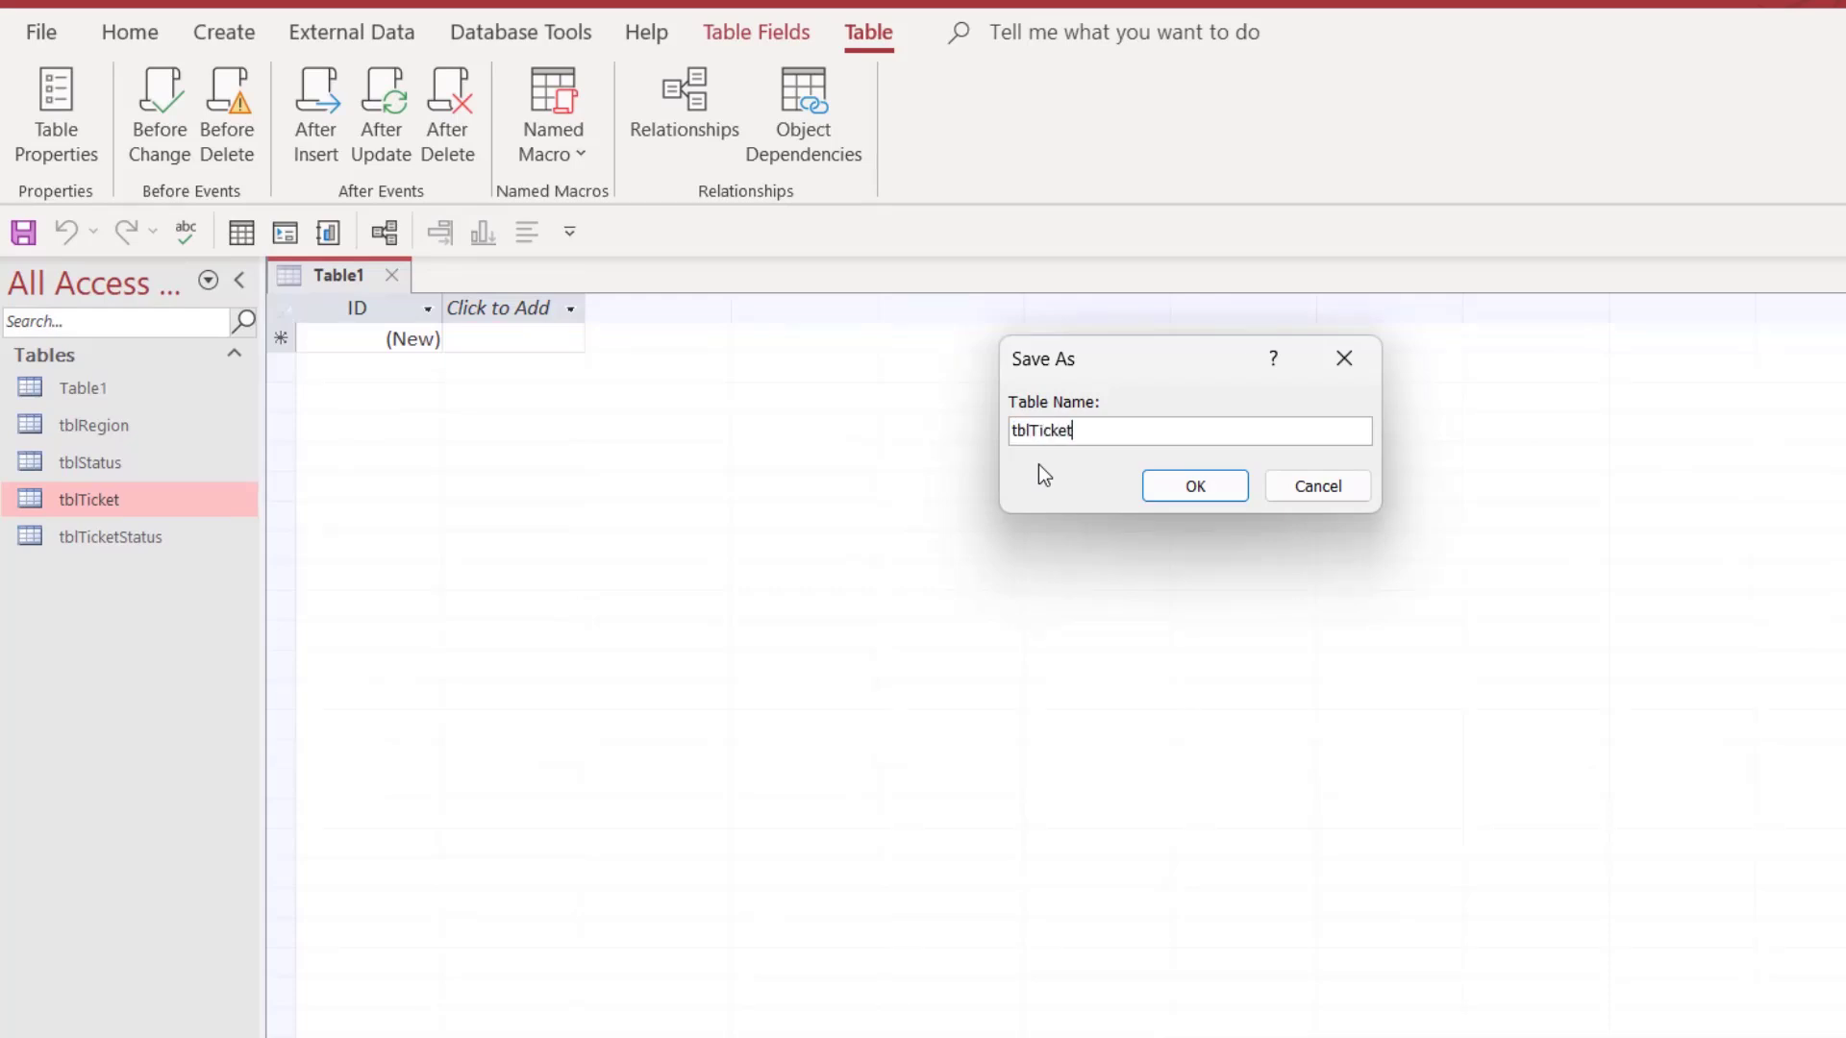
{"action": "type", "text": "tblTicketRegion"}
{"action": "left_click", "coordinate": [1196, 487]}
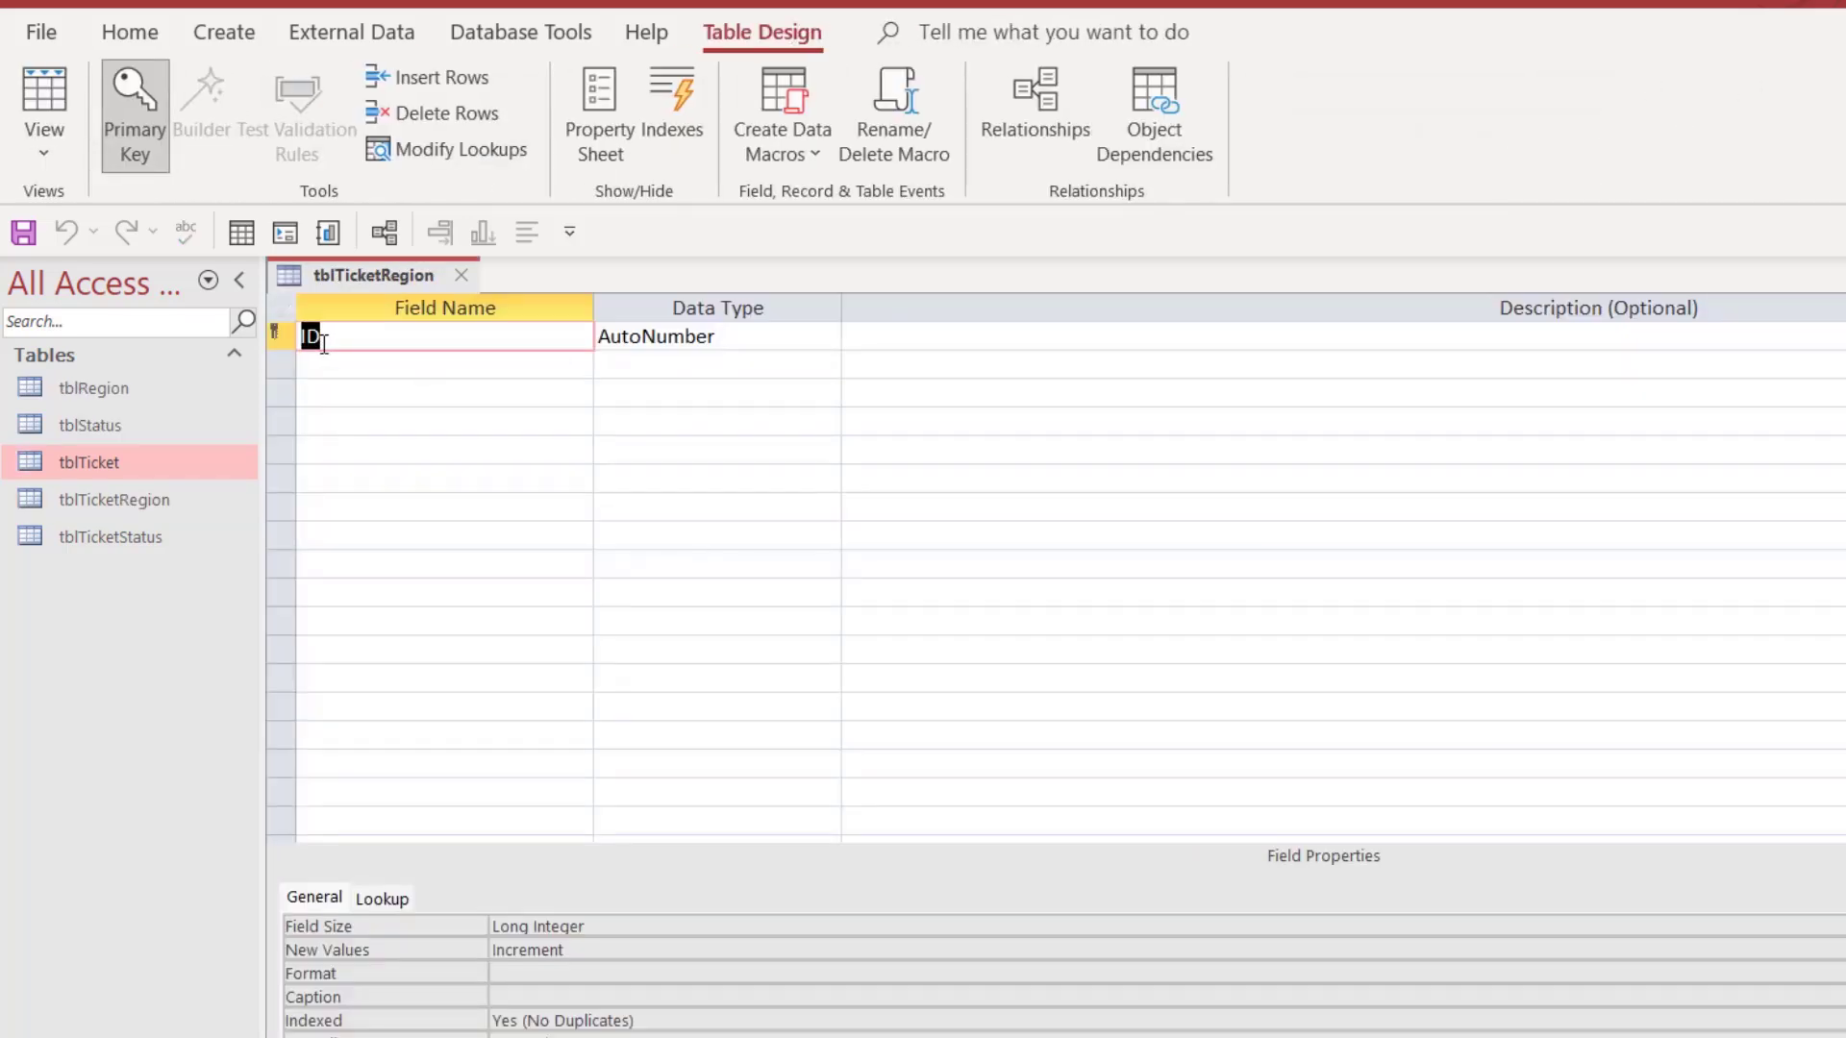
Describe ID as "Unique ID (Primary Key) for this table." and add Number field TicketID described as "Unique ID (Primary Key) of the Ticket table.".
{"action": "left_click", "coordinate": [876, 341]}
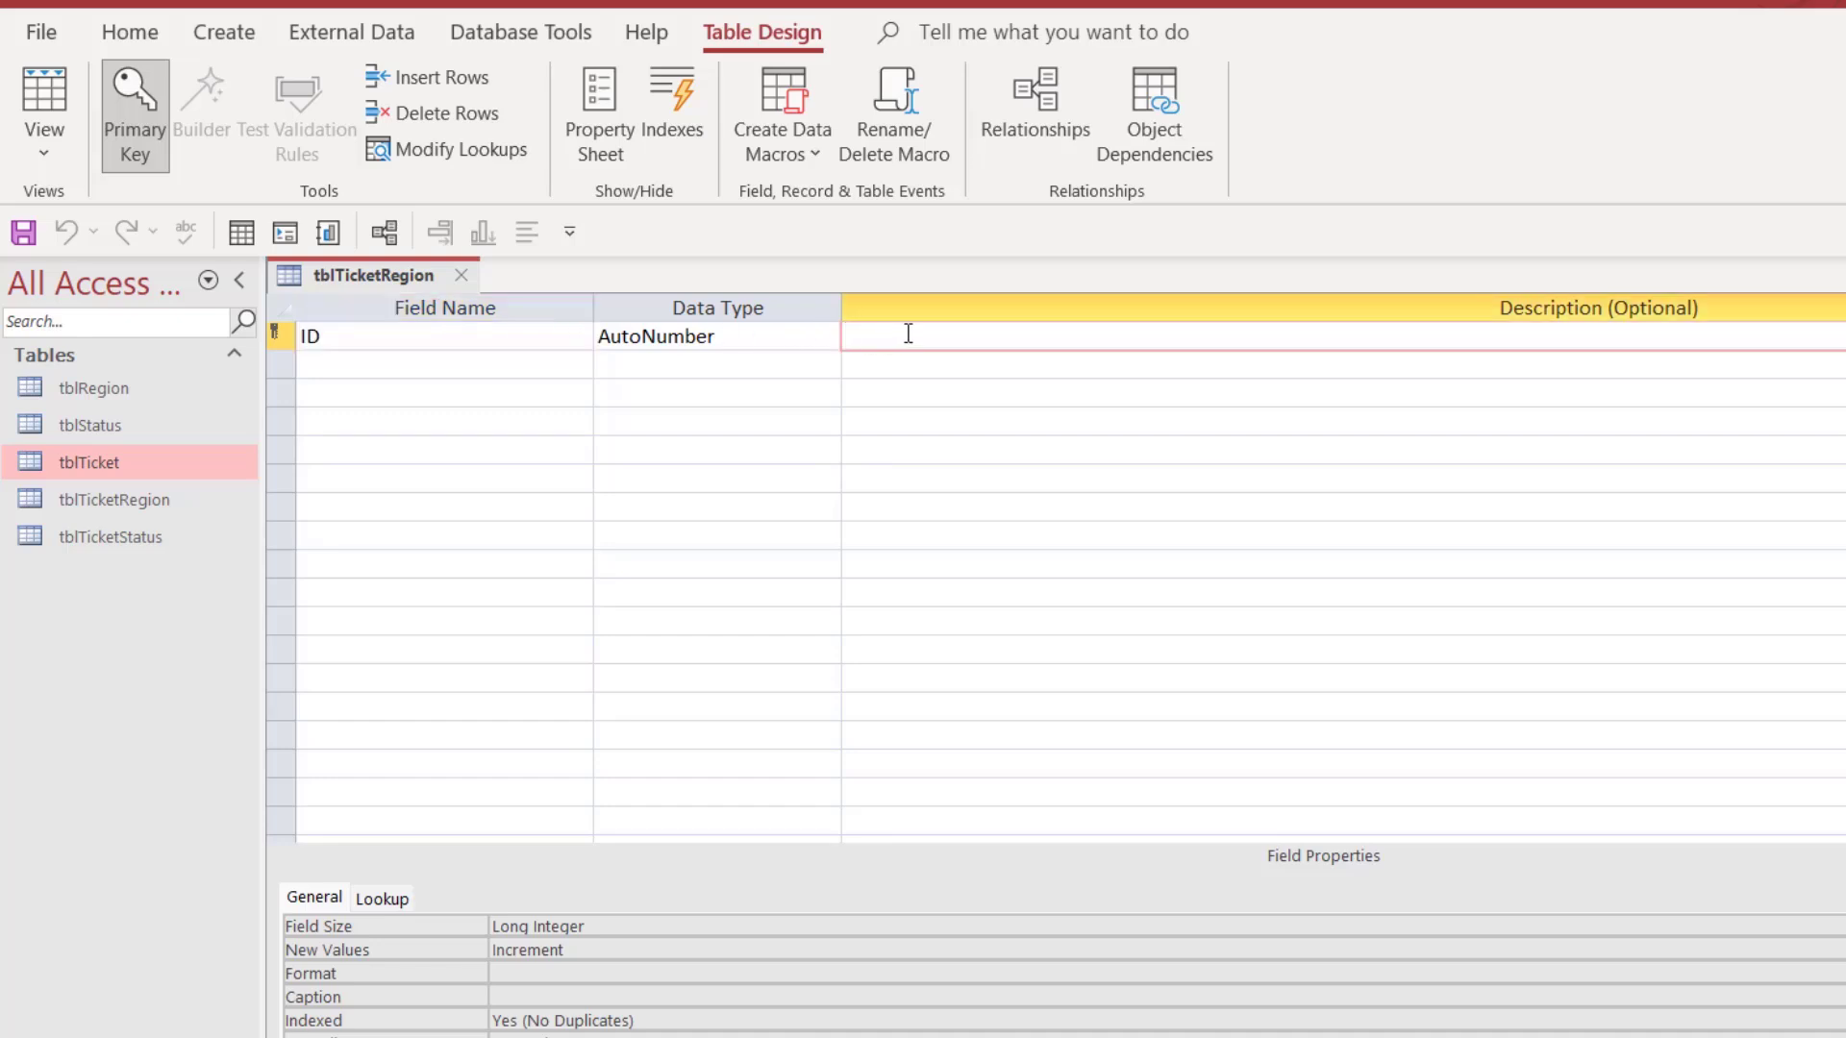
{"action": "type", "text": "Unique ID (Primary Key) for this table."}
{"action": "left_click", "coordinate": [330, 363]}
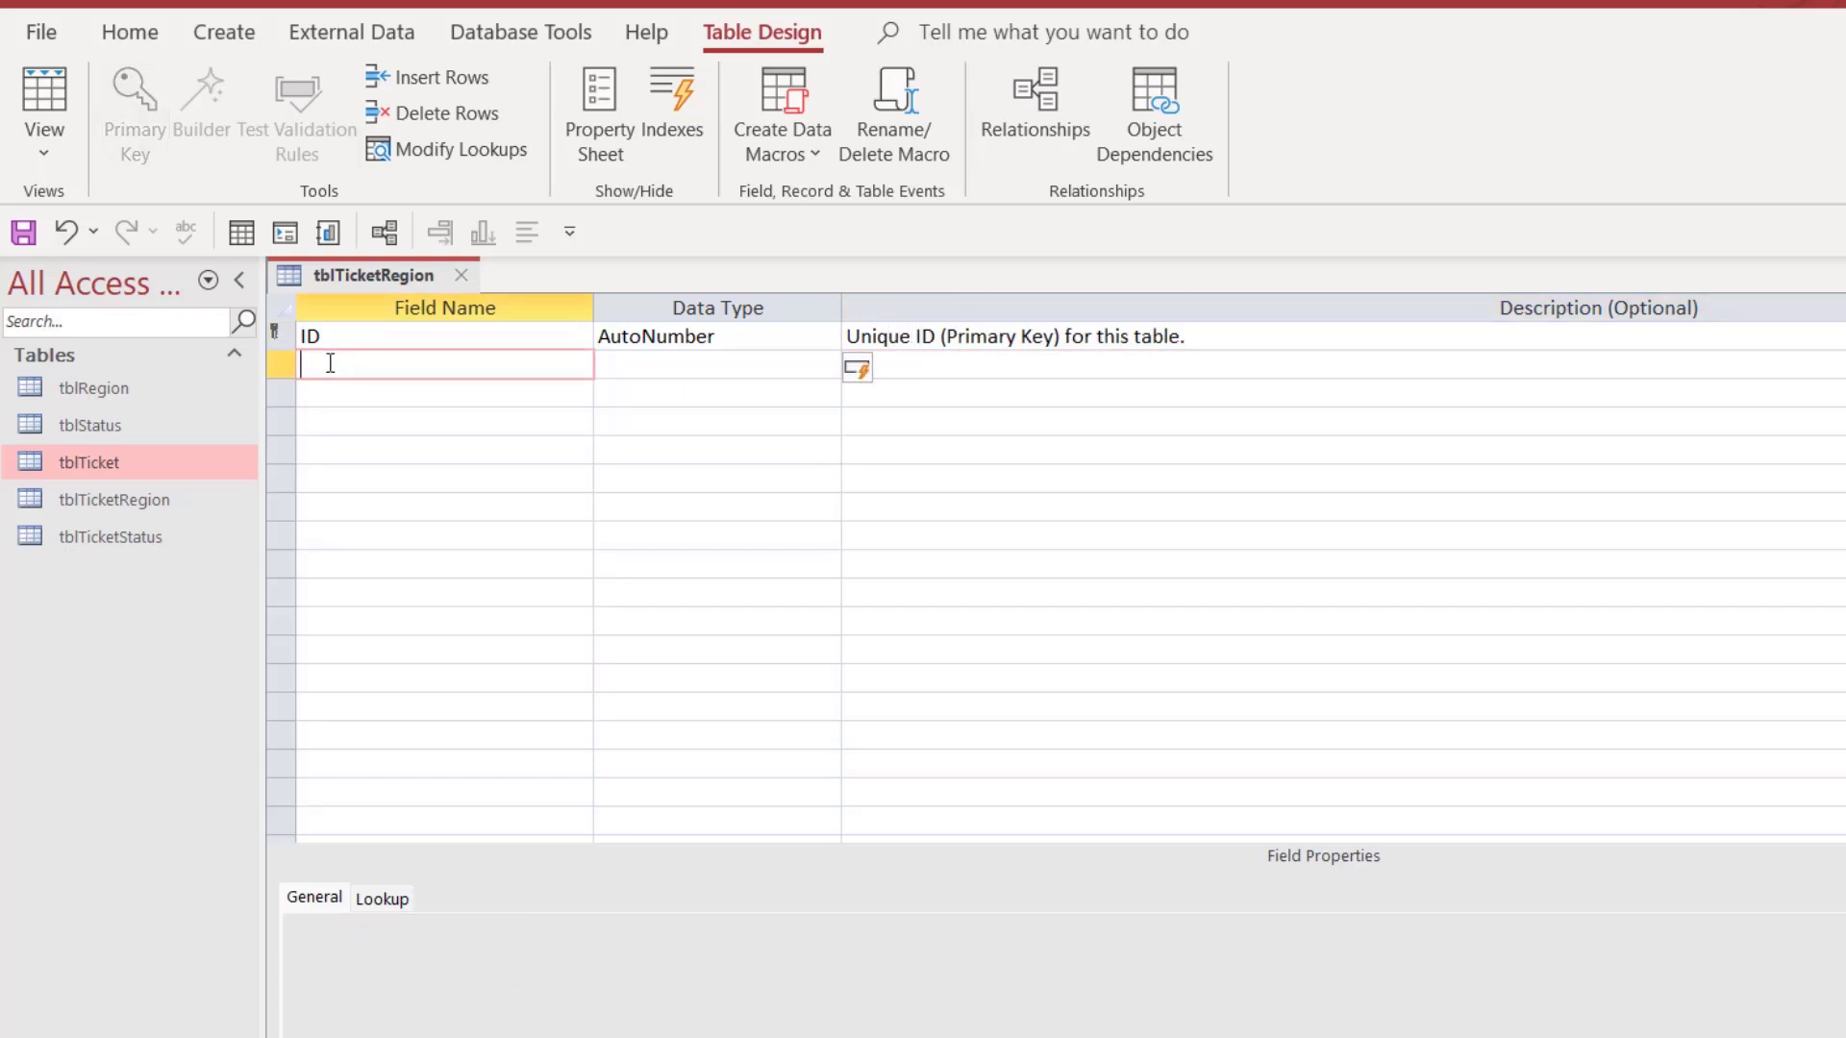
{"action": "type", "text": "TicketID"}
{"action": "key", "text": "Tab"}
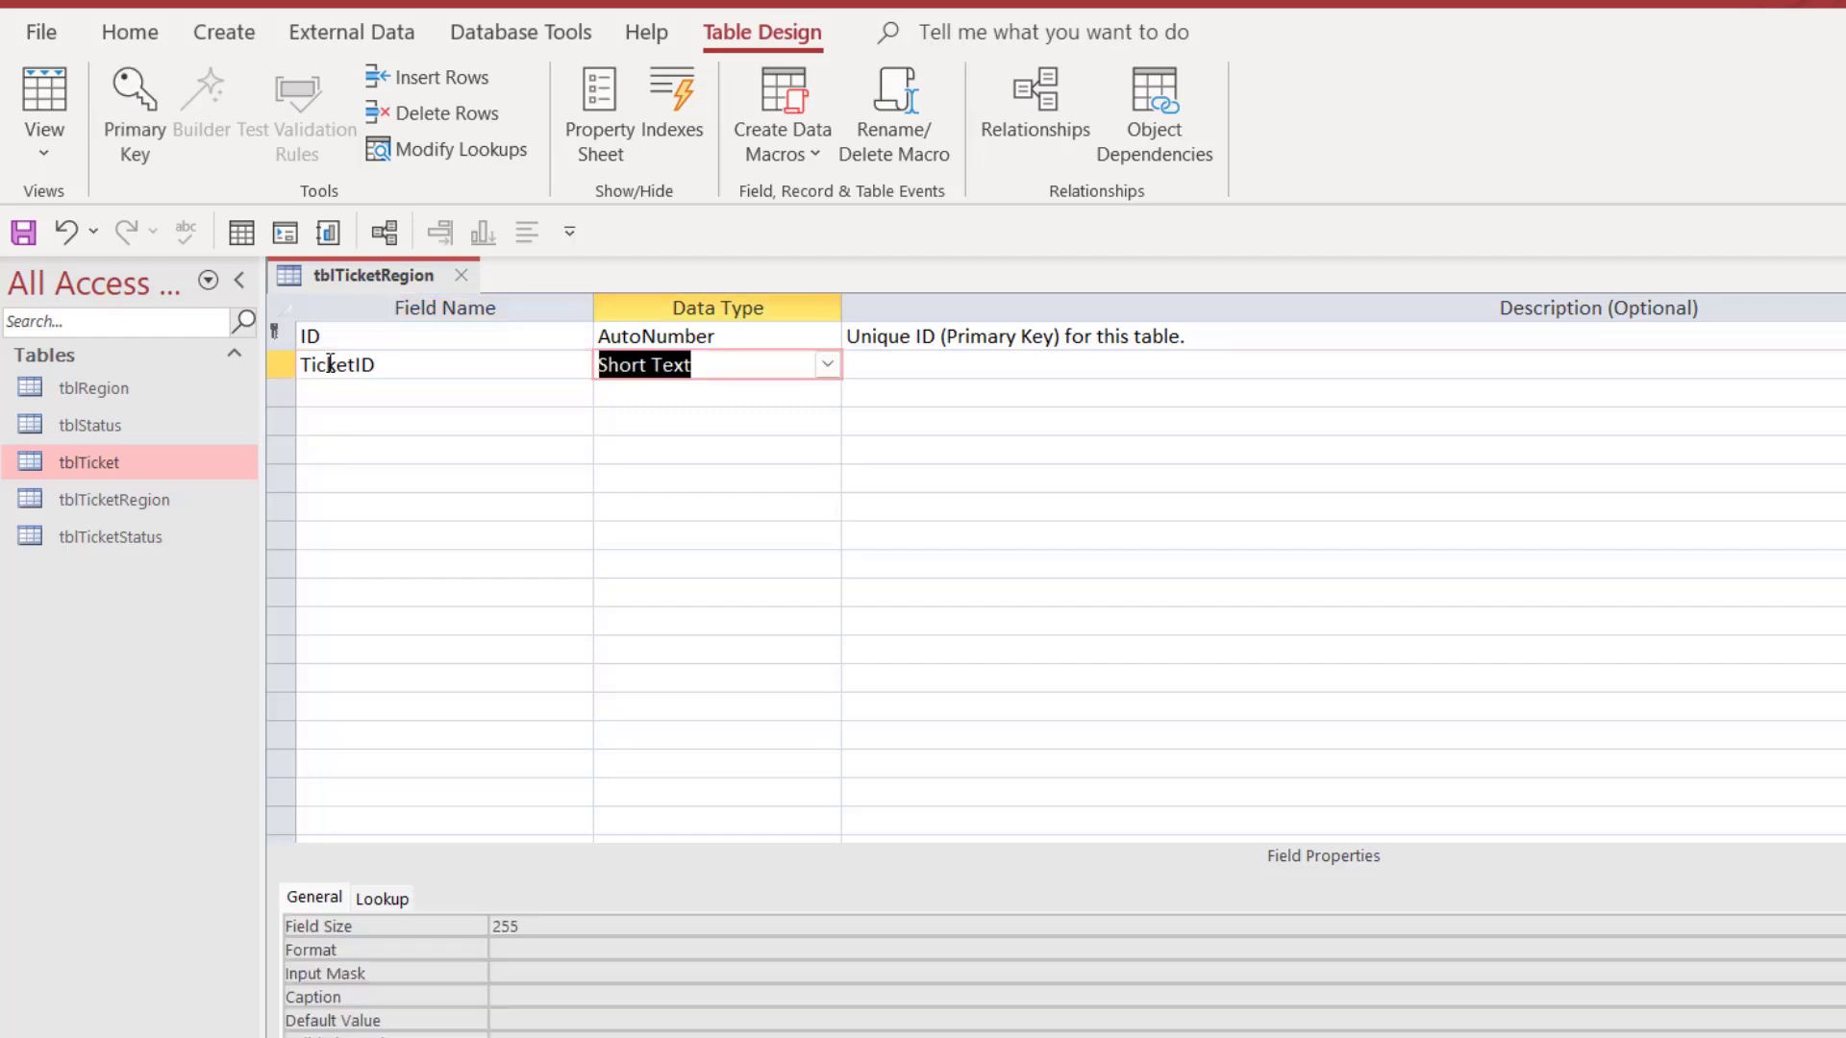
{"action": "left_click", "coordinate": [826, 364]}
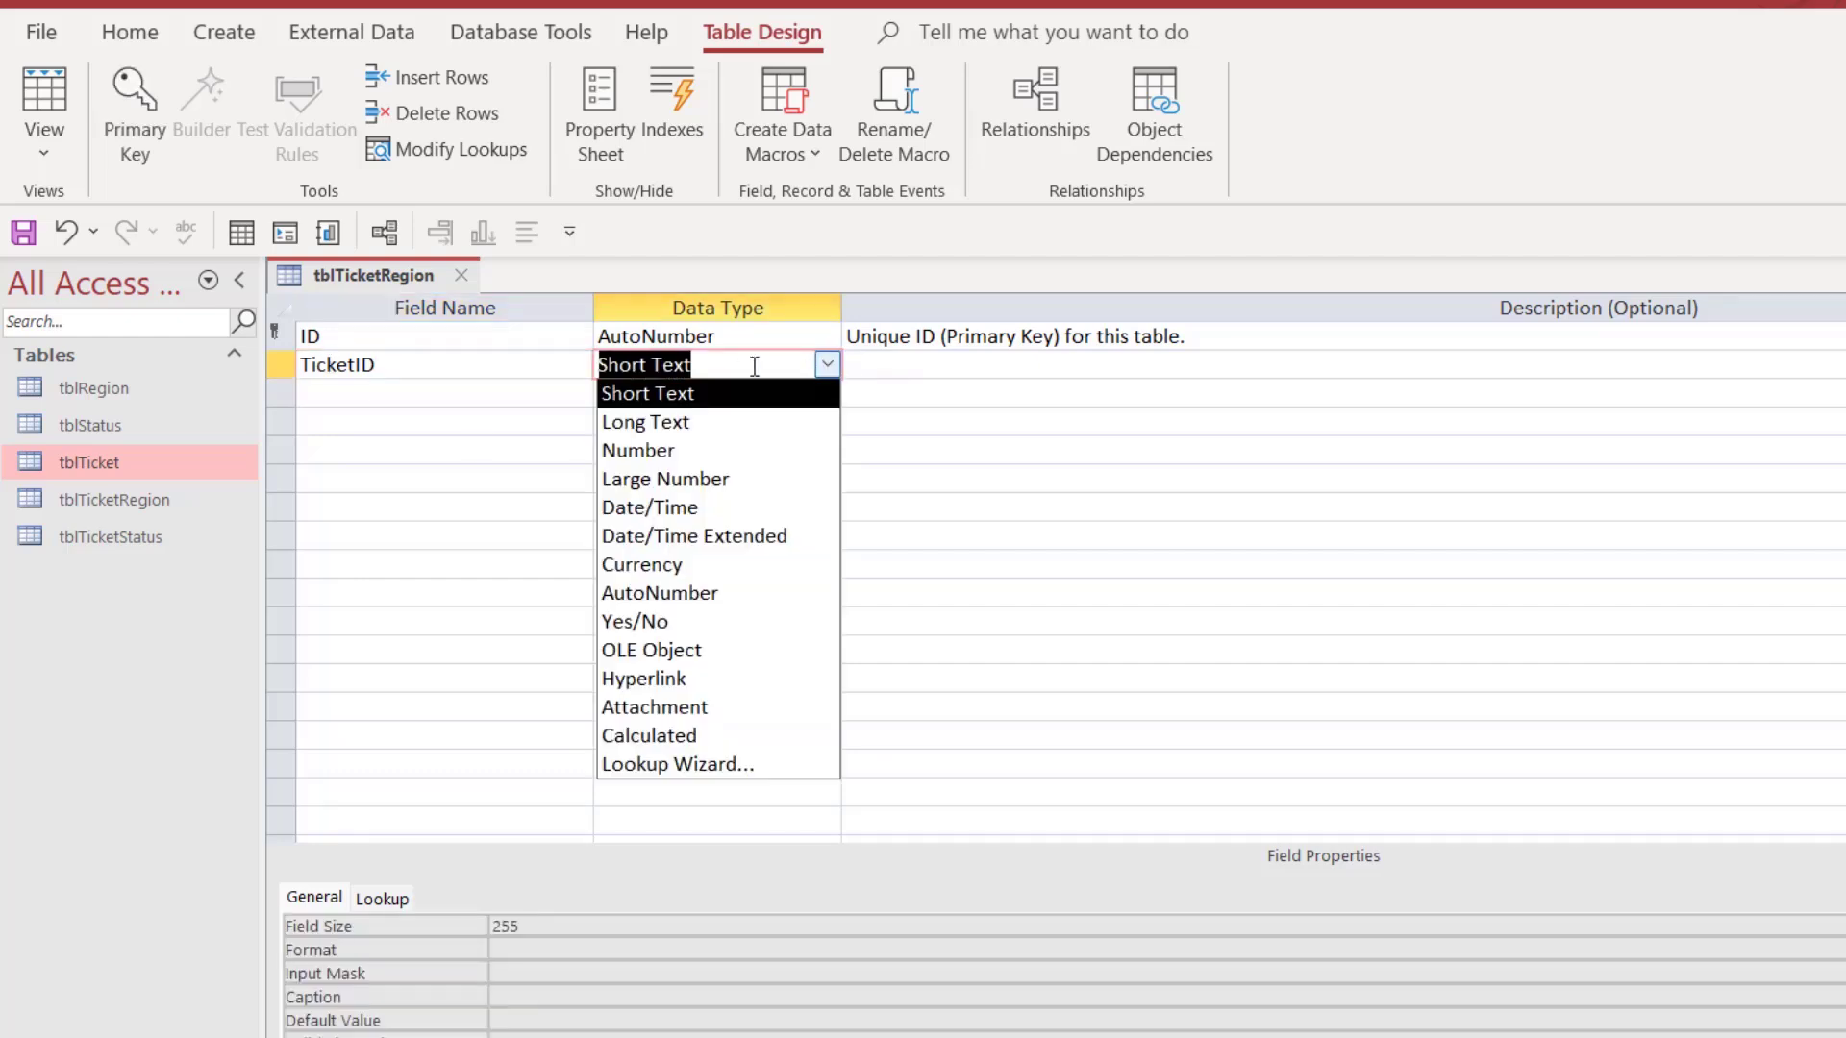
{"action": "left_click", "coordinate": [681, 452]}
{"action": "left_click", "coordinate": [869, 365]}
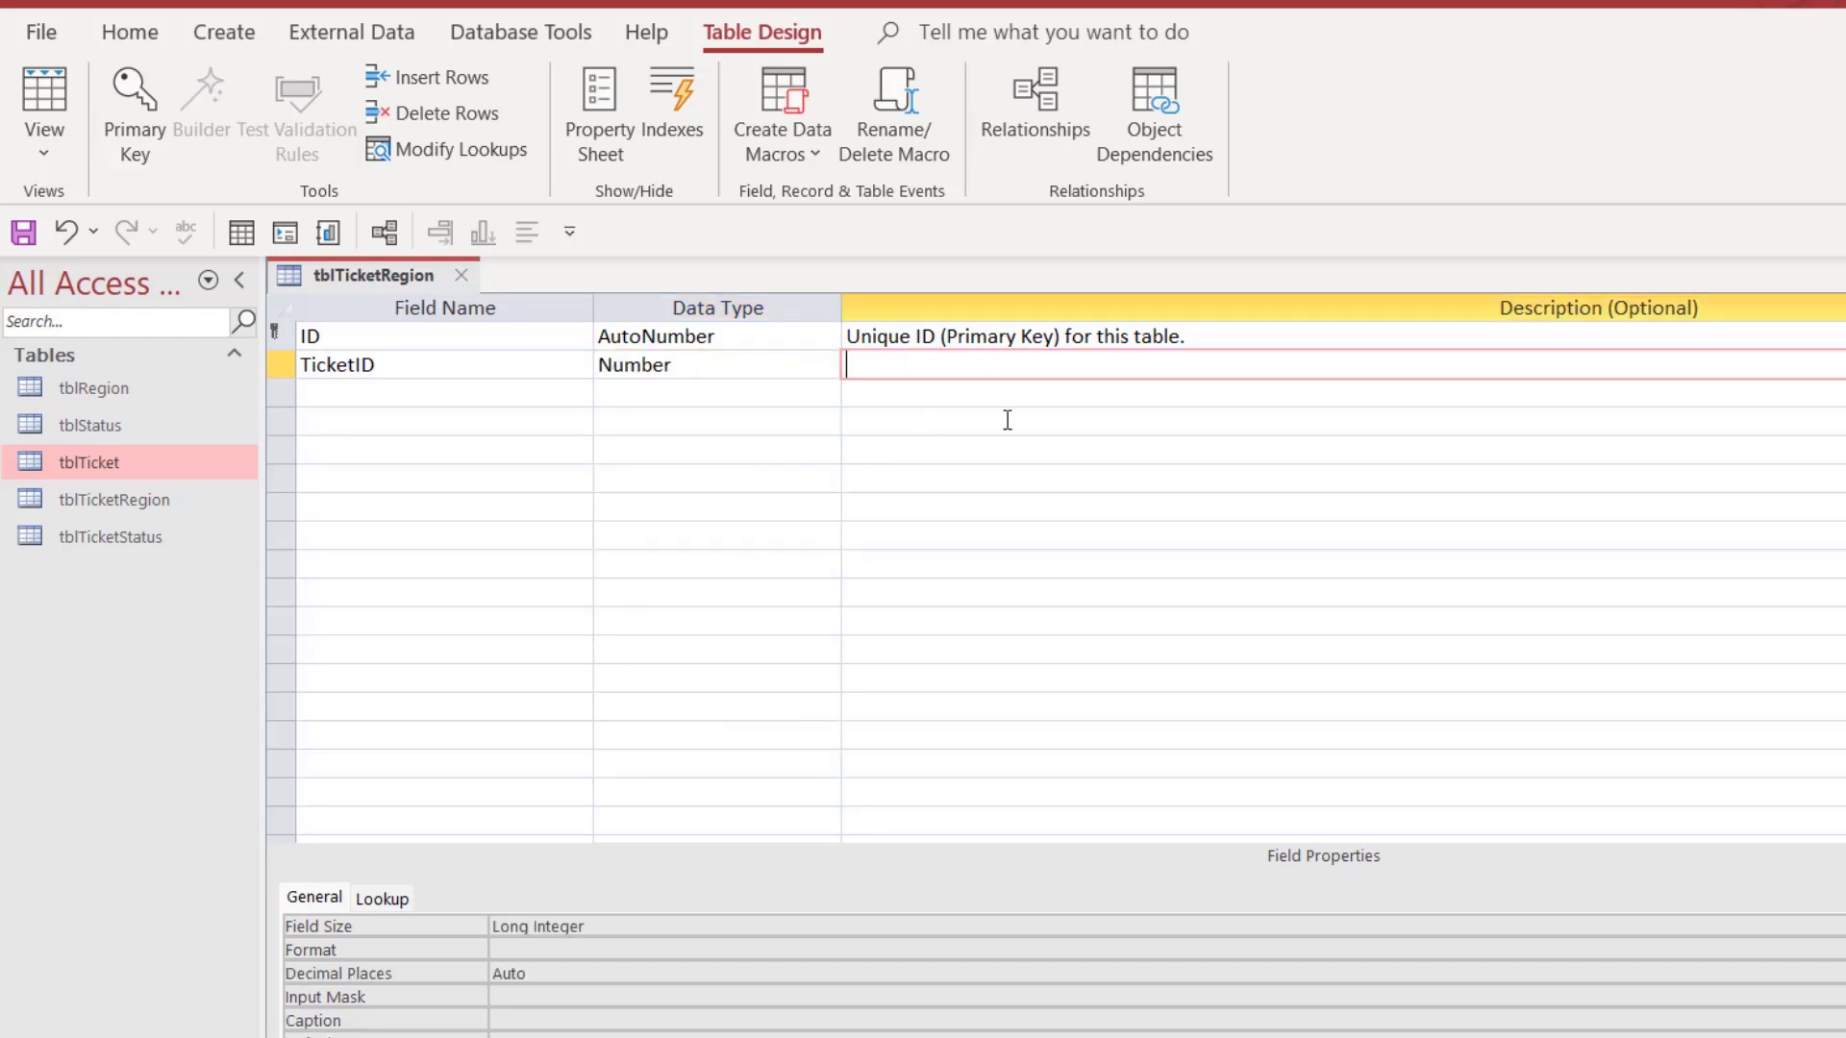
{"action": "type", "text": "Unique ID (Primary Key) of the Ticket table."}
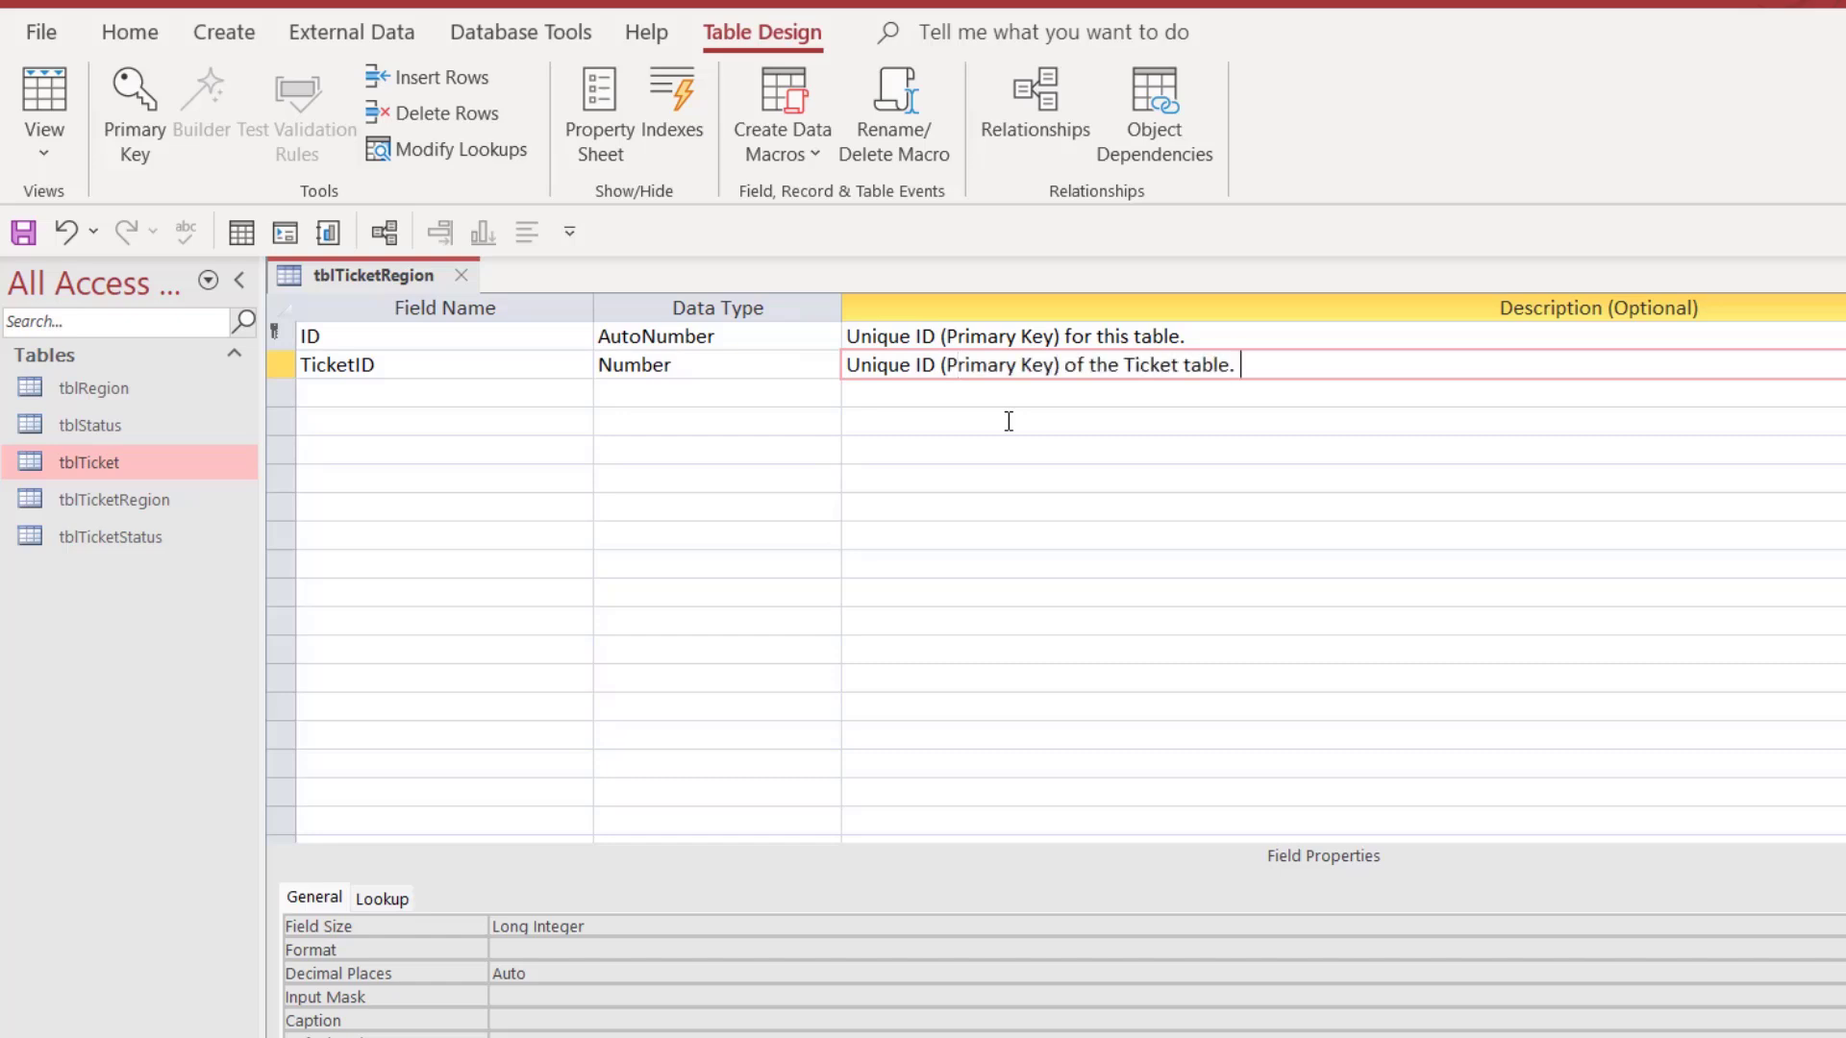
Add a Short Text field Region with the description "Unique ID (Primary Key) of the Region table.".
{"action": "left_click", "coordinate": [334, 396]}
{"action": "type", "text": "Regio"}
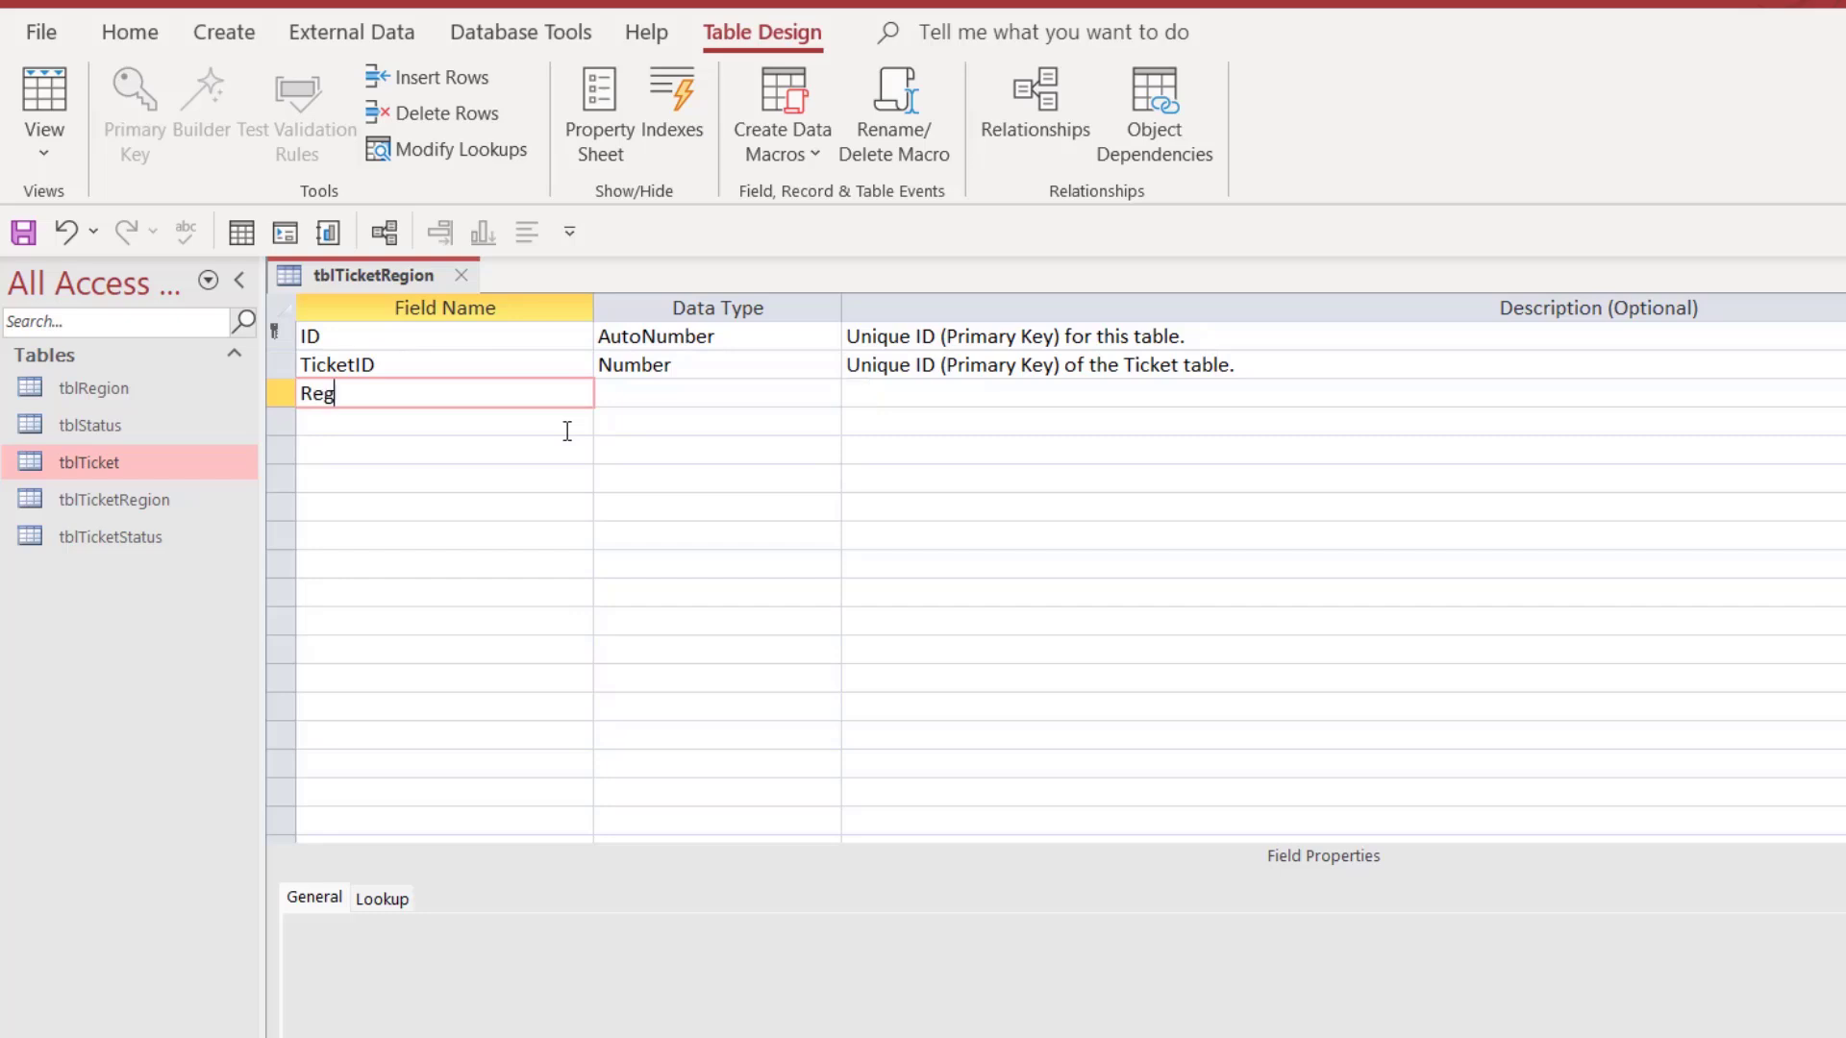
{"action": "key", "text": "BackSpace"}
{"action": "key", "text": "BackSpace"}
{"action": "type", "text": "ion"}
{"action": "key", "text": "Tab"}
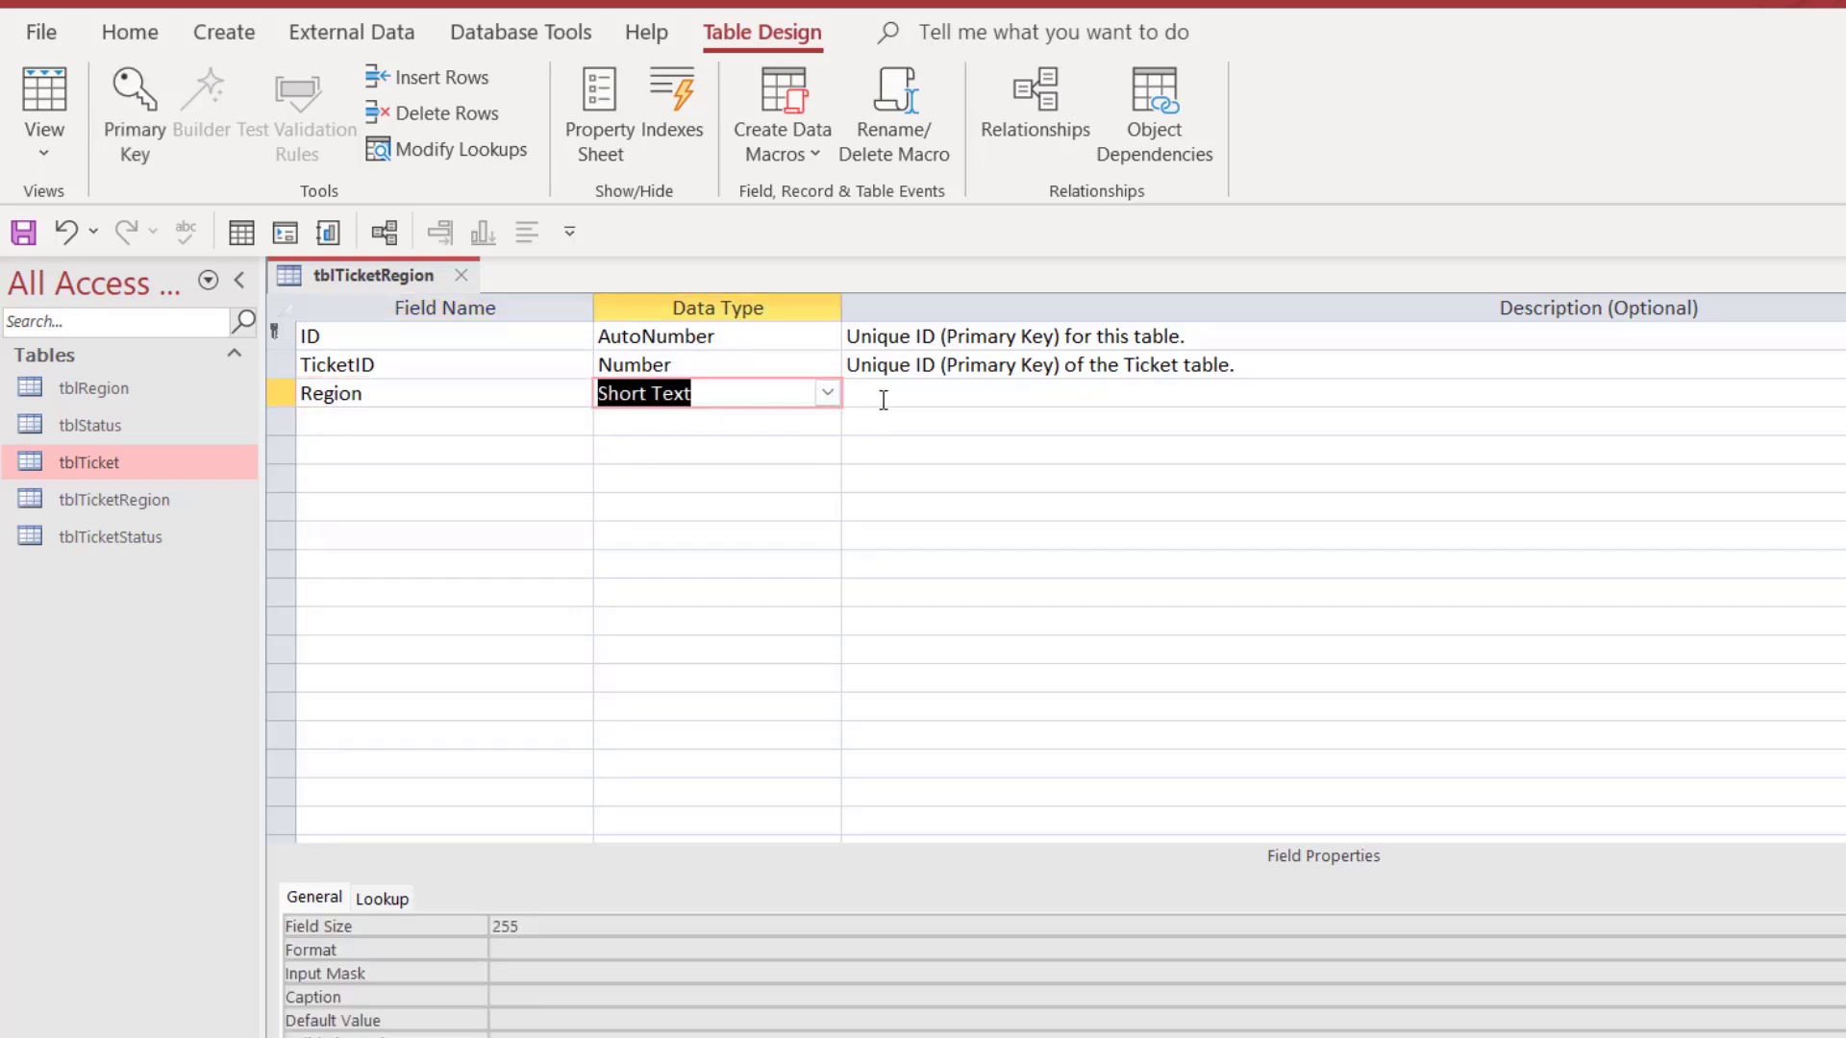
{"action": "key", "text": "Tab"}
{"action": "type", "text": "Unique ID (Primary Key) of the Region table."}
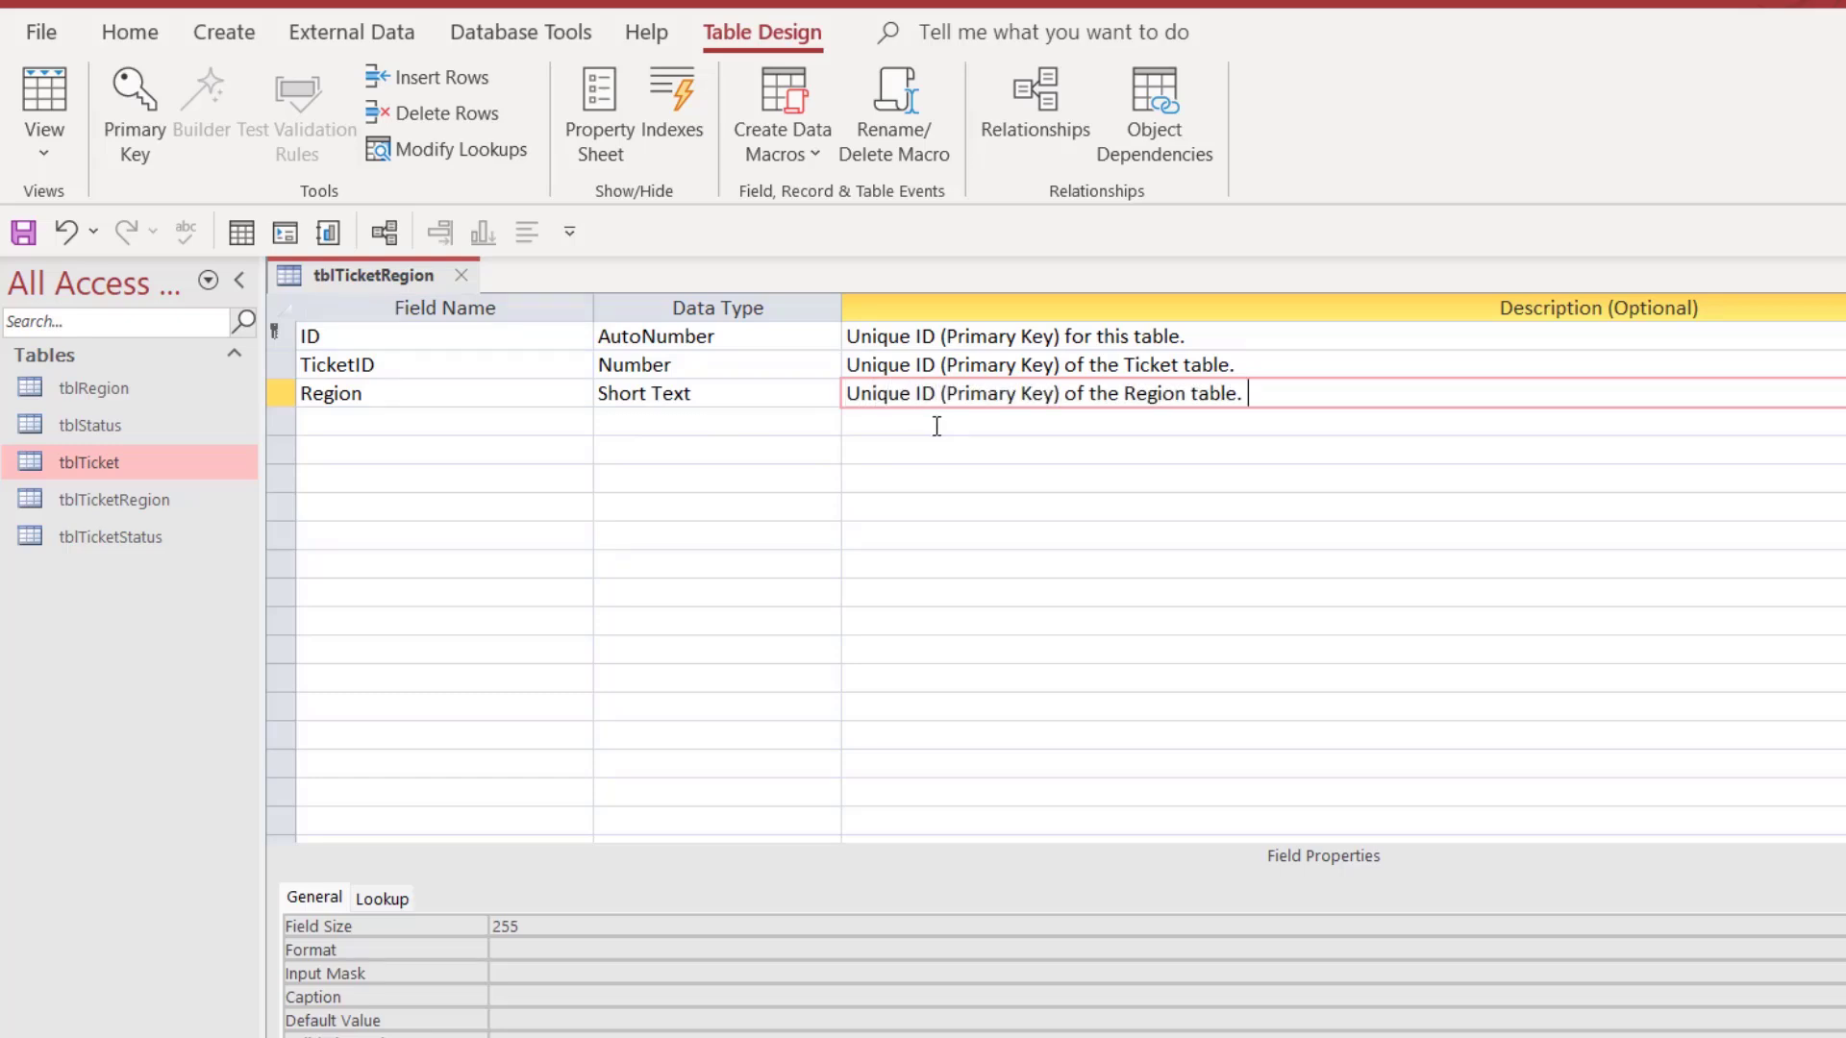
Make TicketID required, and set Region's size to 70, Required to Yes, Allow Zero Length to No and Indexed to Yes (Duplicates OK).
{"action": "left_click", "coordinate": [280, 366]}
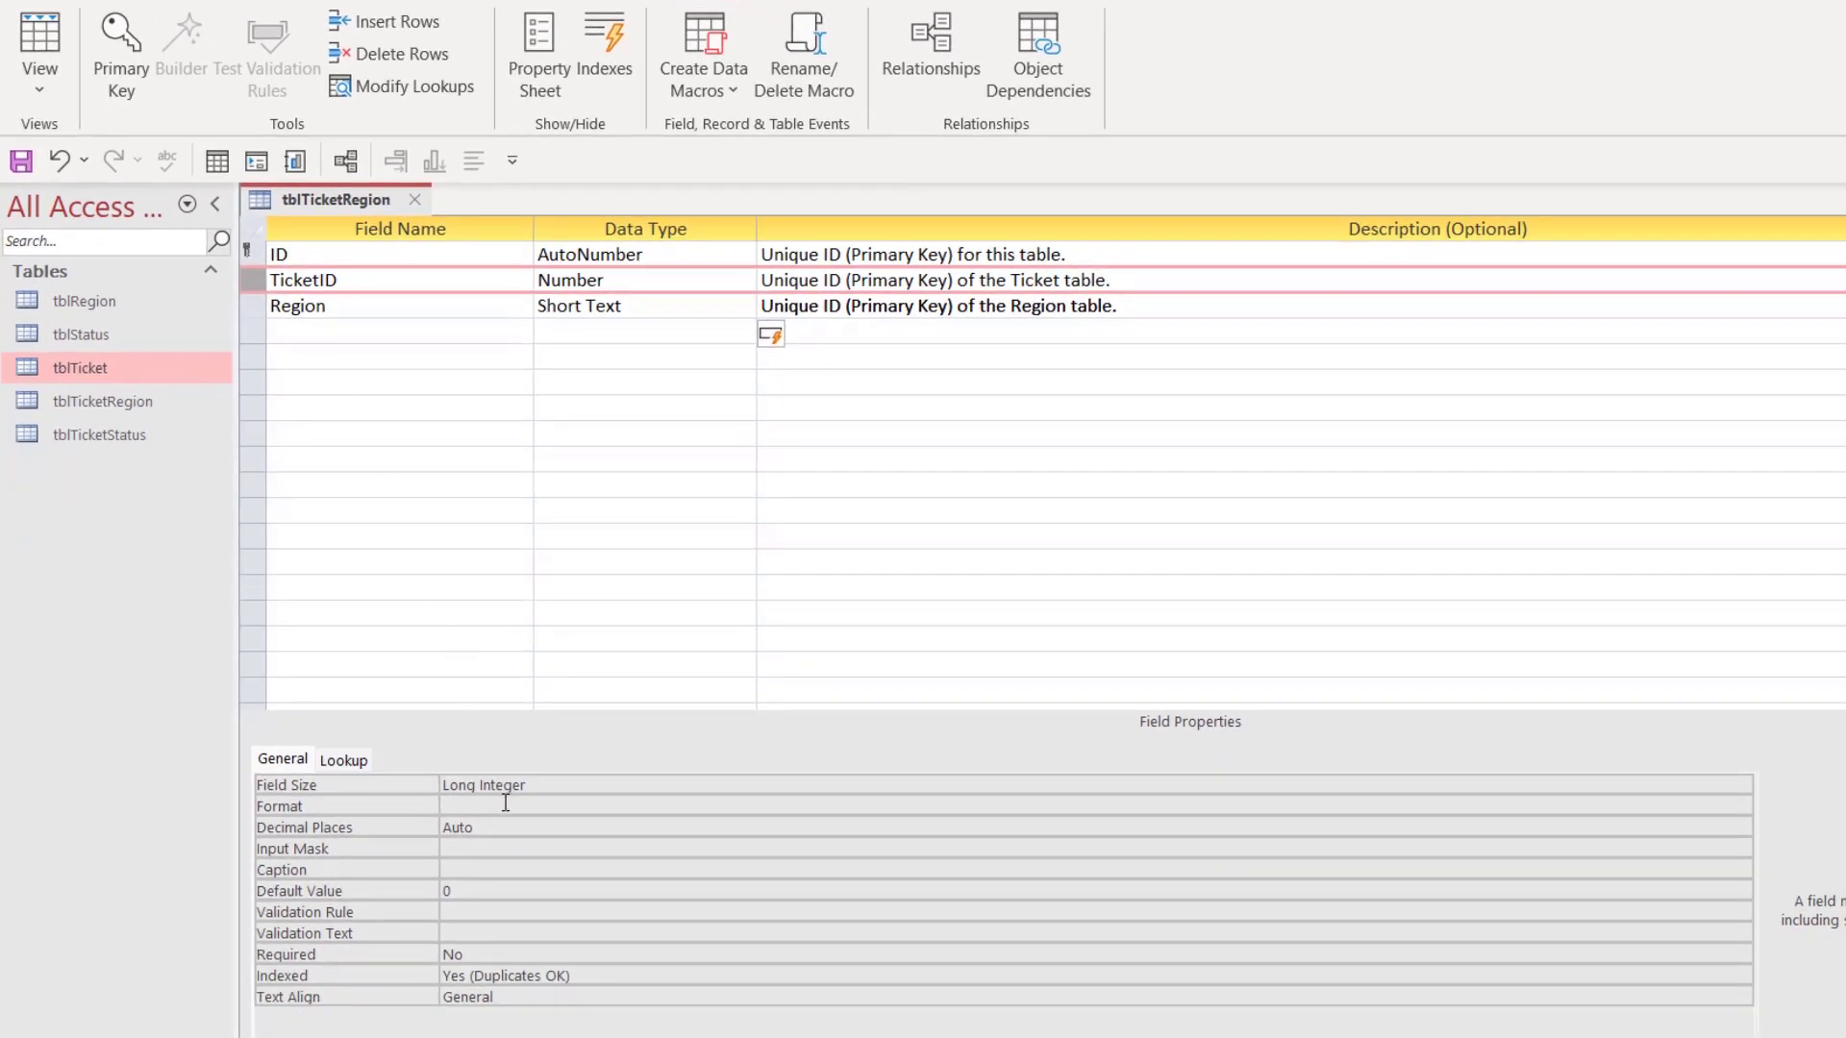
{"action": "double_click", "coordinate": [455, 952]}
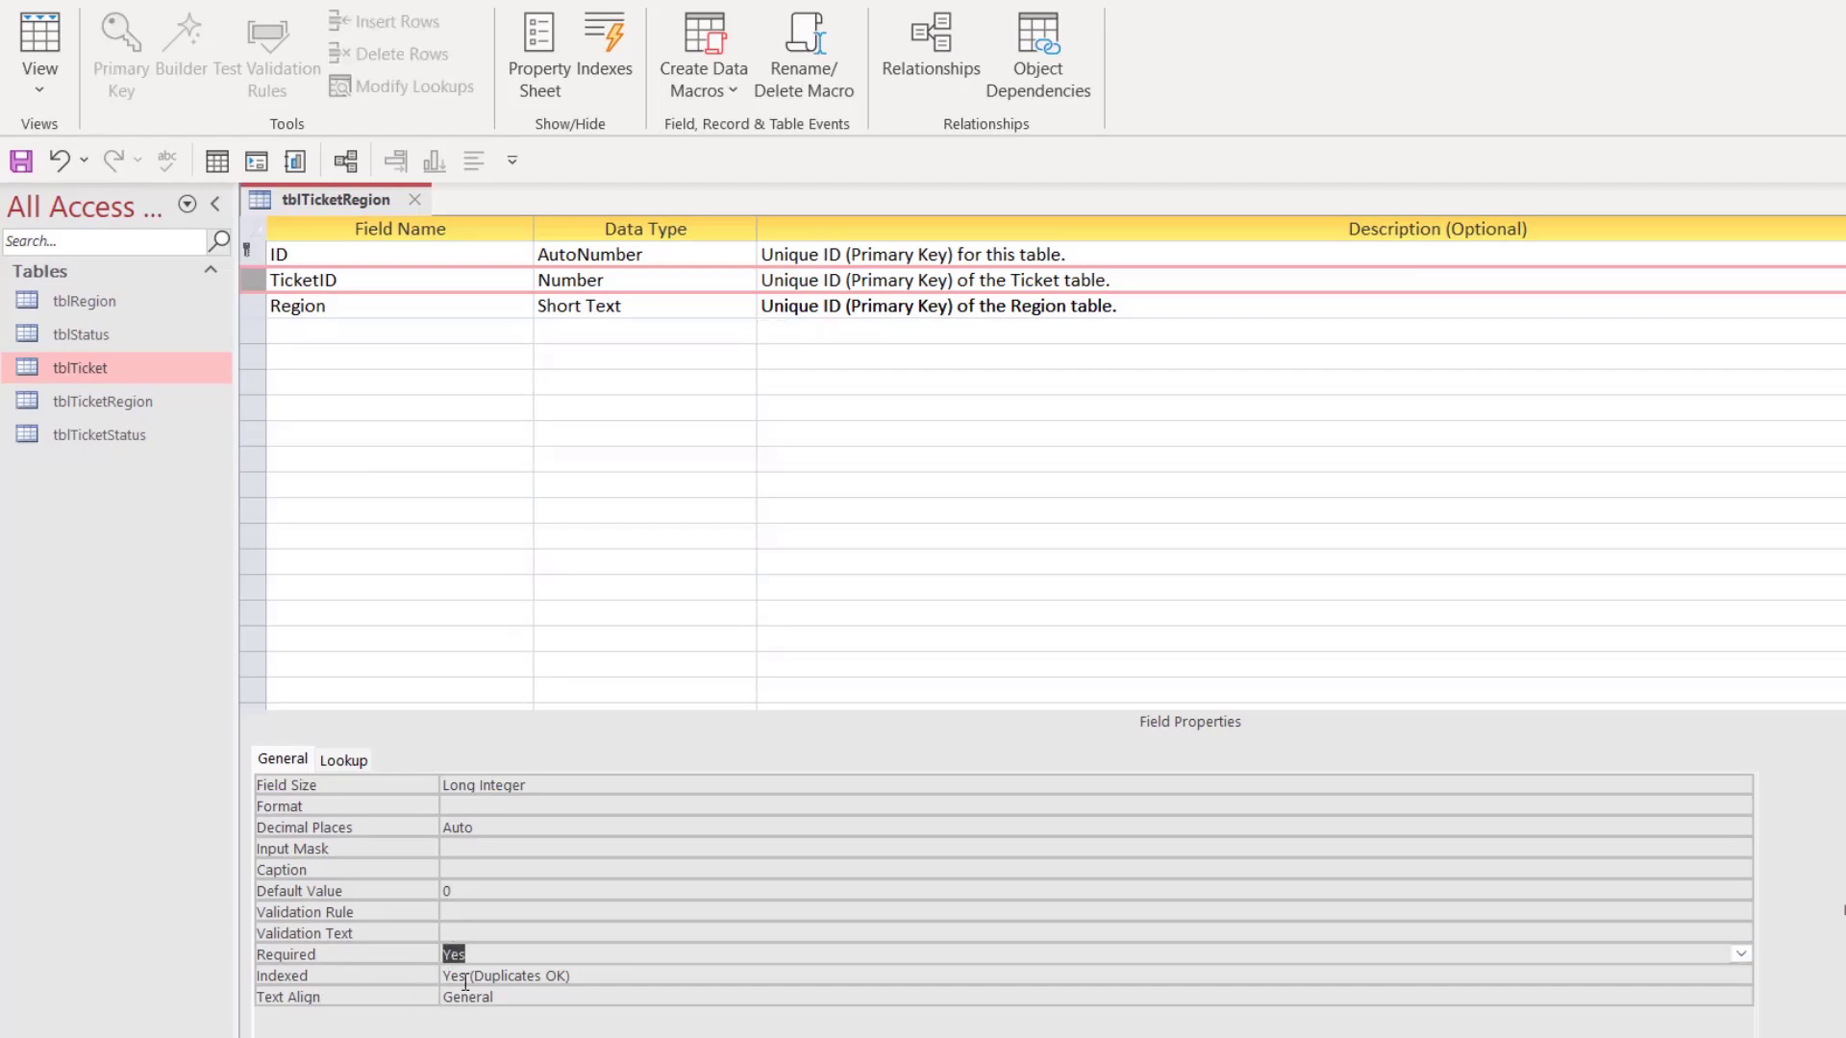
{"action": "left_click", "coordinate": [293, 306]}
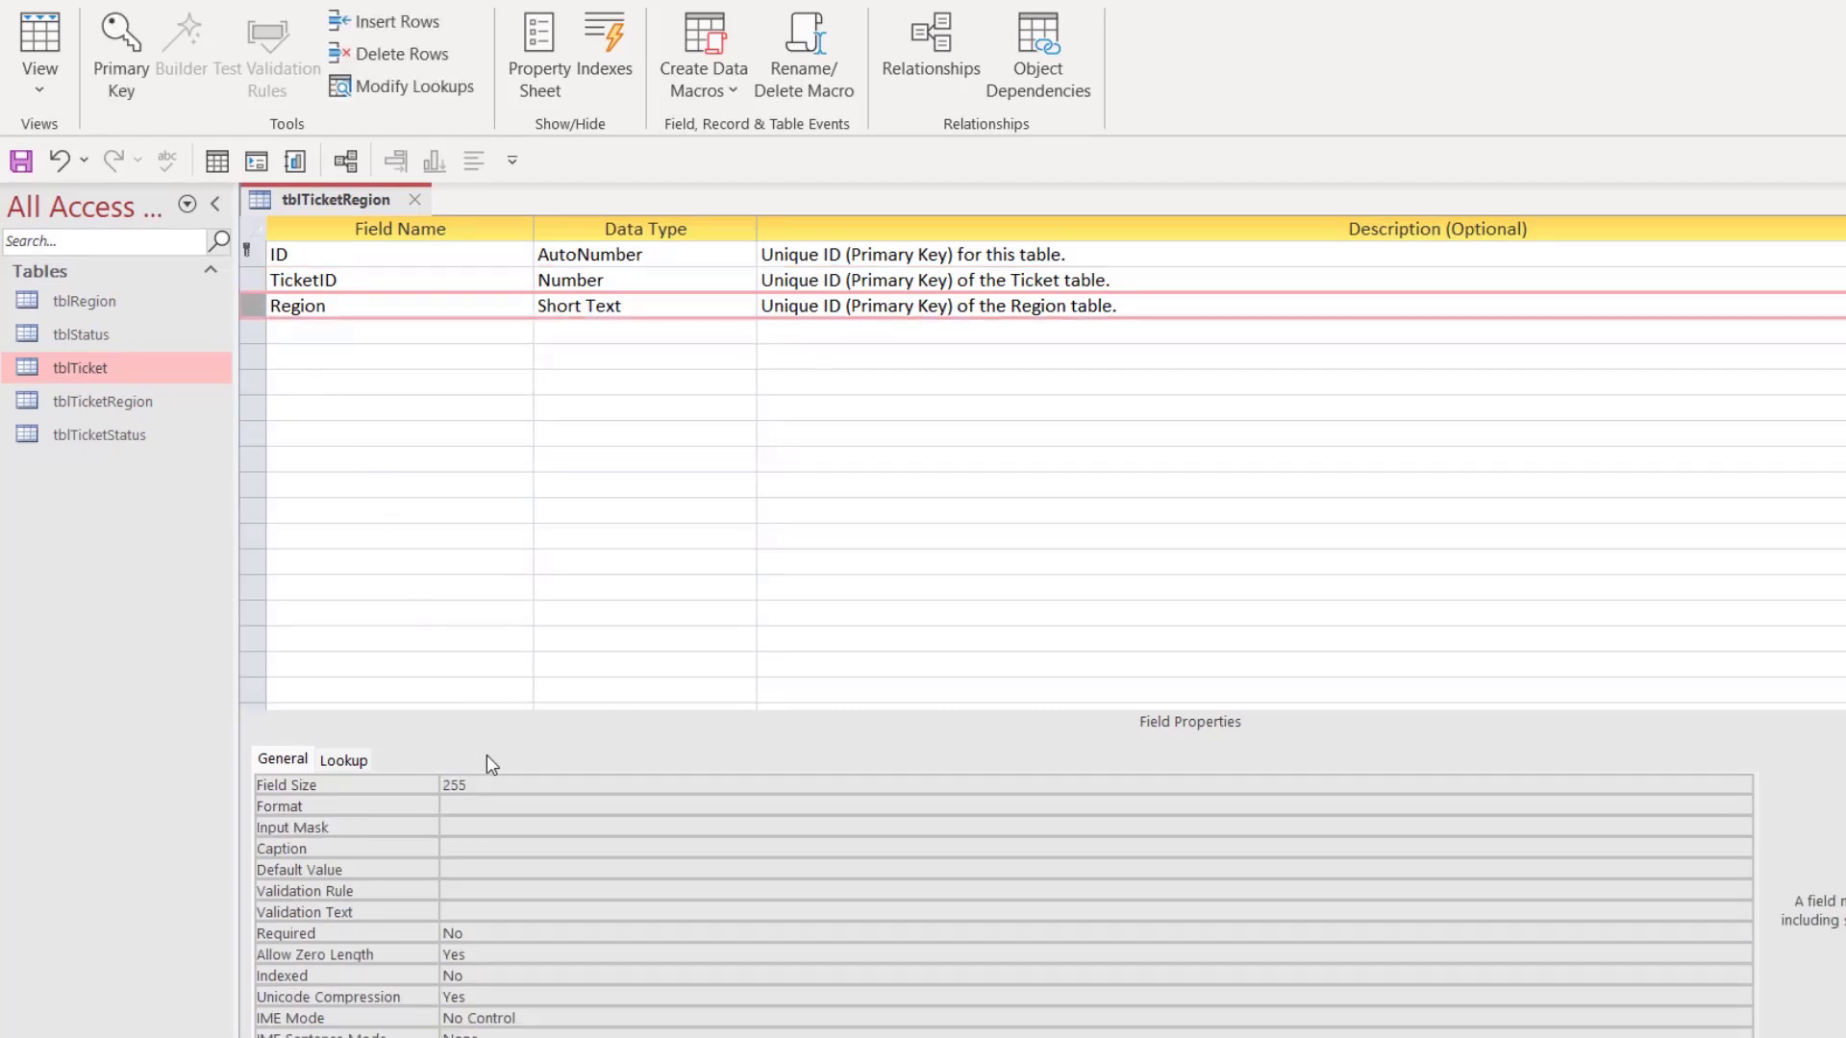
{"action": "double_click", "coordinate": [455, 791]}
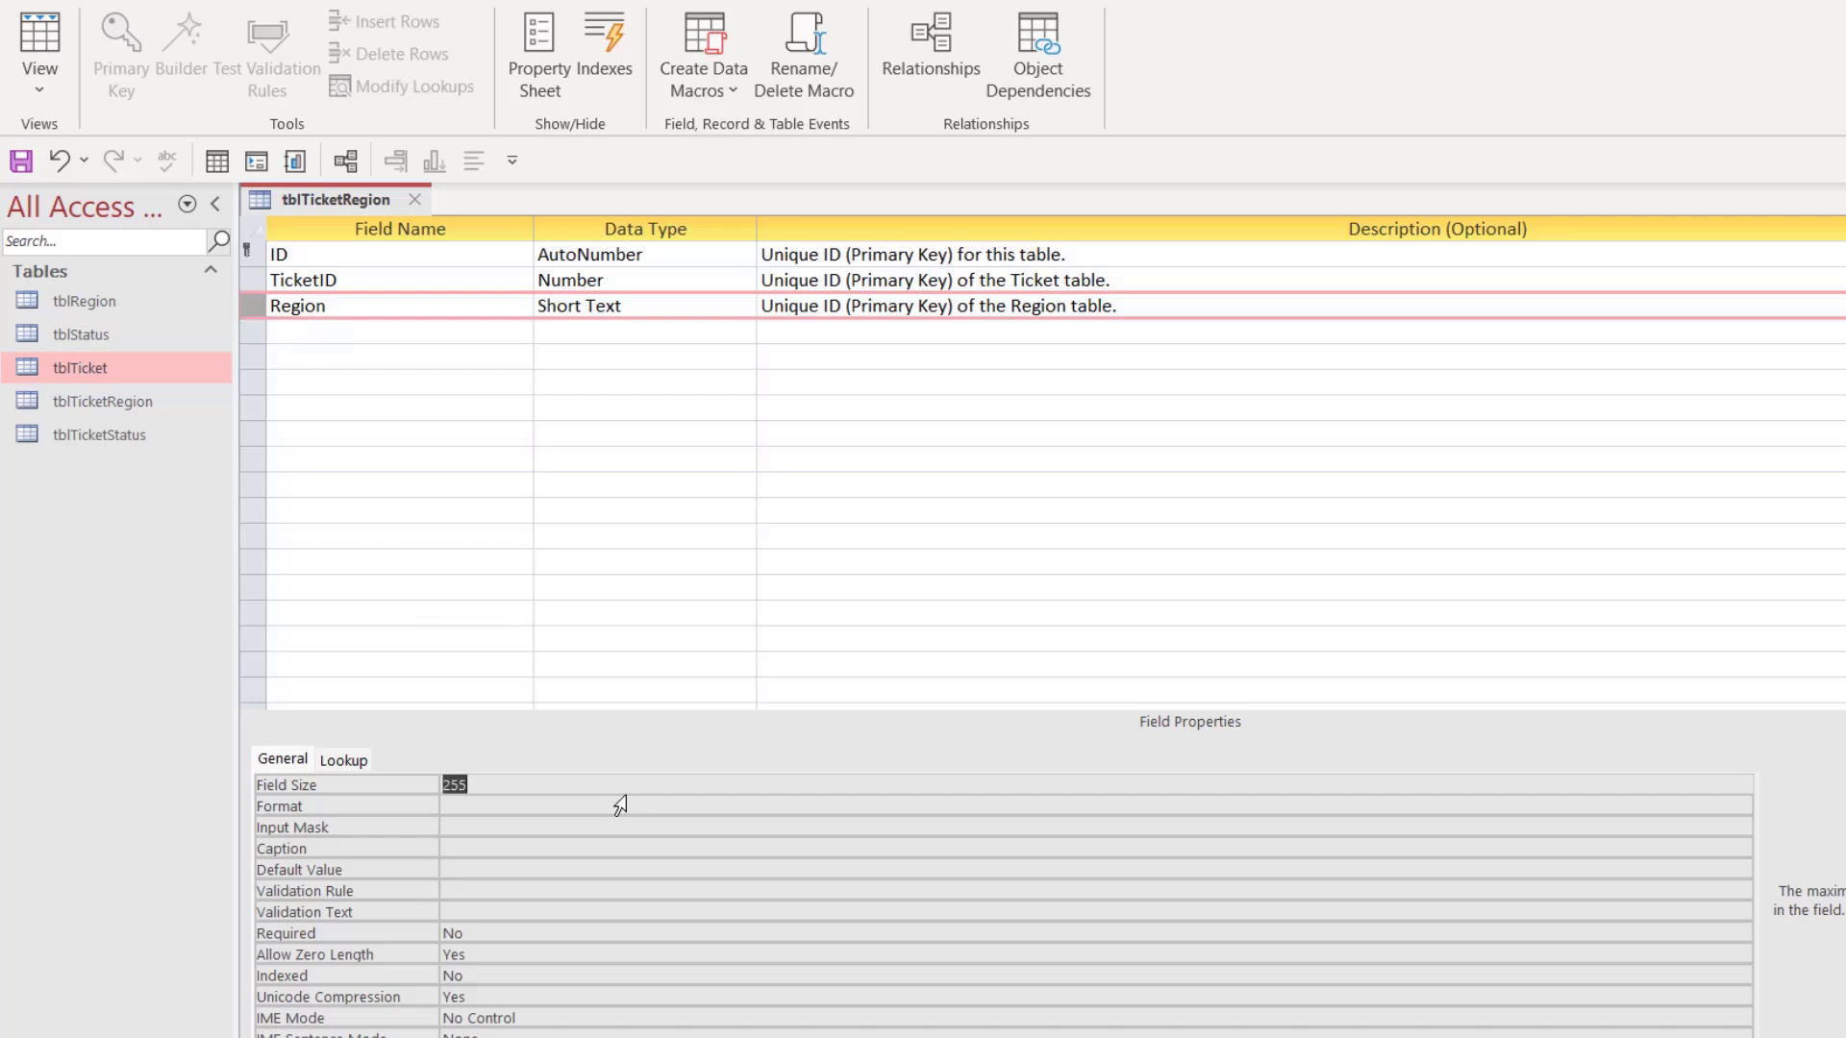
{"action": "type", "text": "70"}
{"action": "left_click", "coordinate": [453, 930]}
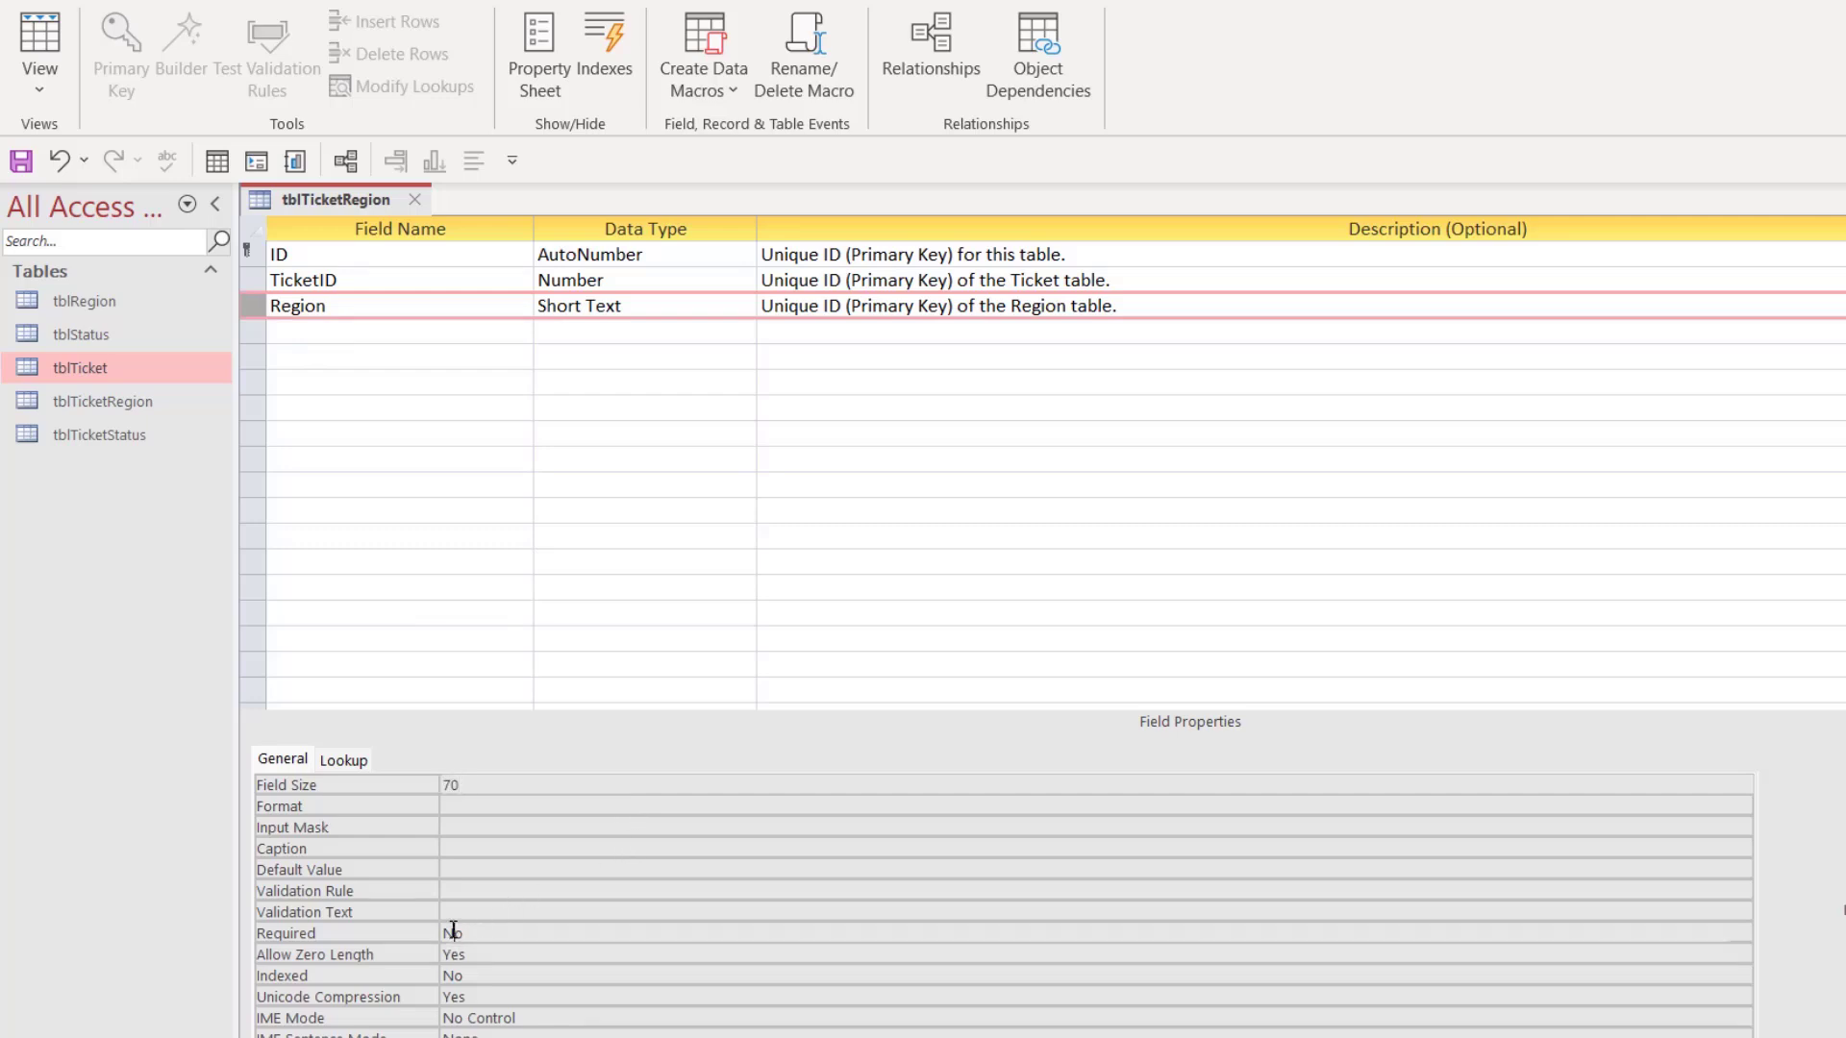
{"action": "double_click", "coordinate": [453, 931]}
{"action": "double_click", "coordinate": [459, 952]}
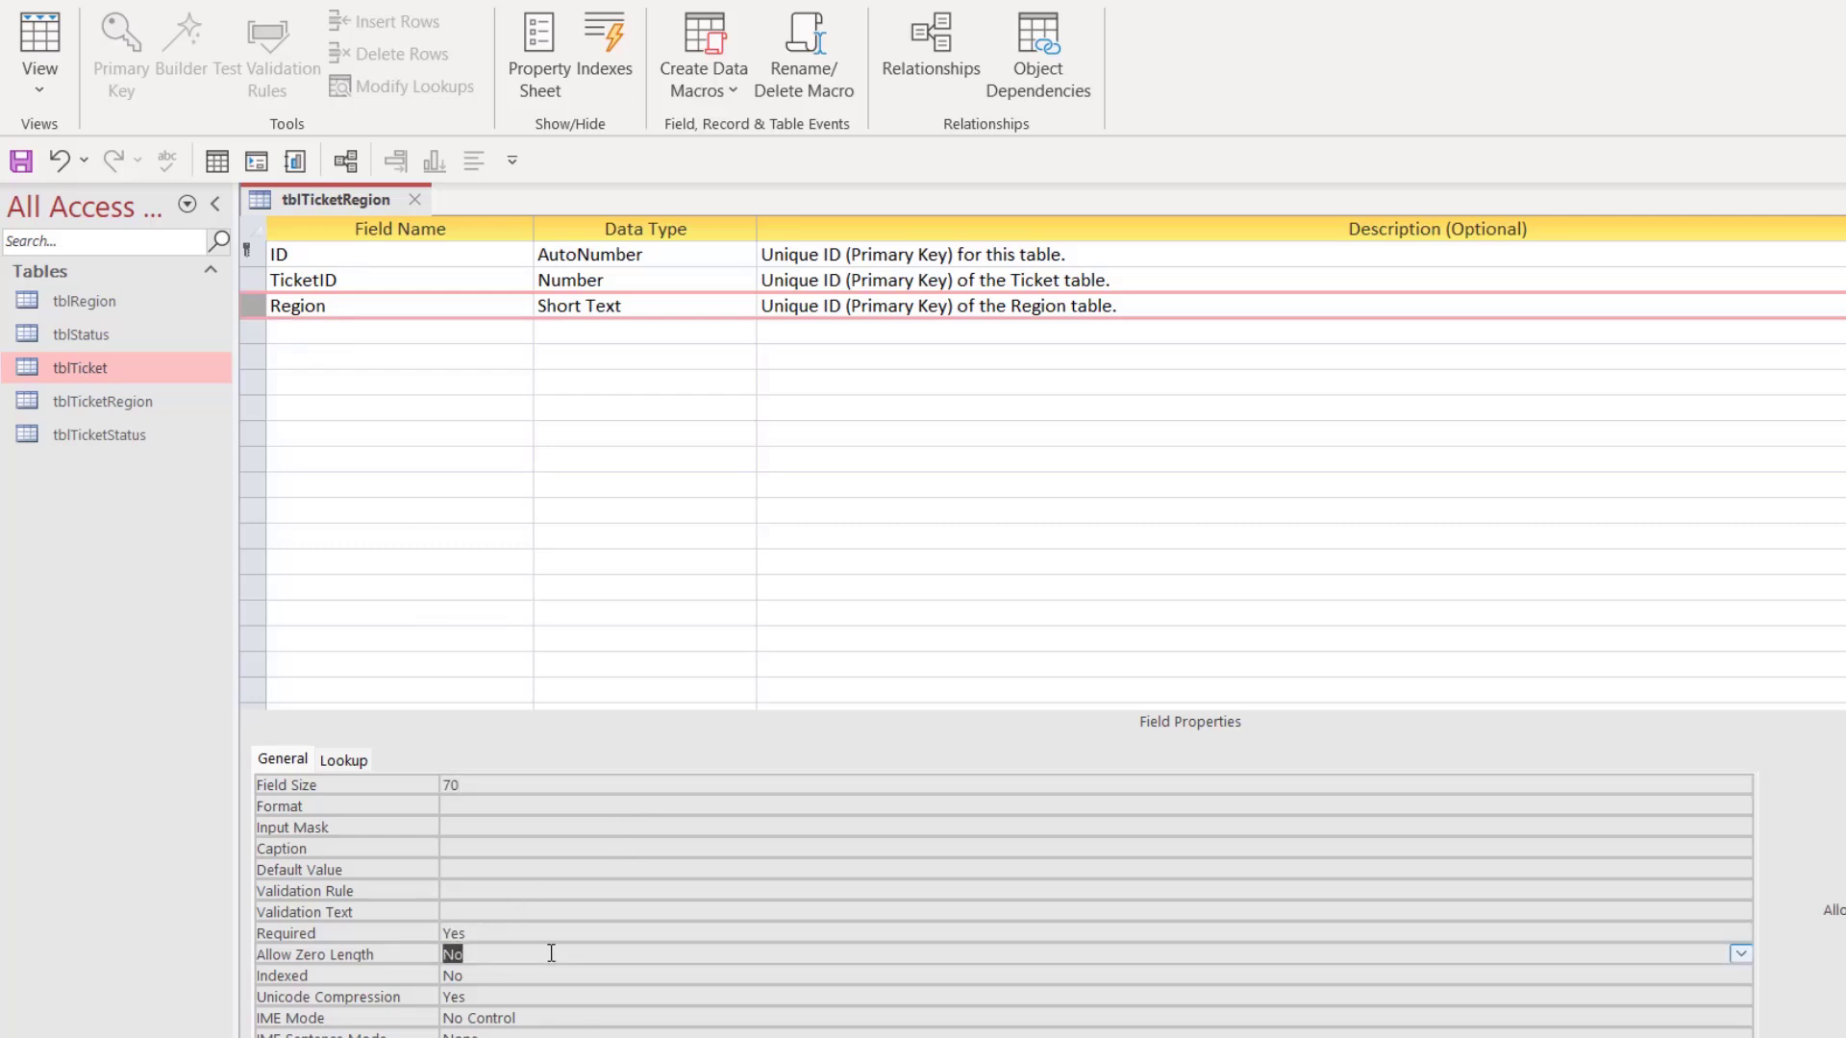
{"action": "double_click", "coordinate": [453, 974]}
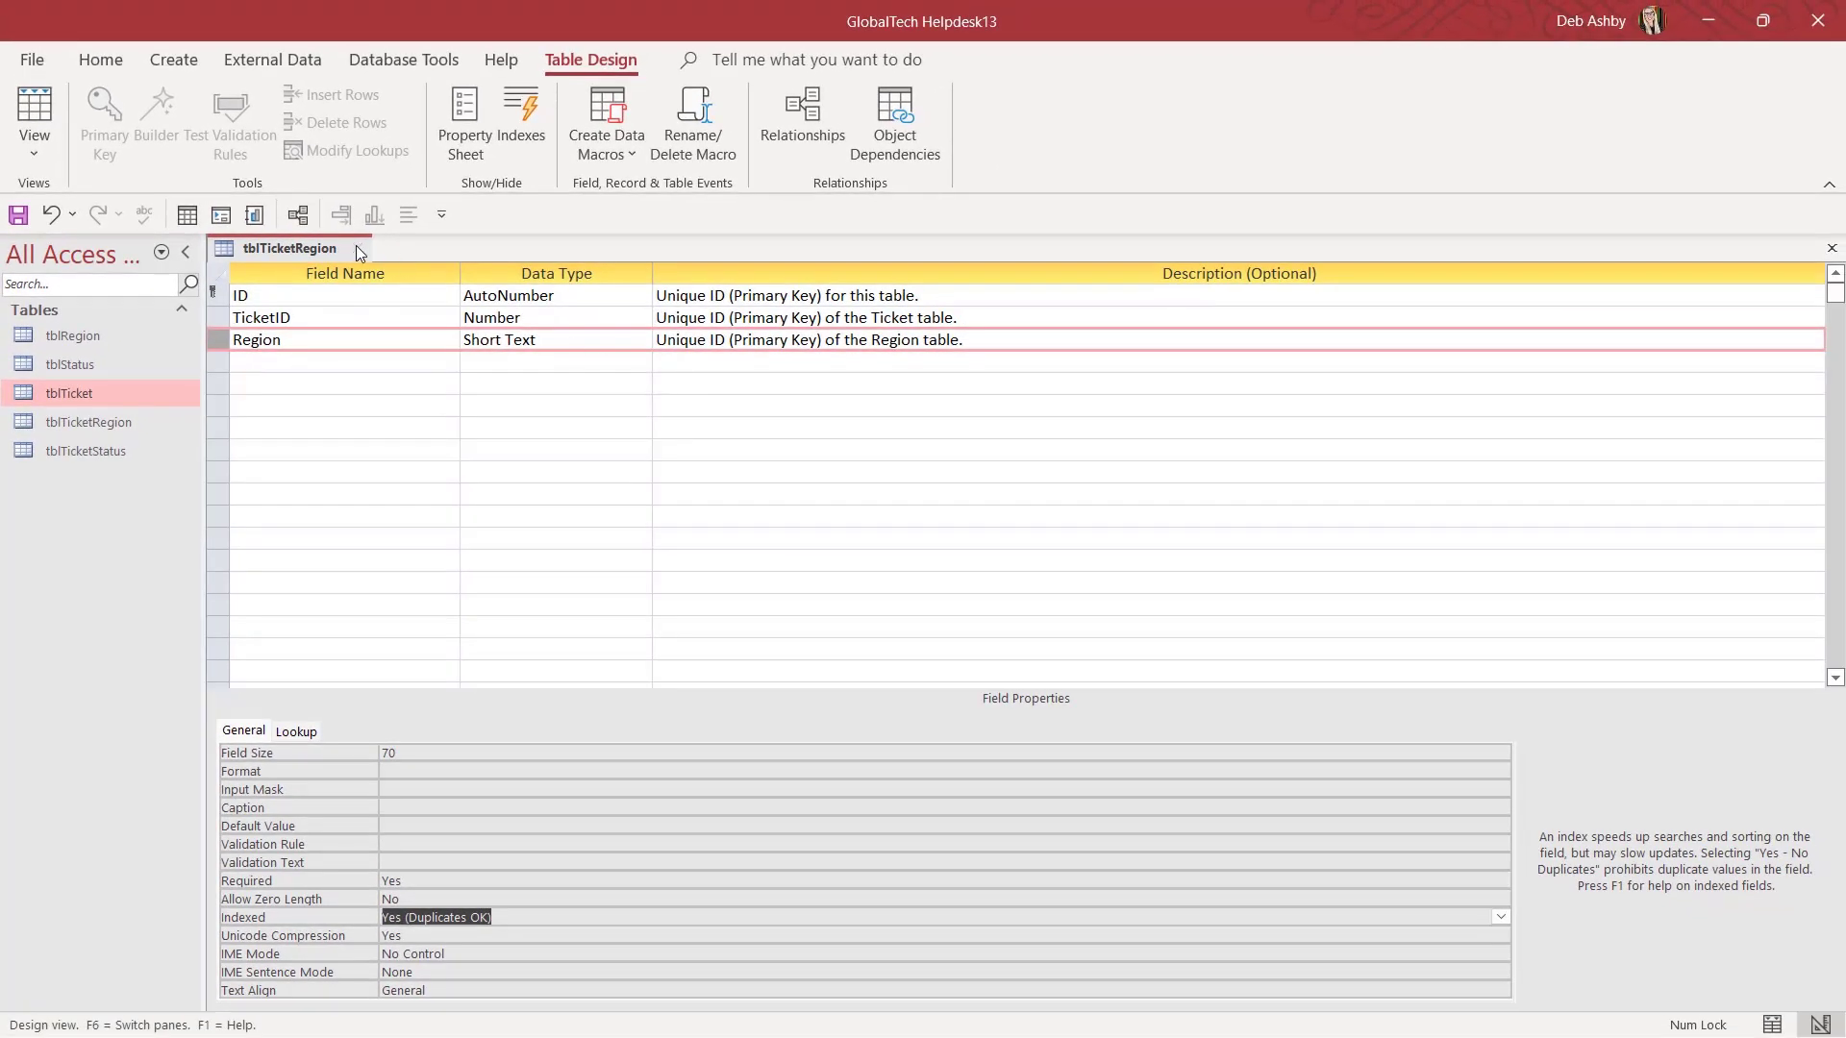
Save and close tblTicketRegion, and add it to the database's relationships layout.
{"action": "key", "text": "ctrl+w"}
{"action": "left_click", "coordinate": [840, 597]}
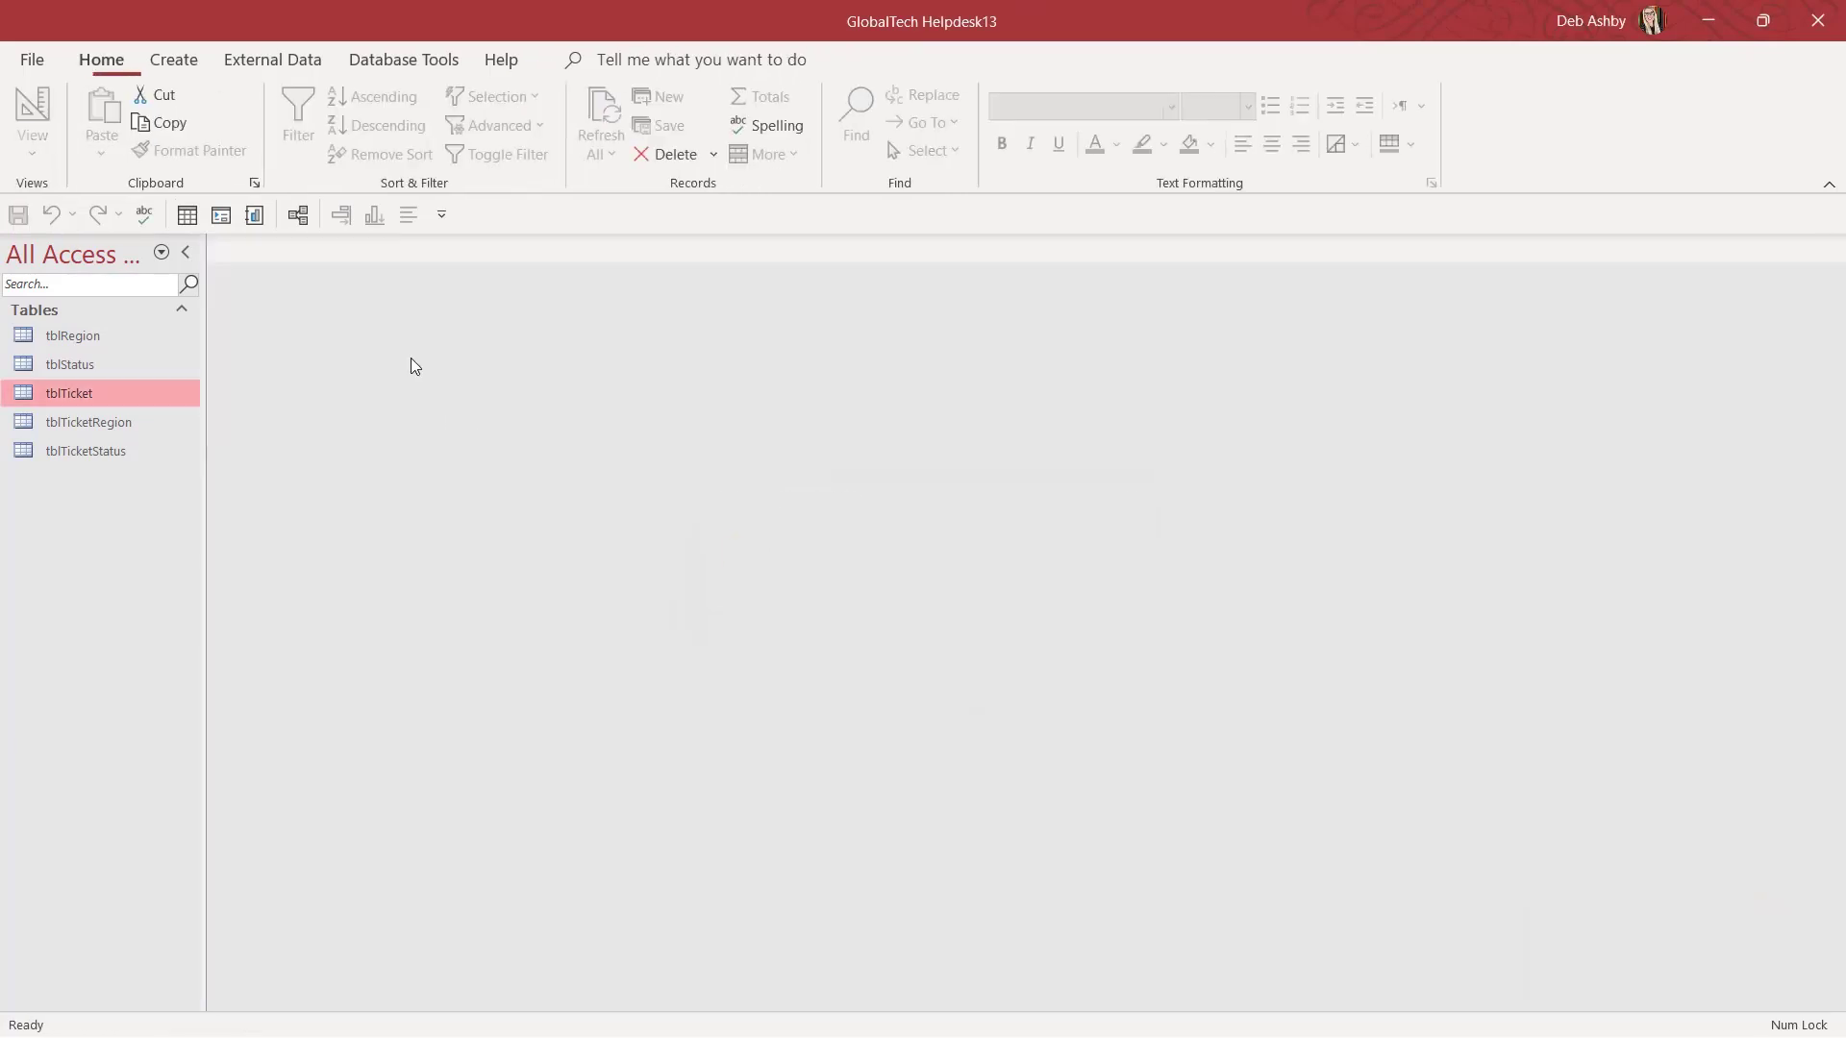
{"action": "left_click", "coordinate": [306, 62]}
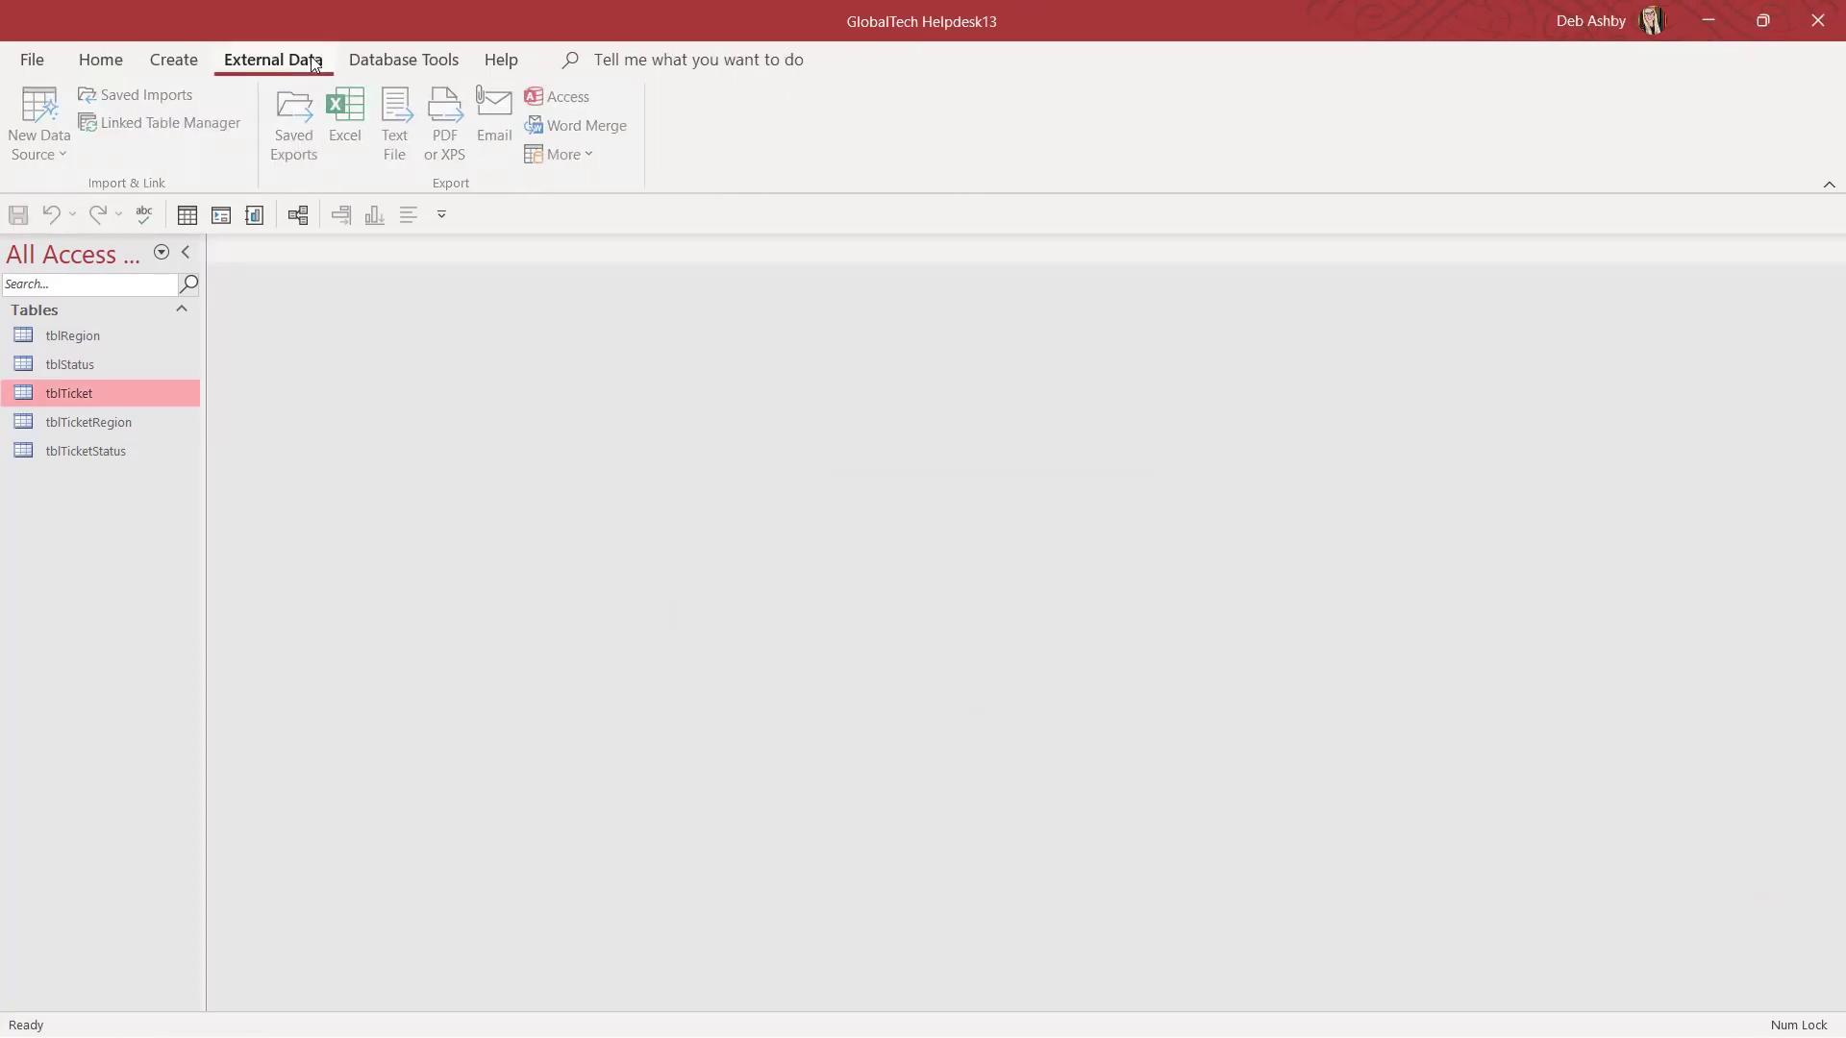
{"action": "left_click", "coordinate": [404, 59]}
{"action": "left_click", "coordinate": [305, 130]}
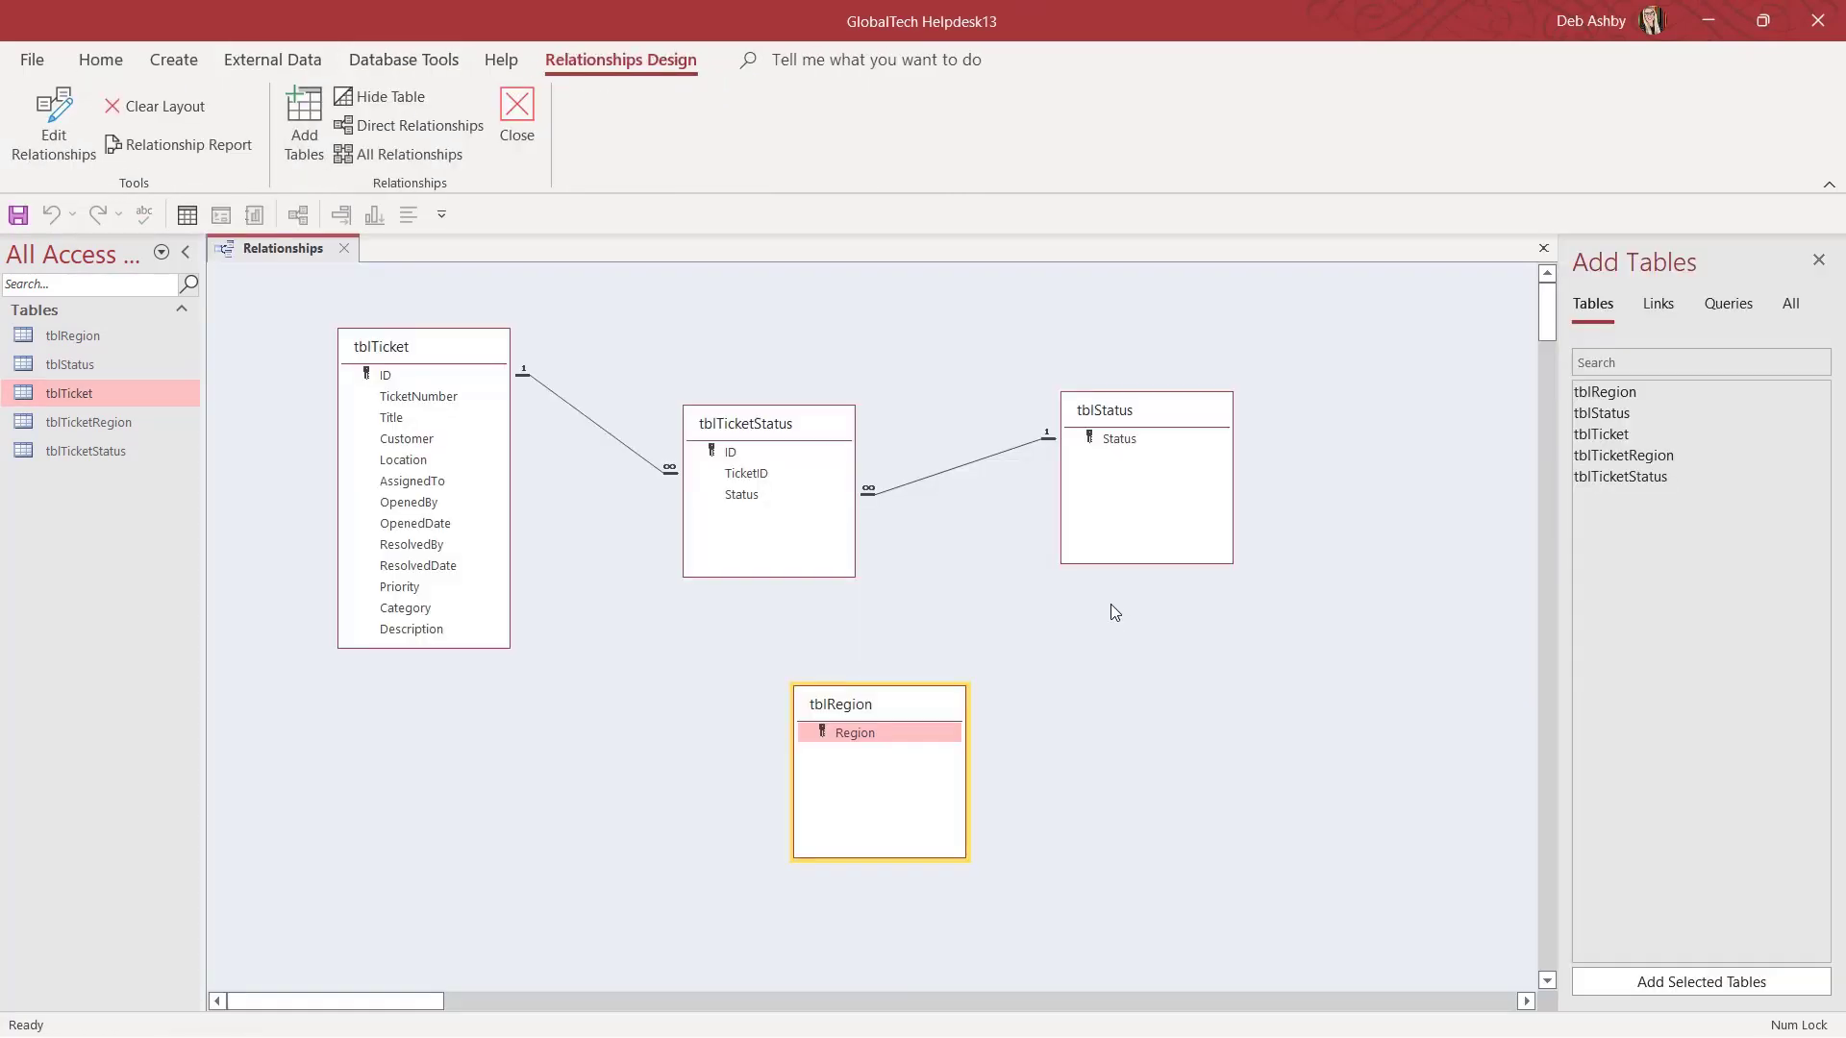
{"action": "left_click", "coordinate": [1625, 456]}
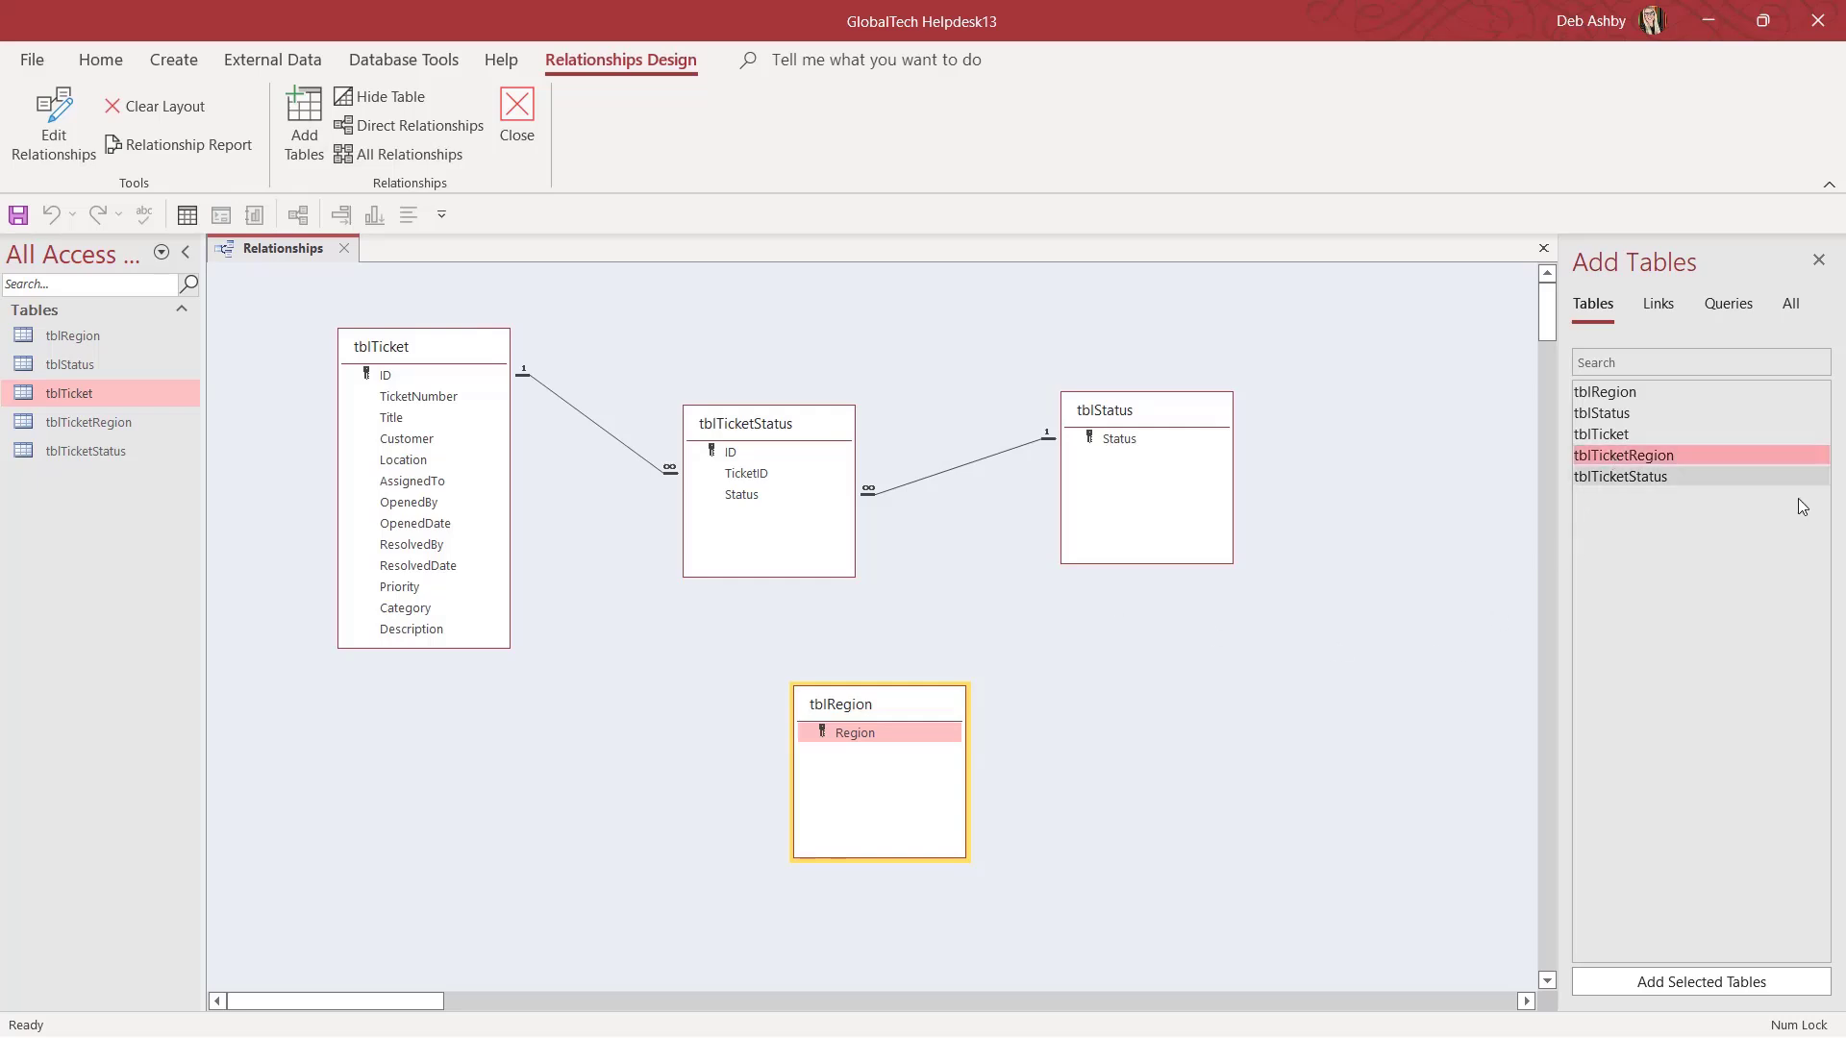
{"action": "left_click", "coordinate": [1694, 981]}
Arrange the relationships layout with tblTicketRegion below tblTicketStatus, tblRegion below tblStatus, and tblTicket beside the junction tables.
{"action": "left_click_drag", "start_coordinate": [1413, 299], "coordinate": [660, 710]}
{"action": "left_click_drag", "start_coordinate": [941, 723], "coordinate": [1044, 737]}
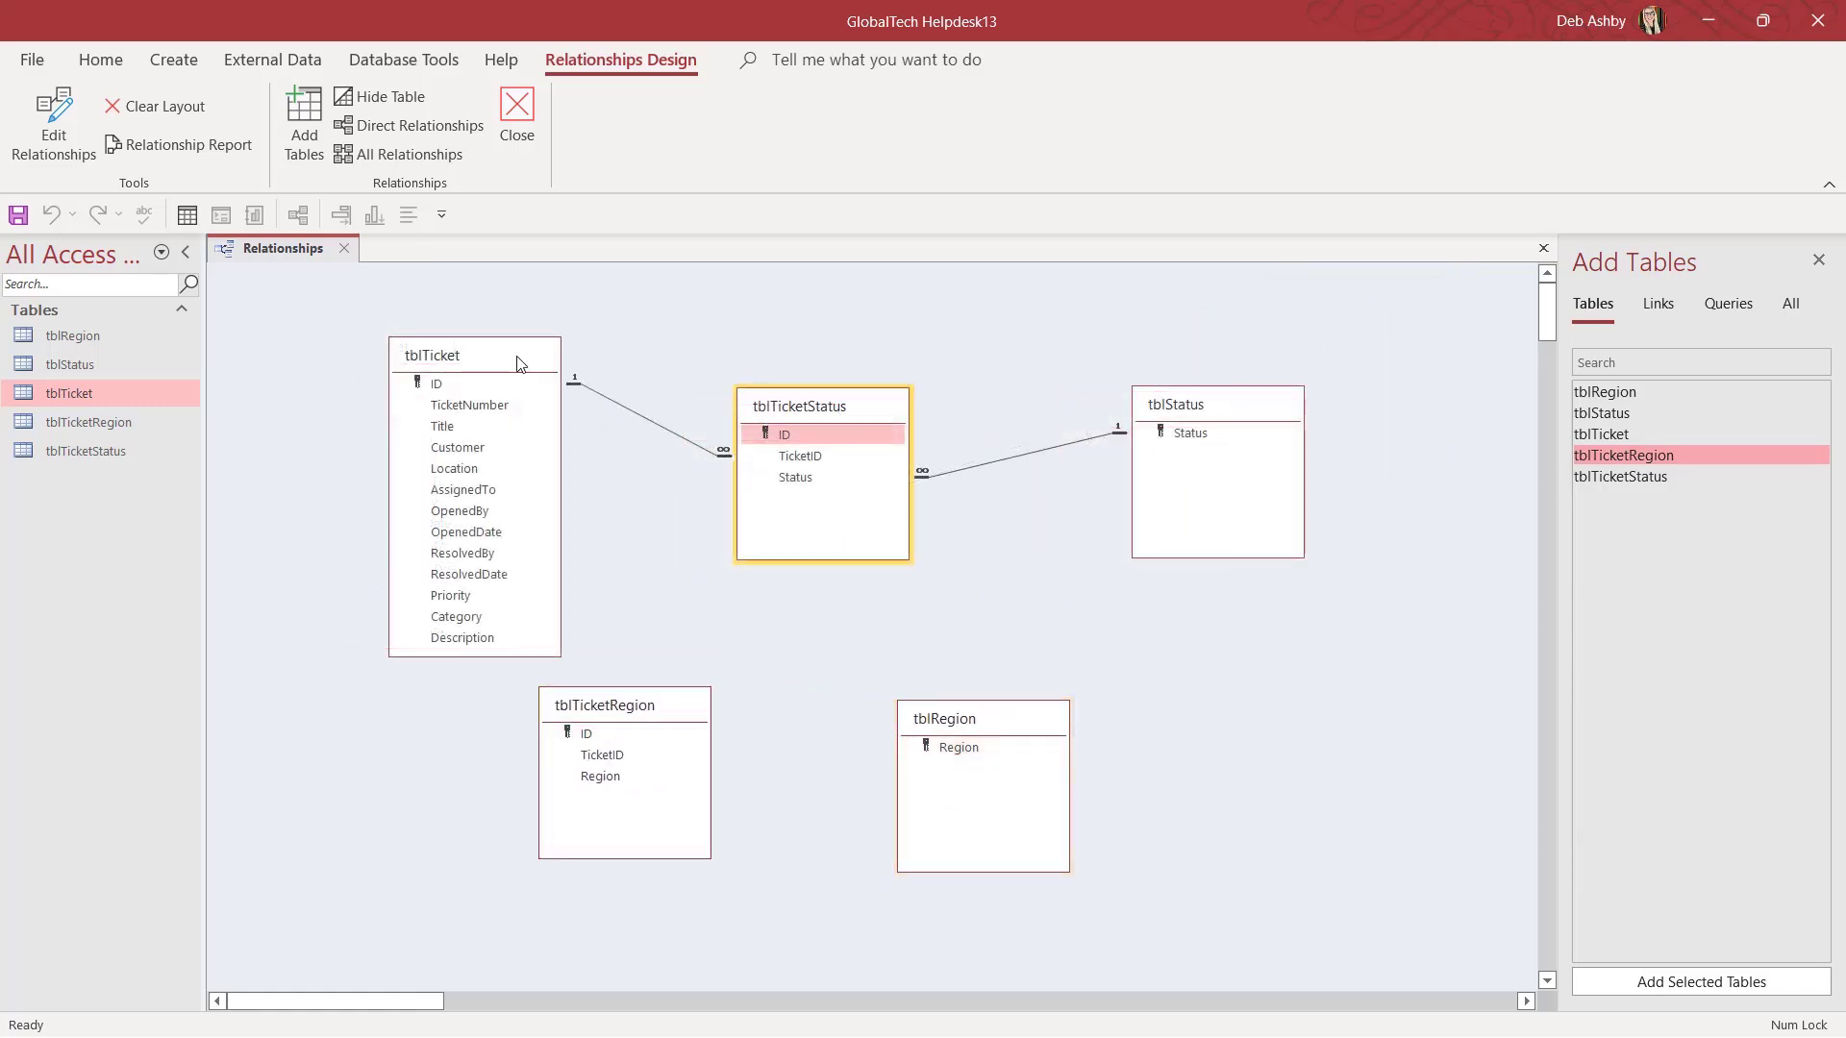
{"action": "left_click_drag", "start_coordinate": [520, 358], "coordinate": [509, 348]}
{"action": "left_click_drag", "start_coordinate": [661, 717], "coordinate": [768, 673]}
{"action": "left_click_drag", "start_coordinate": [1010, 721], "coordinate": [1115, 671]}
{"action": "left_click_drag", "start_coordinate": [783, 670], "coordinate": [794, 665]}
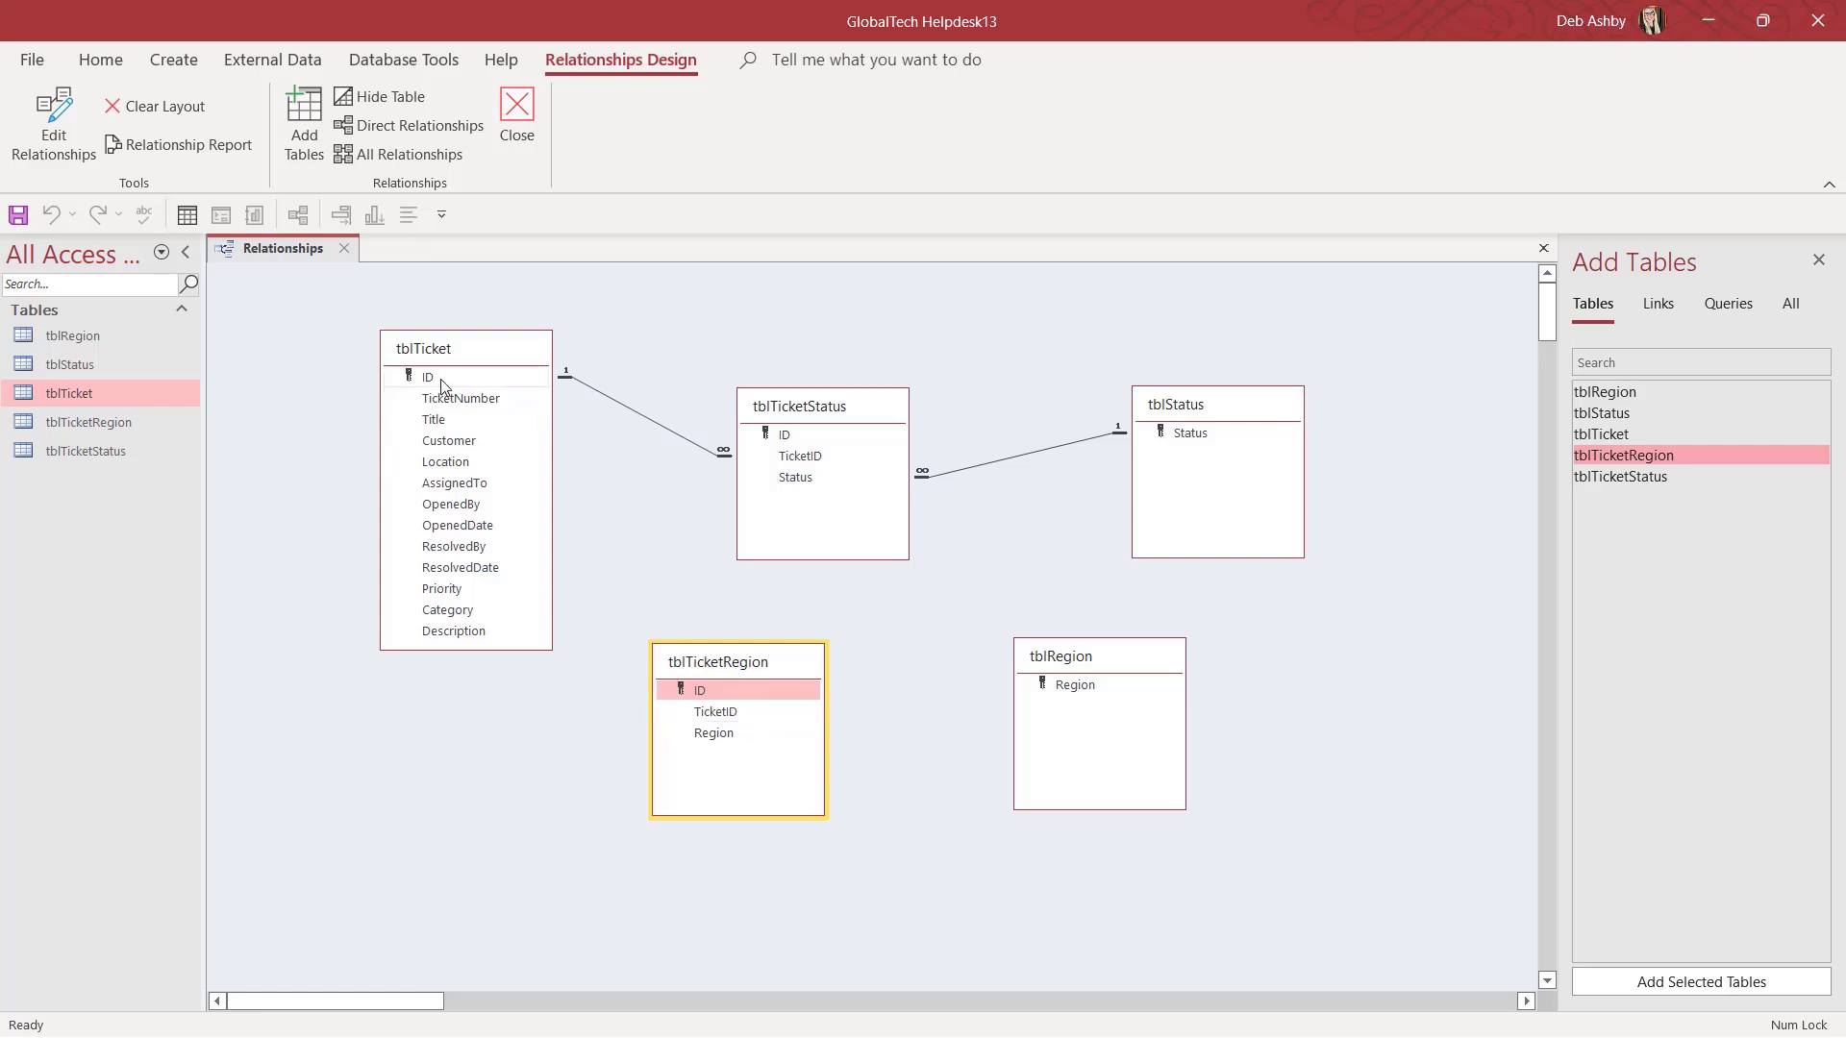
Relate tblTicket's ID to TicketID in tblTicketRegion with referential integrity enforced.
{"action": "left_click_drag", "start_coordinate": [424, 381], "coordinate": [712, 716]}
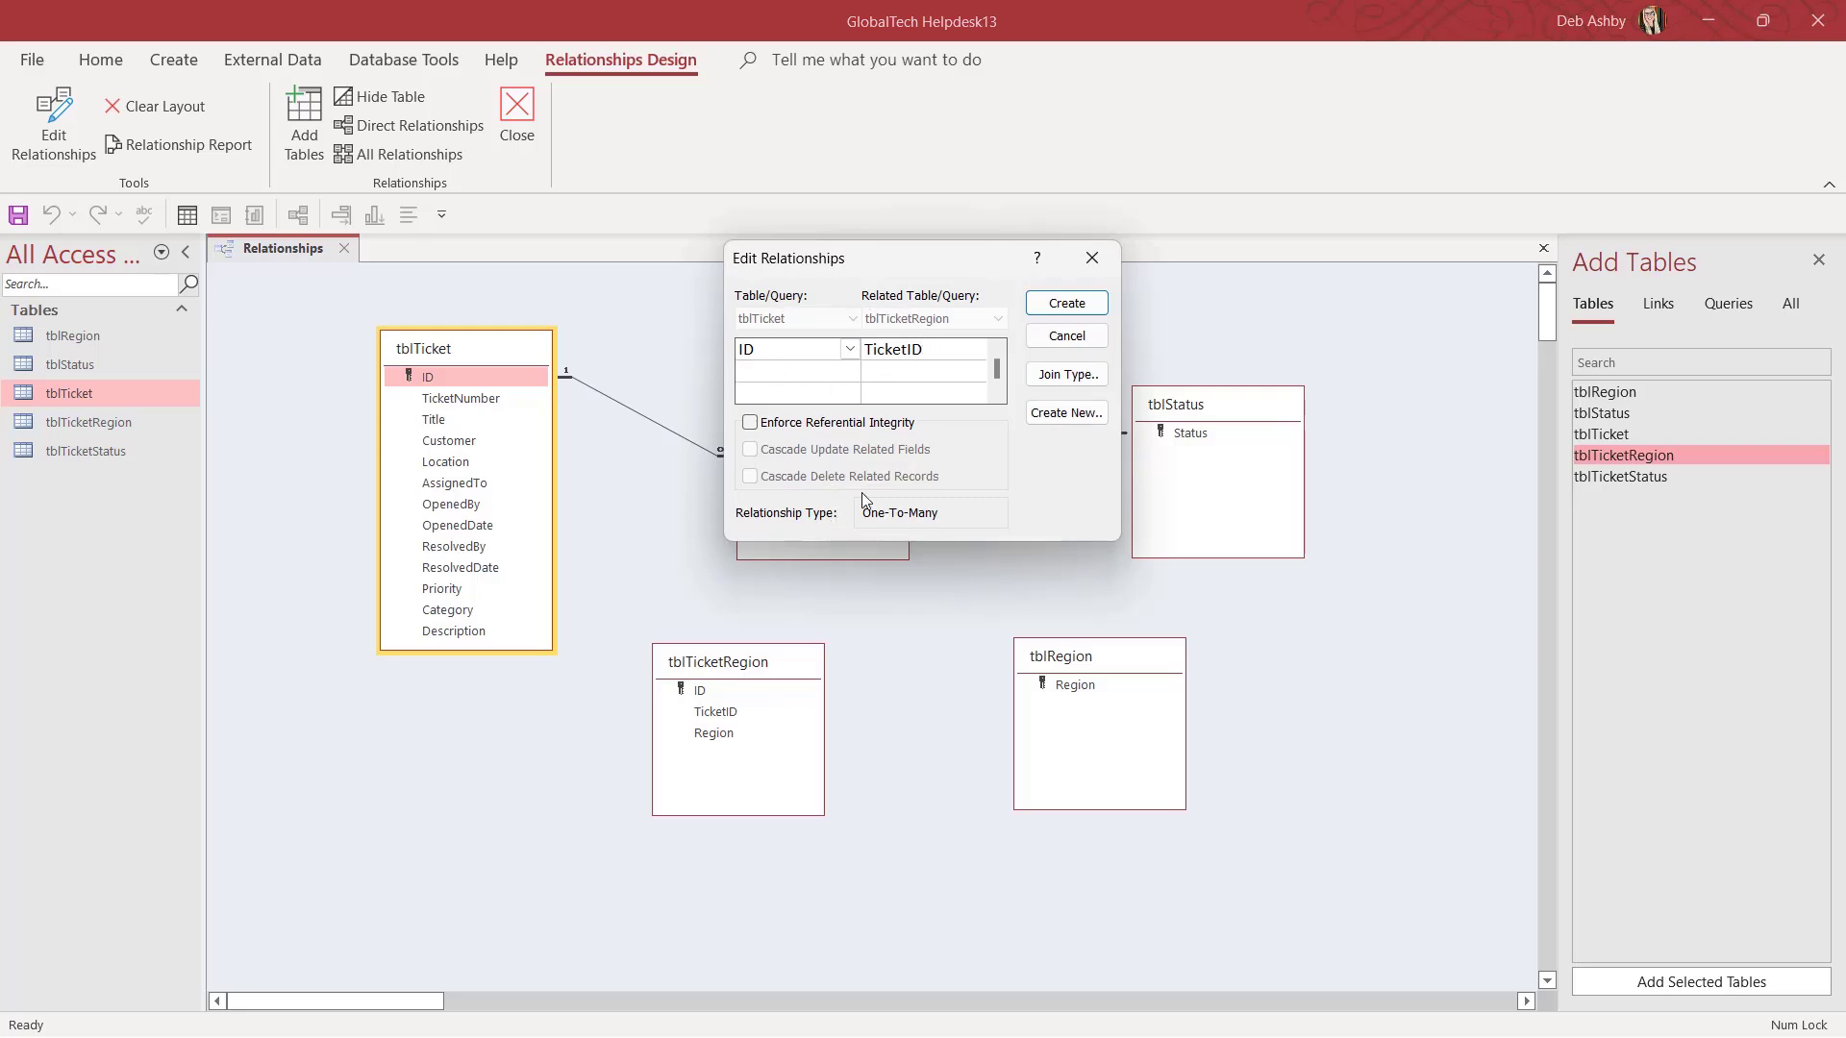
{"action": "left_click", "coordinate": [751, 424]}
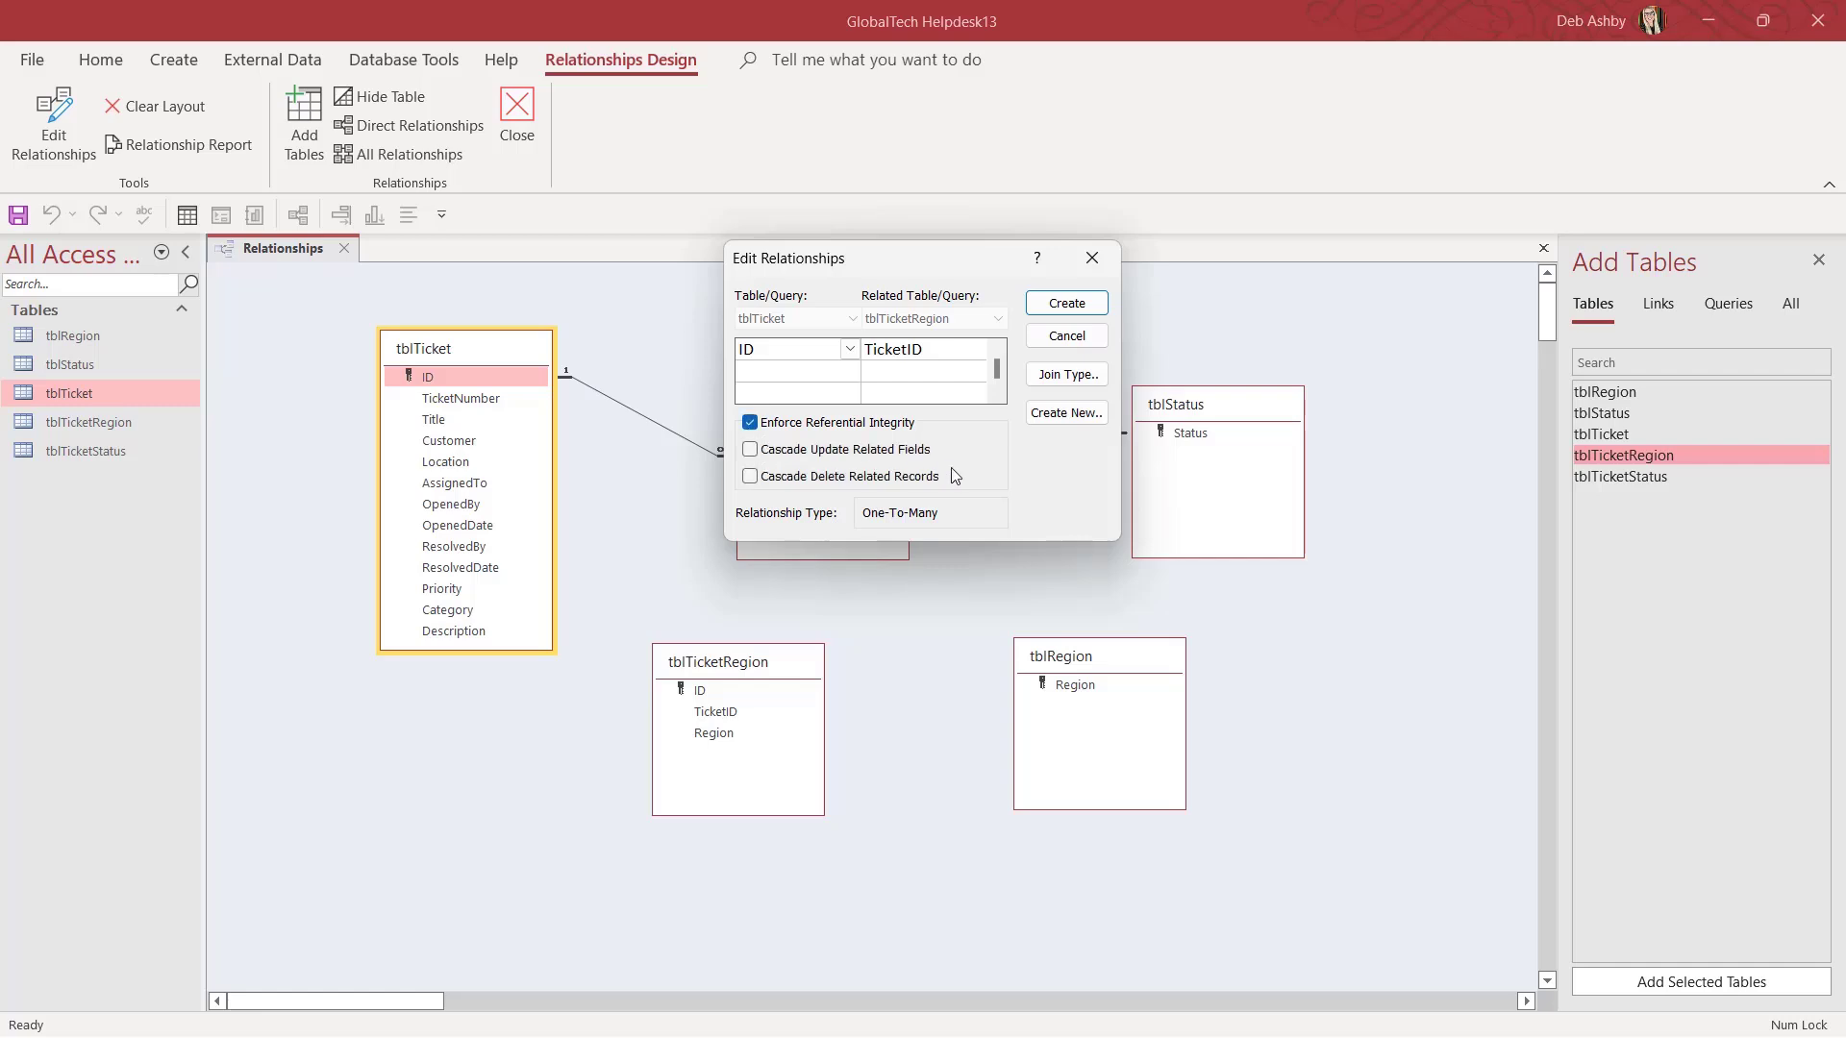
{"action": "left_click", "coordinate": [1058, 306]}
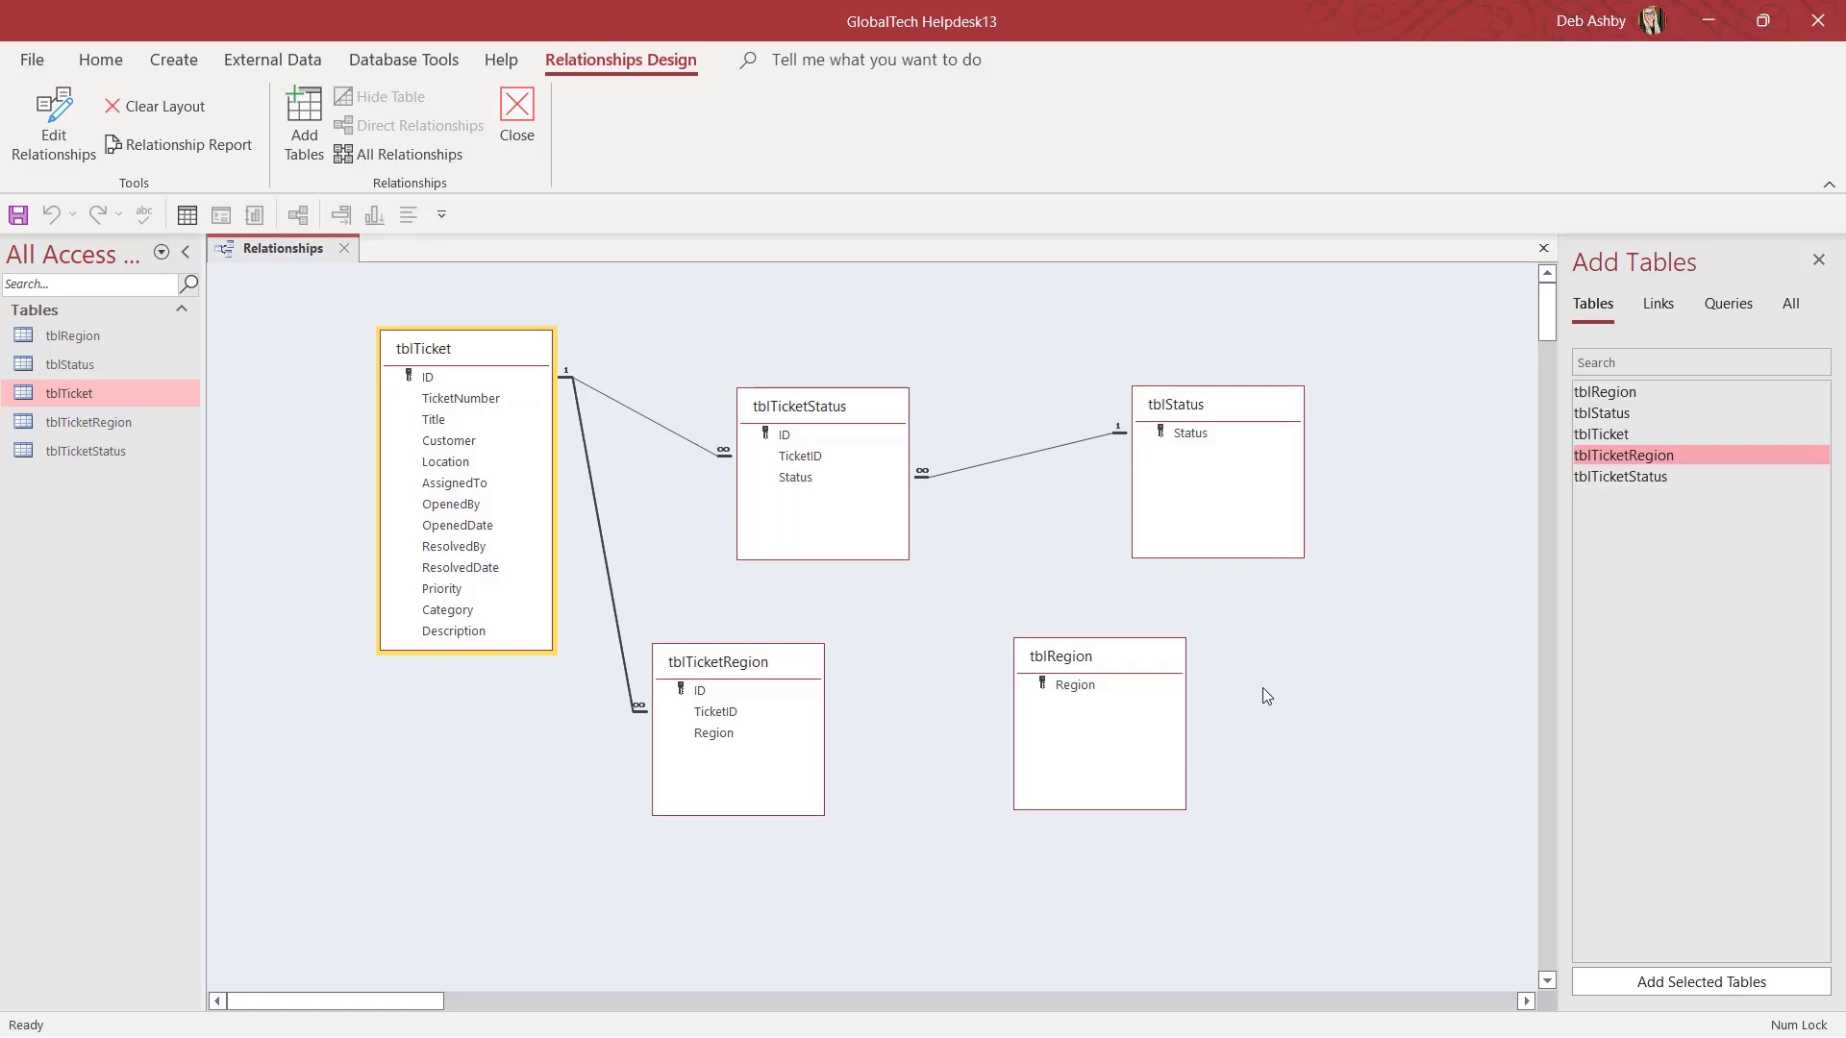
Relate tblRegion's Region to Region in tblTicketRegion with referential integrity enforced, and move tblRegion slightly down and away from the junction table.
{"action": "left_click_drag", "start_coordinate": [1075, 686], "coordinate": [715, 738]}
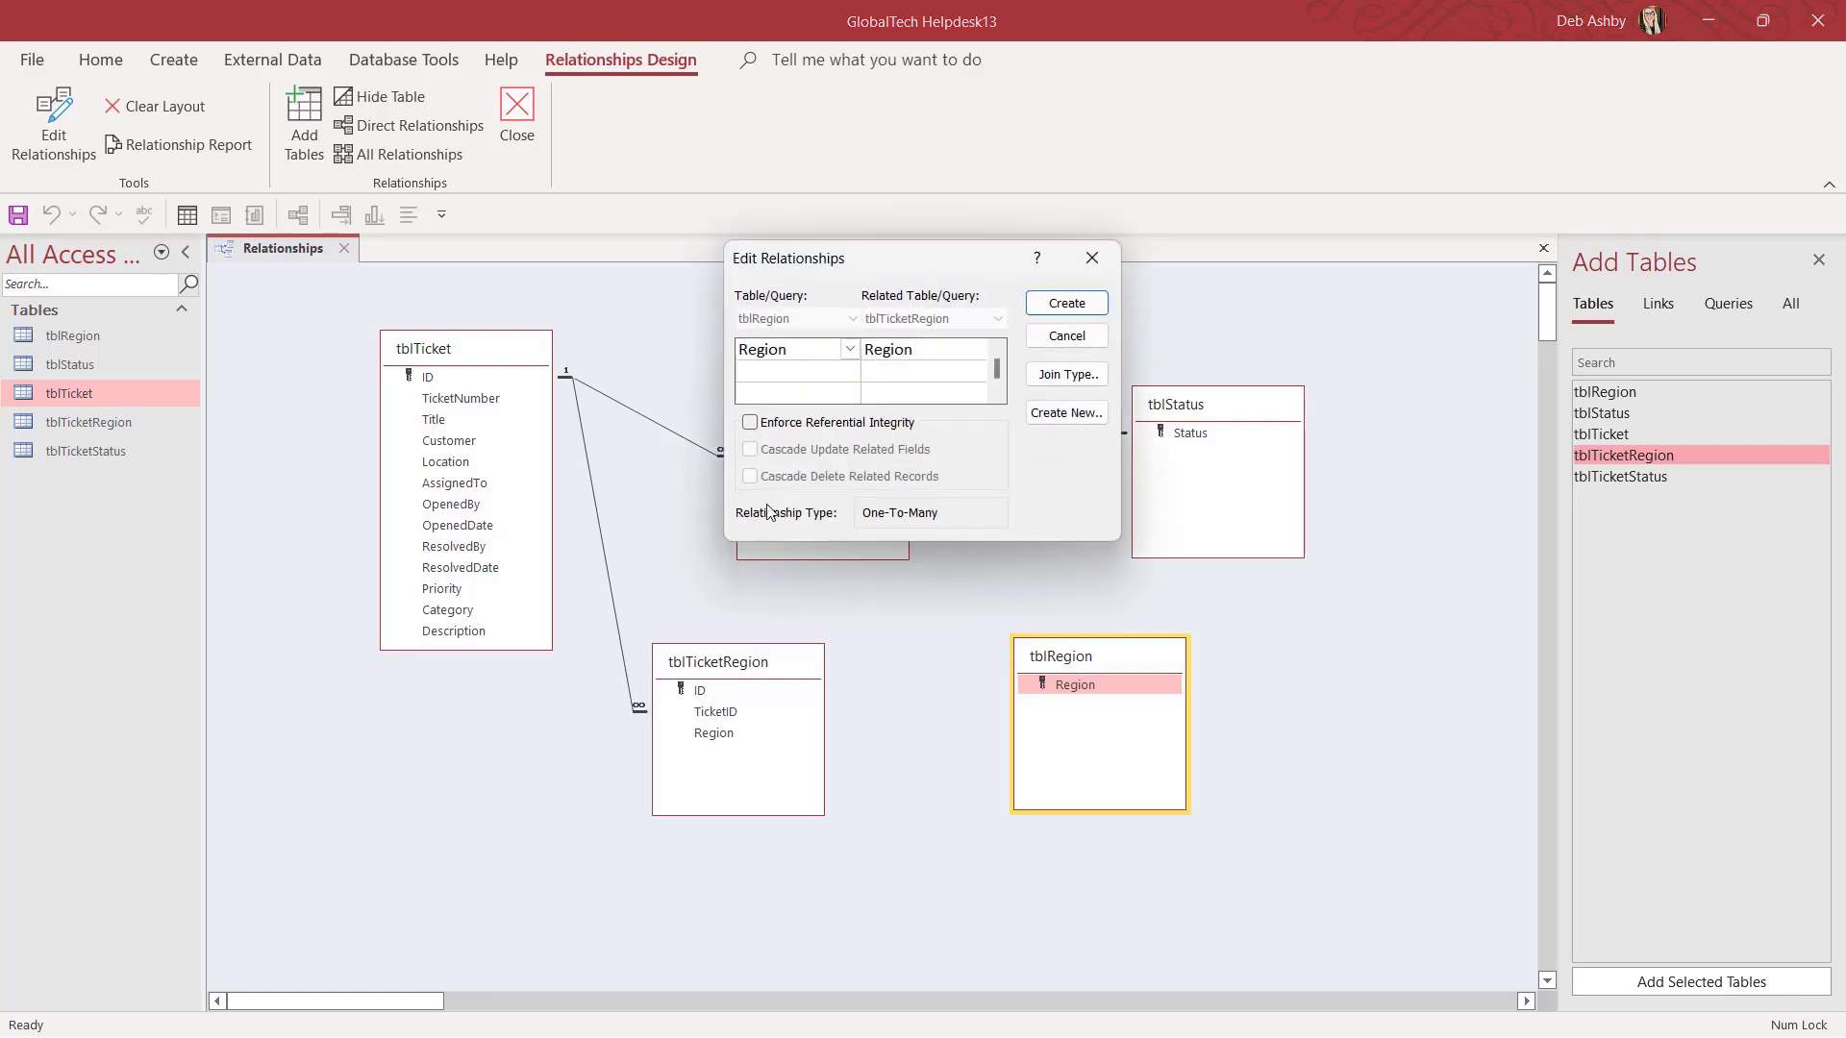
{"action": "left_click", "coordinate": [750, 422]}
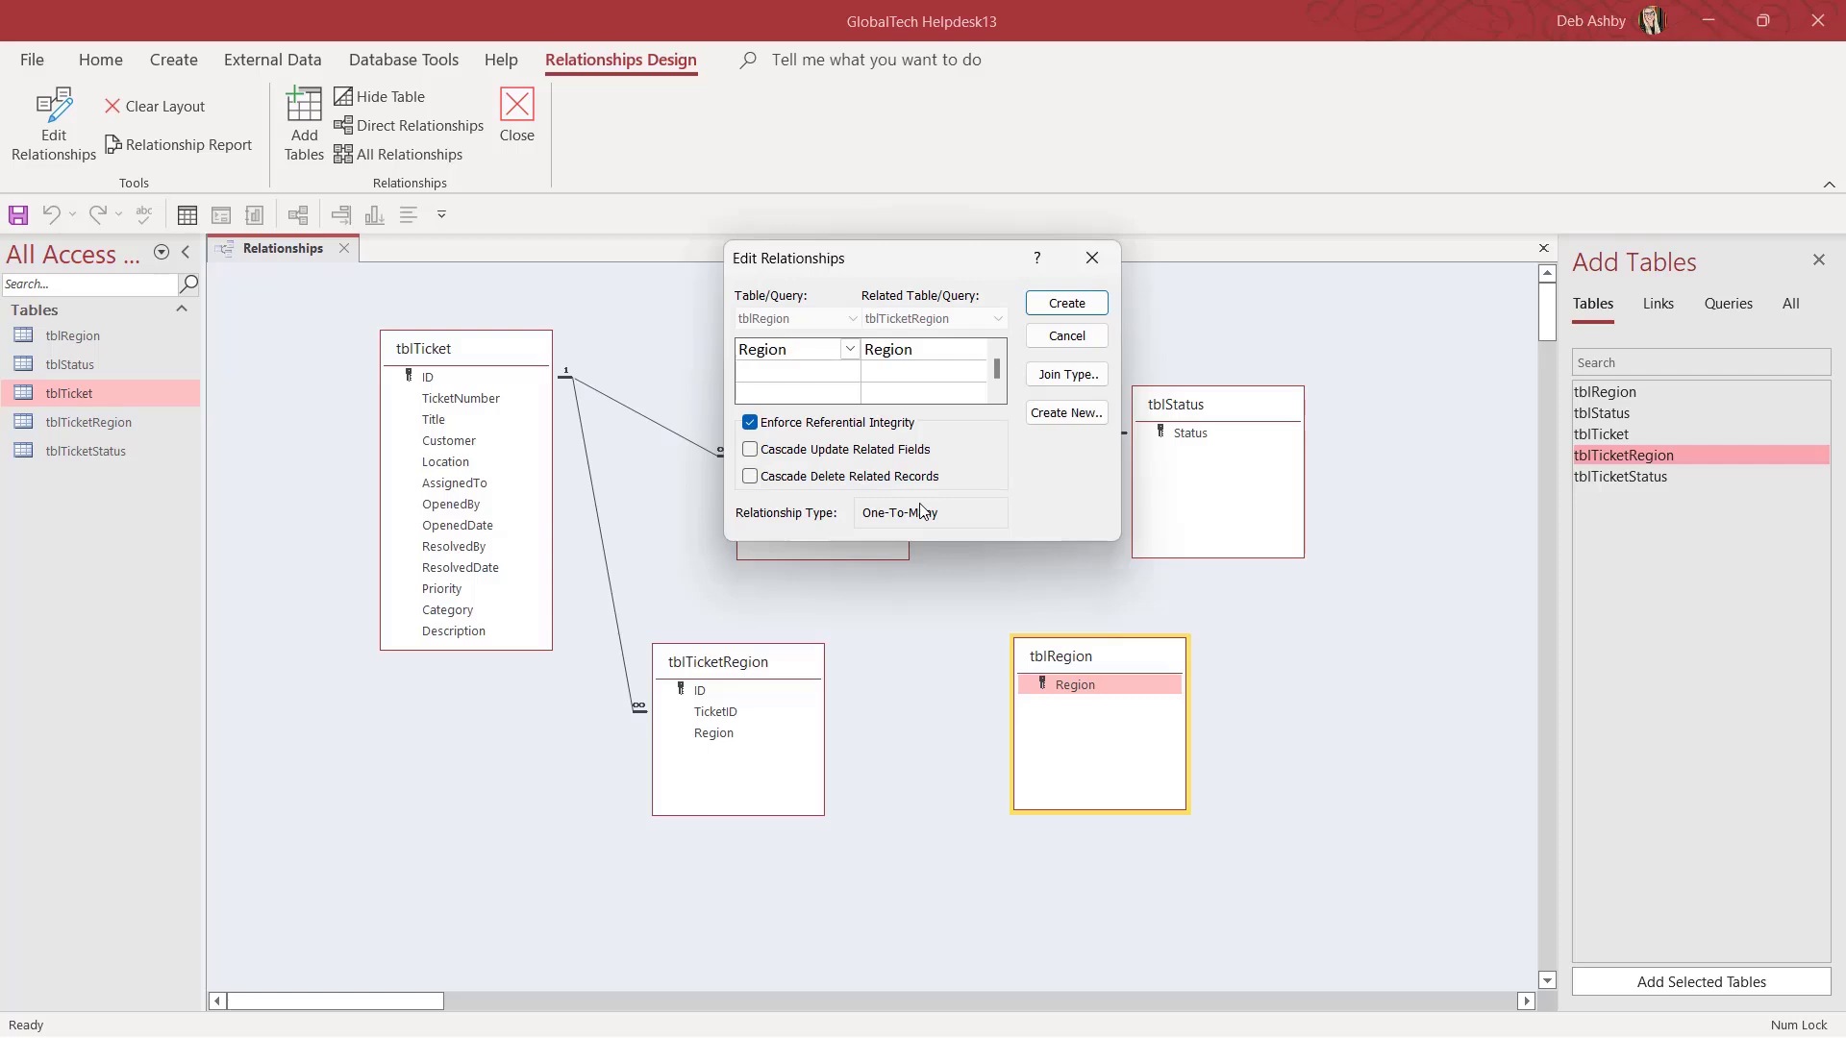
{"action": "left_click", "coordinate": [1075, 305]}
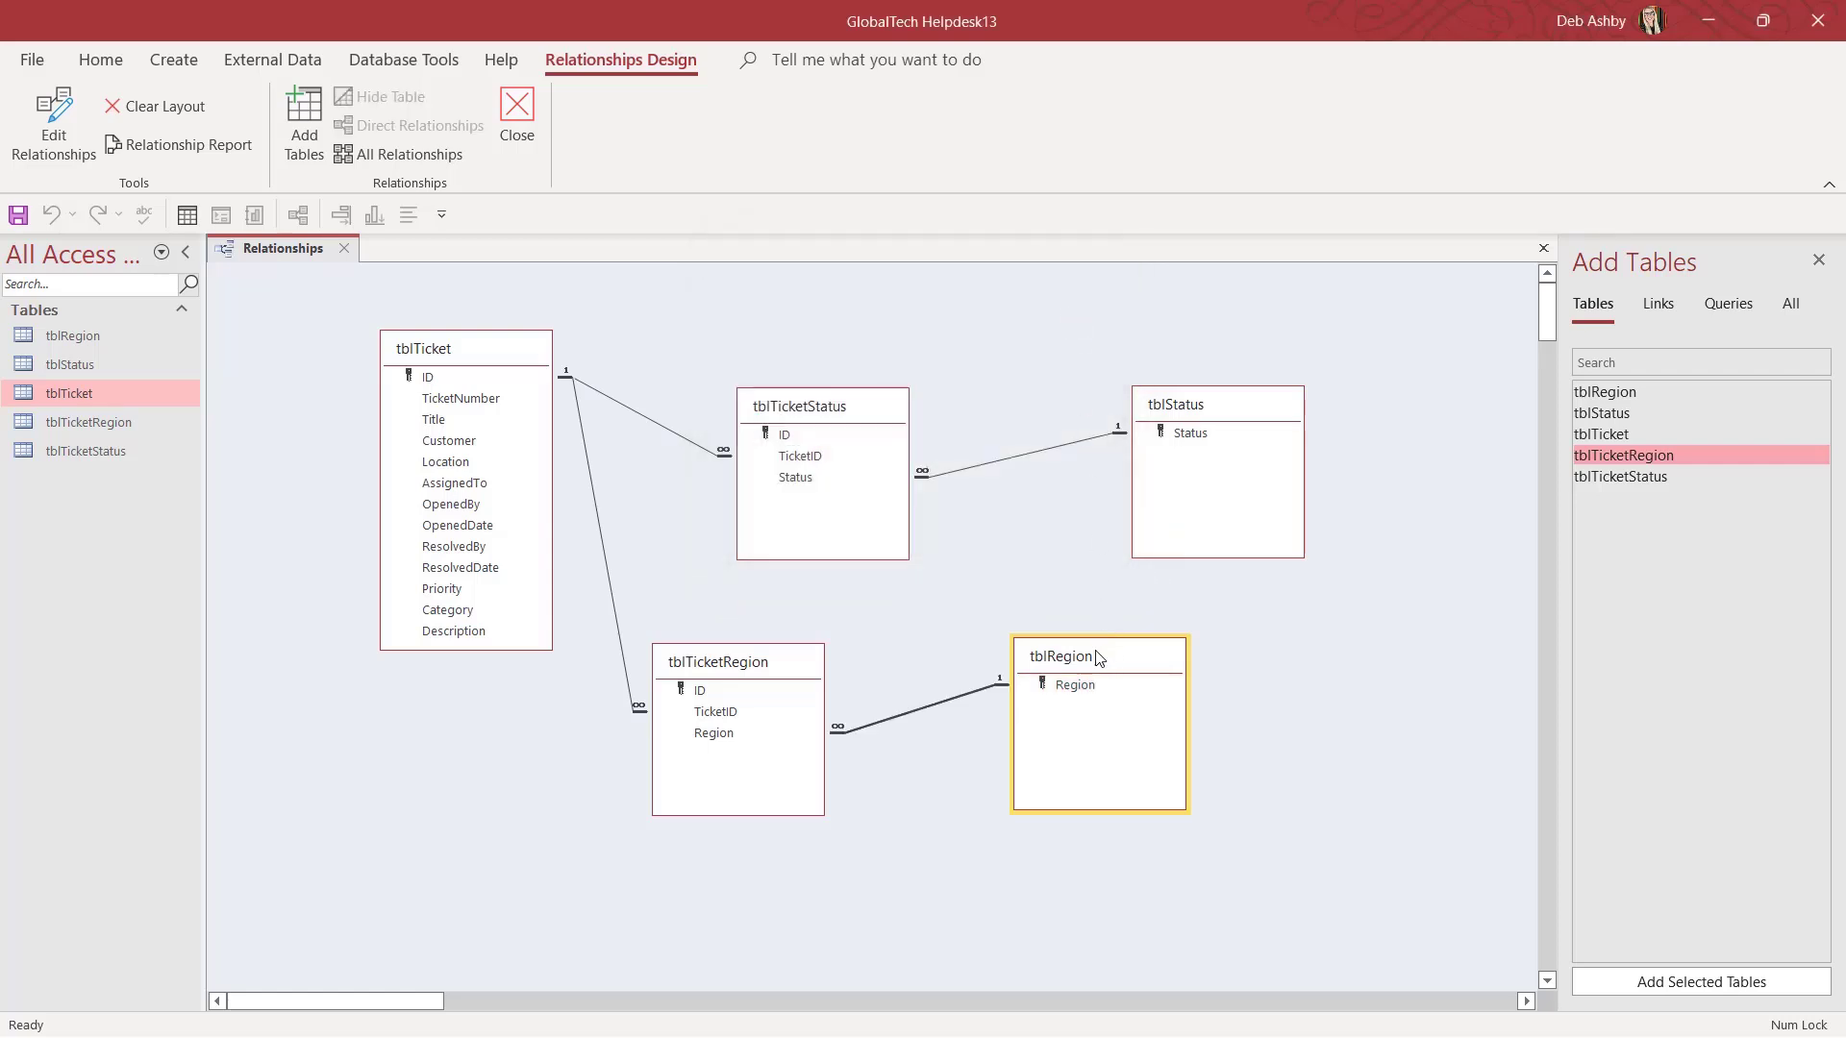
{"action": "left_click_drag", "start_coordinate": [1101, 656], "coordinate": [1146, 699]}
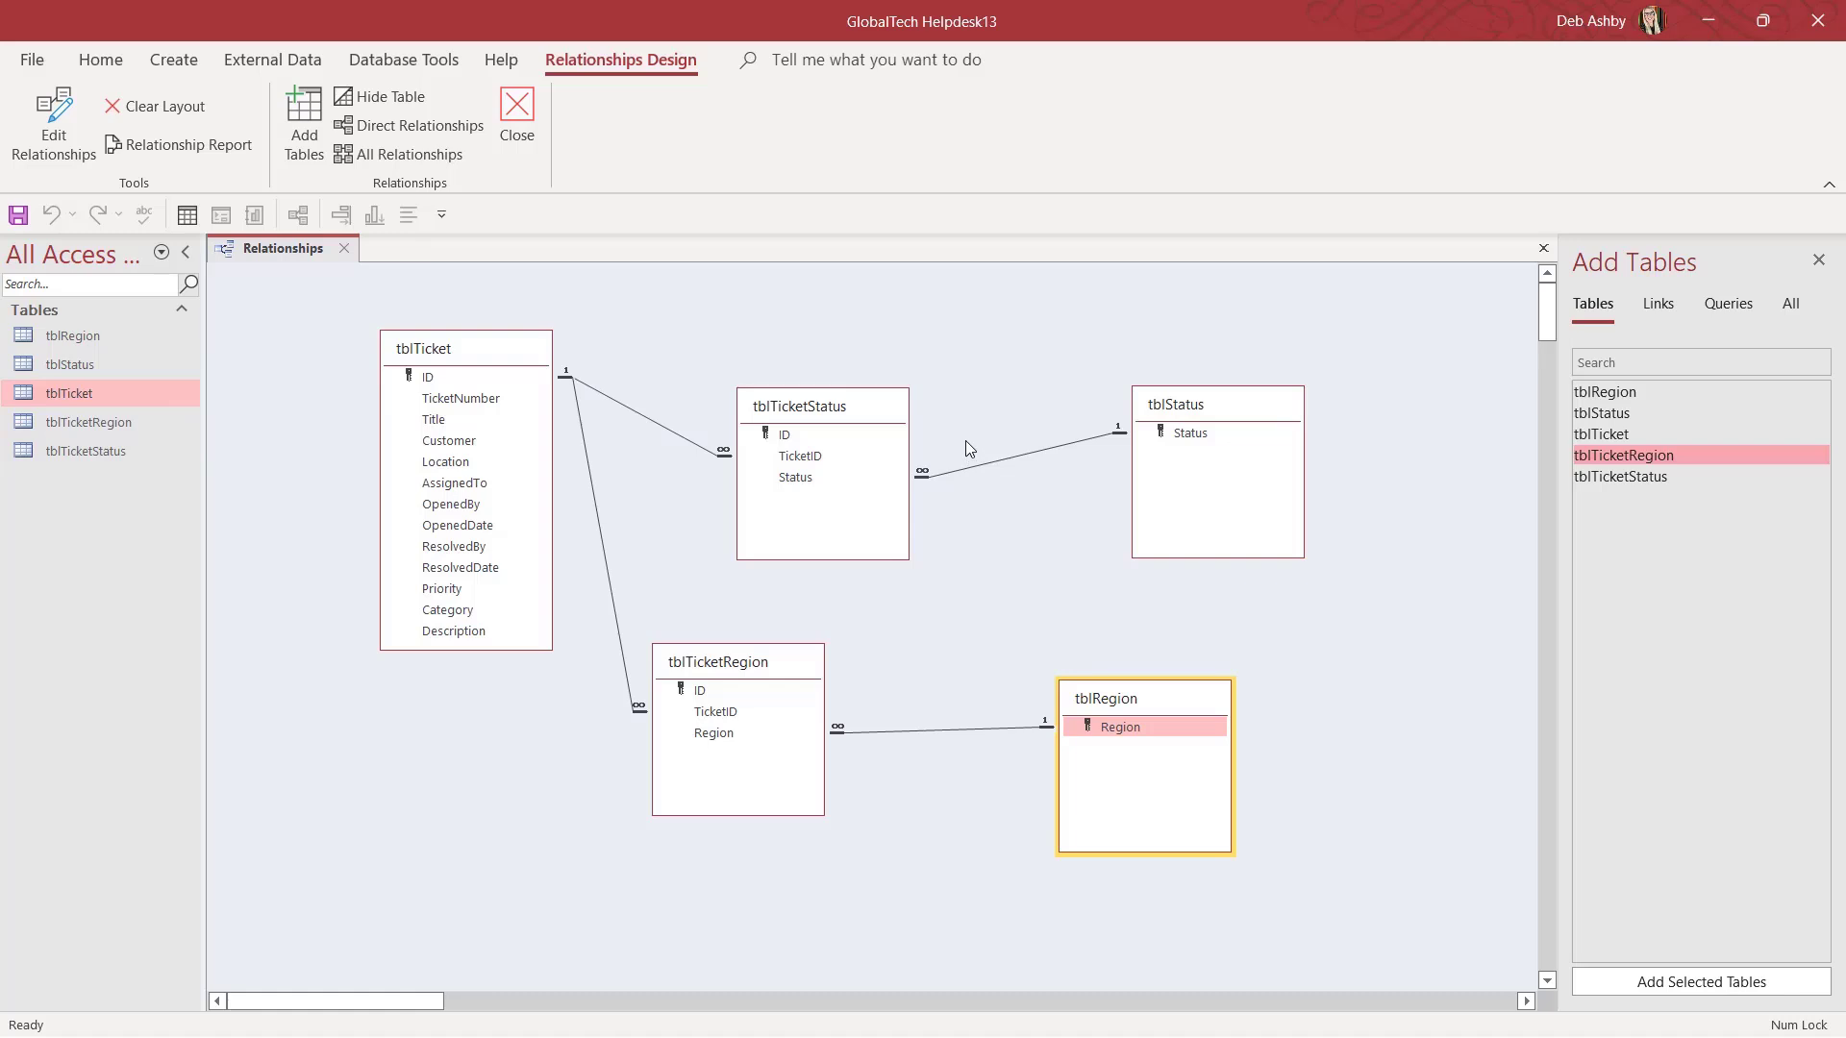
Look through tblTicket's records and close the table, and open tblStatus to view its entries.
{"action": "double_click", "coordinate": [94, 392]}
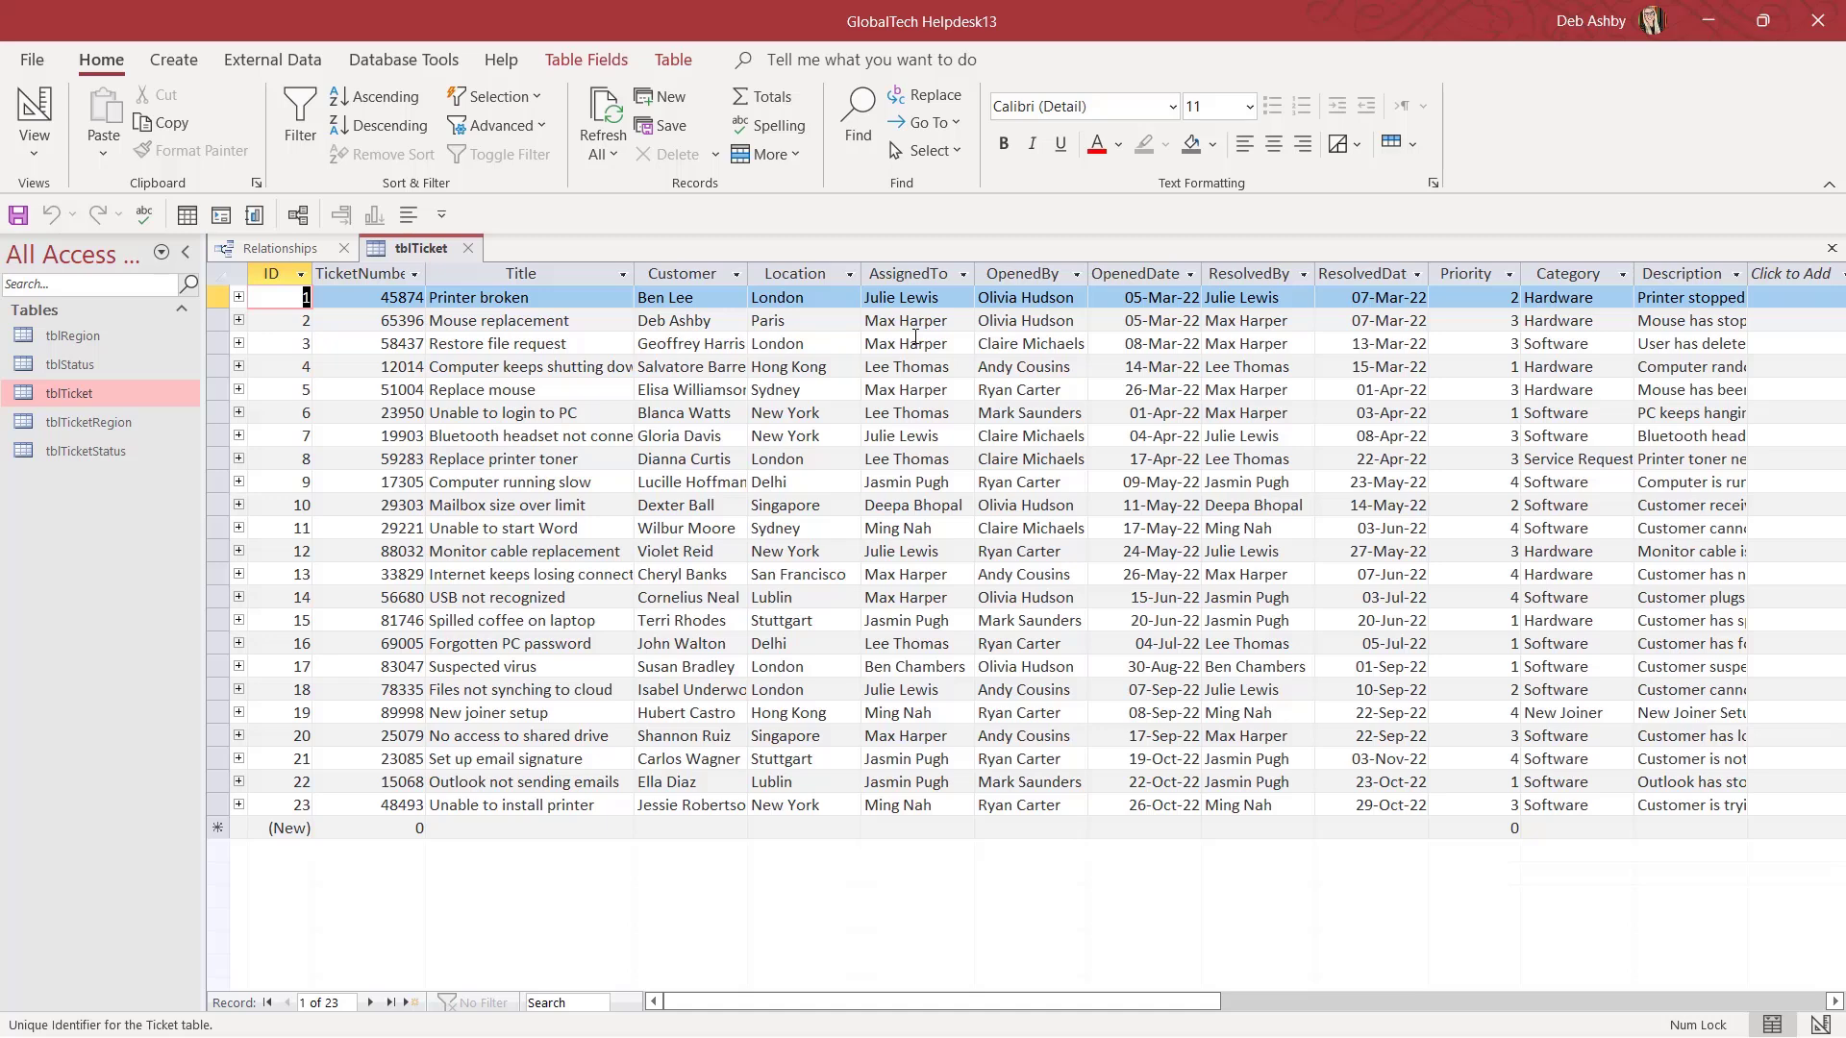
{"action": "left_click", "coordinate": [468, 248]}
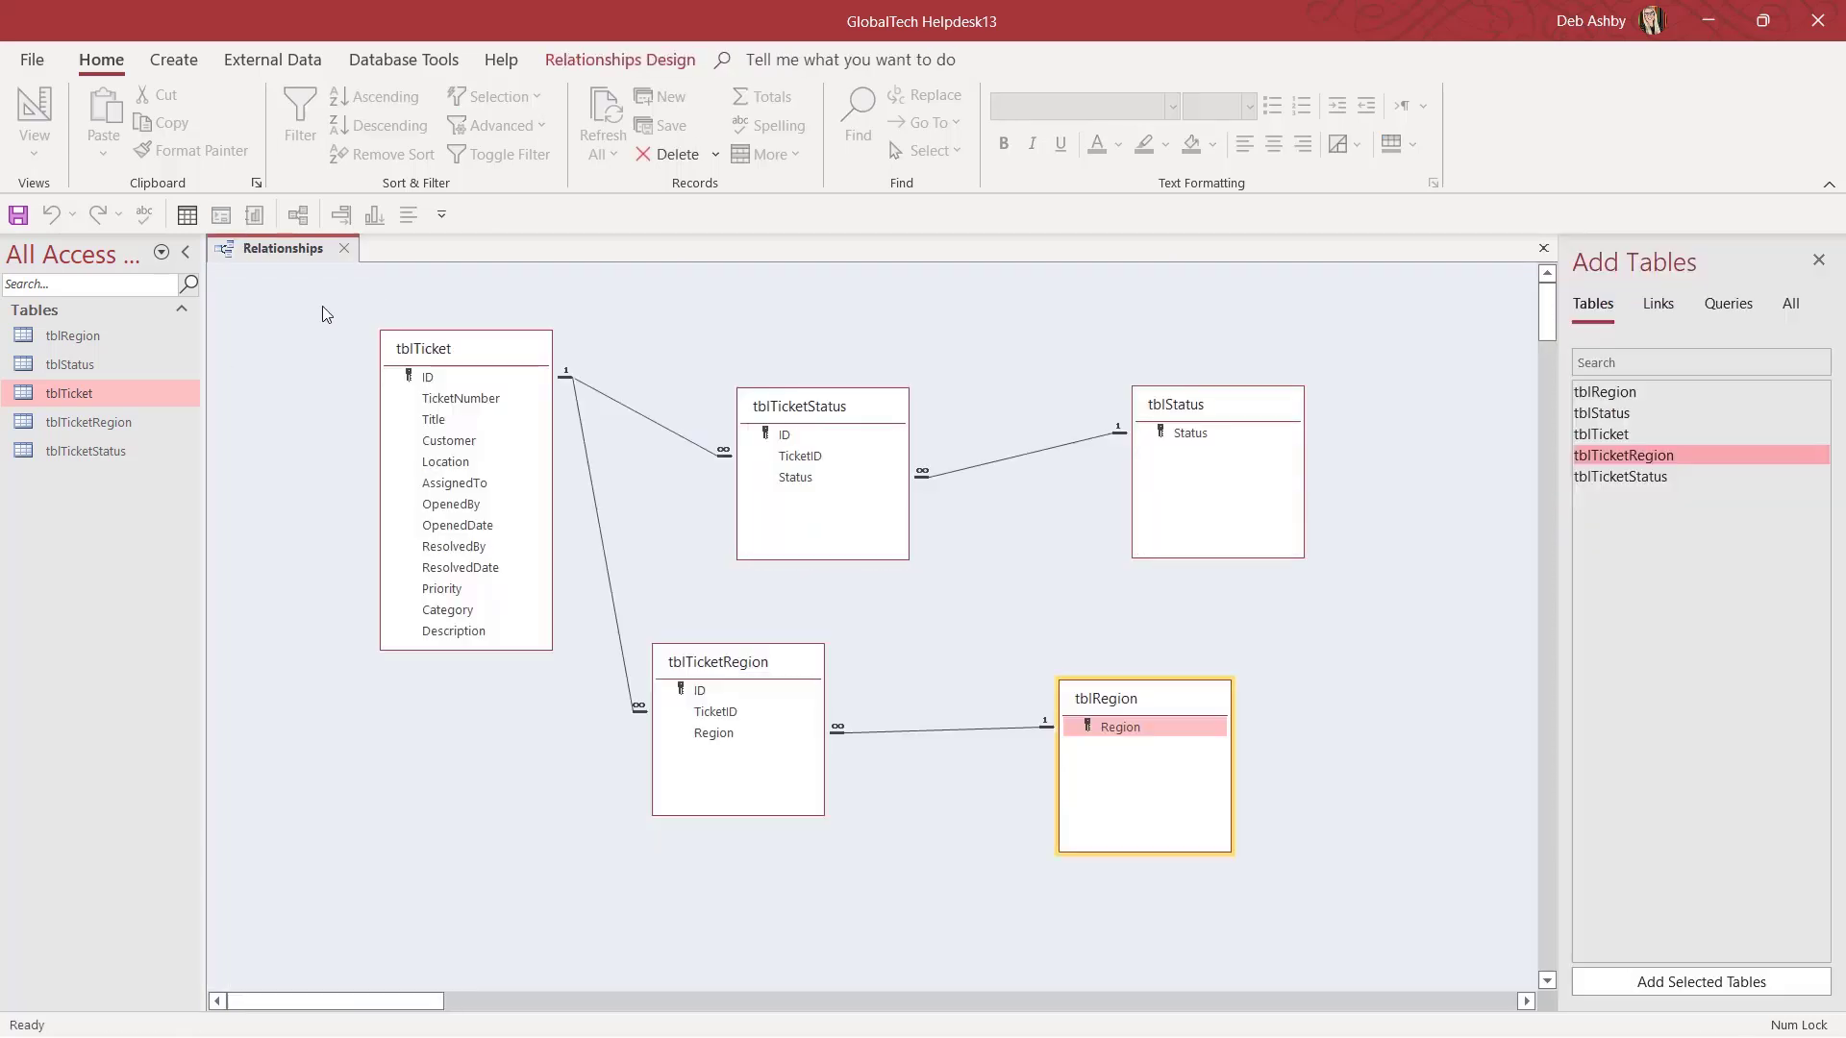
{"action": "double_click", "coordinate": [102, 368]}
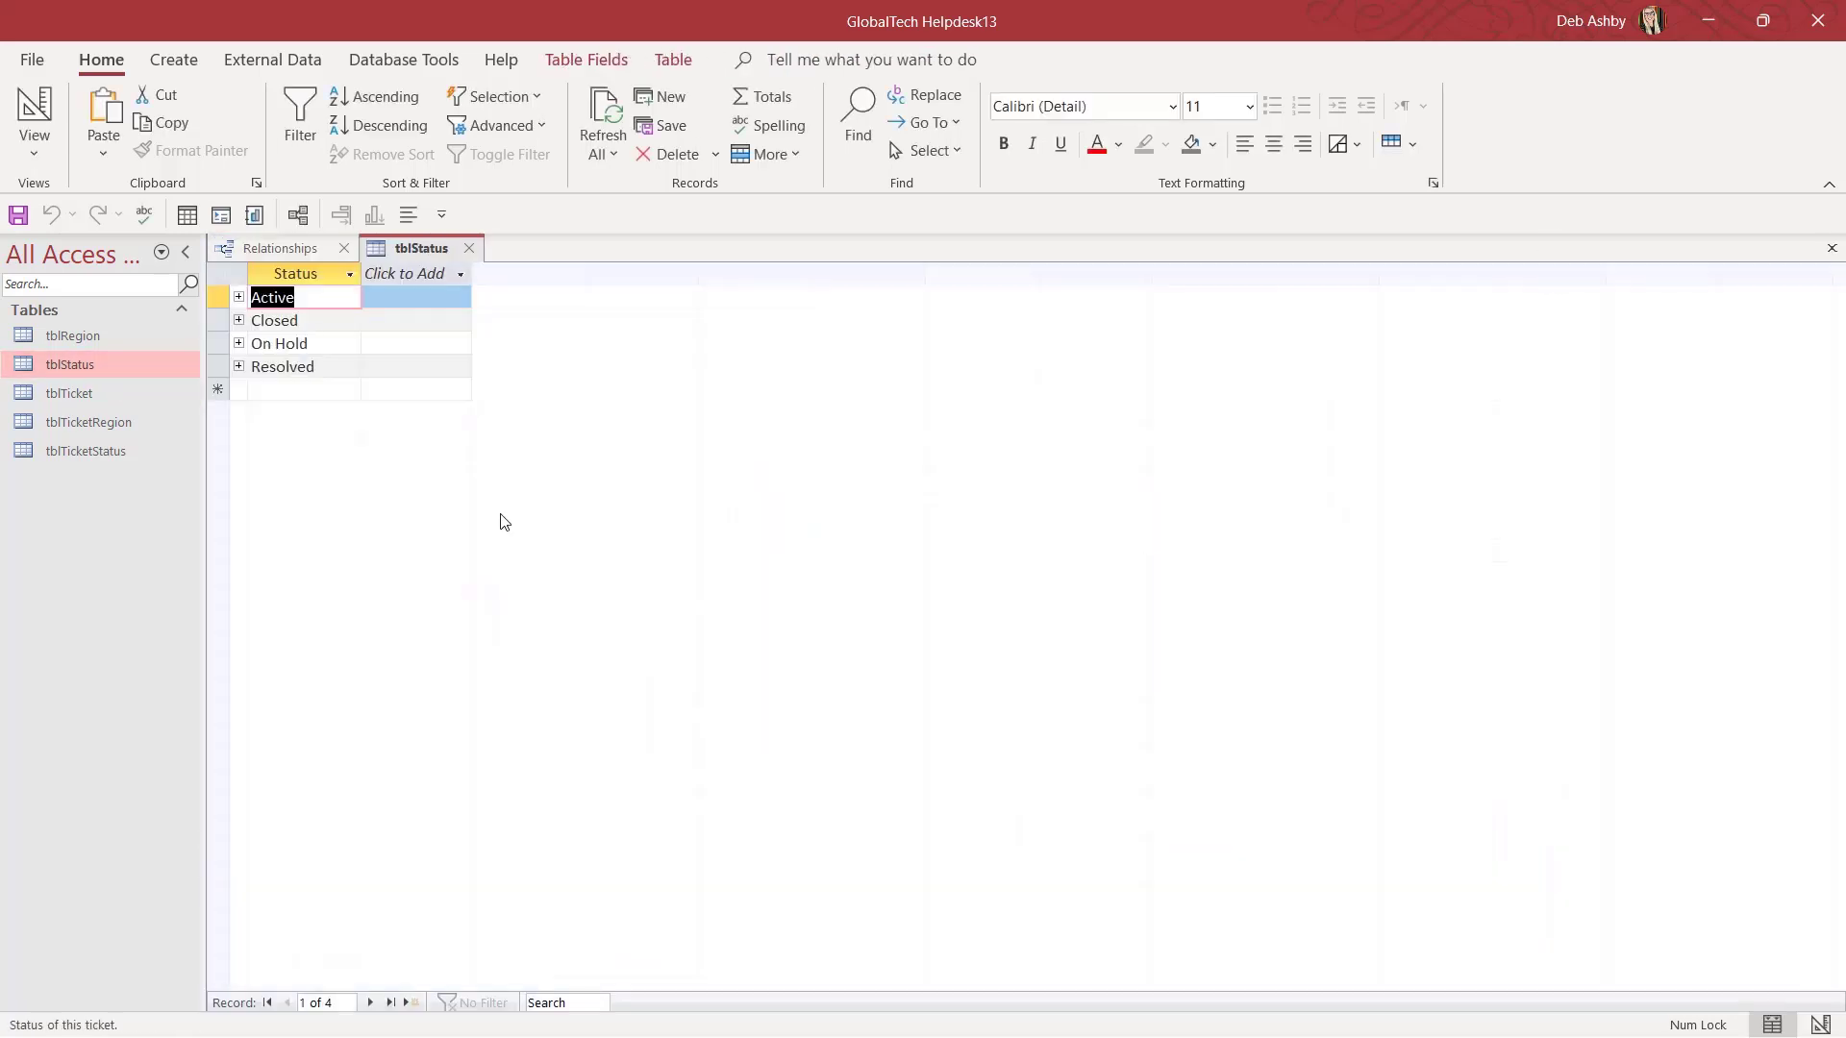